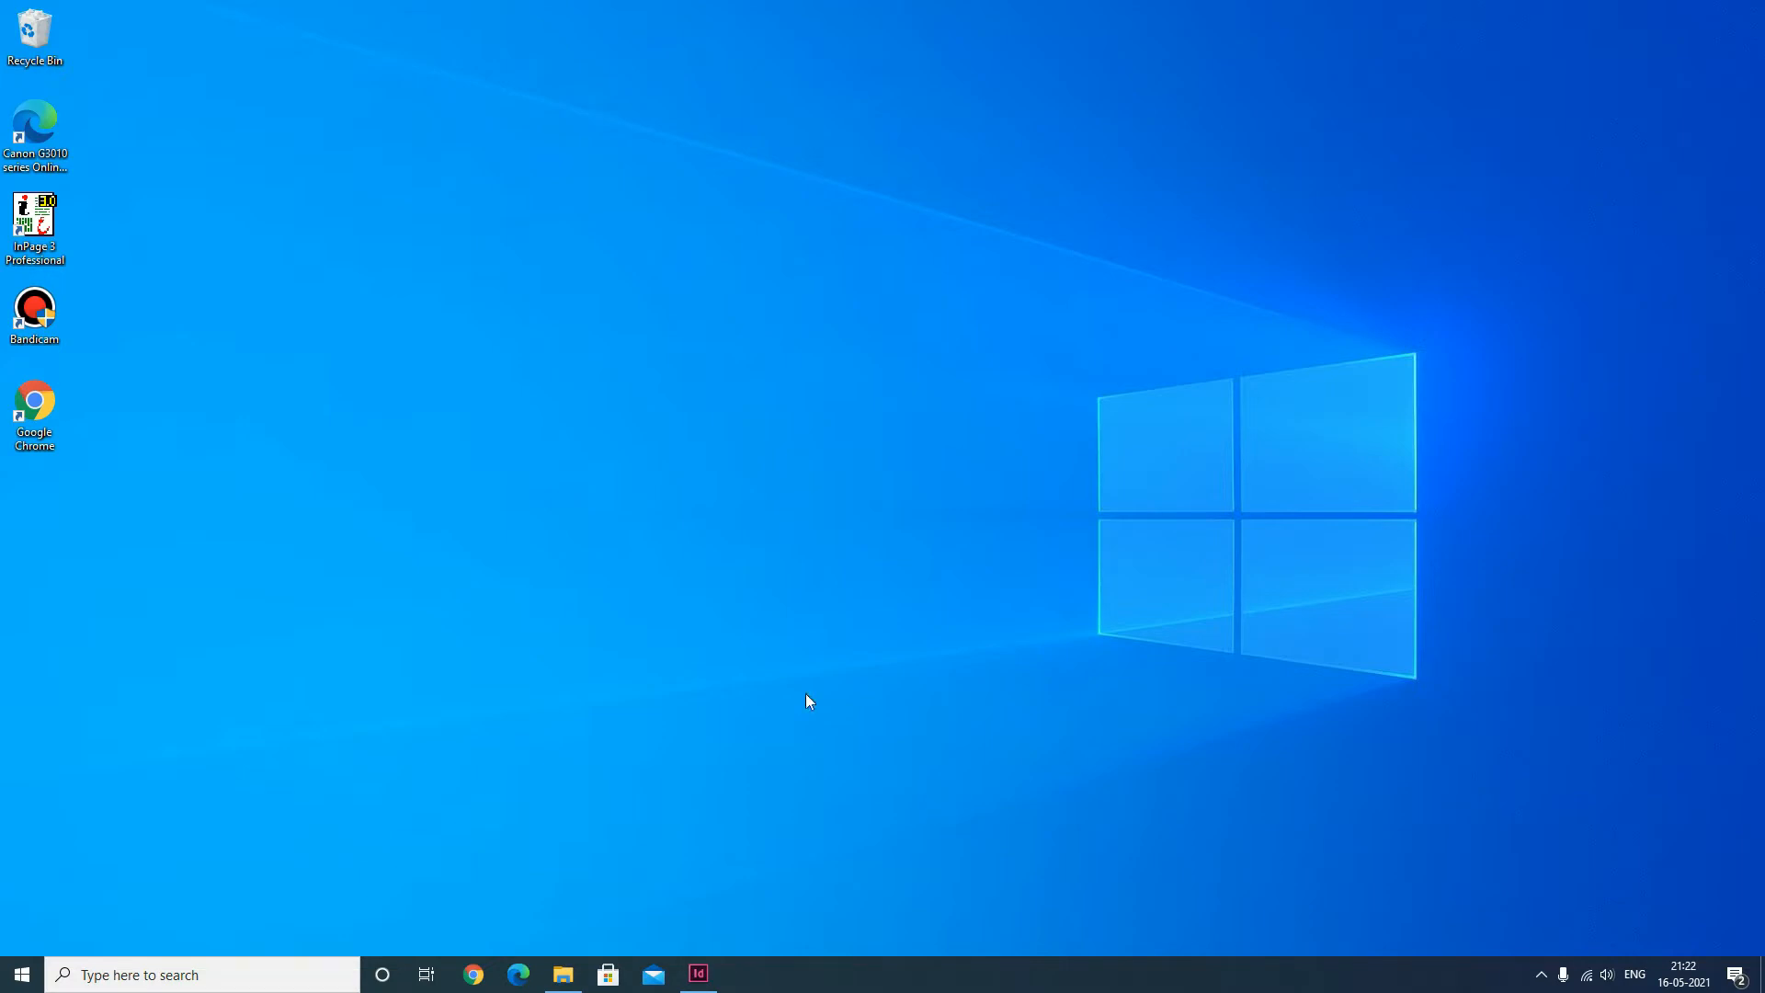
# Open the database.xlsx workbook from the mailmerge folder and select its header cells from name to reference.
pyautogui.click(700, 979)
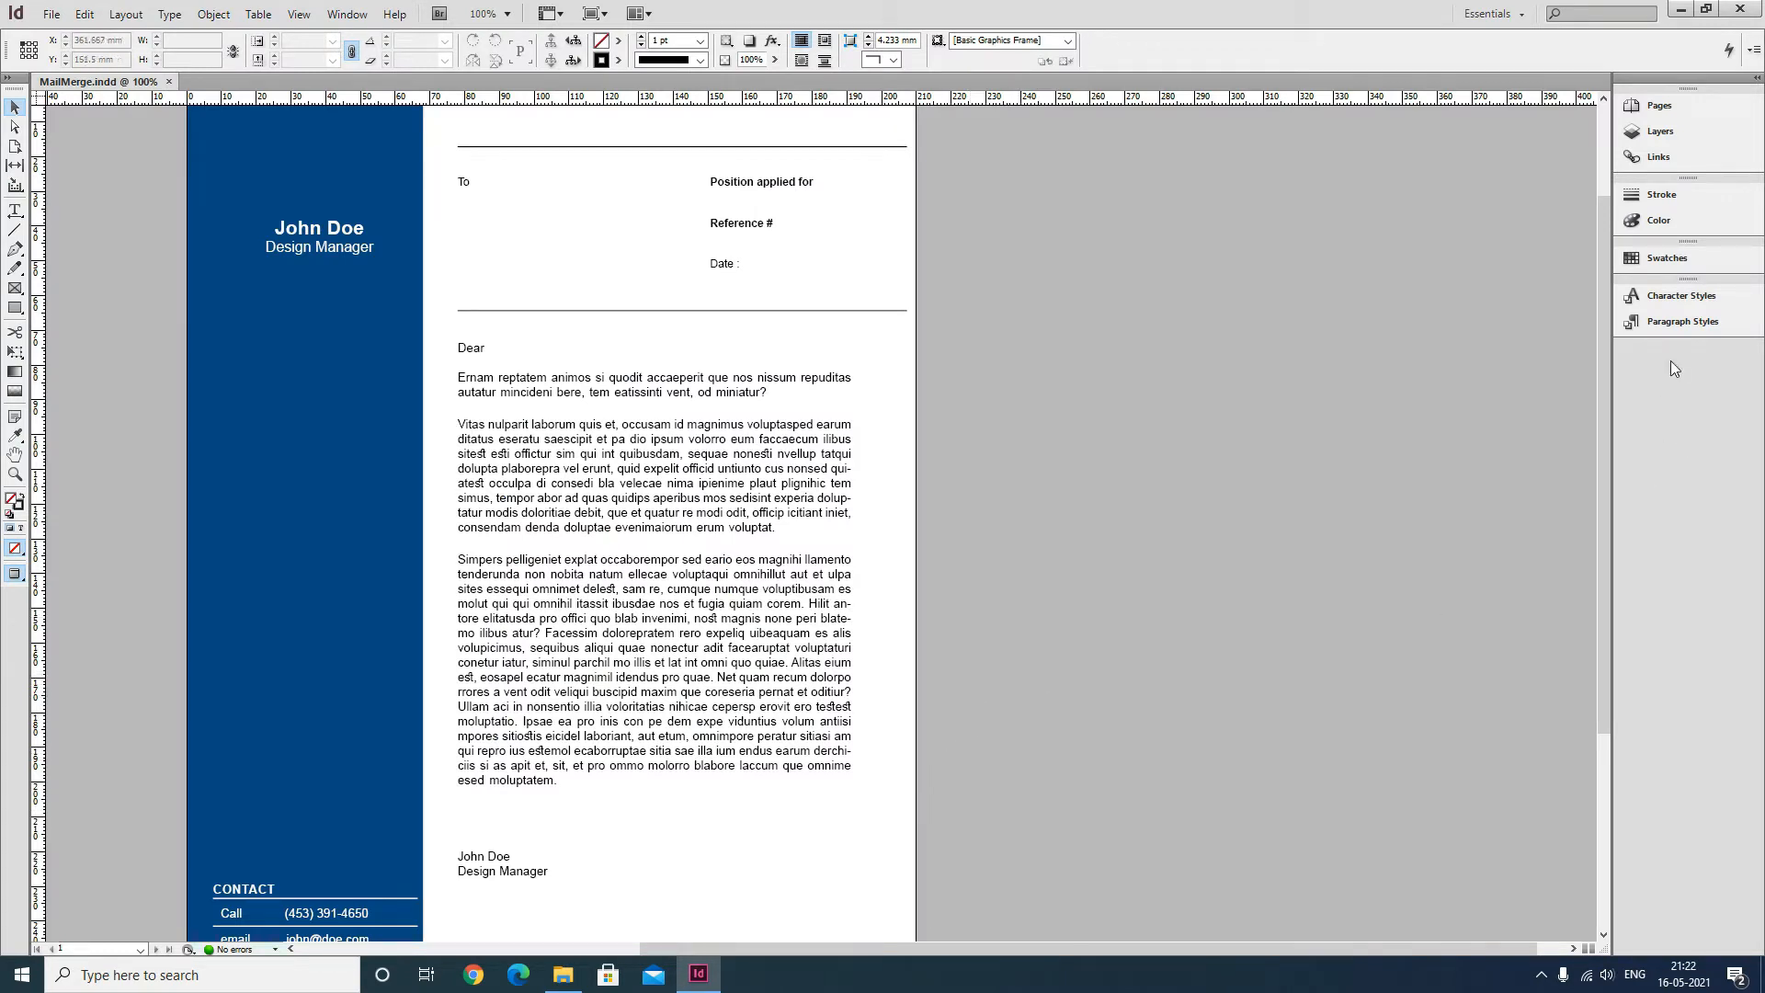
pyautogui.click(1687, 322)
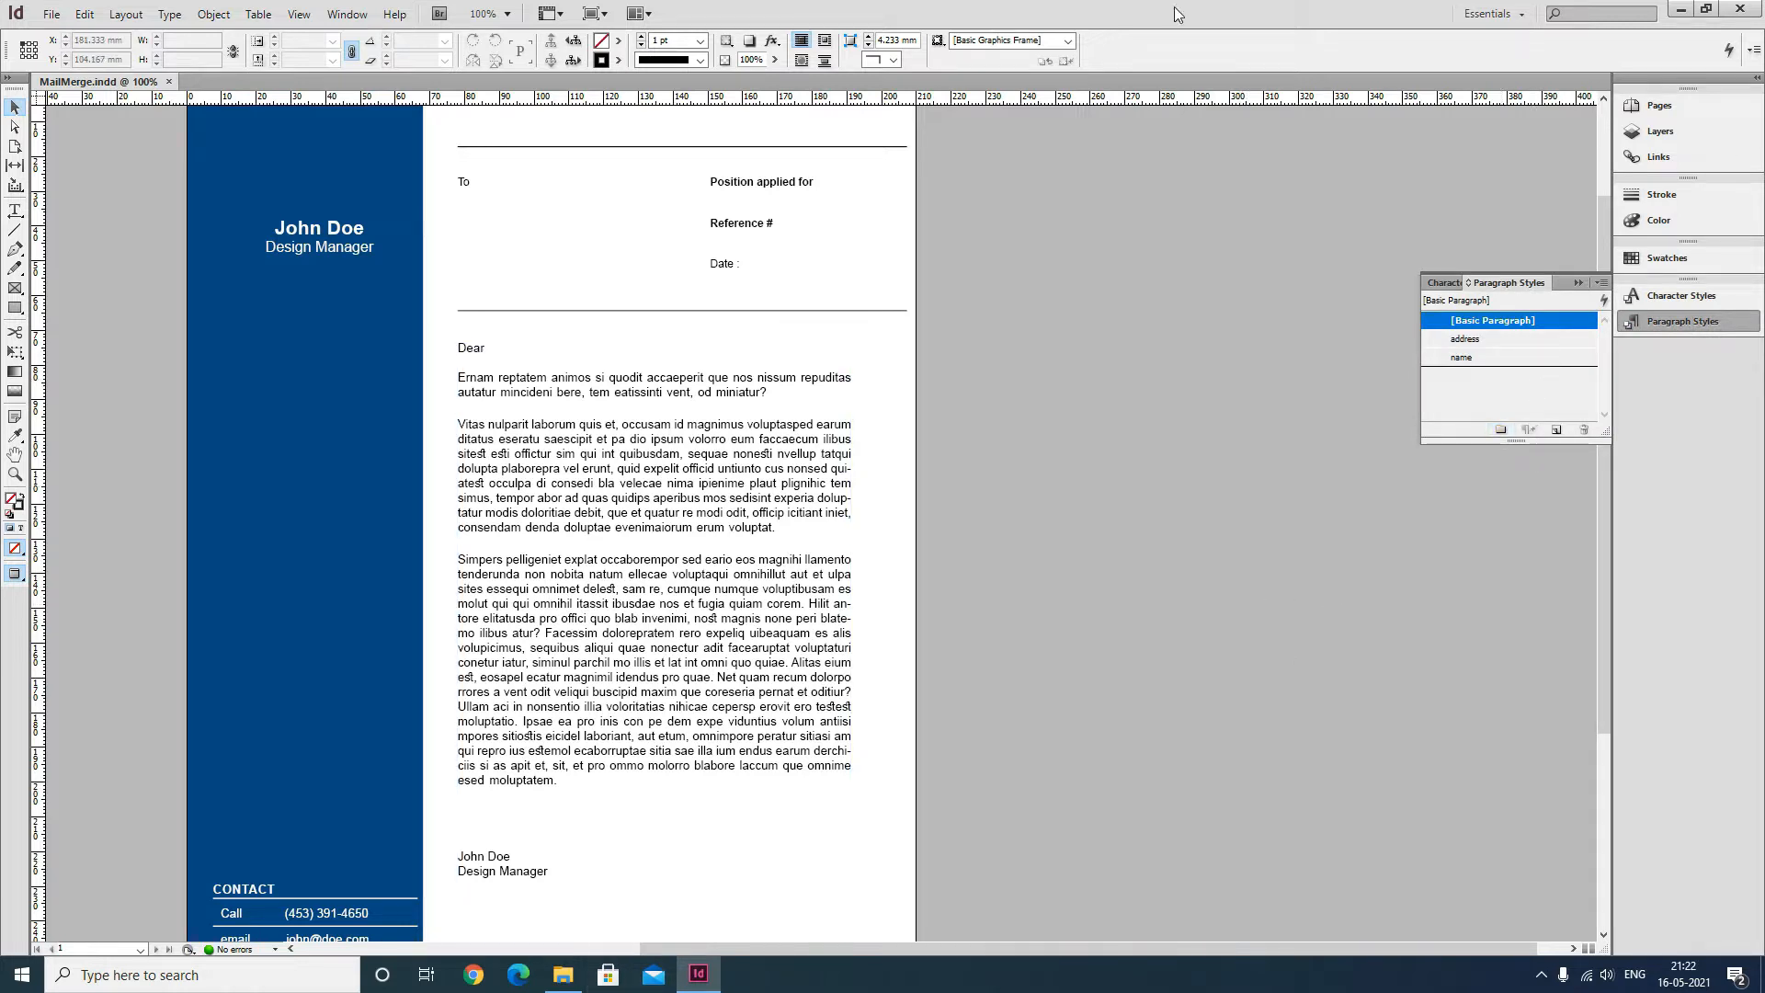
pyautogui.click(563, 975)
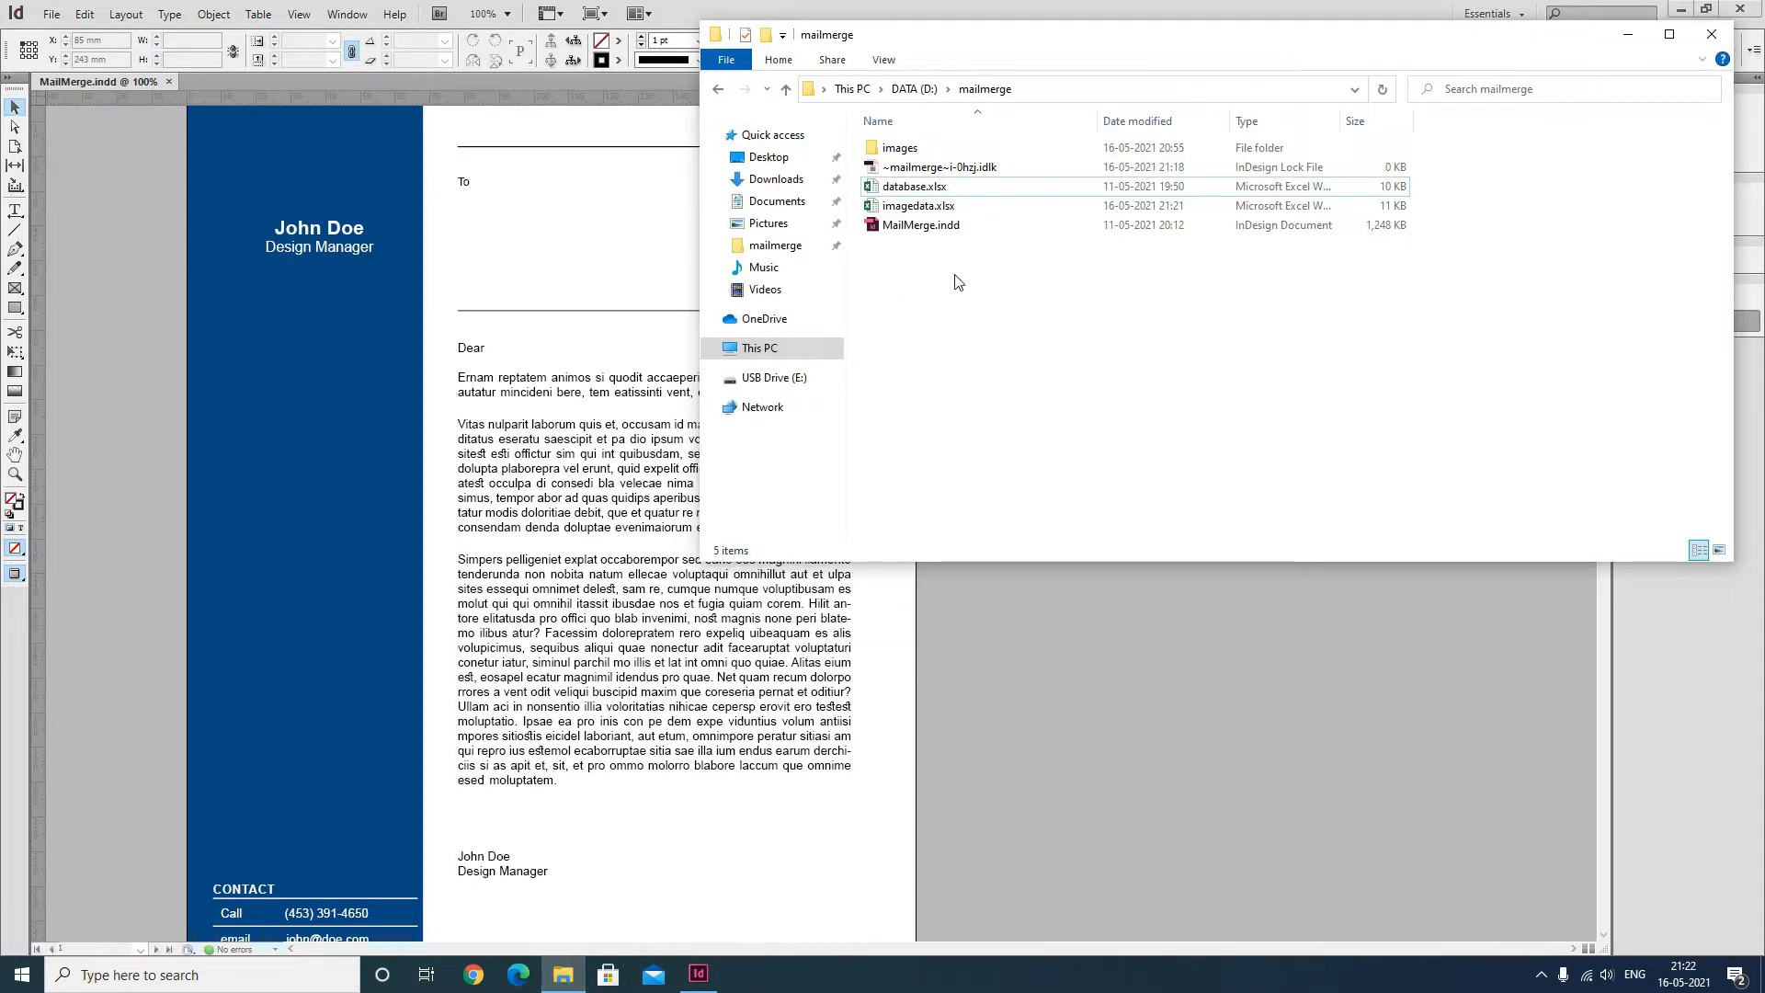
pyautogui.doubleClick(931, 188)
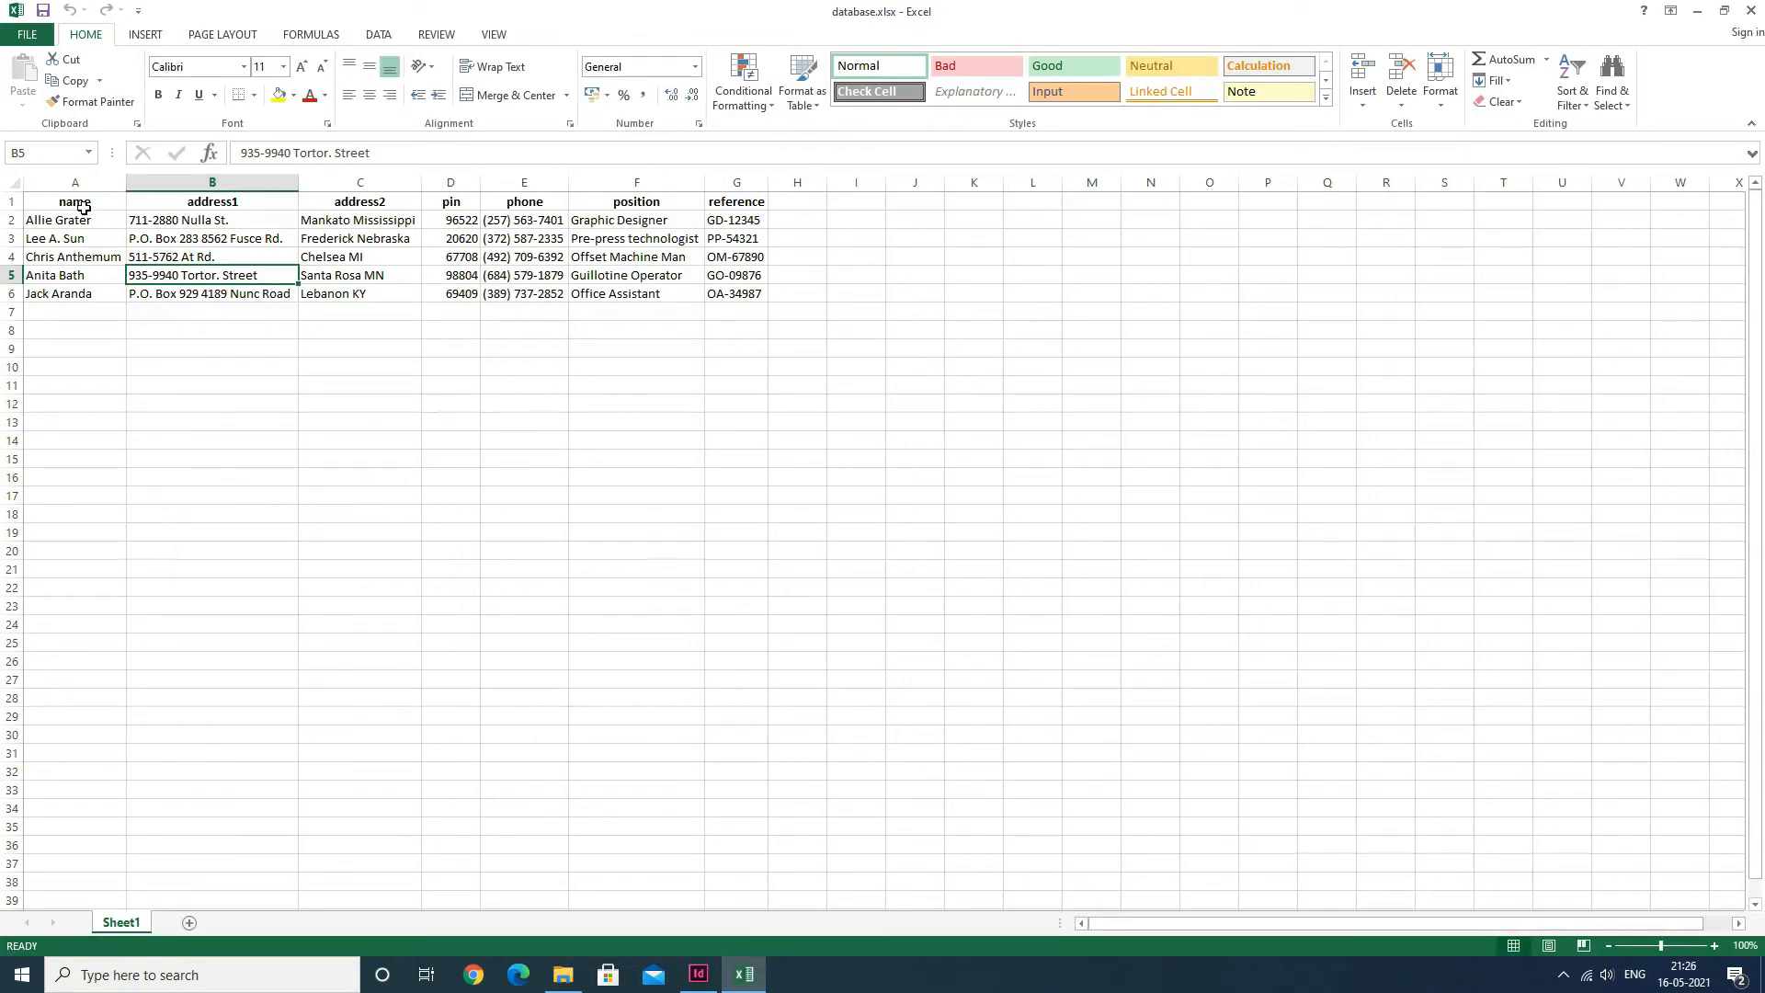
pyautogui.moveTo(83, 205); pyautogui.dragTo(736, 203)
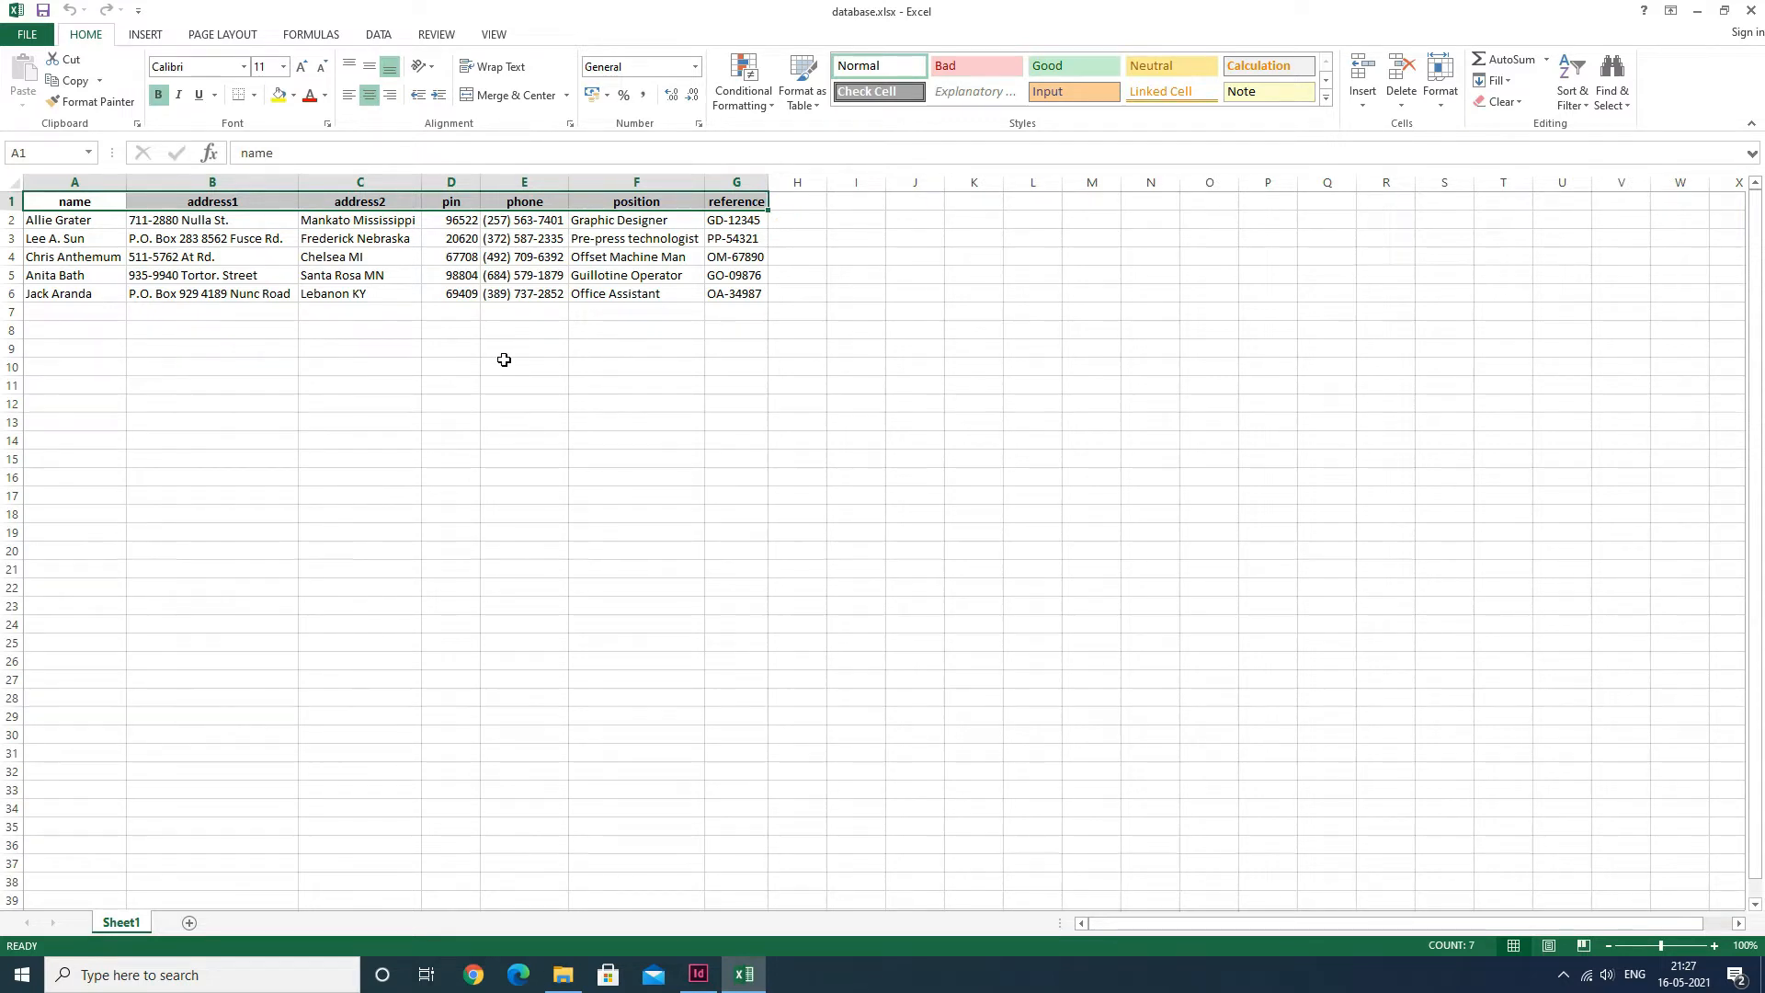
# Save a copy of the workbook in the mailmerge folder as database.csv in CSV (Comma delimited) format.
pyautogui.click(27, 35)
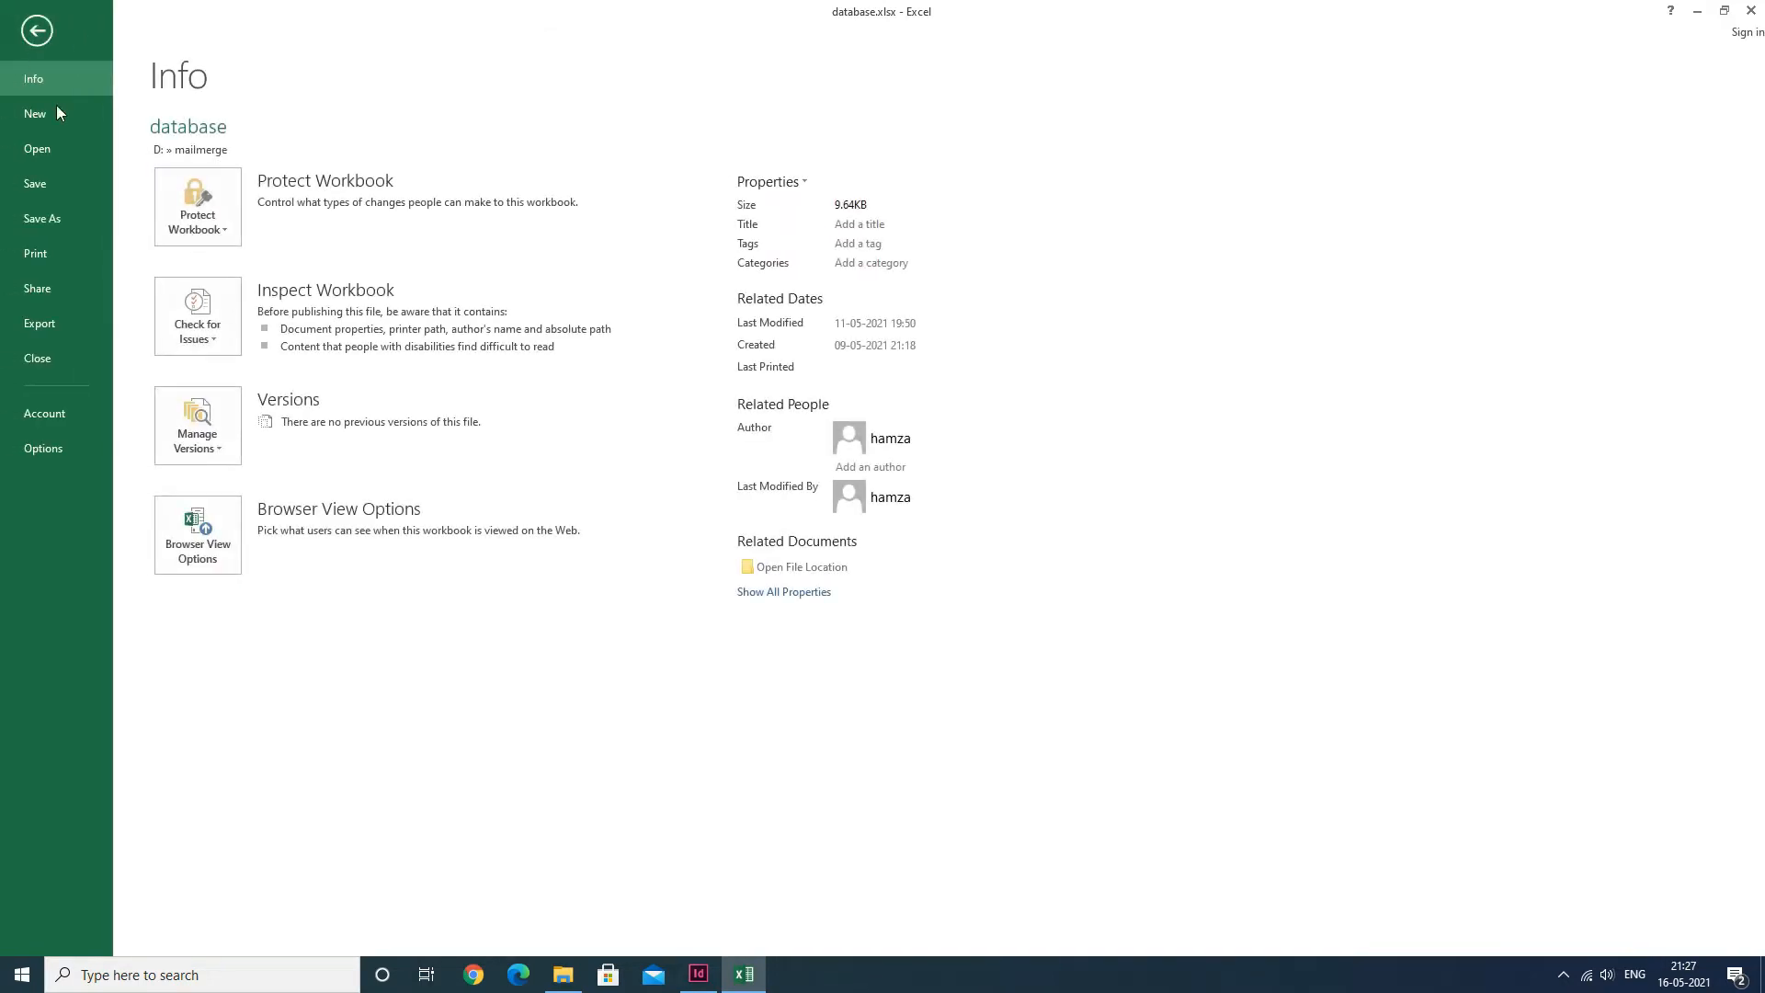
pyautogui.click(72, 218)
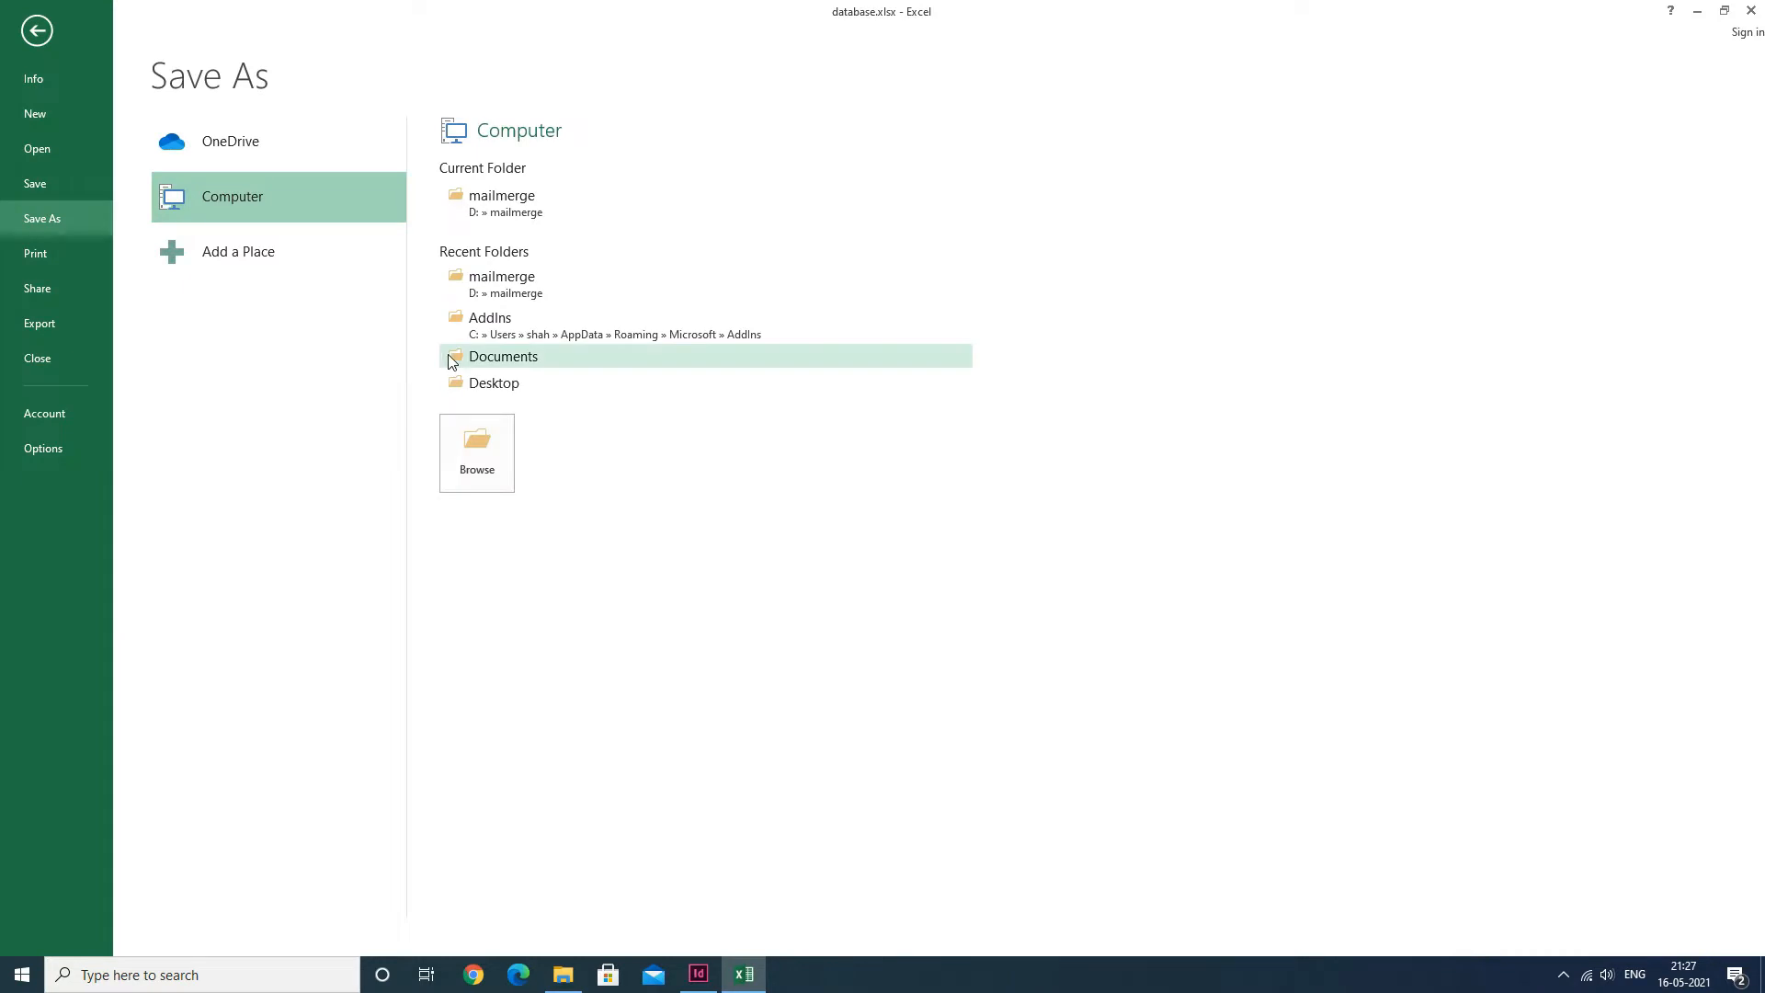
pyautogui.click(516, 291)
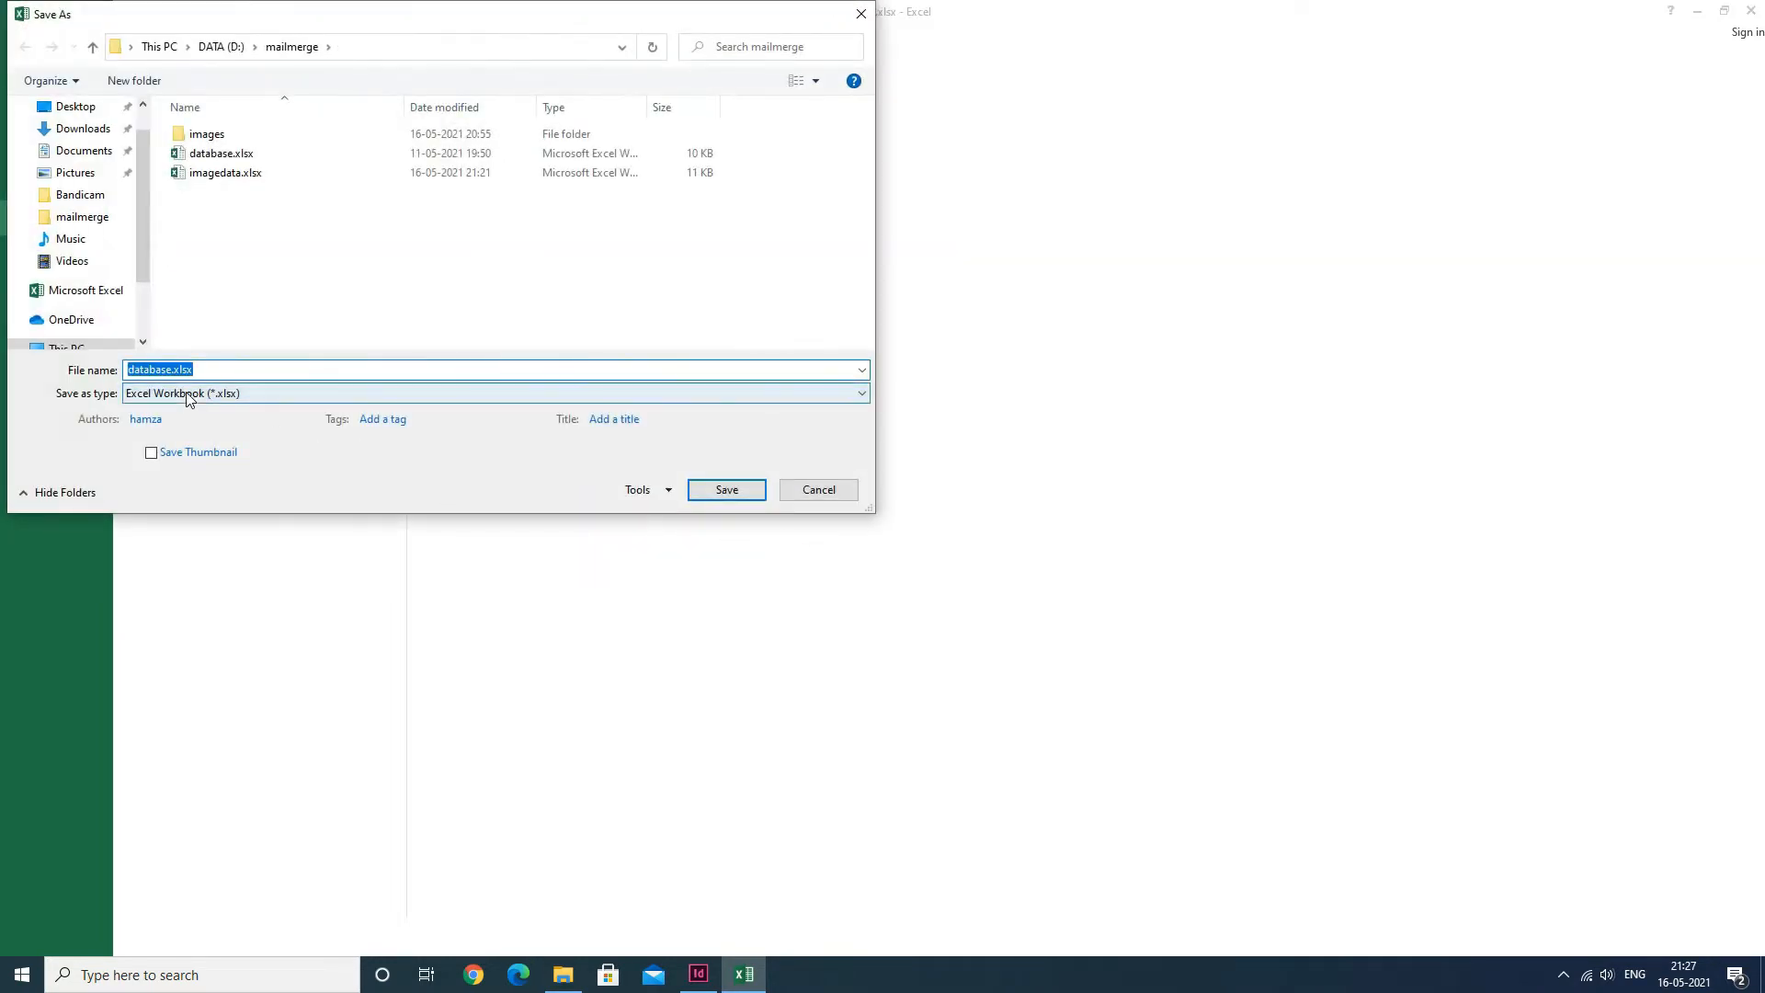
pyautogui.click(189, 395)
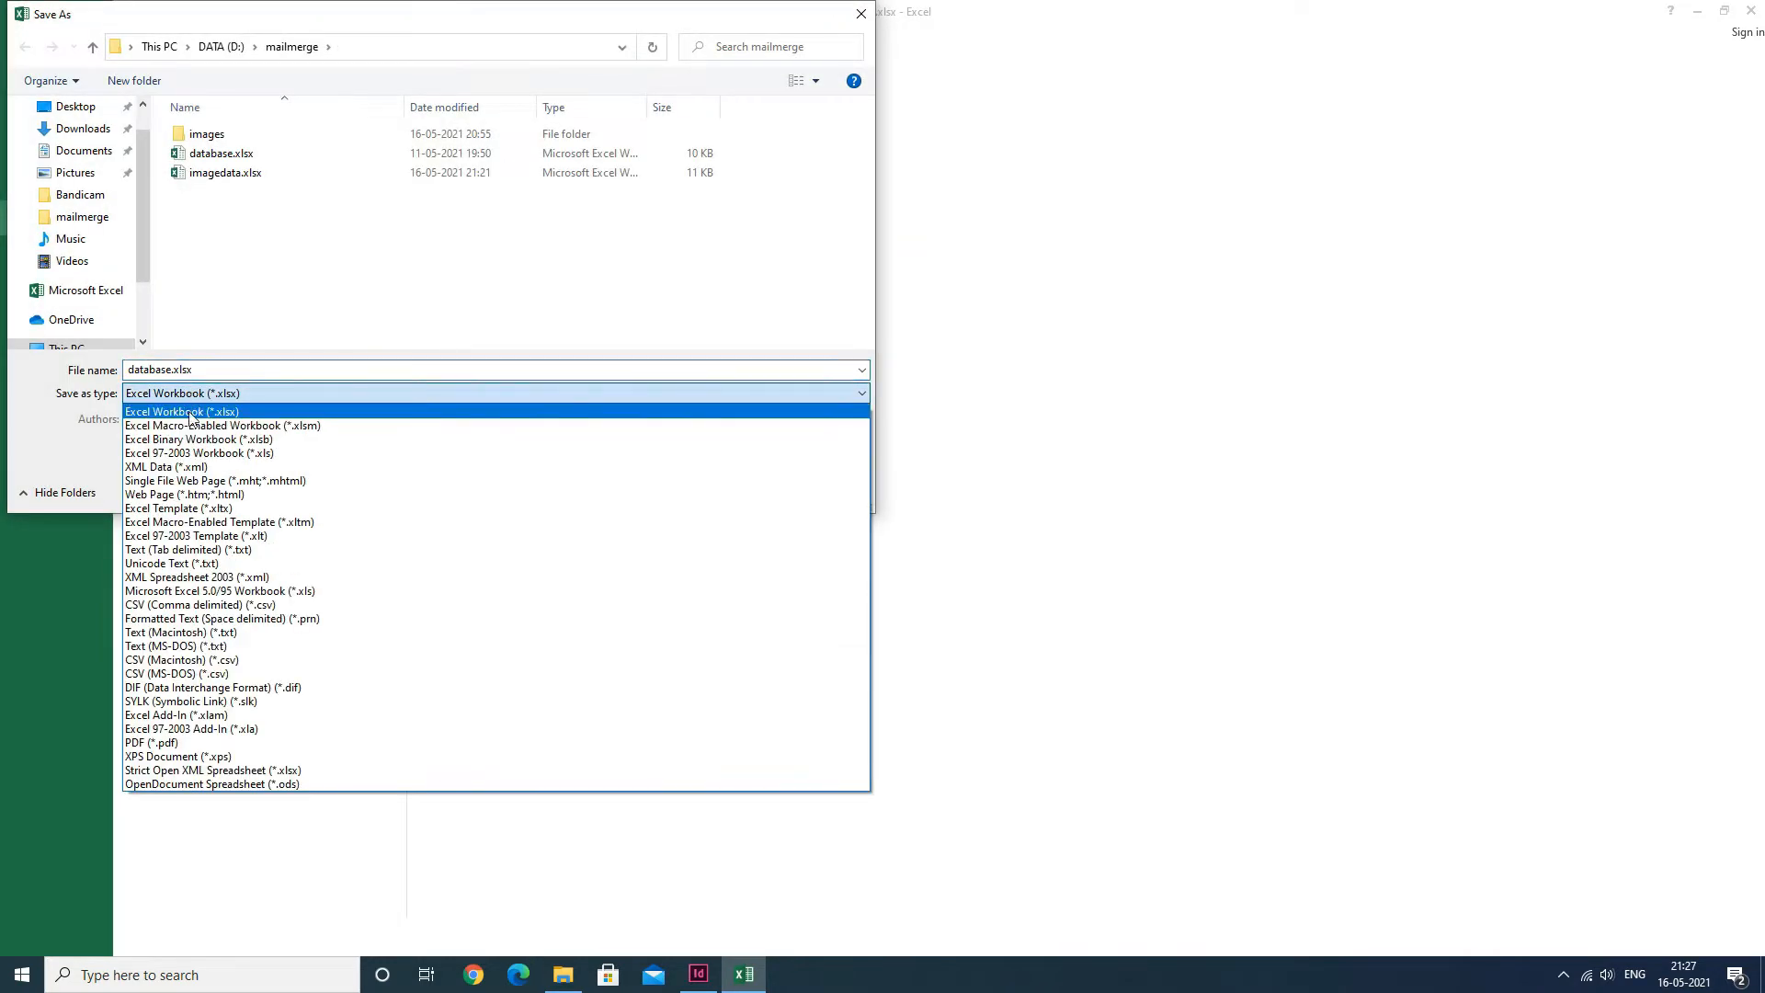
pyautogui.click(216, 604)
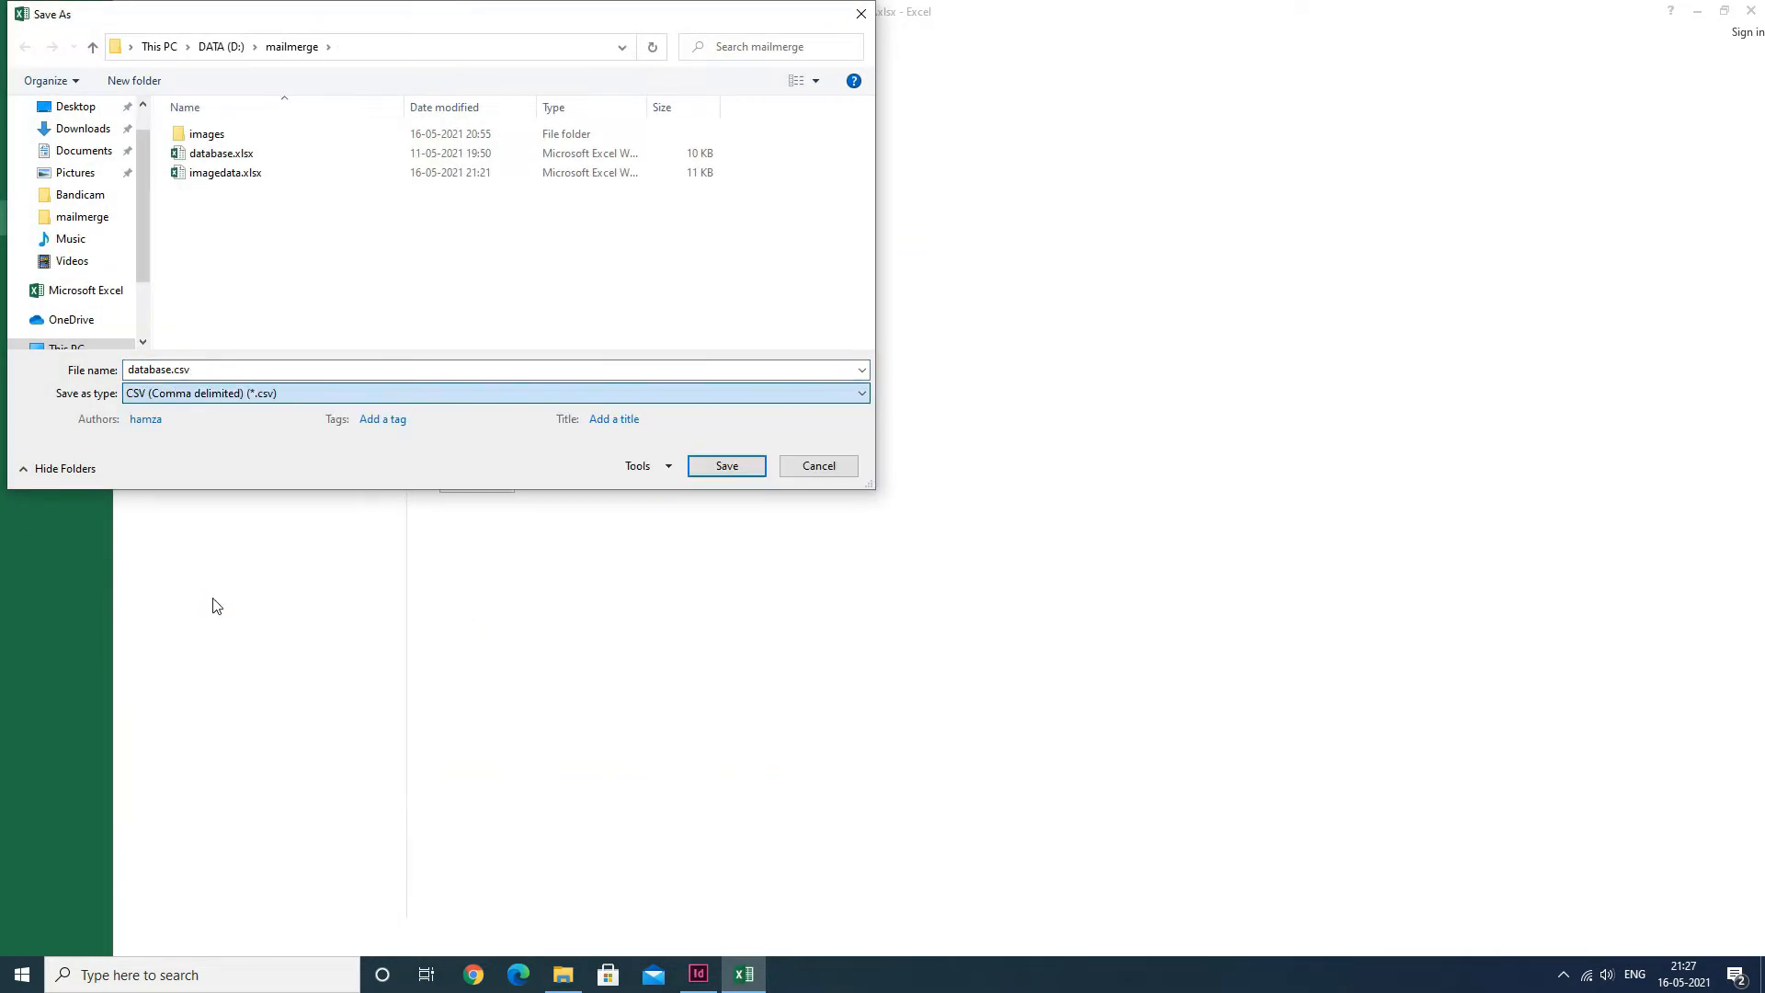
pyautogui.click(727, 468)
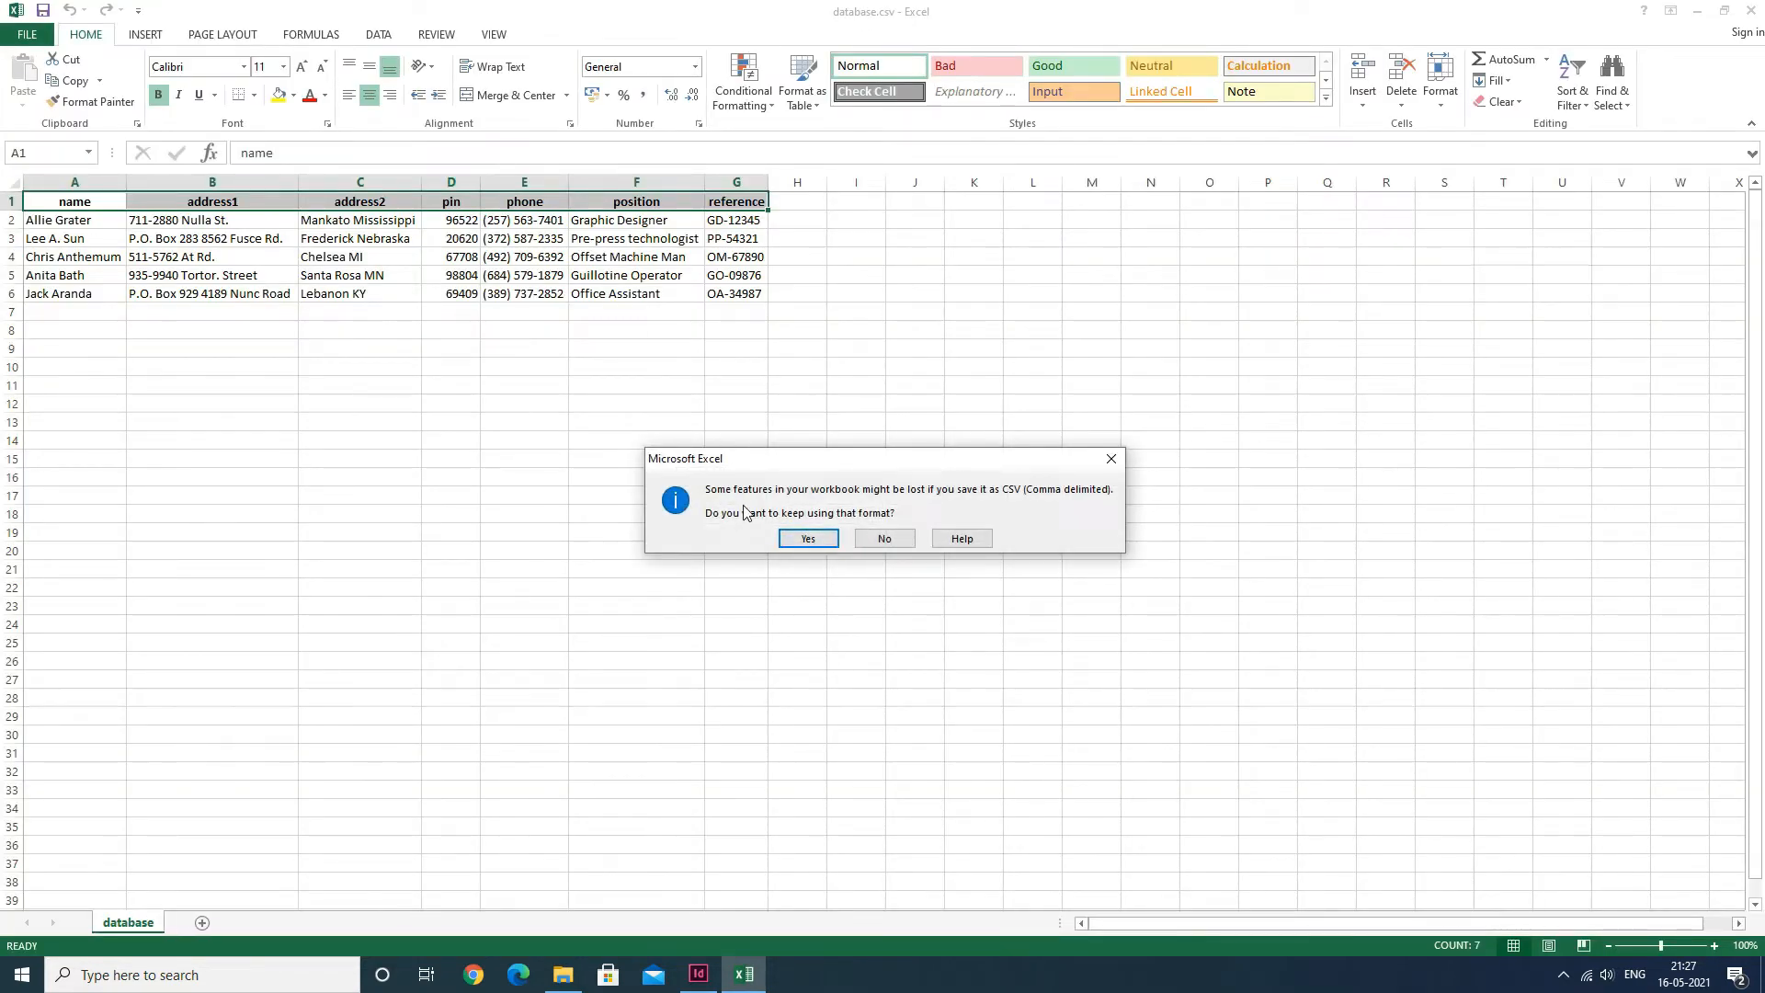
pyautogui.click(808, 539)
# Switch to the MailMerge.indd letter in InDesign, show the Data Merge utility and place it clear of the page.
pyautogui.click(699, 975)
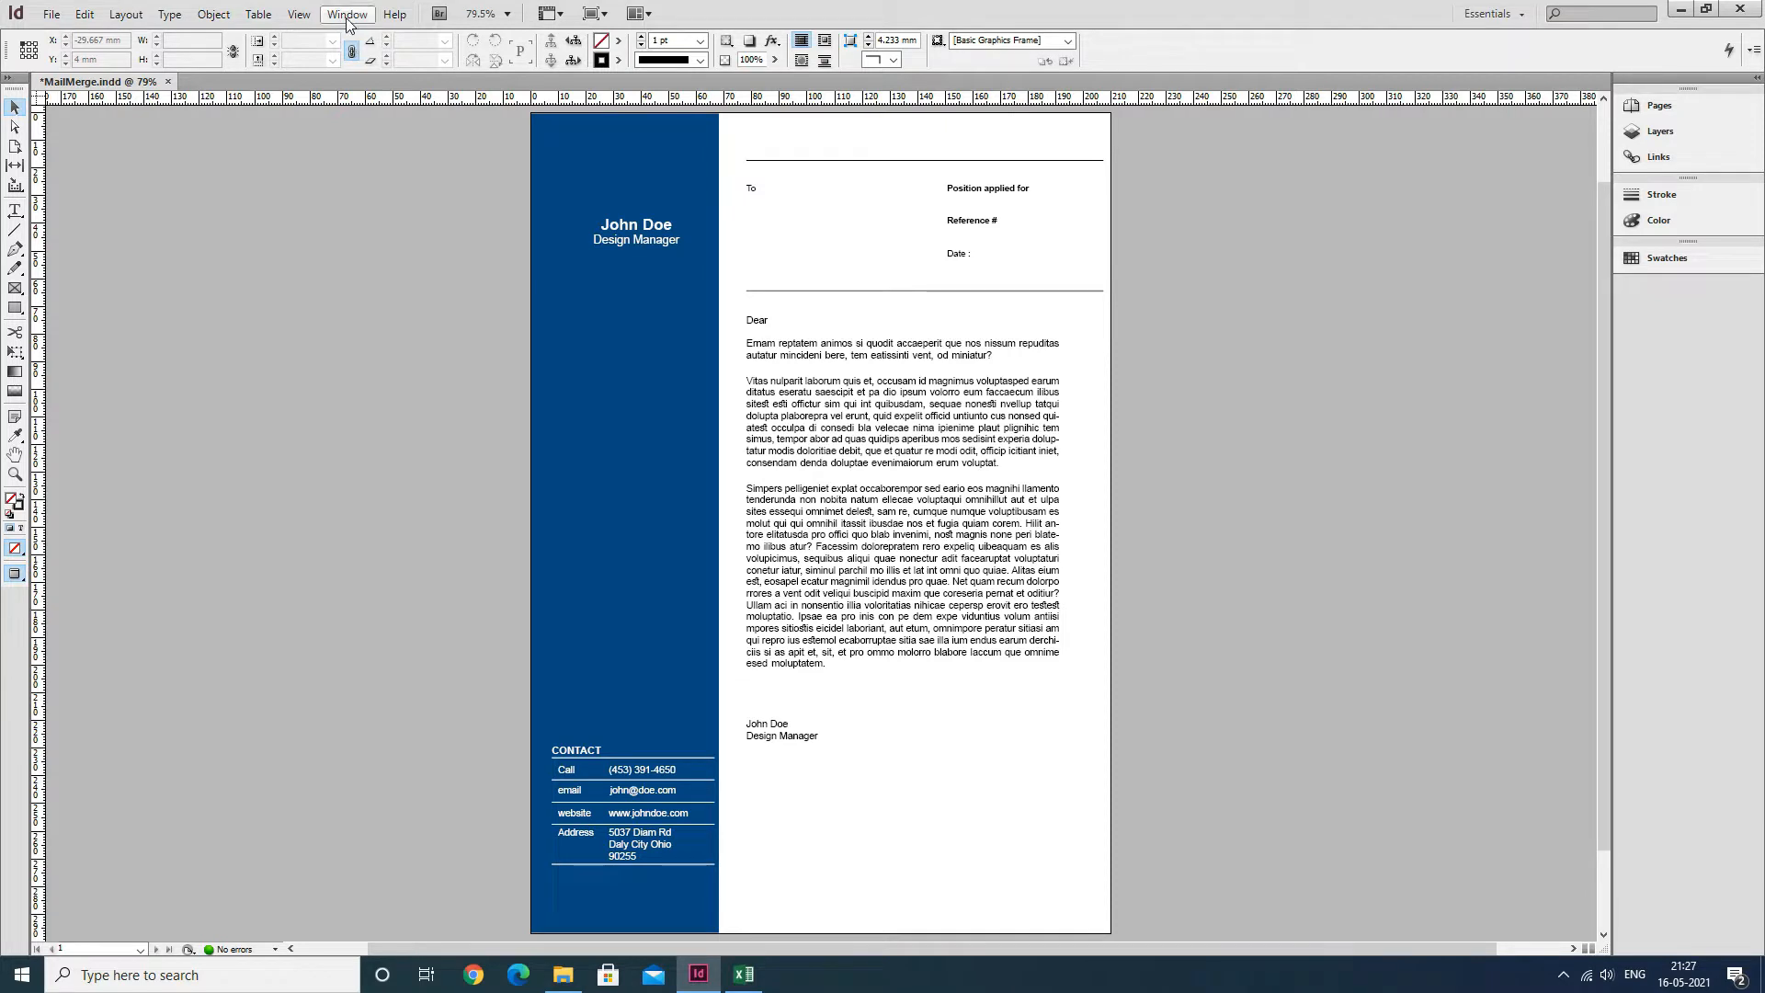
pyautogui.click(349, 16)
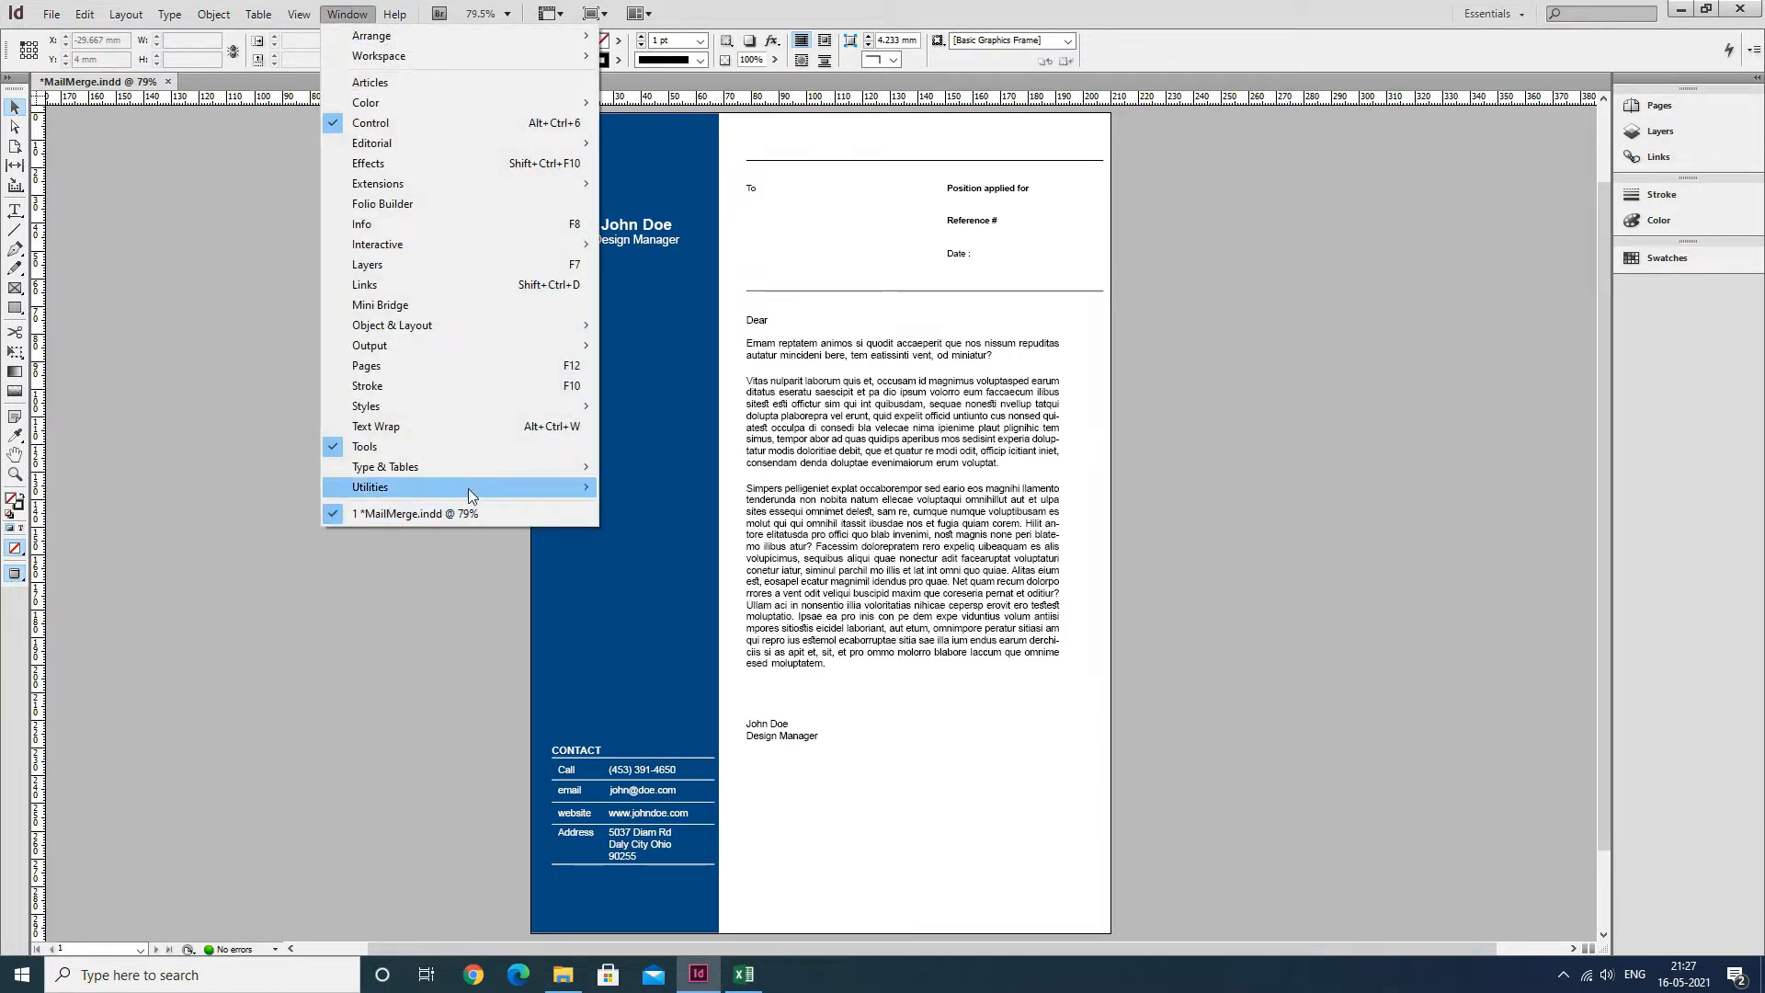
pyautogui.moveTo(467, 488)
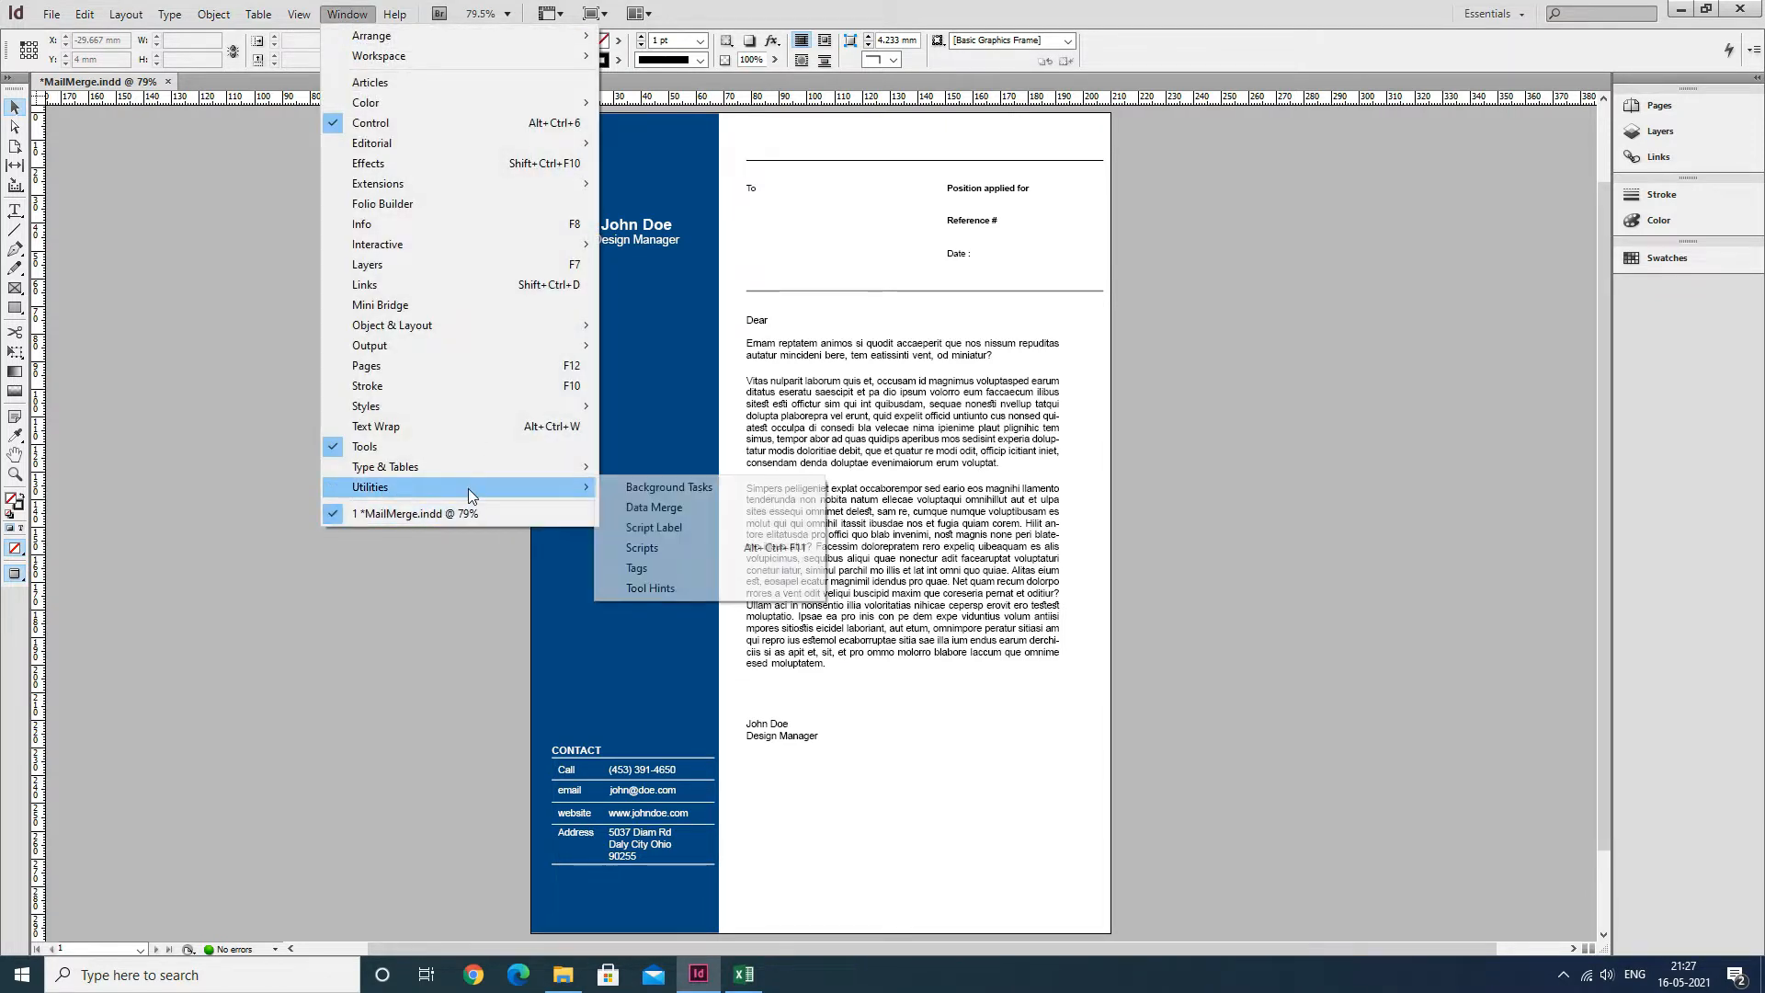
pyautogui.click(683, 508)
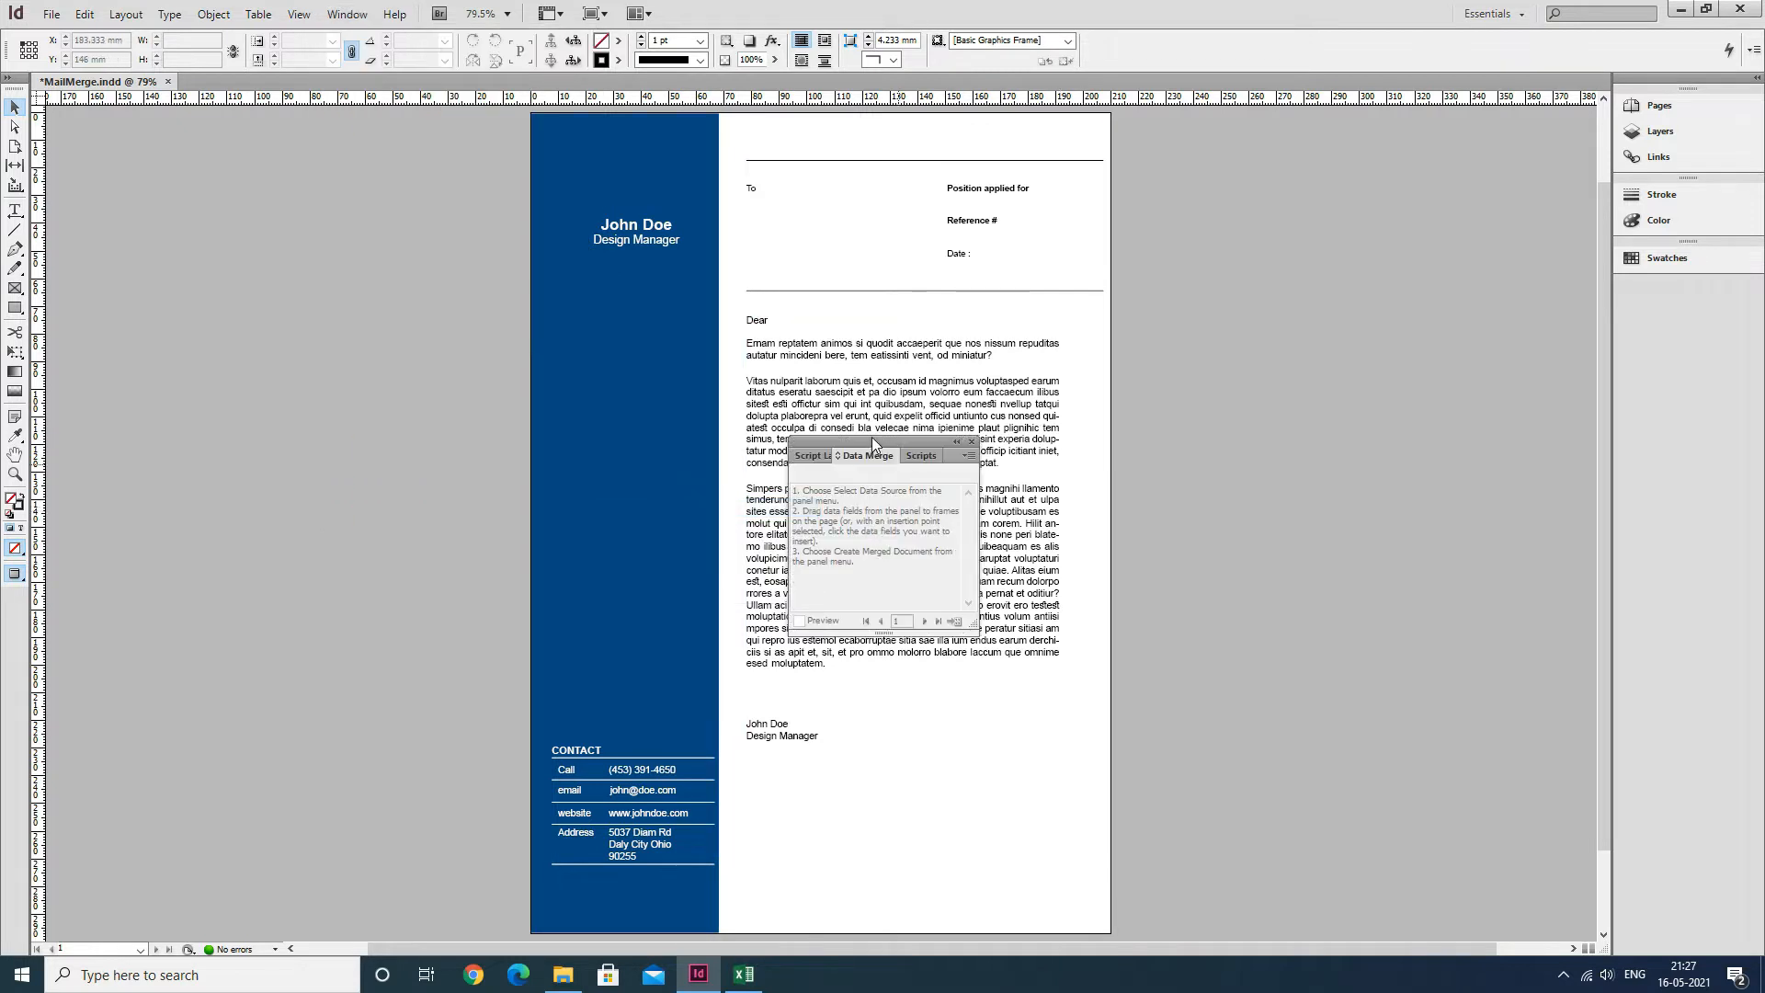
pyautogui.moveTo(1021, 428); pyautogui.dragTo(1466, 122)
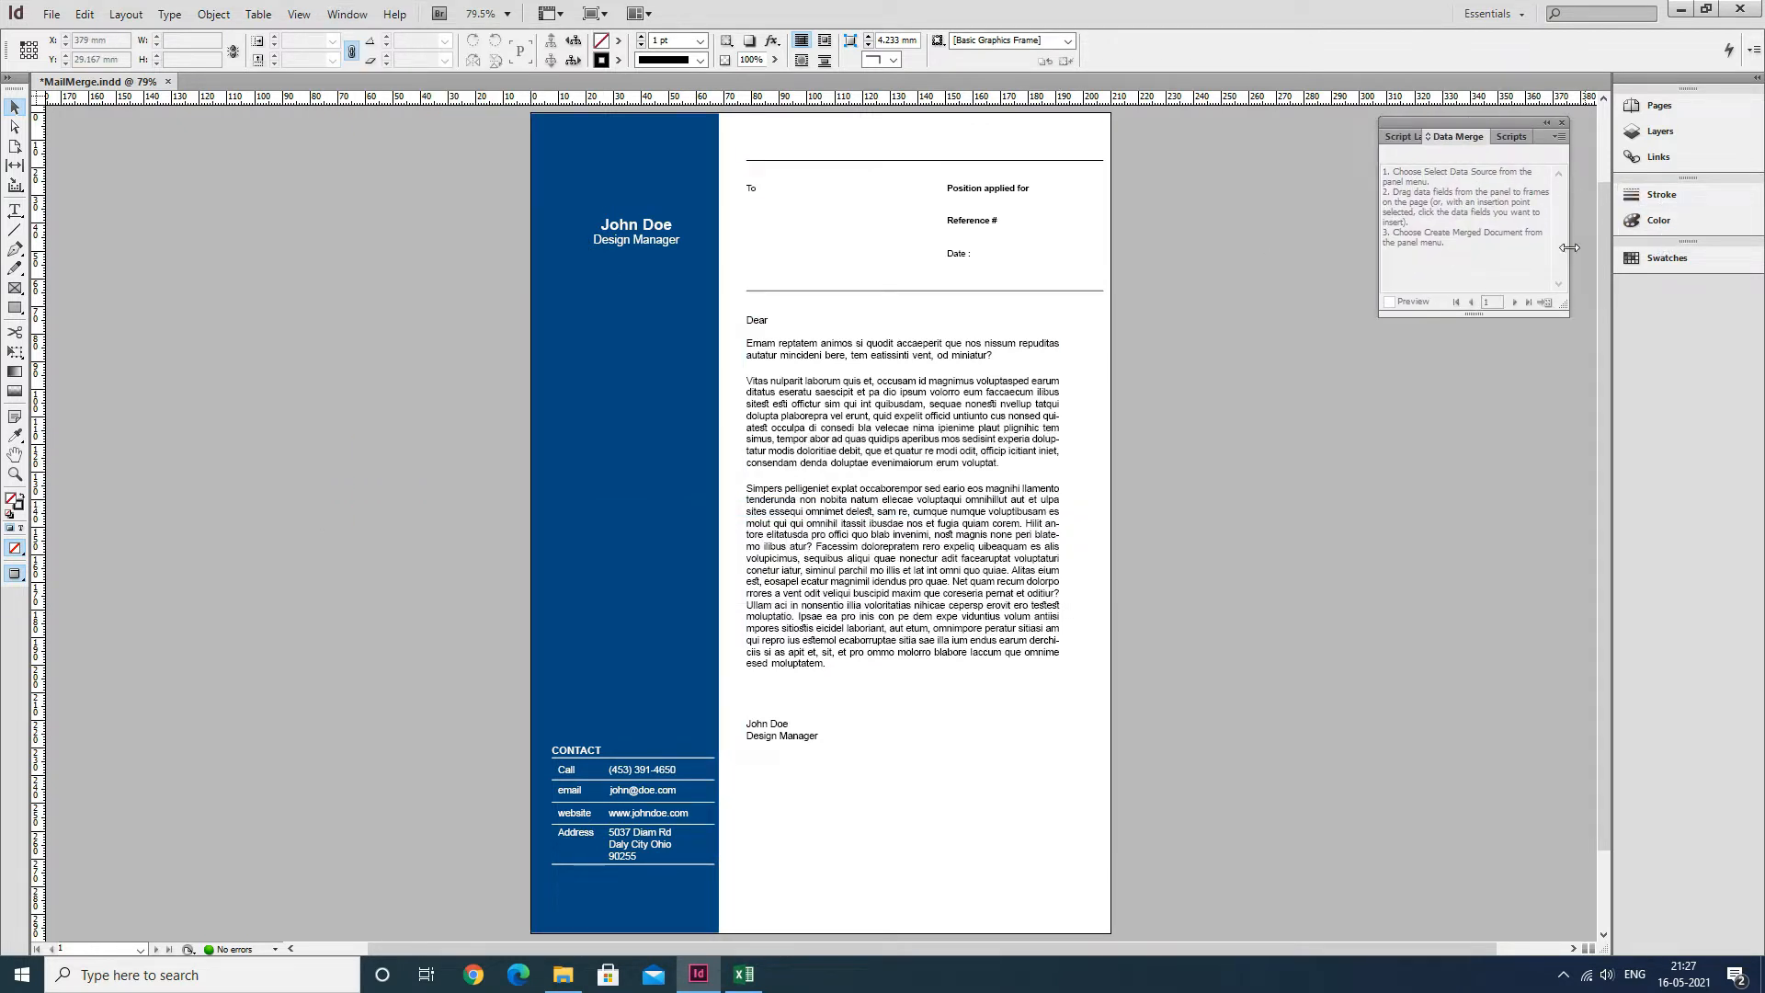
# Try to load database.csv from the mailmerge folder as the data merge source.
pyautogui.click(1559, 137)
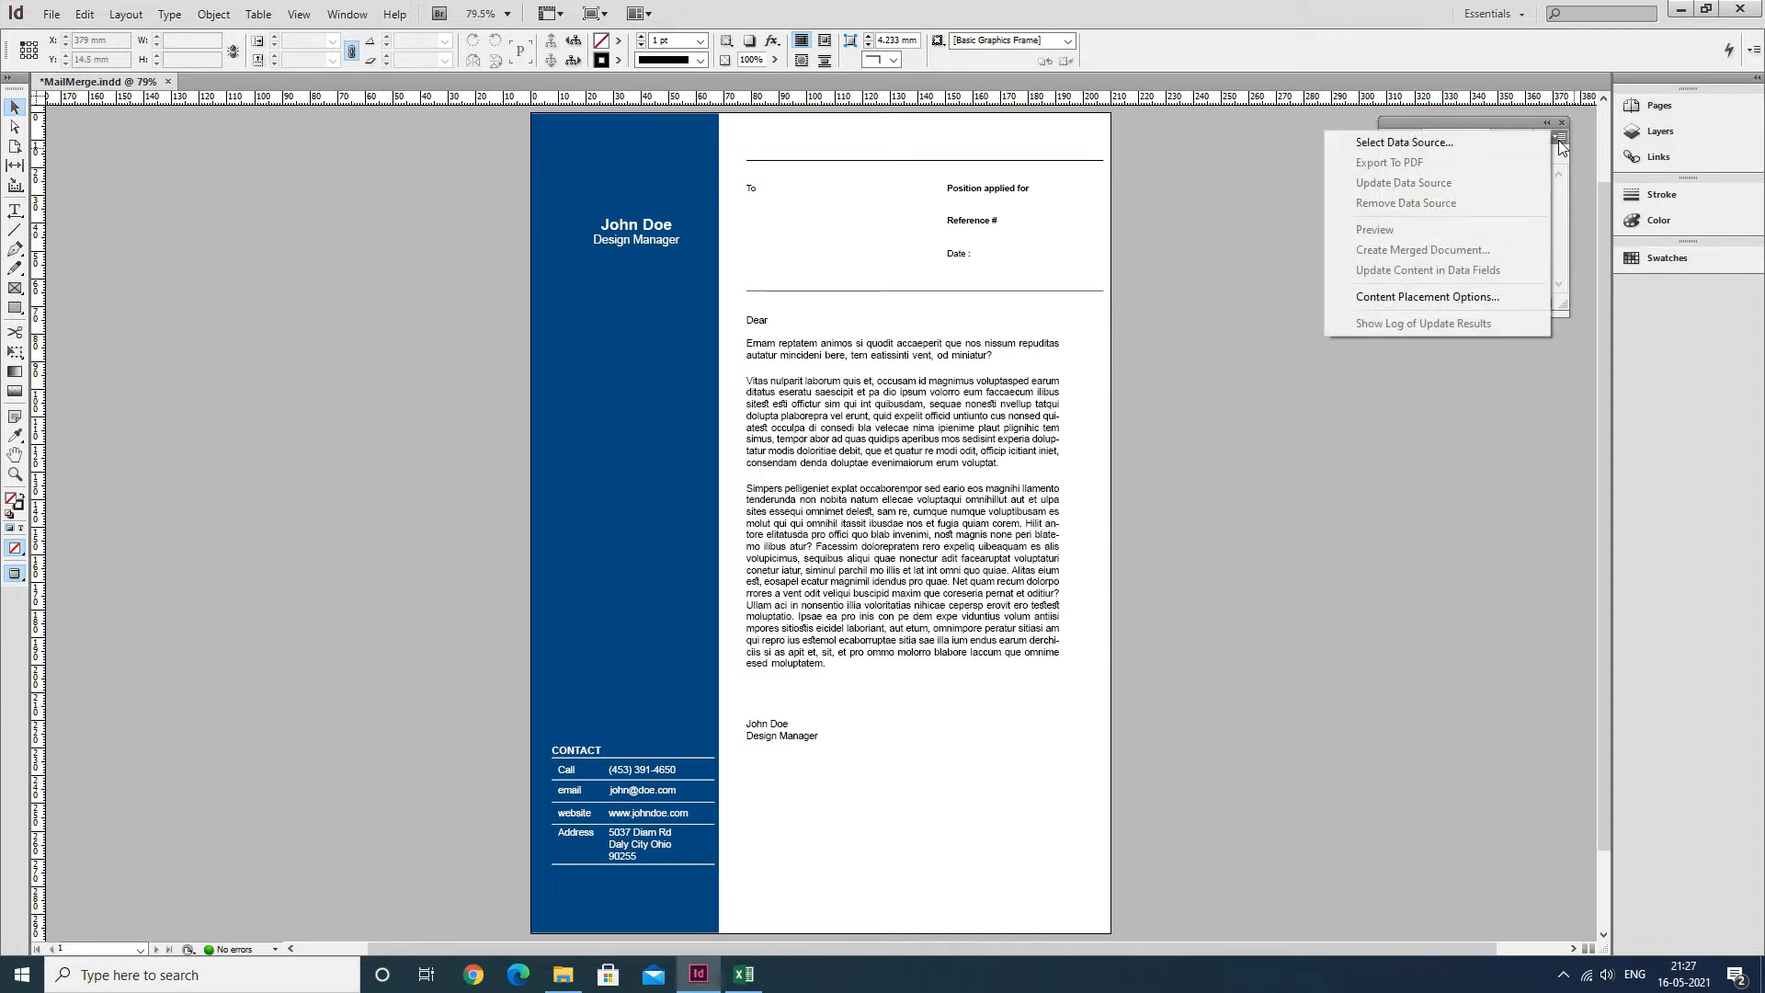
pyautogui.click(1495, 149)
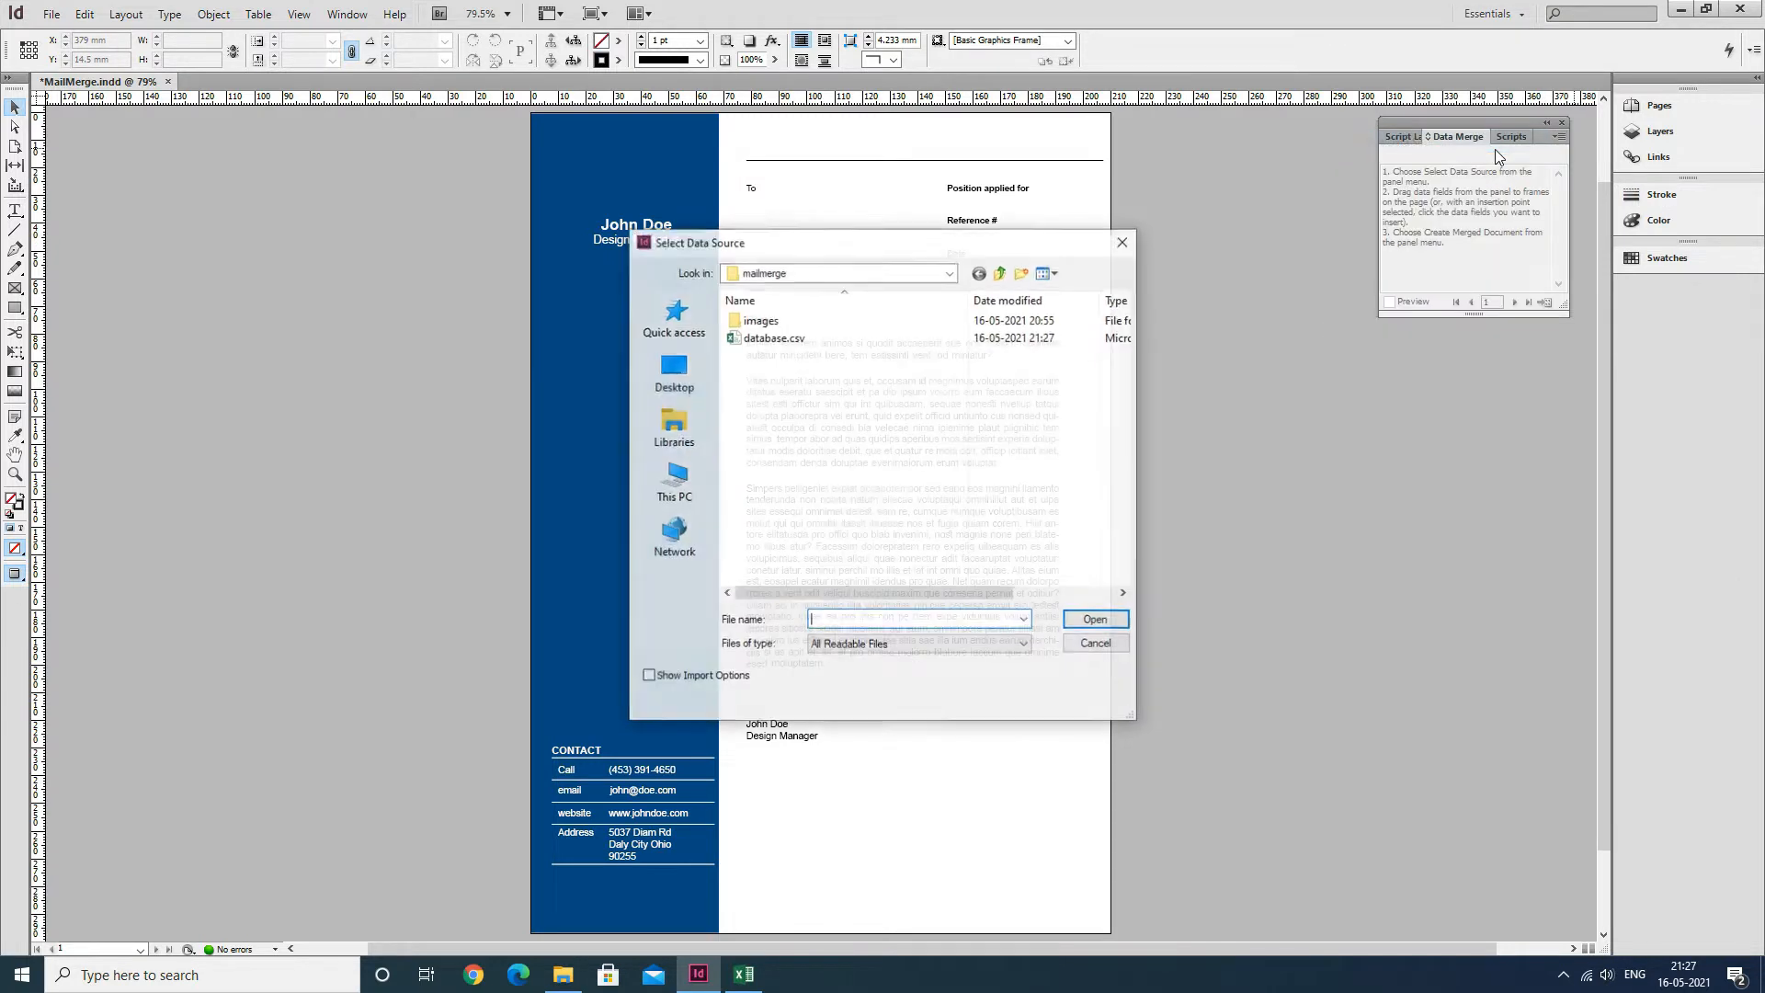
pyautogui.click(782, 341)
pyautogui.moveTo(868, 244); pyautogui.dragTo(1399, 324)
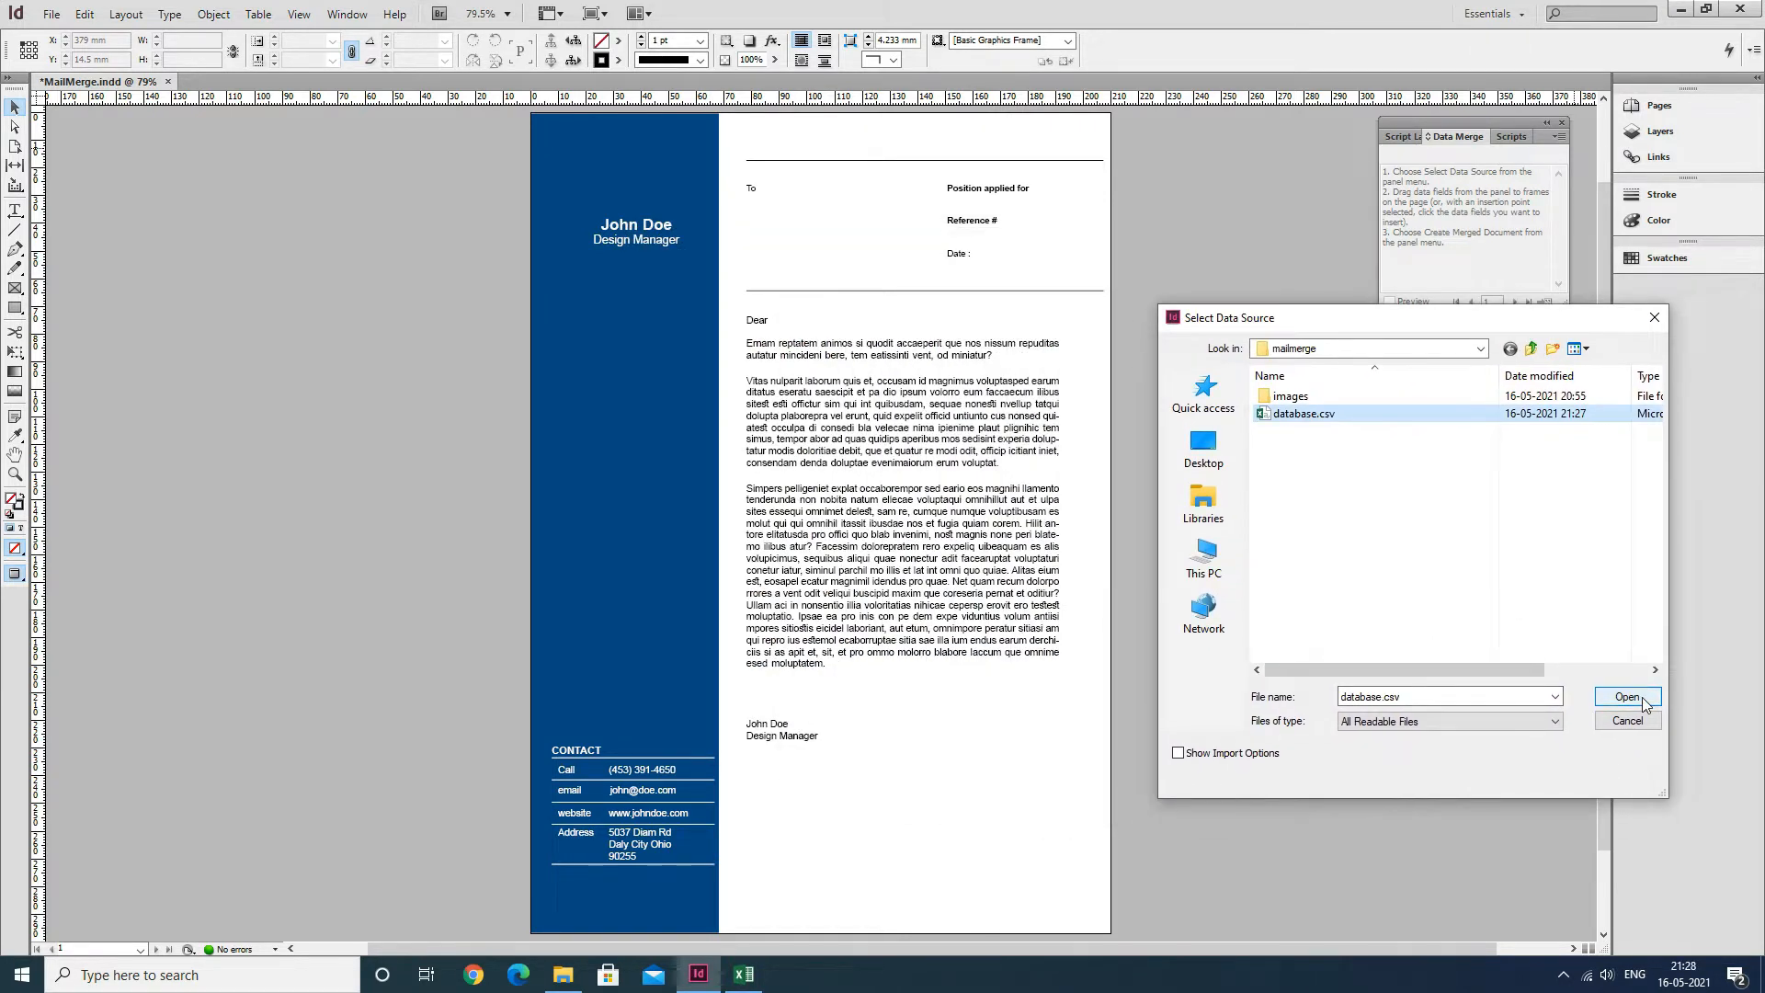
pyautogui.click(1626, 700)
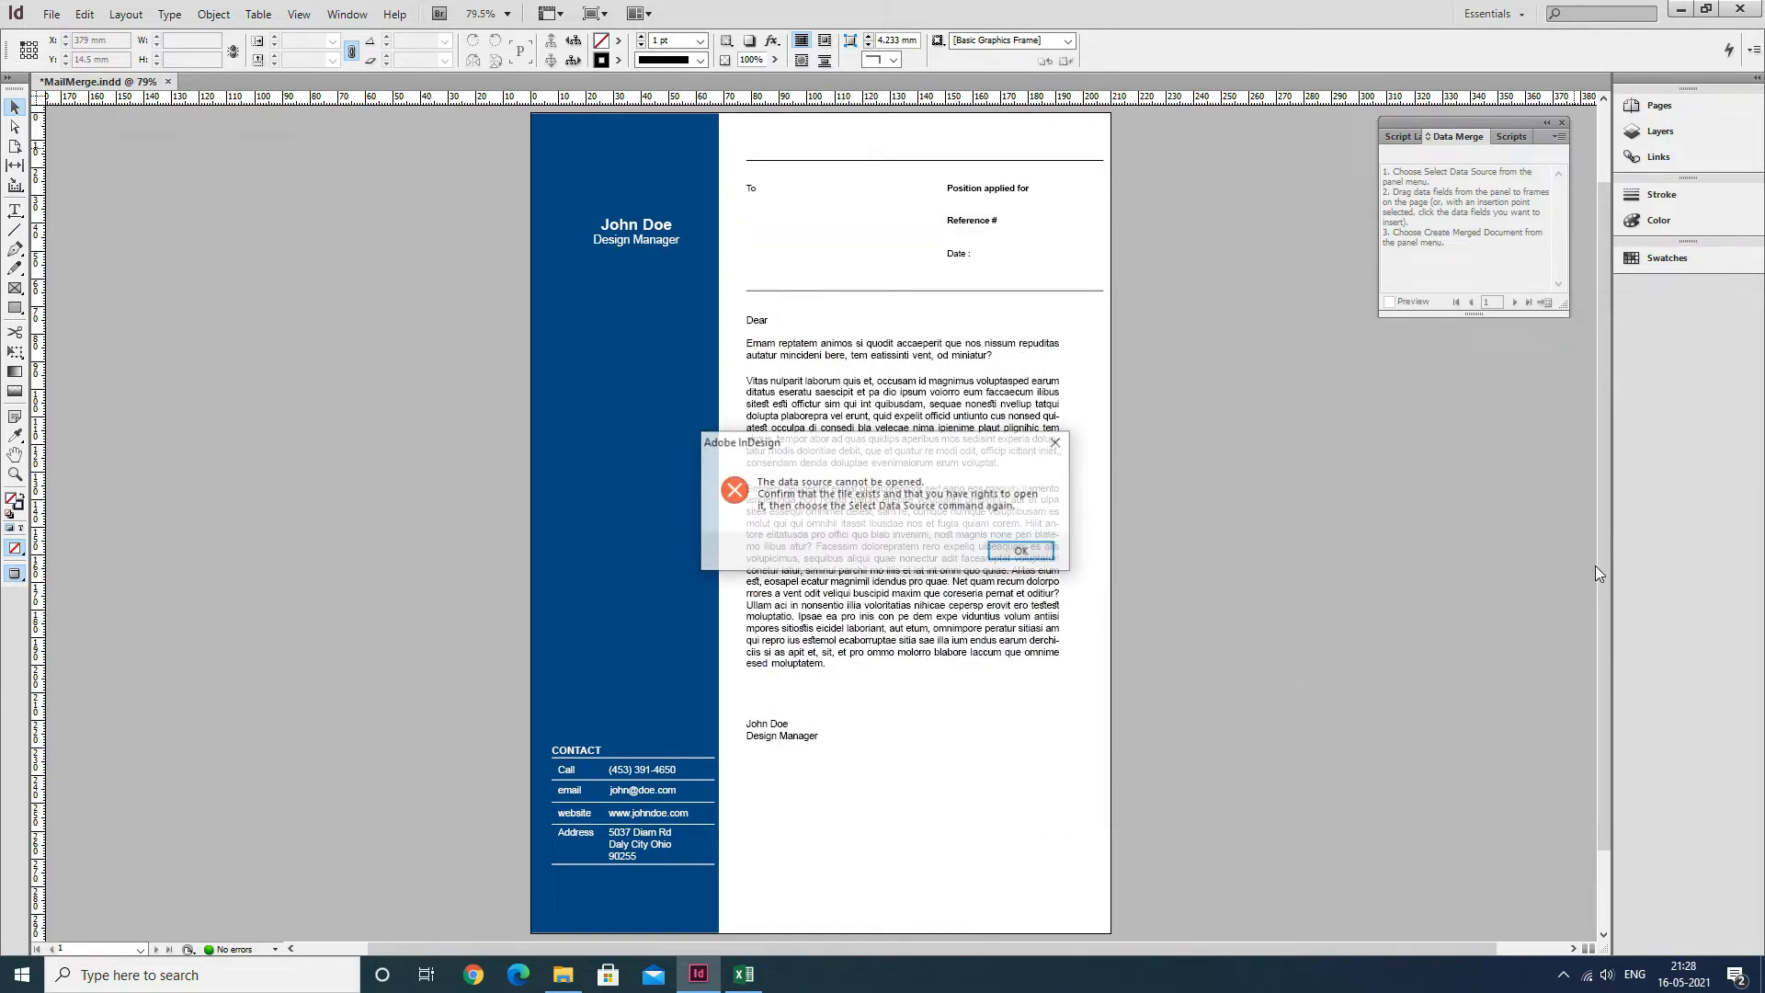
pyautogui.click(1040, 555)
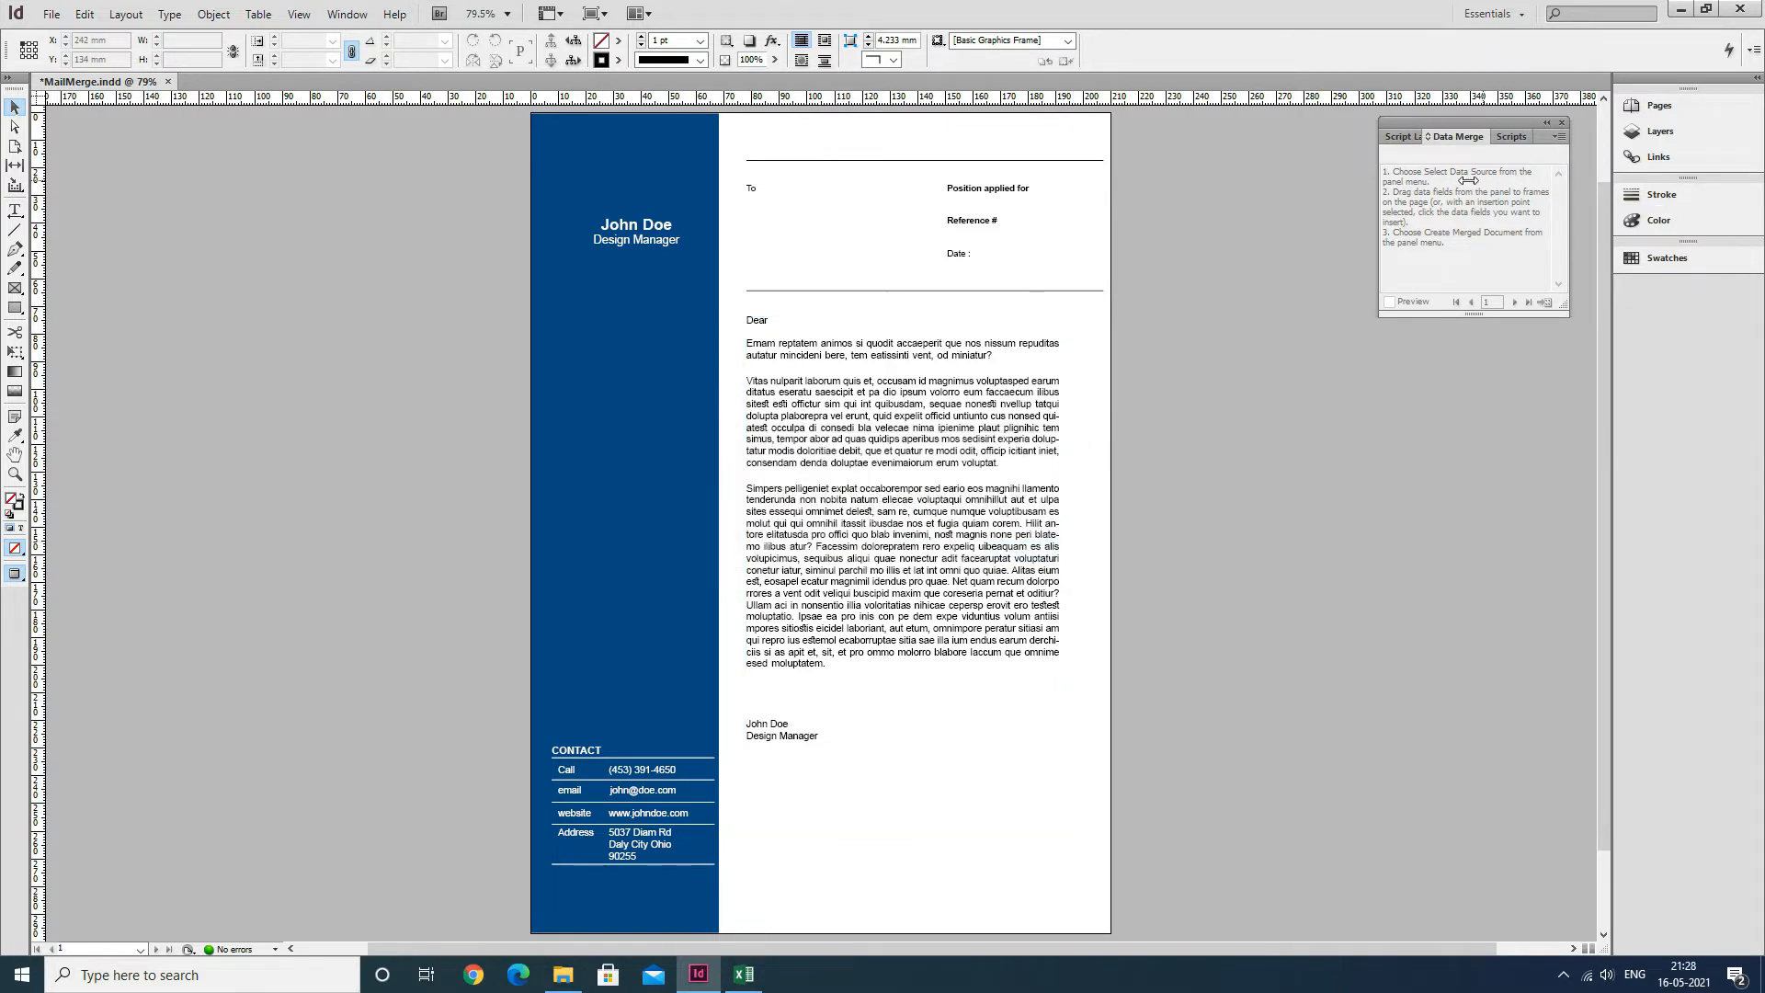
pyautogui.click(1560, 136)
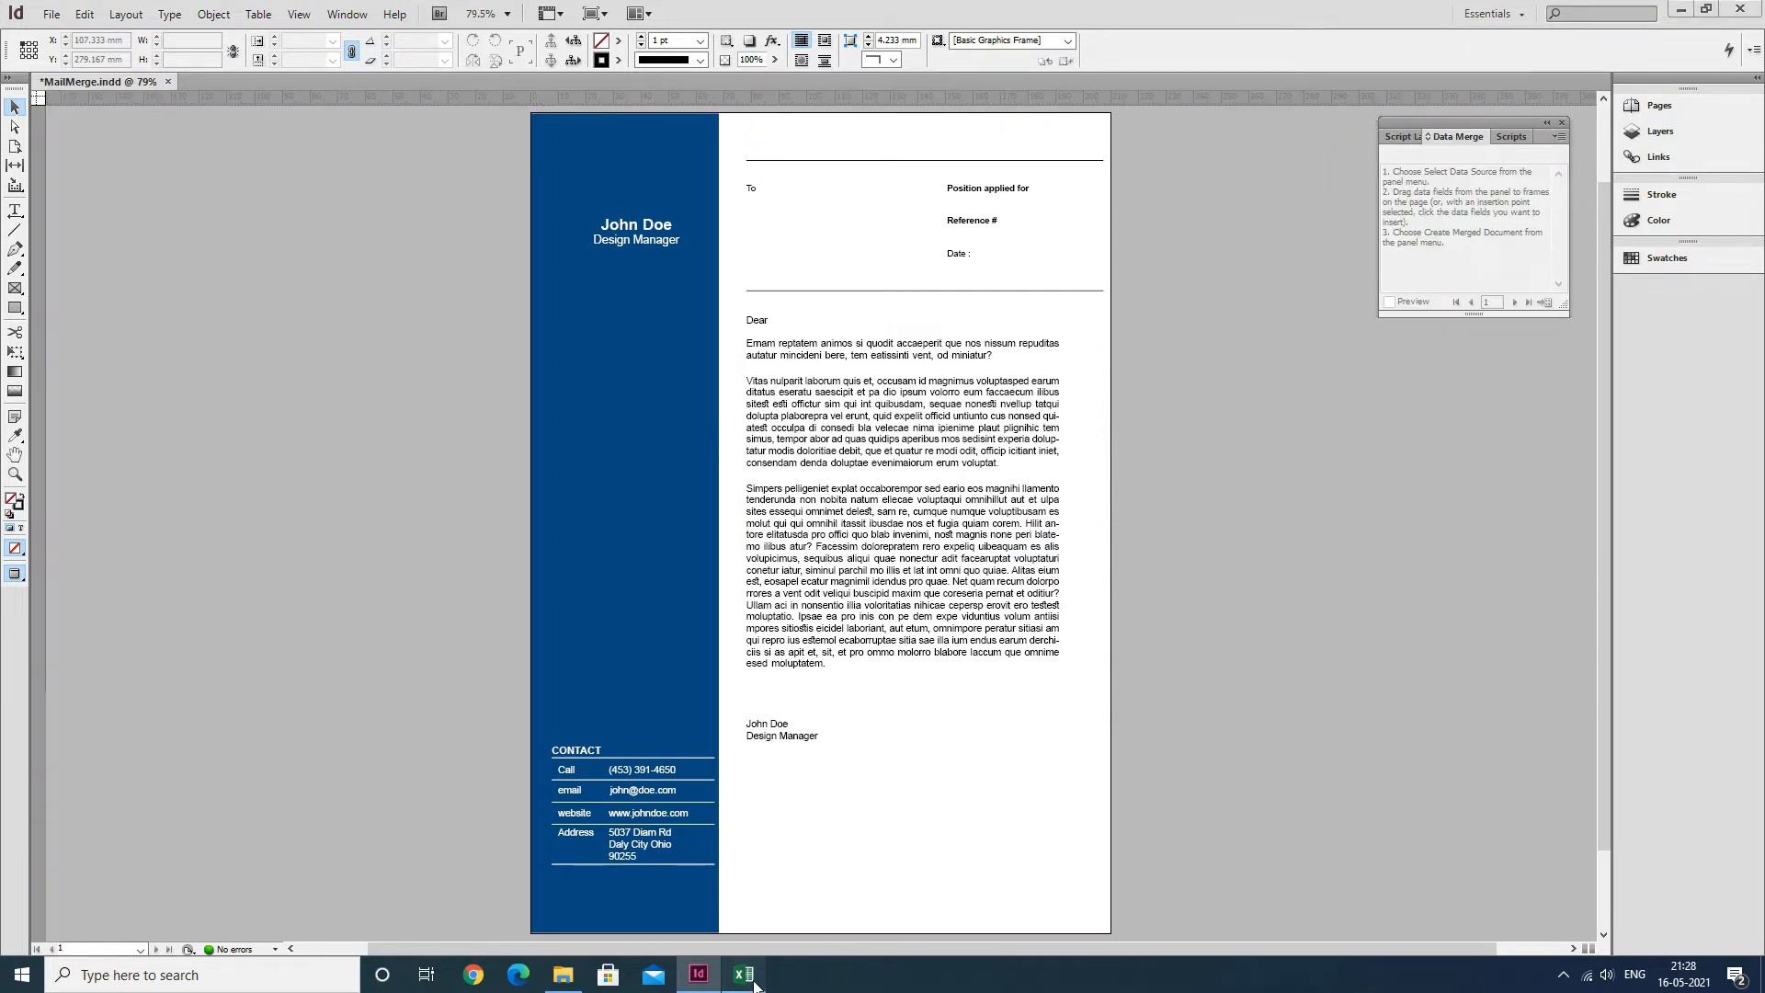
# Switch to Excel and close database.csv without saving changes.
pyautogui.click(744, 974)
pyautogui.click(1751, 11)
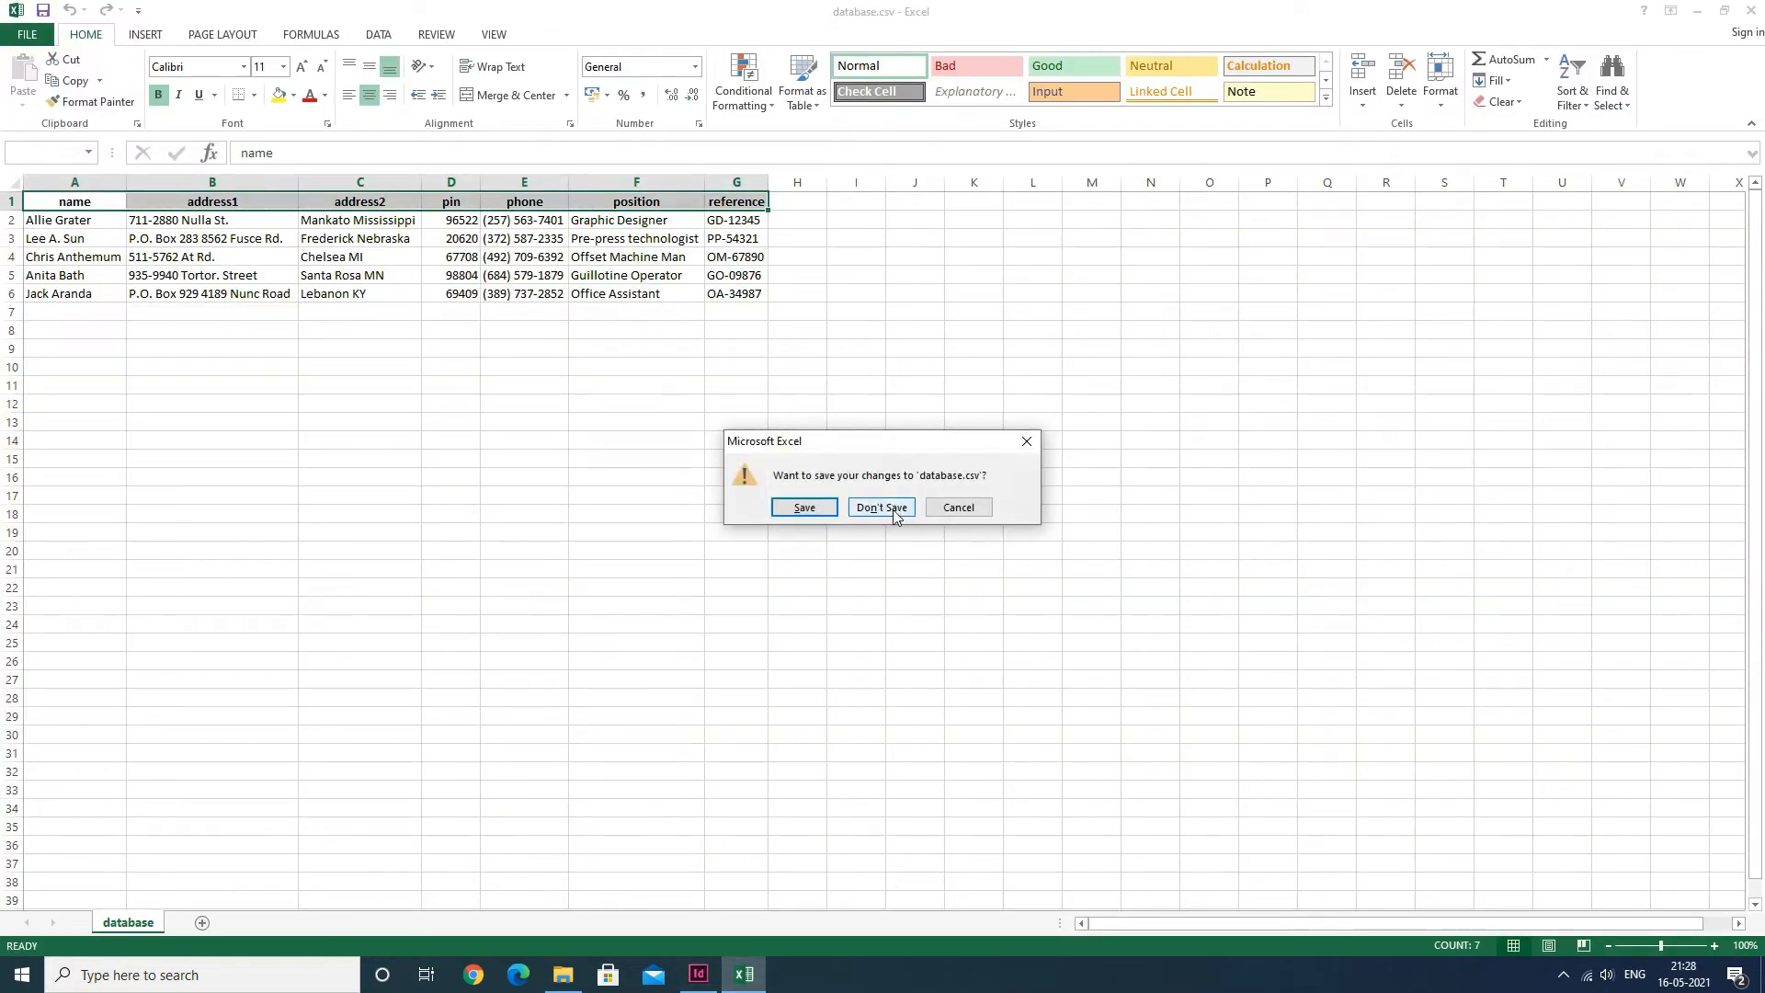
pyautogui.click(893, 511)
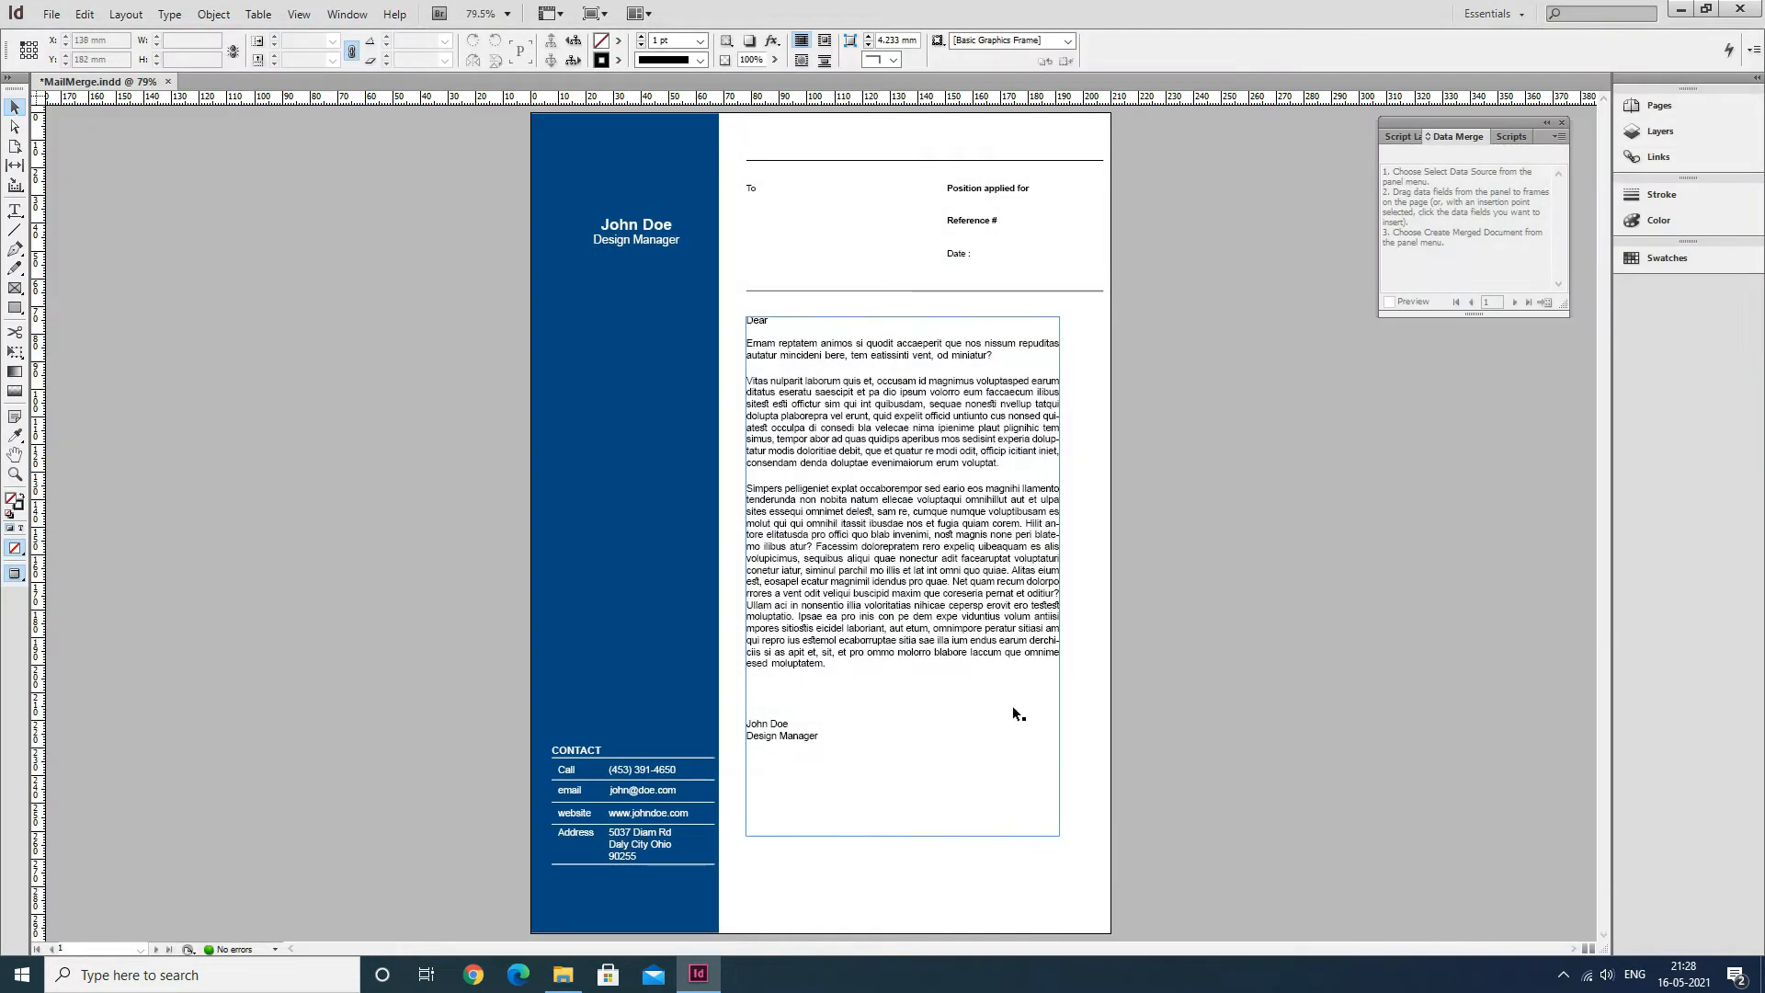
# Select database.csv as the data merge source and enlarge the field list to show all its fields.
pyautogui.click(1554, 140)
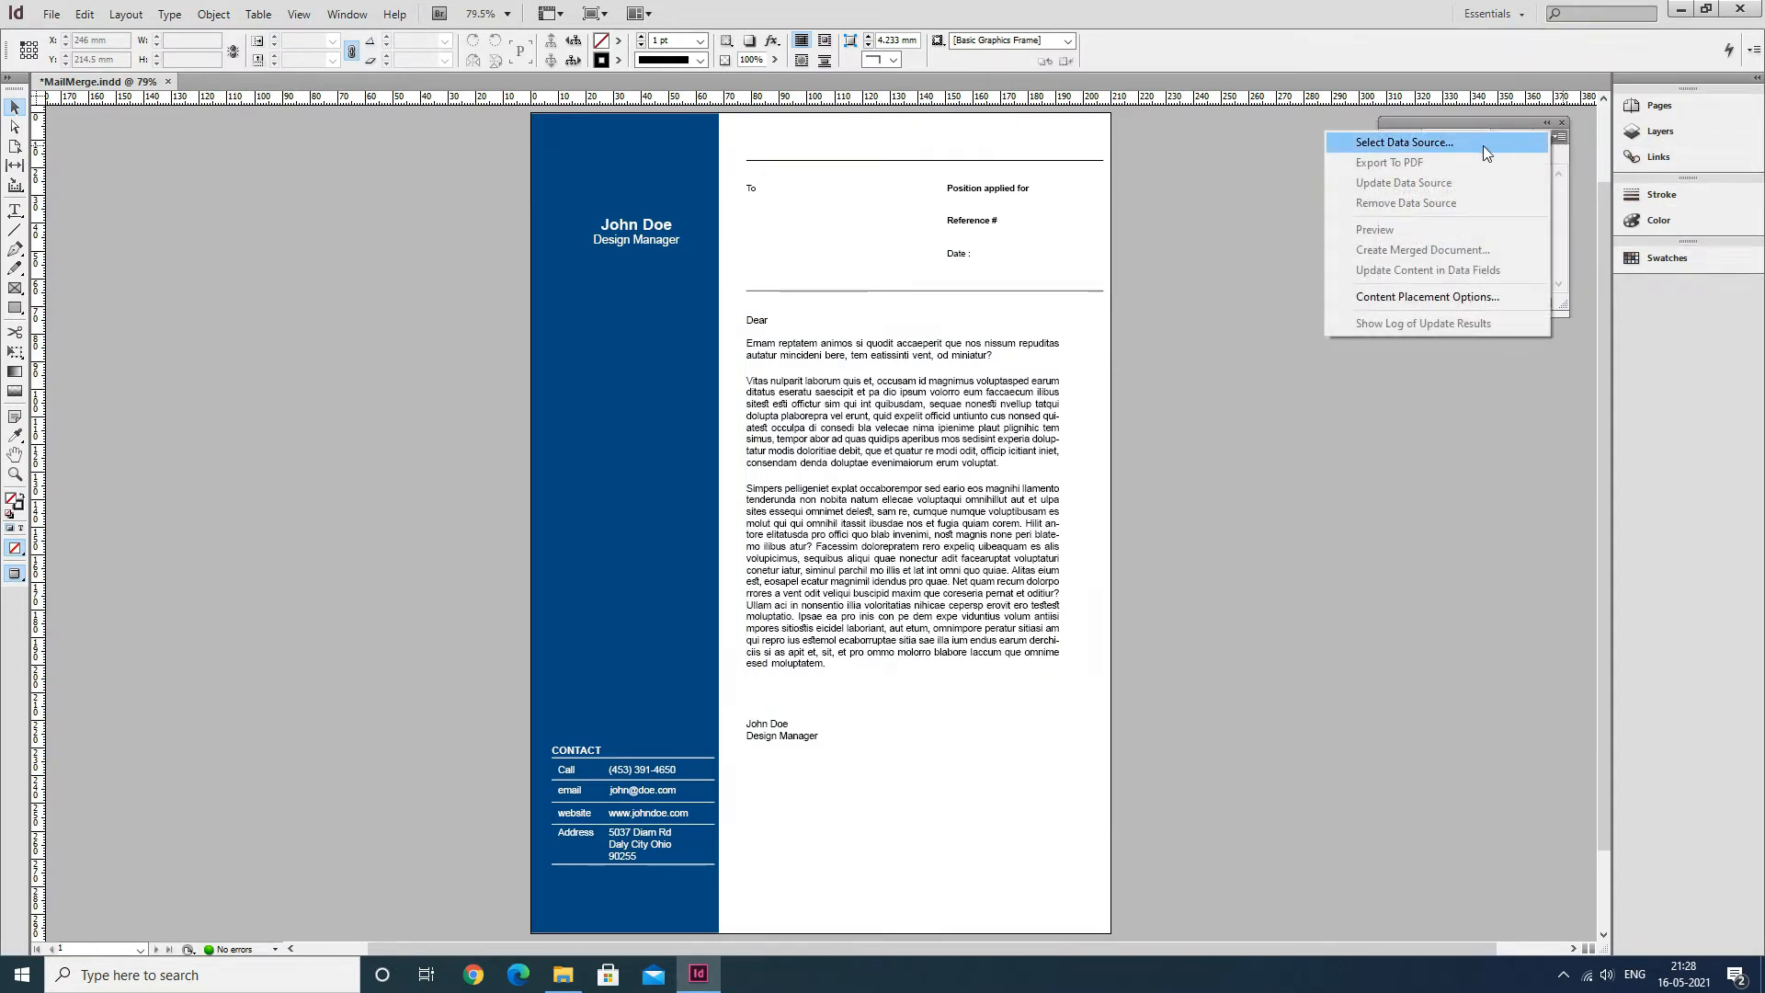
pyautogui.click(1481, 145)
pyautogui.click(1306, 416)
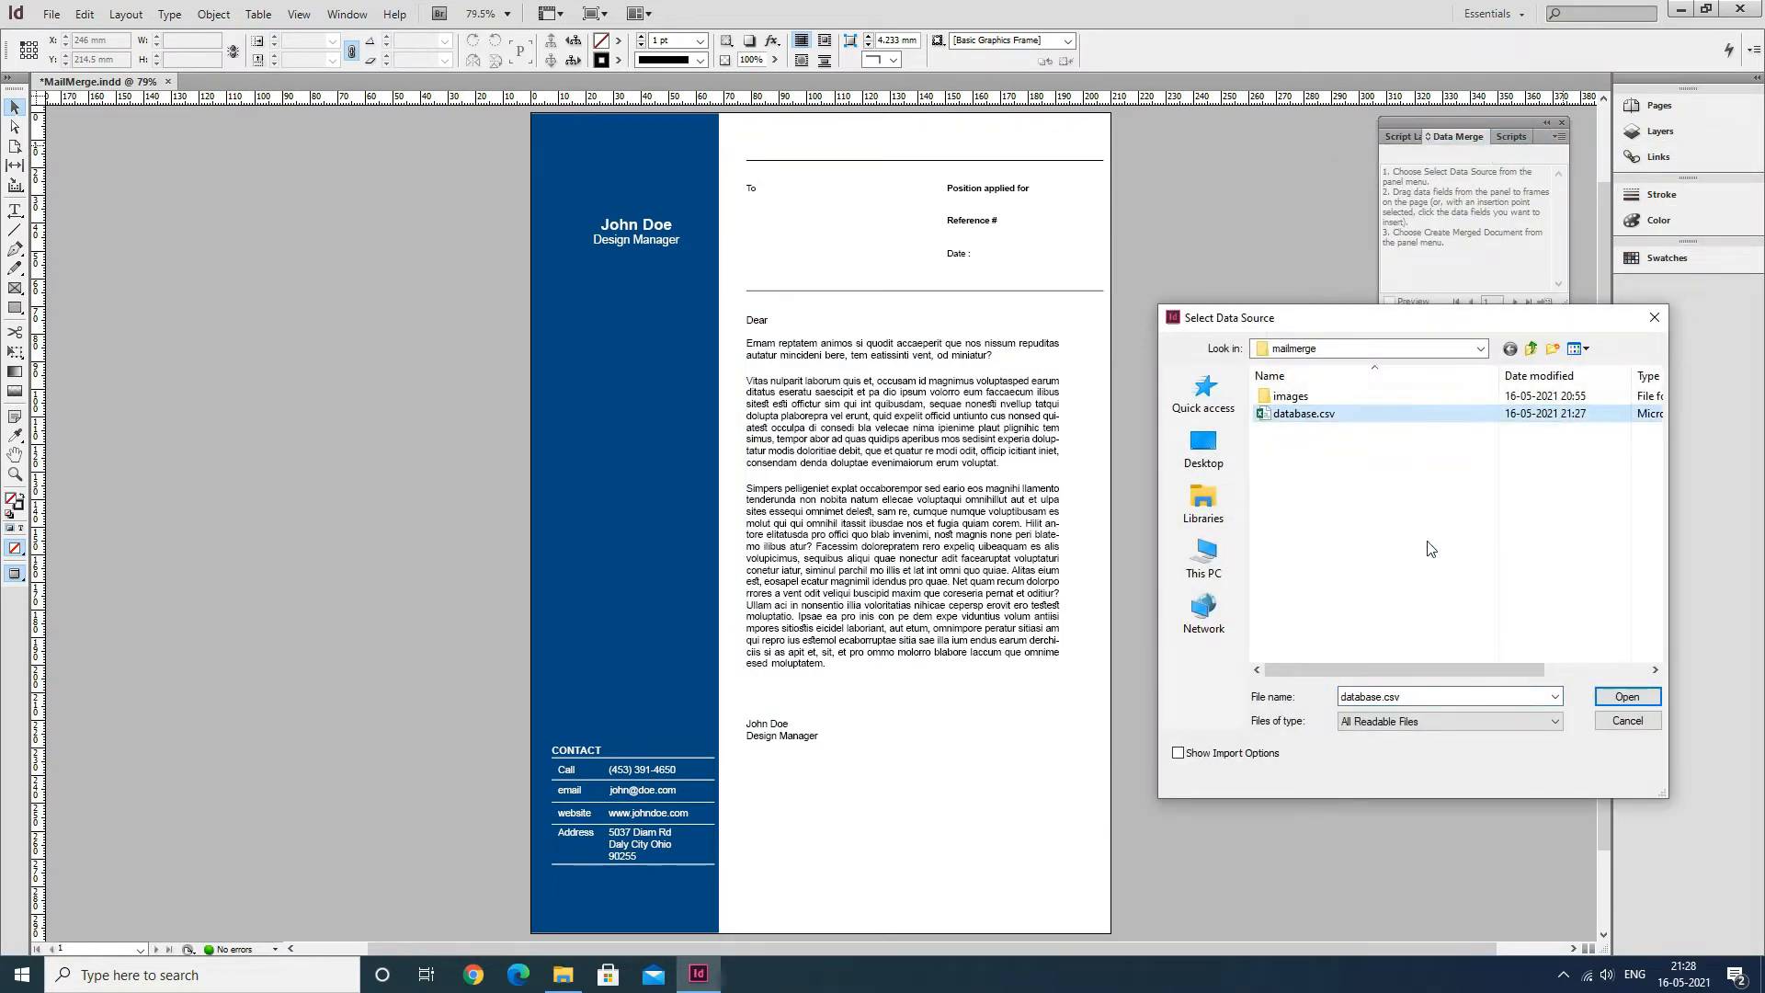
pyautogui.click(1627, 697)
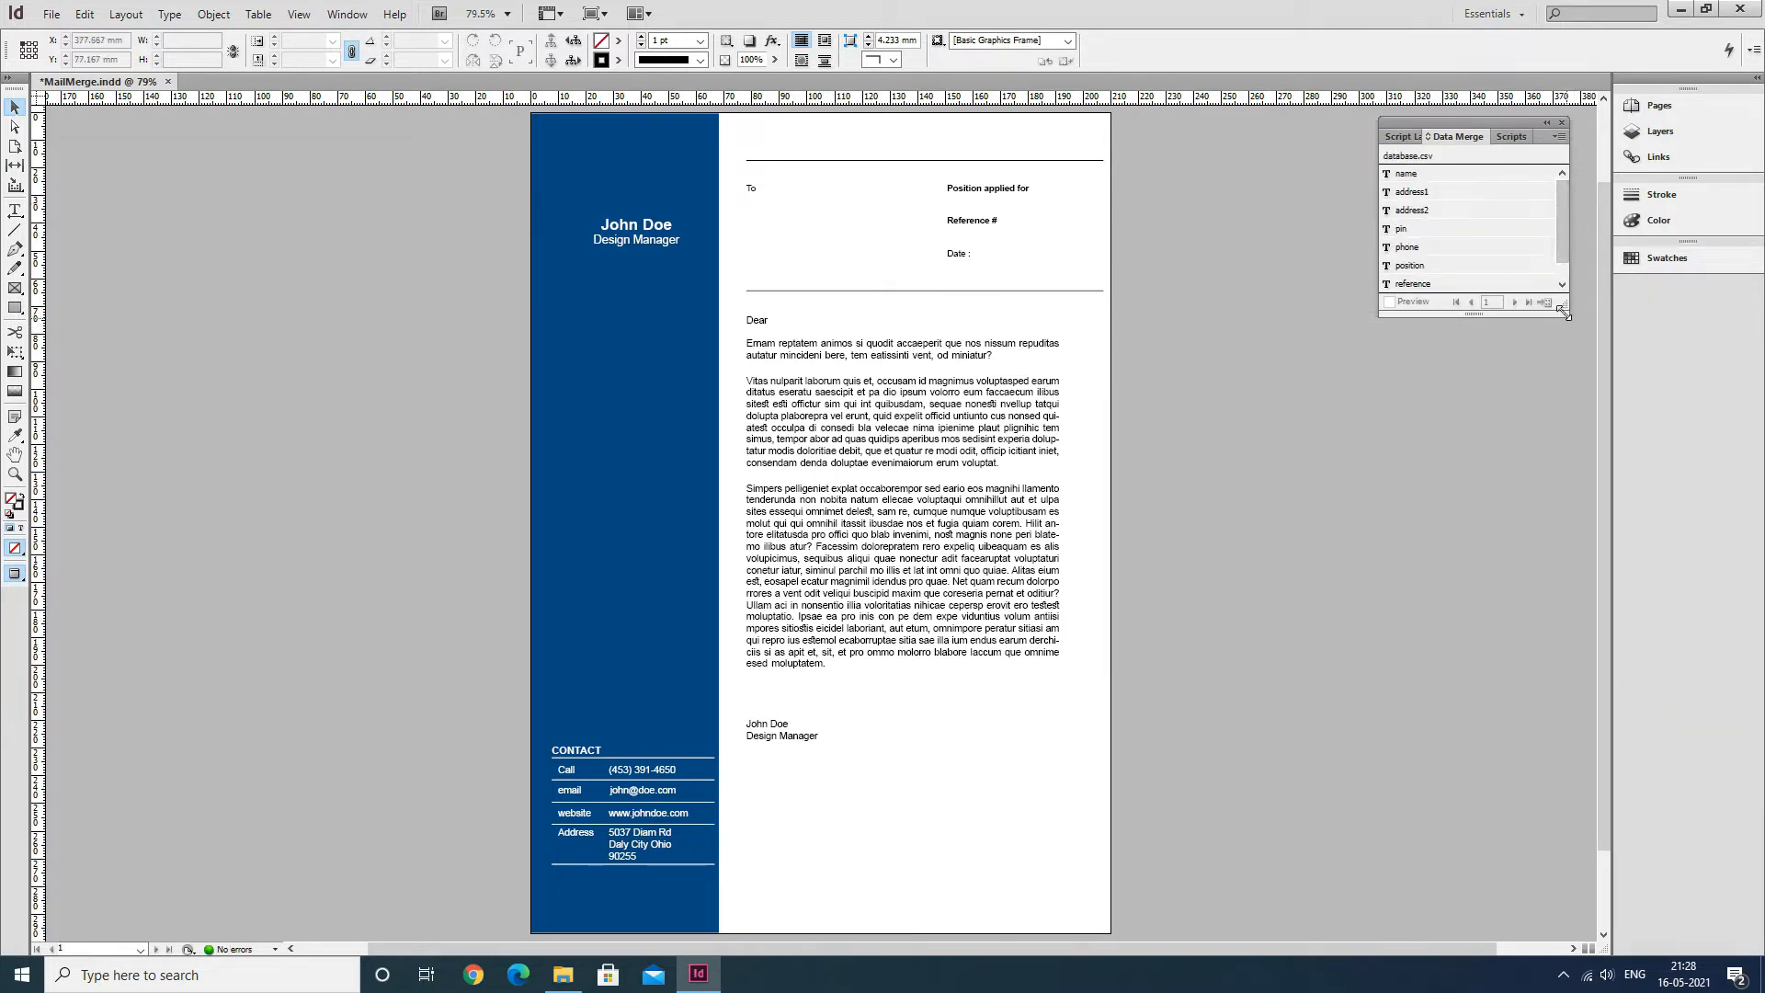
pyautogui.moveTo(1564, 305); pyautogui.dragTo(1570, 331)
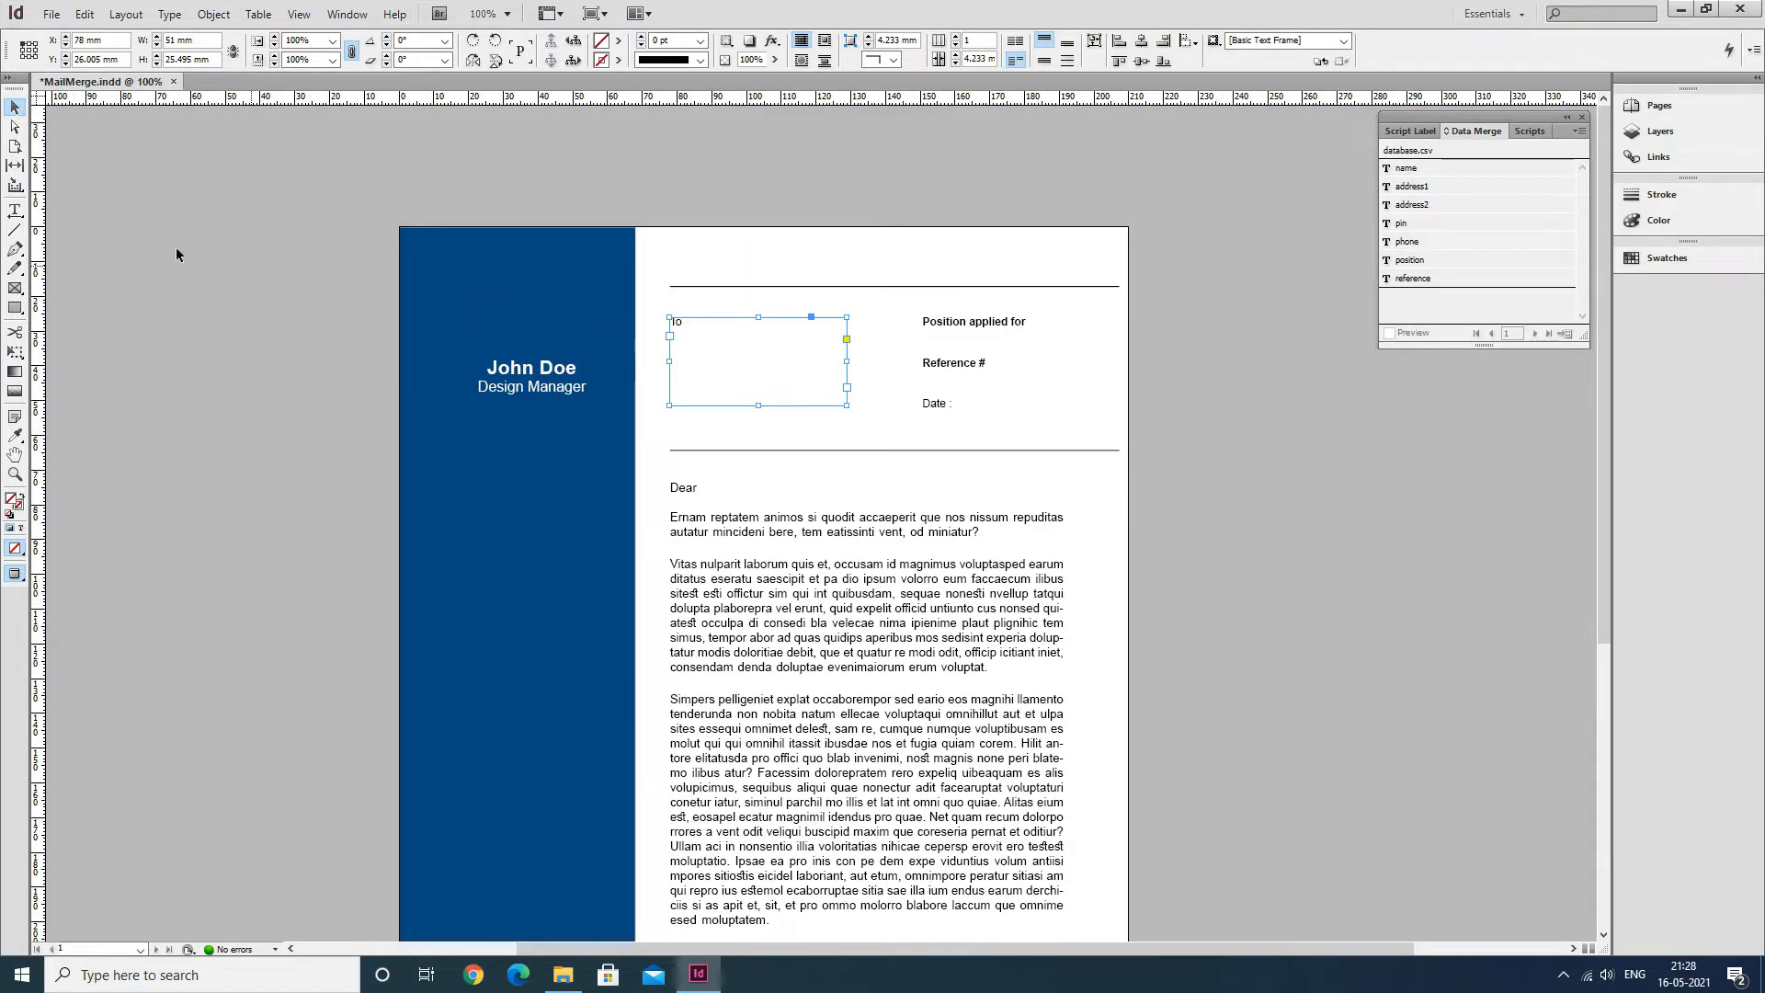
# Insert the name, address1 and address2 merge fields on separate lines beneath "To" in the letter.
pyautogui.click(14, 210)
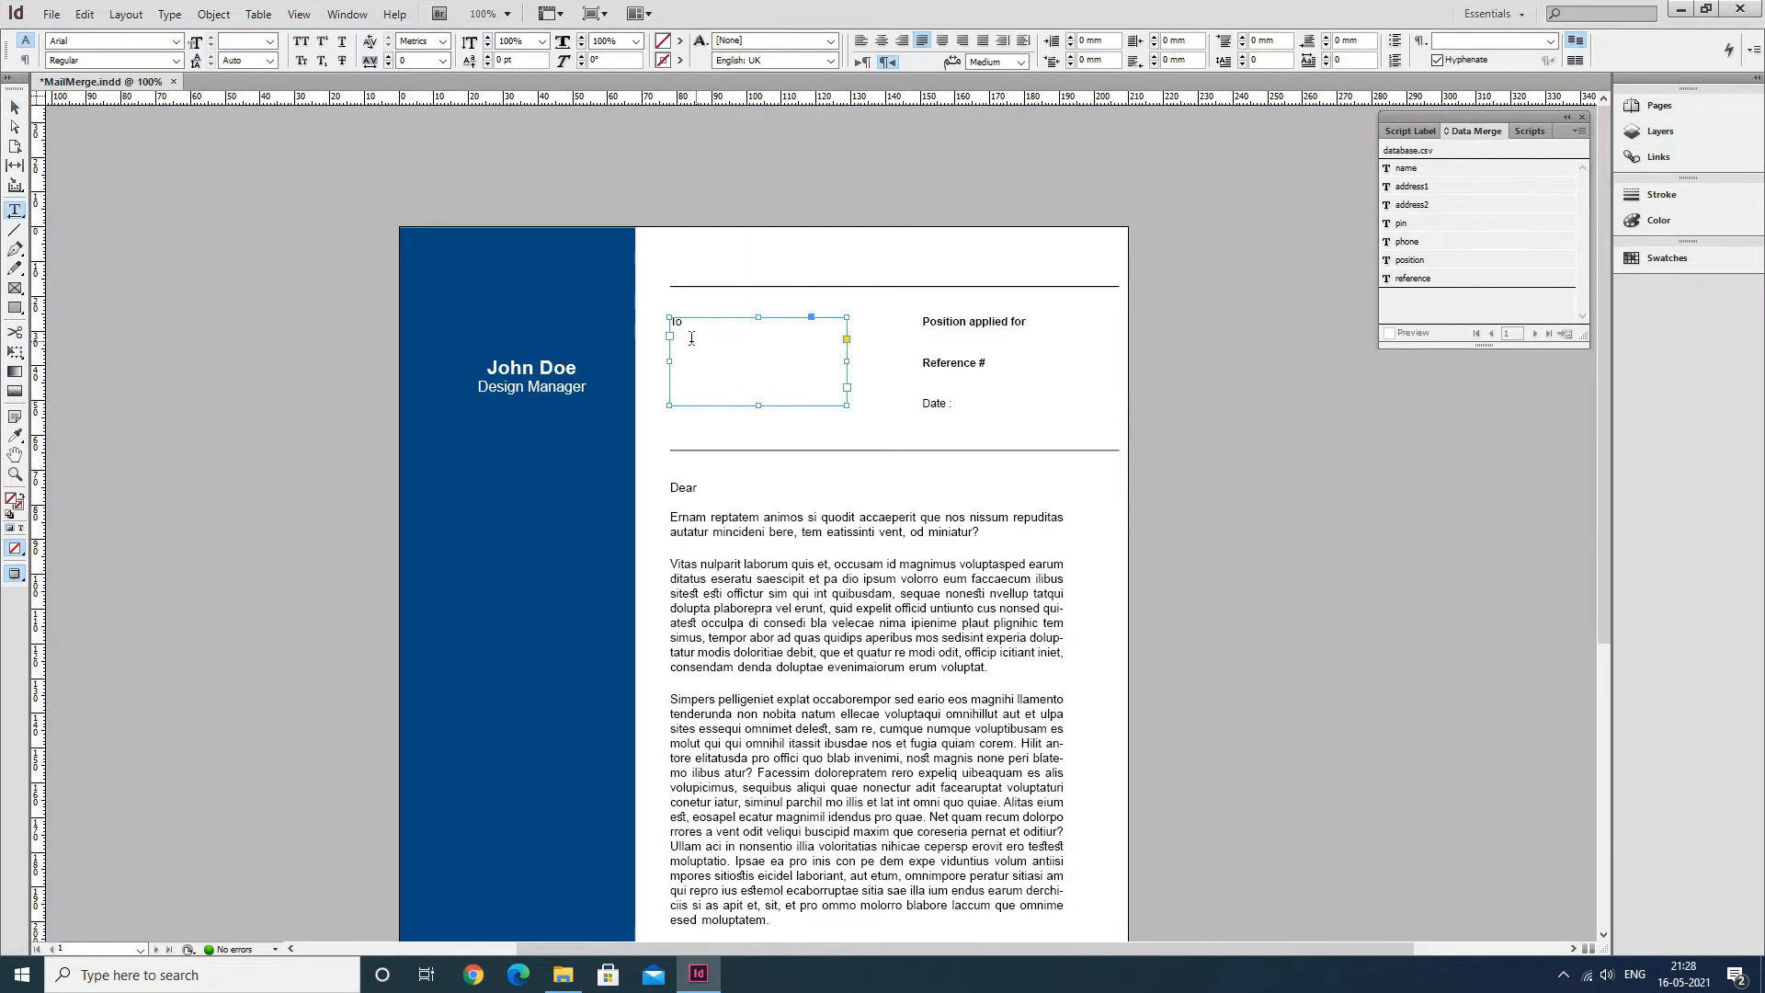
pyautogui.click(694, 338)
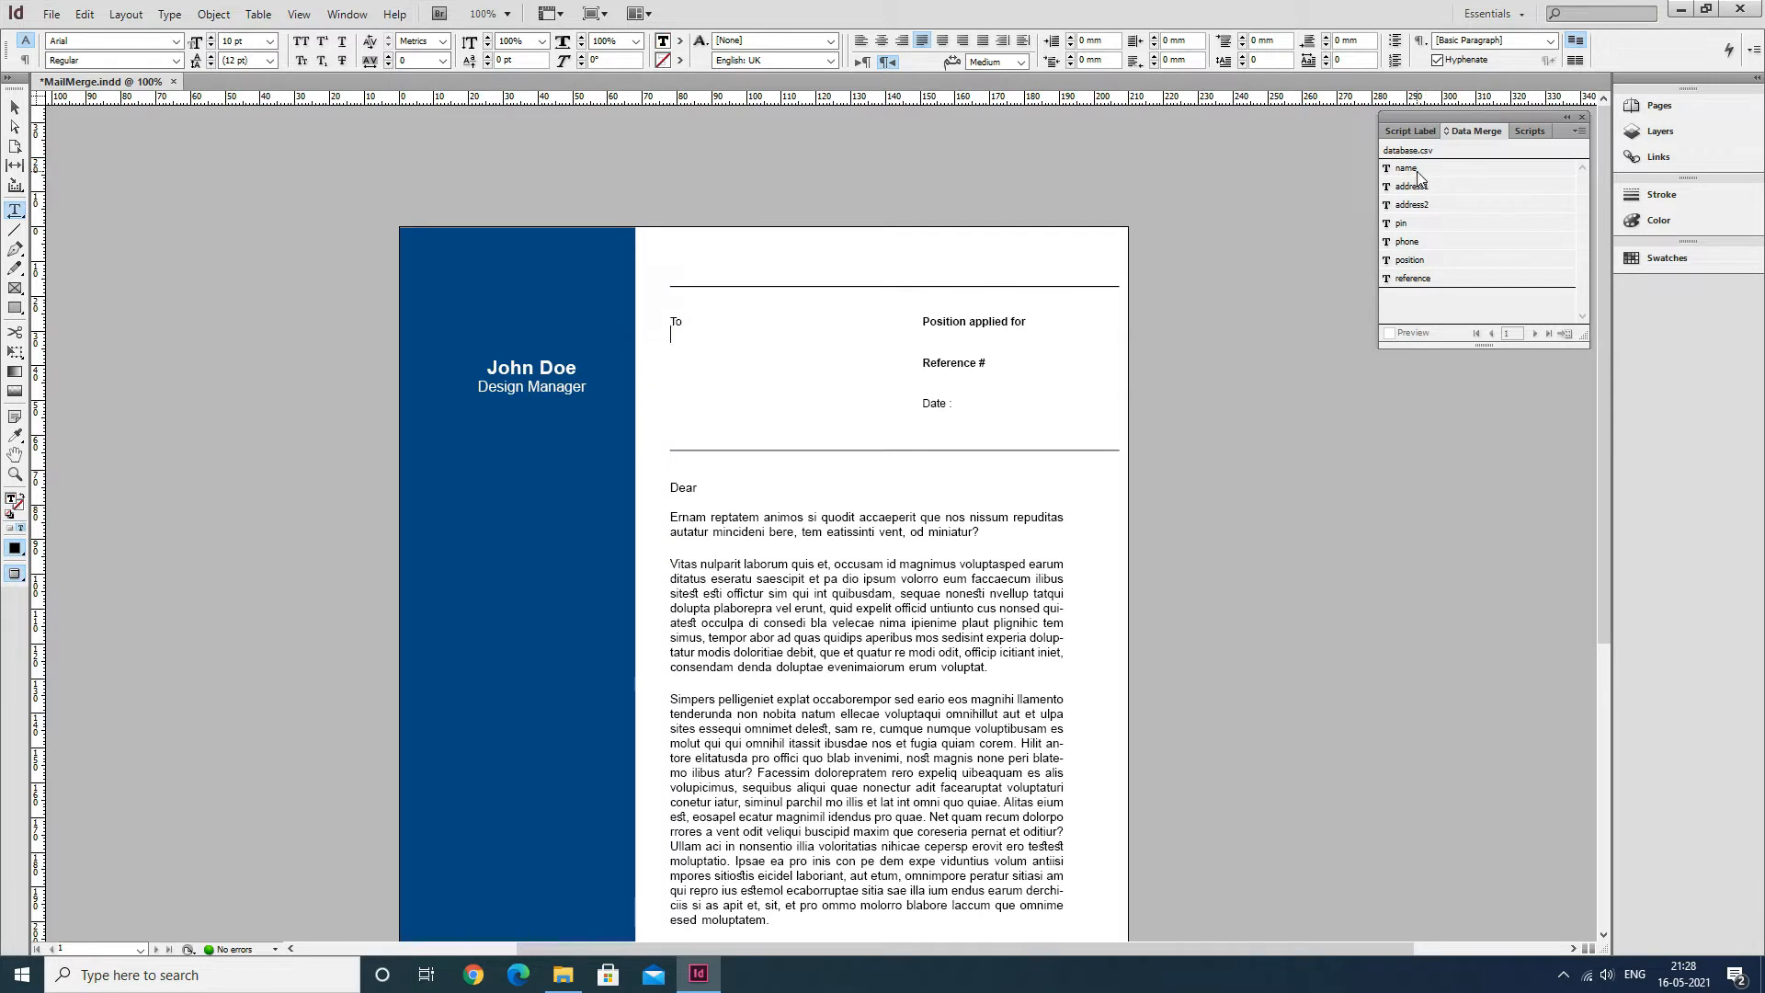
pyautogui.click(1414, 170)
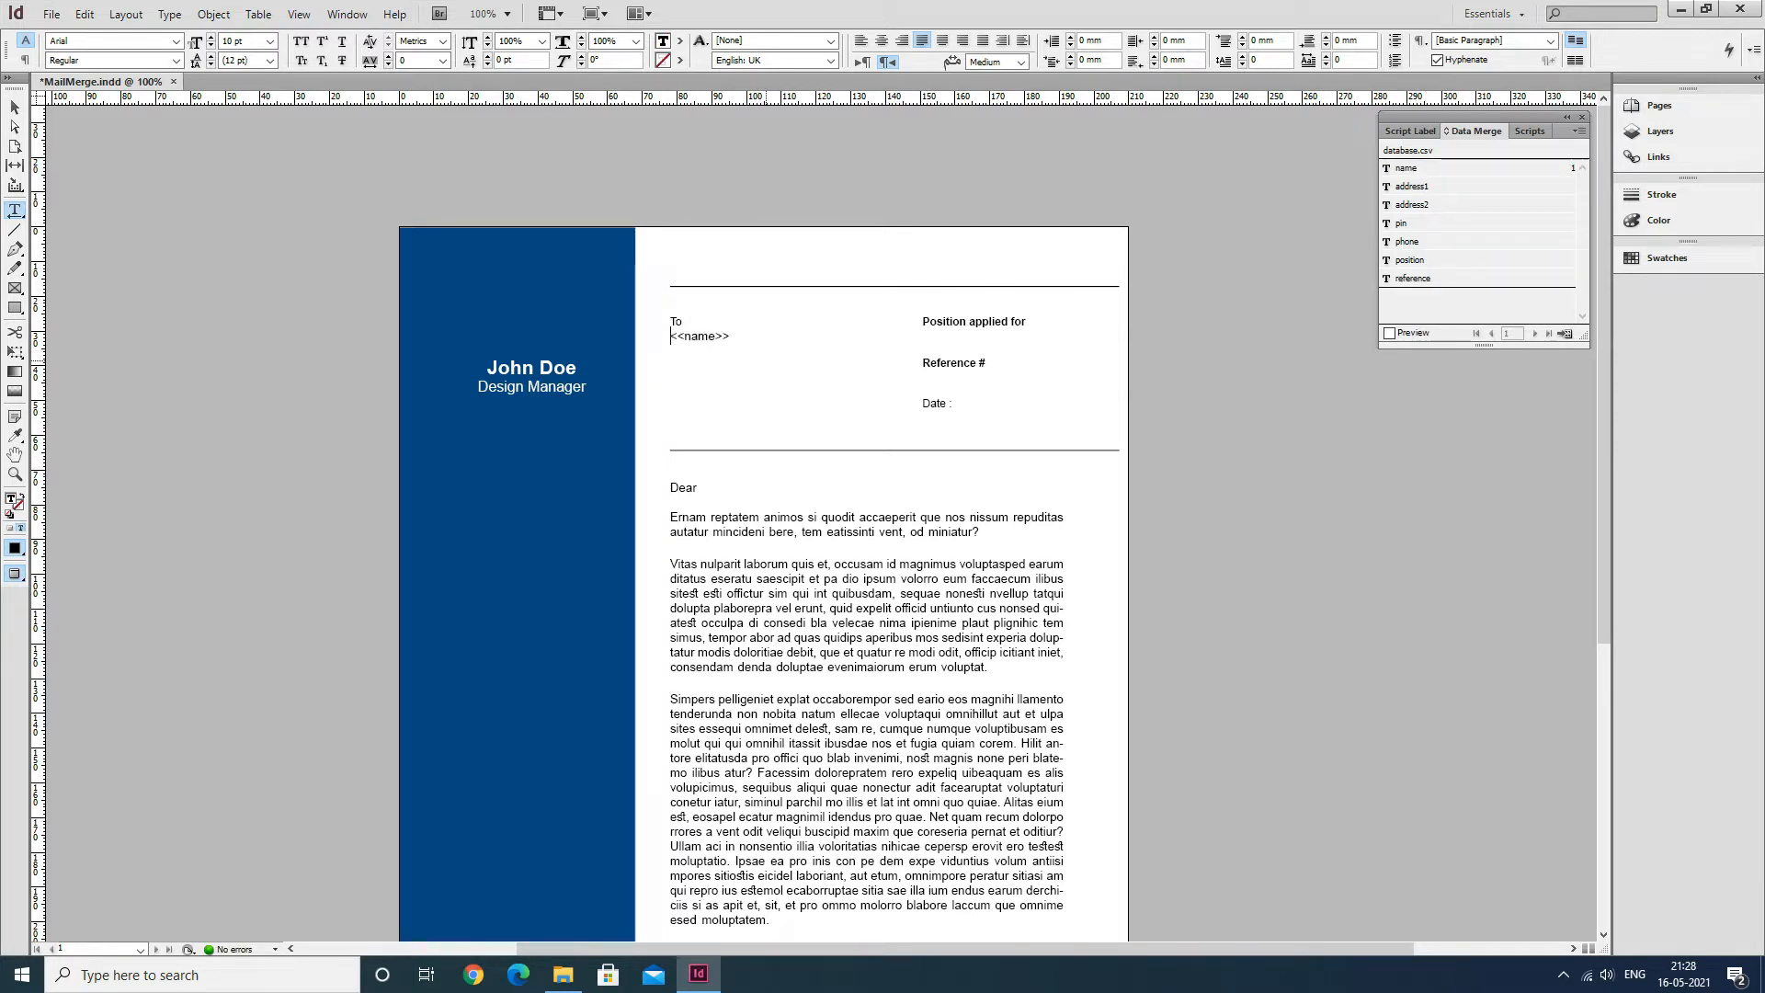
pyautogui.click(1440, 187)
pyautogui.click(1428, 205)
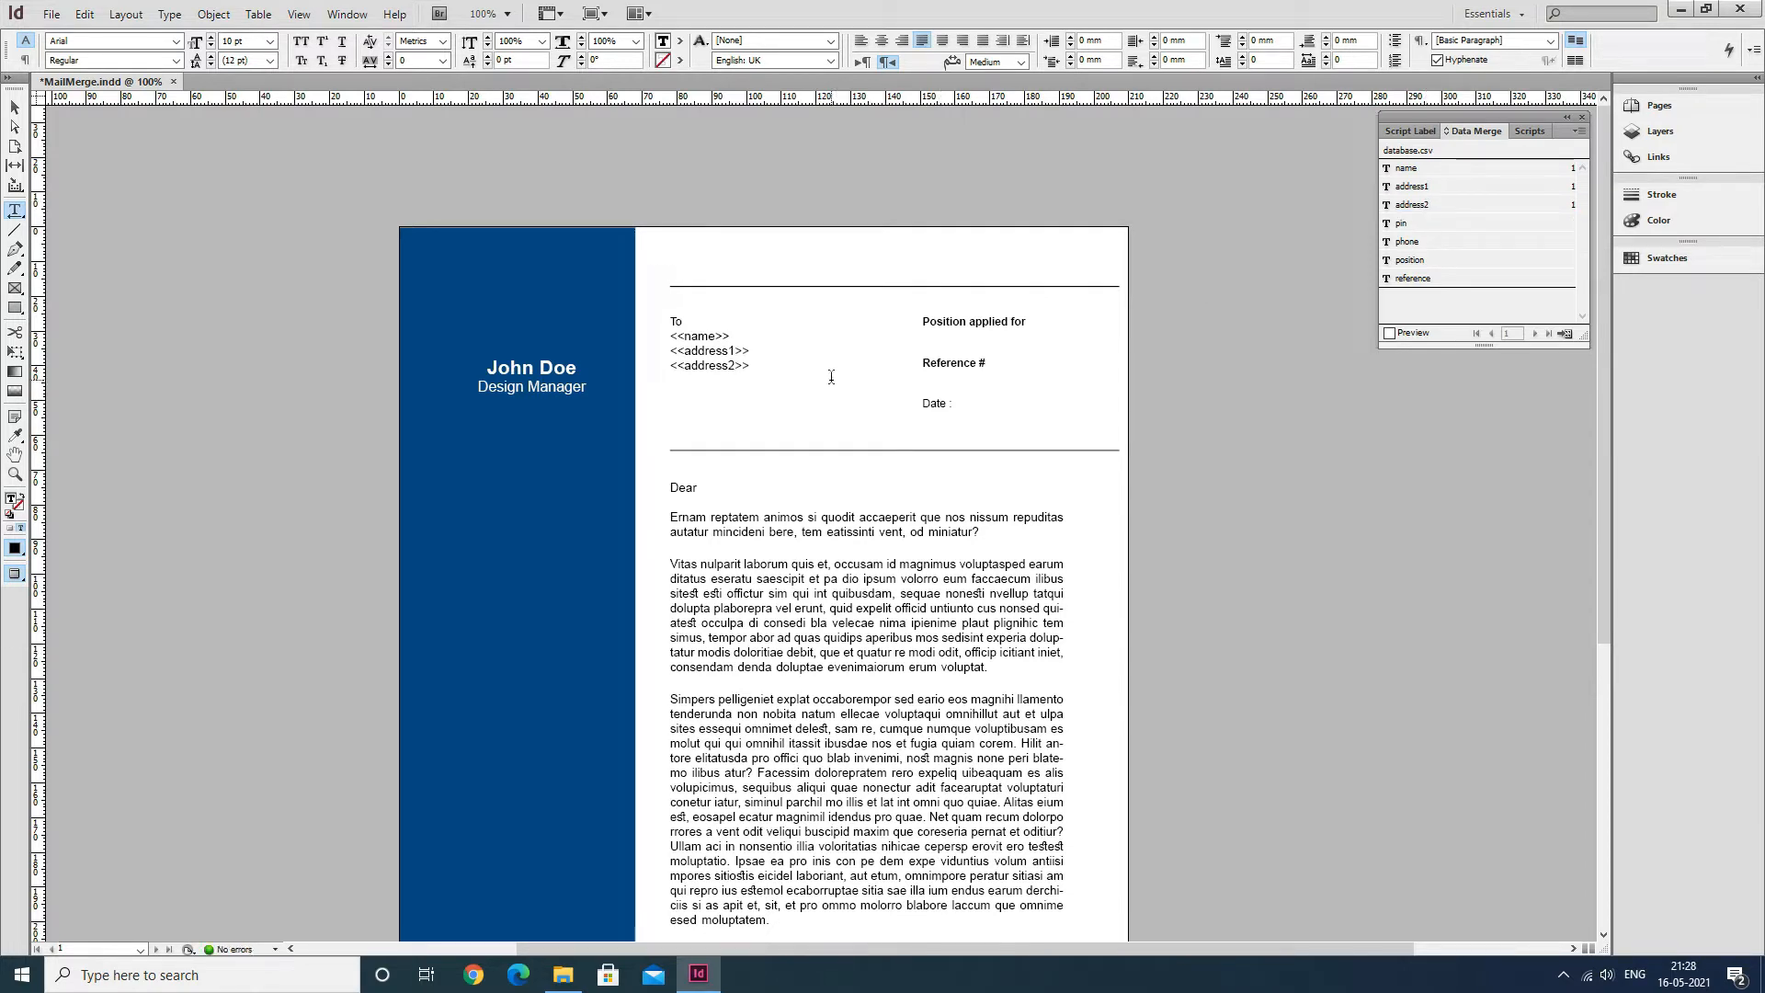
# Add the pin and phone merge fields on separate lines below the address2 field.
pyautogui.press('Return')
pyautogui.click(1420, 225)
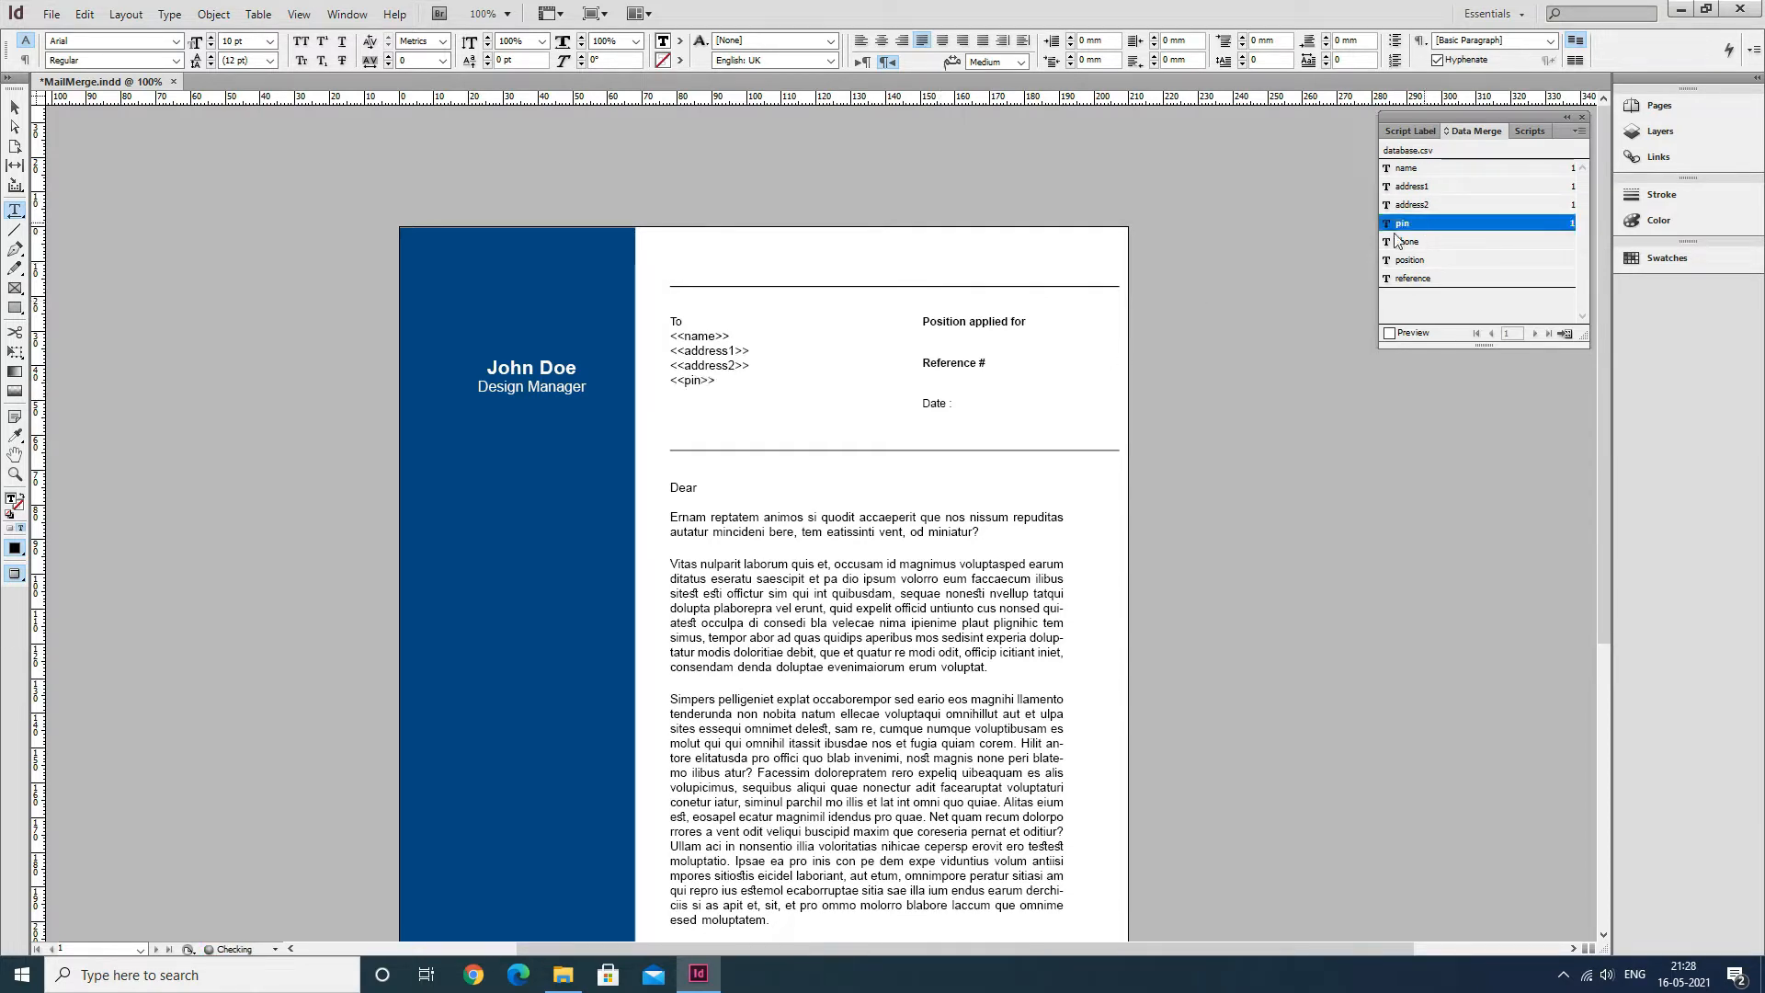
pyautogui.press('Return')
pyautogui.press('BackSpace')
pyautogui.click(829, 389)
pyautogui.press('Return')
pyautogui.press('BackSpace')
pyautogui.press('Down')
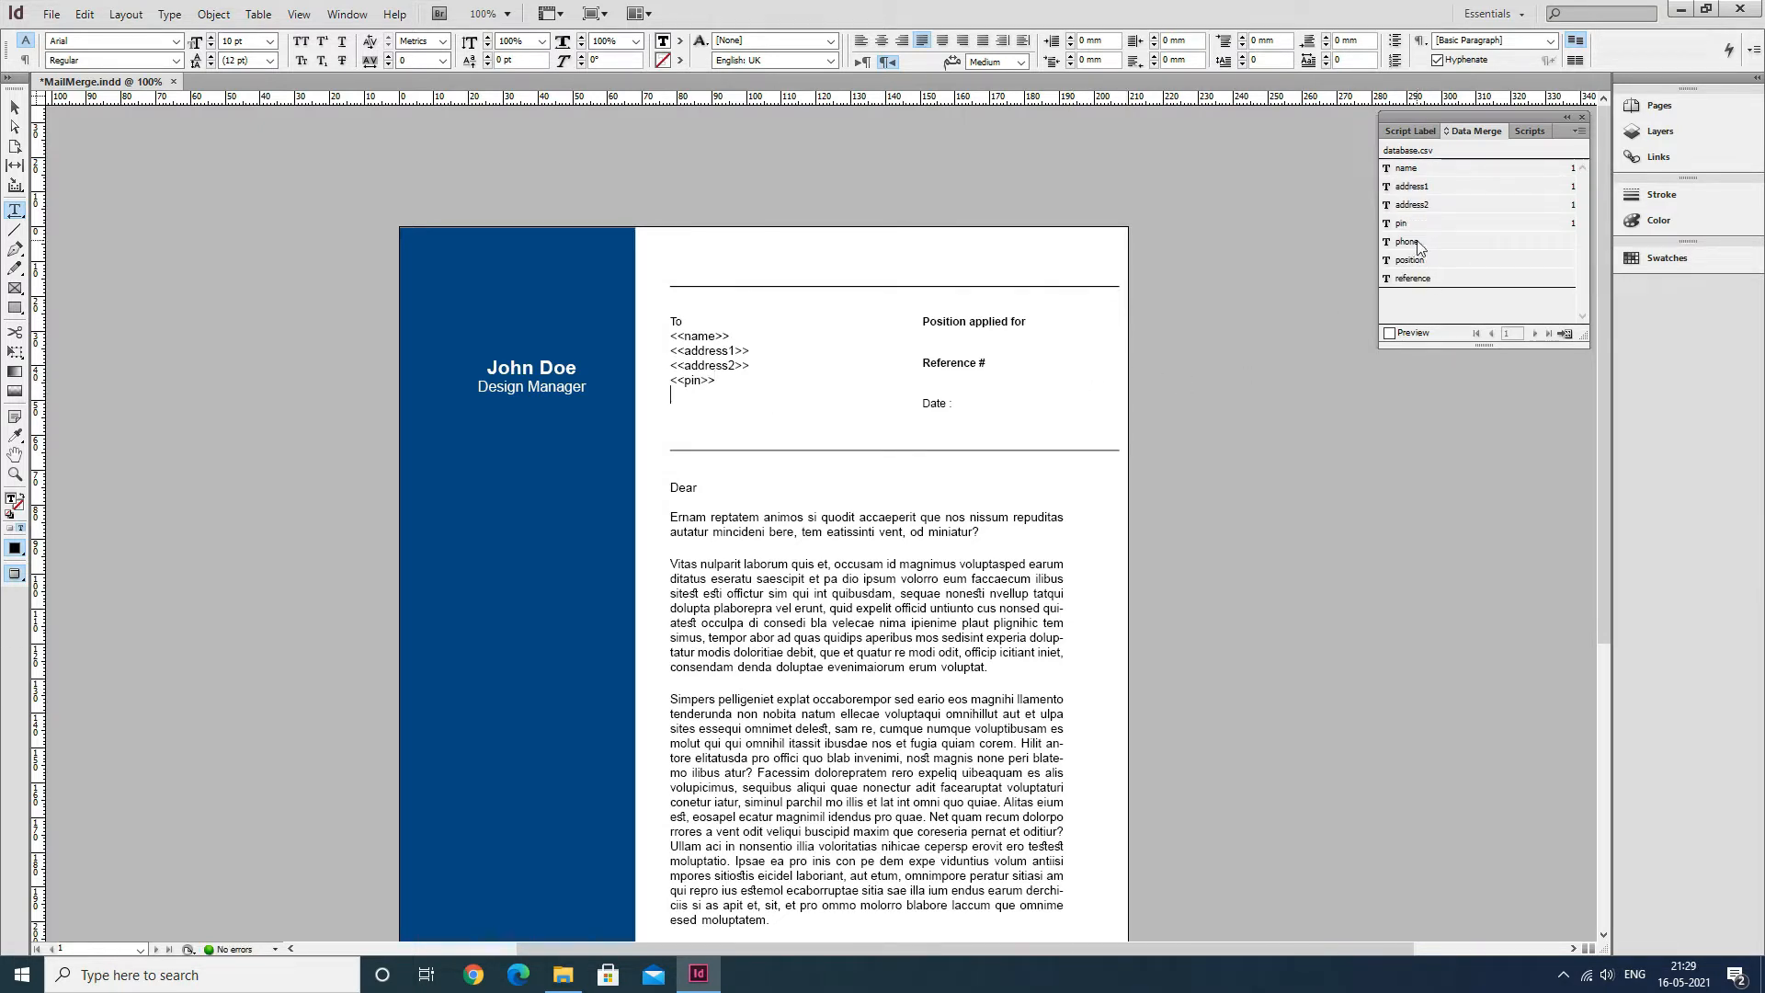
pyautogui.click(1415, 242)
# Insert the position merge field beneath the "Position applied for" heading.
pyautogui.click(937, 336)
pyautogui.click(1425, 260)
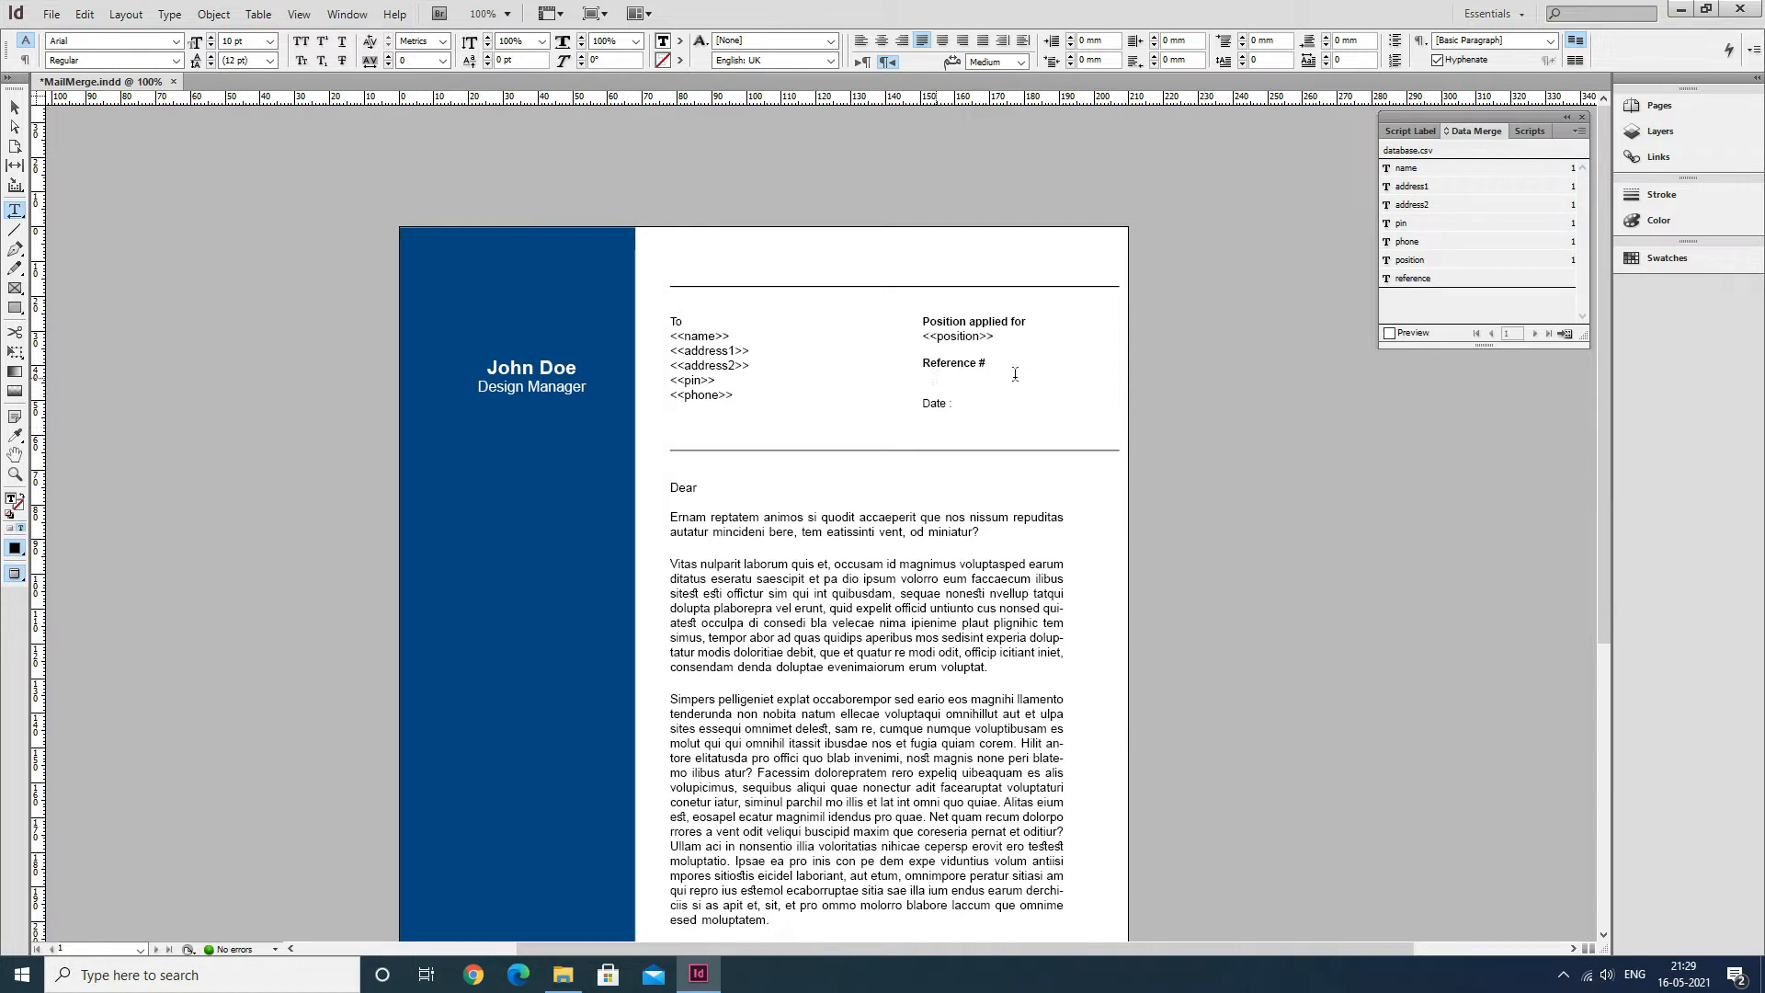
# Insert the reference merge field beneath the "Reference #" heading and the name field after "Dear" in the salutation.
pyautogui.click(1413, 278)
pyautogui.scroll(-1, 1324, 427)
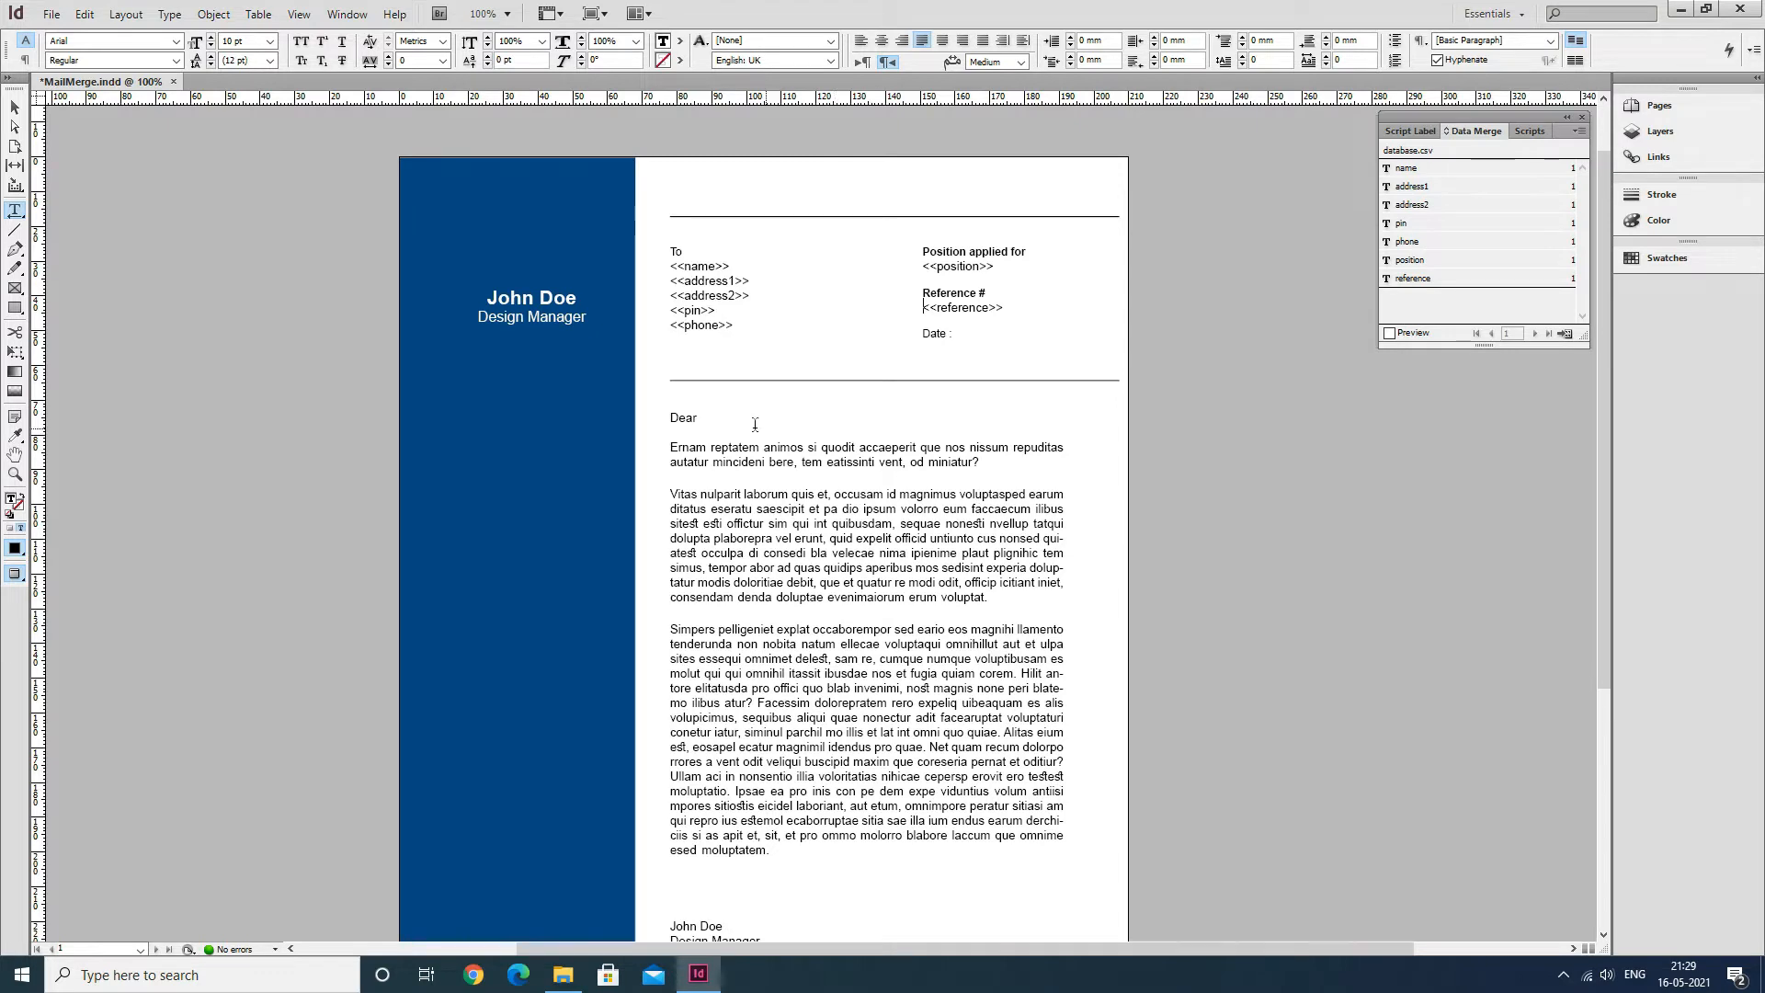
pyautogui.click(720, 428)
pyautogui.press('Left')
pyautogui.click(1406, 168)
# Apply the name paragraph style to the name field beneath "To", placing the paragraph styles list beside the page.
pyautogui.moveTo(737, 266); pyautogui.dragTo(677, 266)
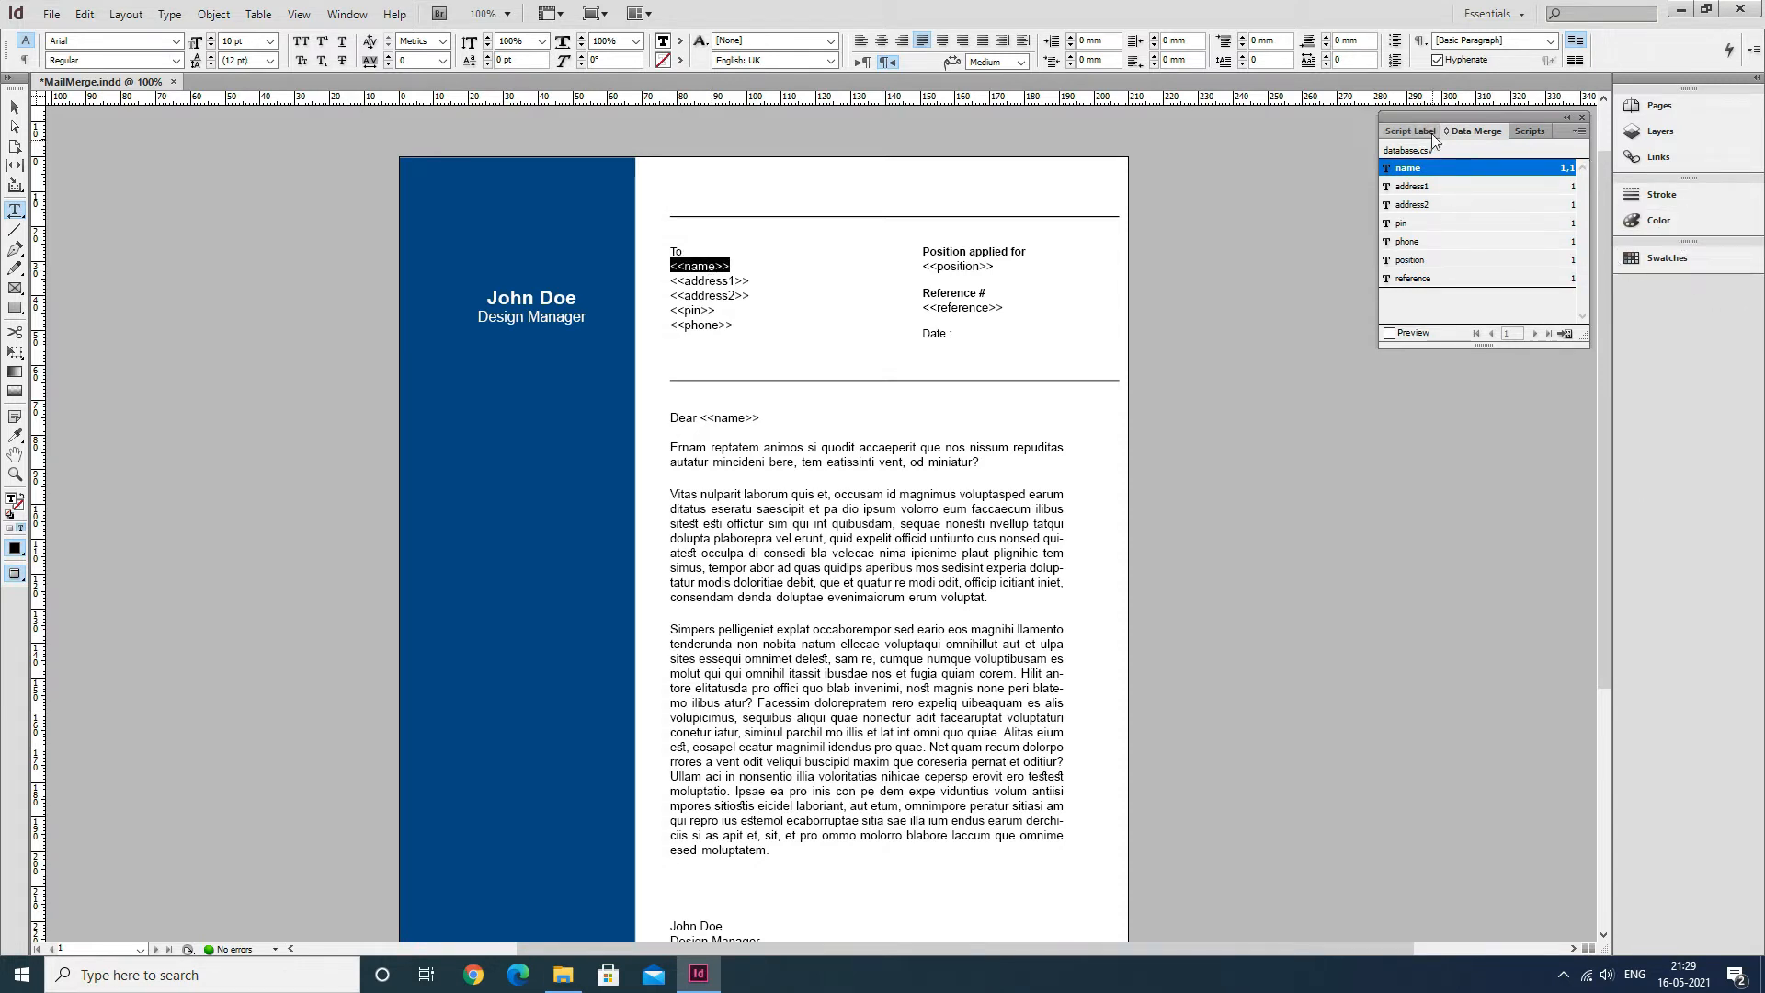
pyautogui.click(347, 14)
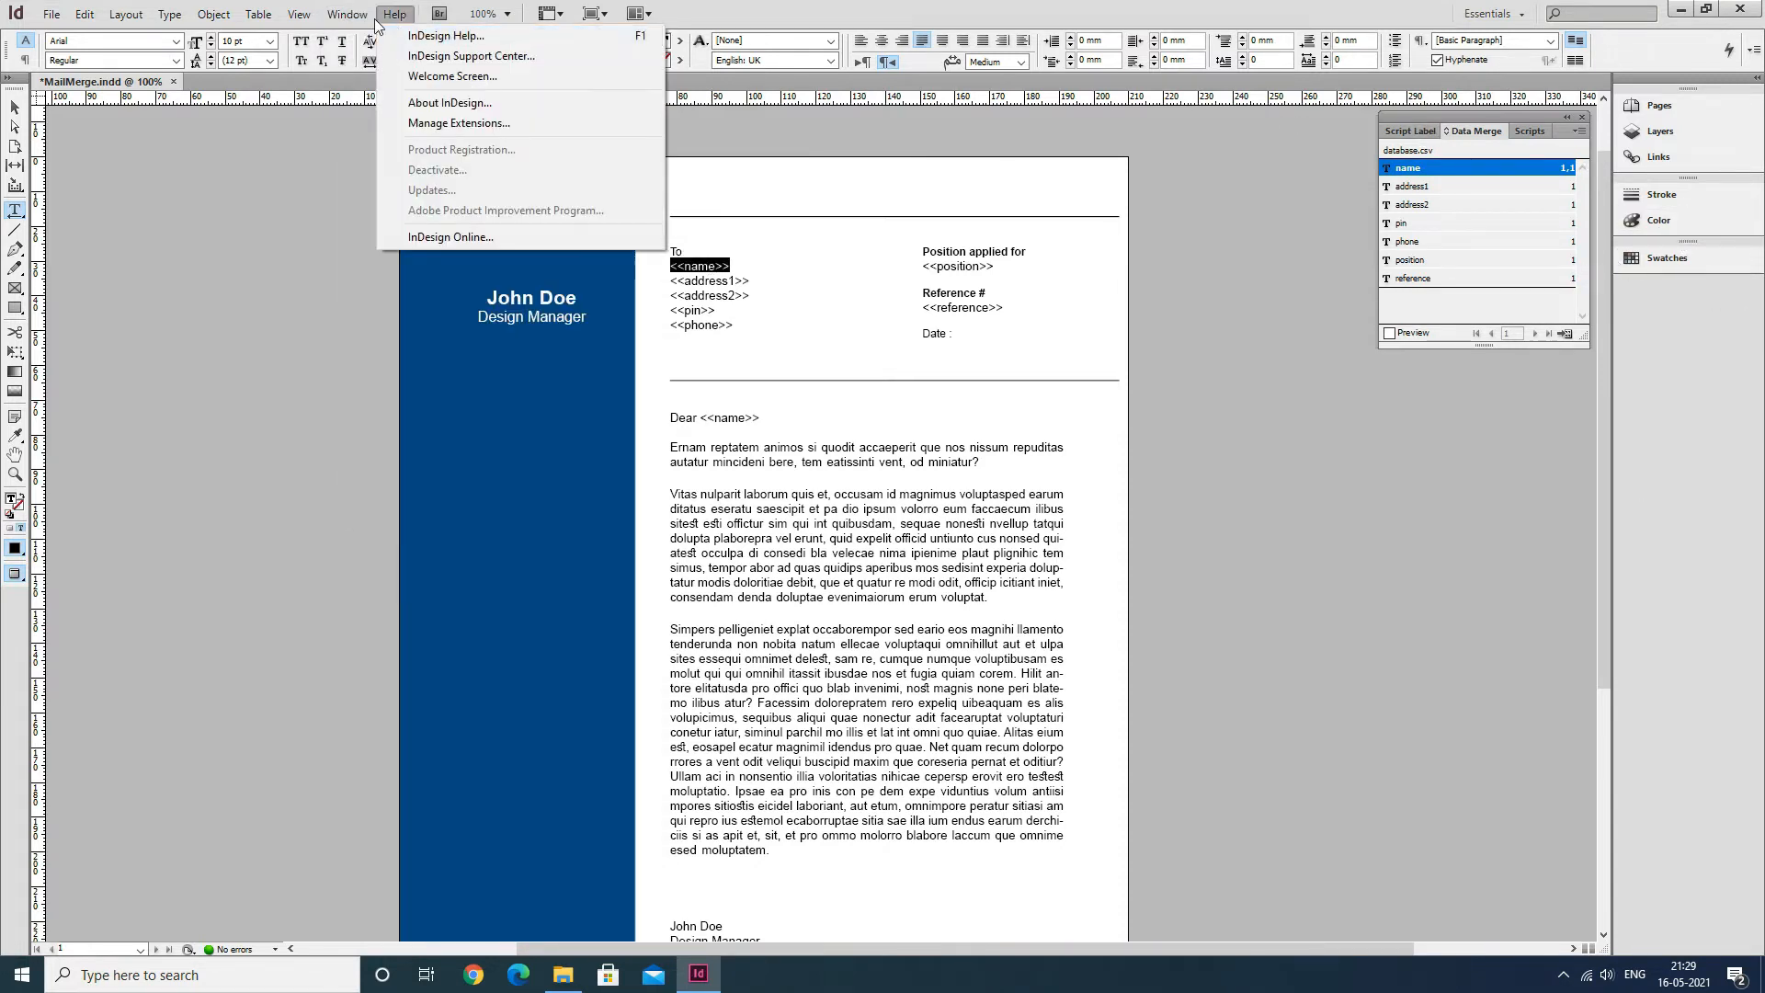
pyautogui.moveTo(469, 406)
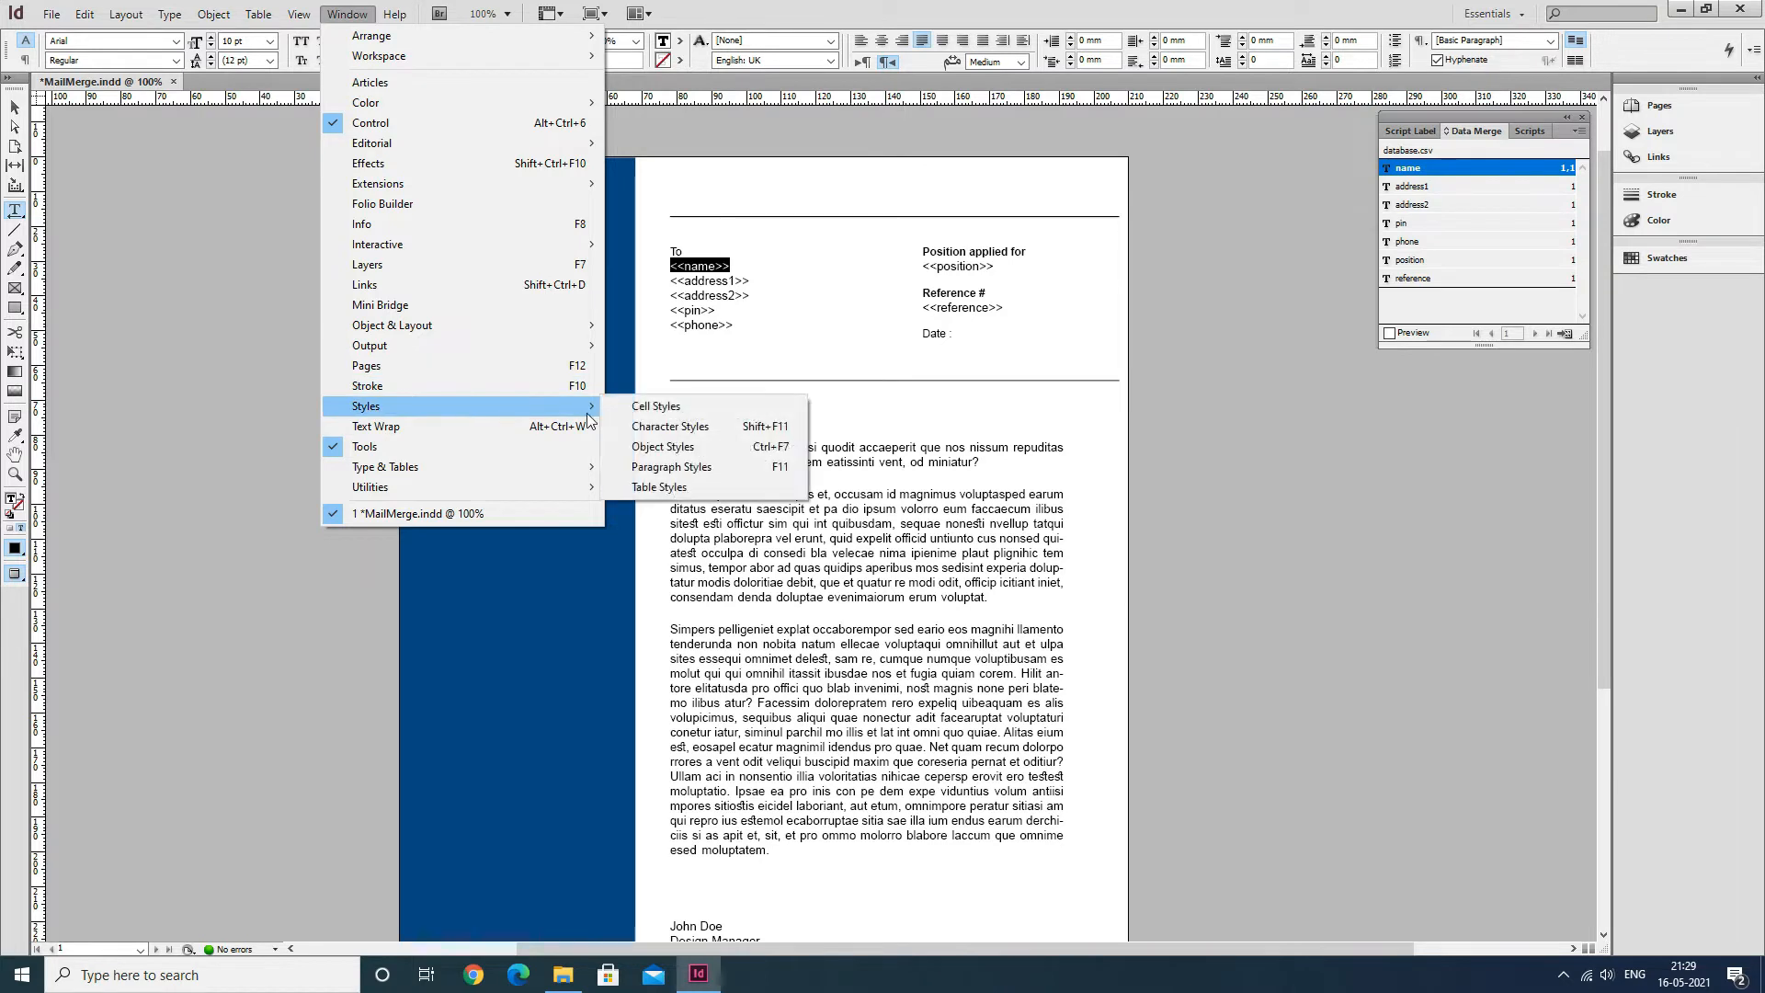
pyautogui.click(679, 466)
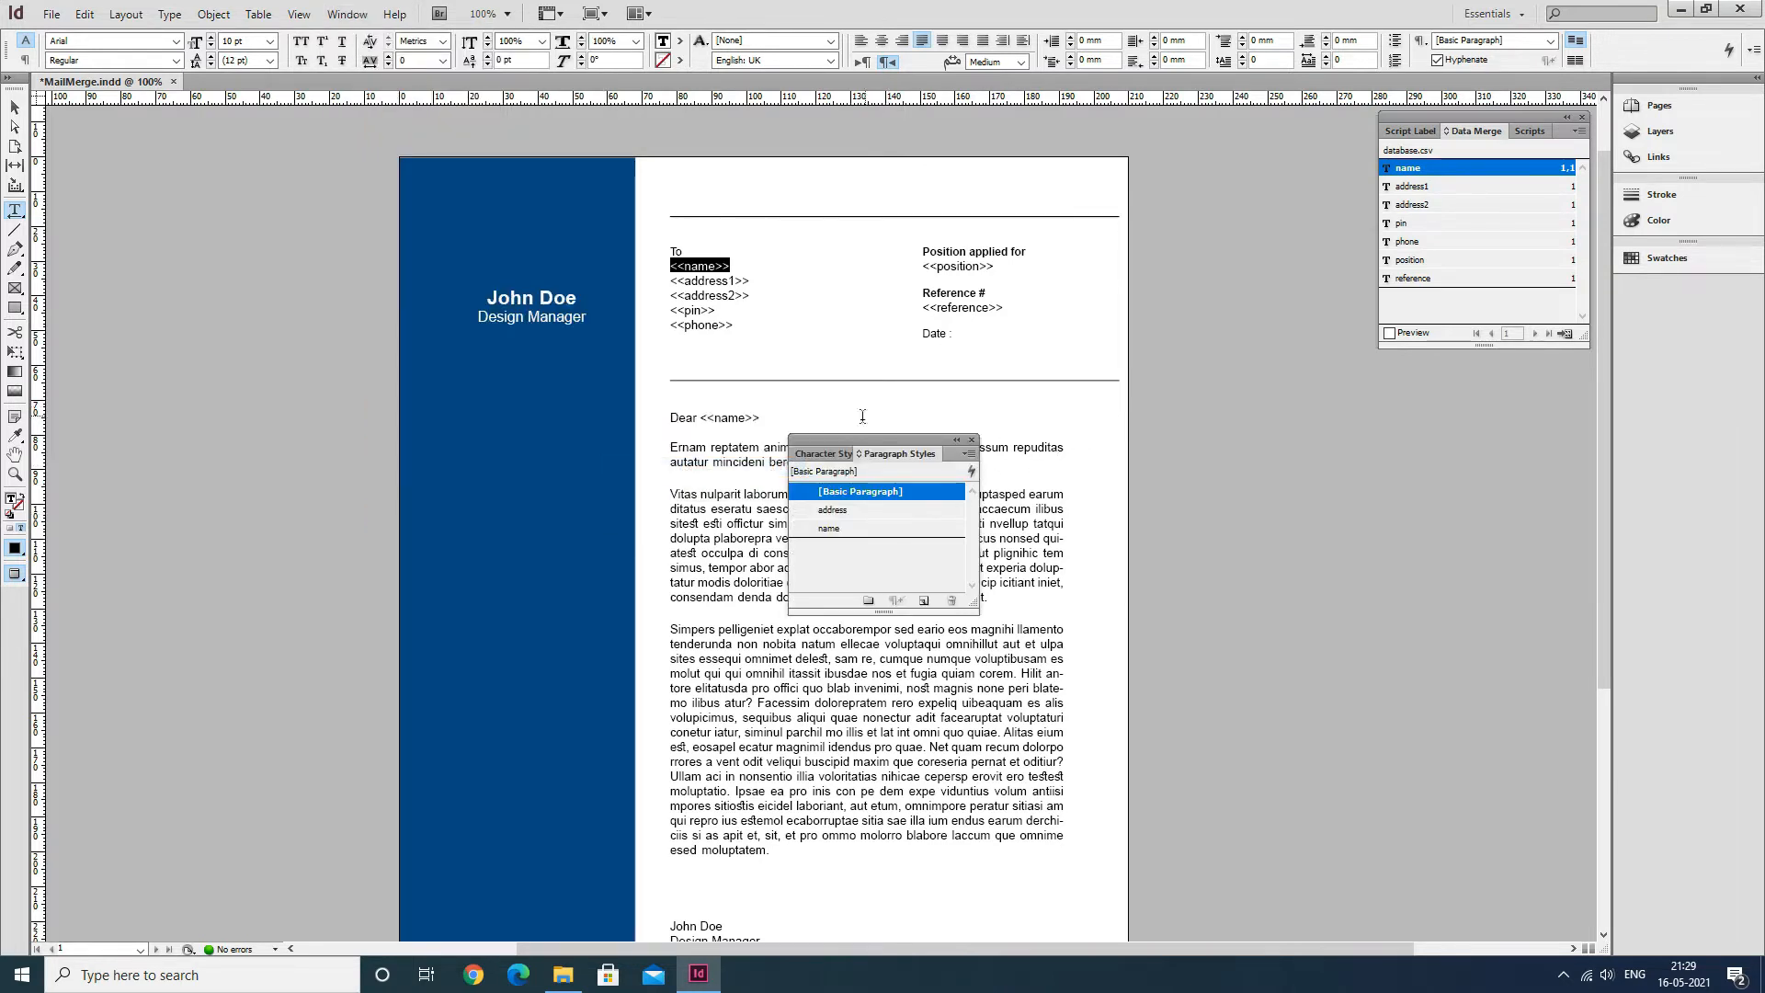
pyautogui.moveTo(858, 440); pyautogui.dragTo(1299, 417)
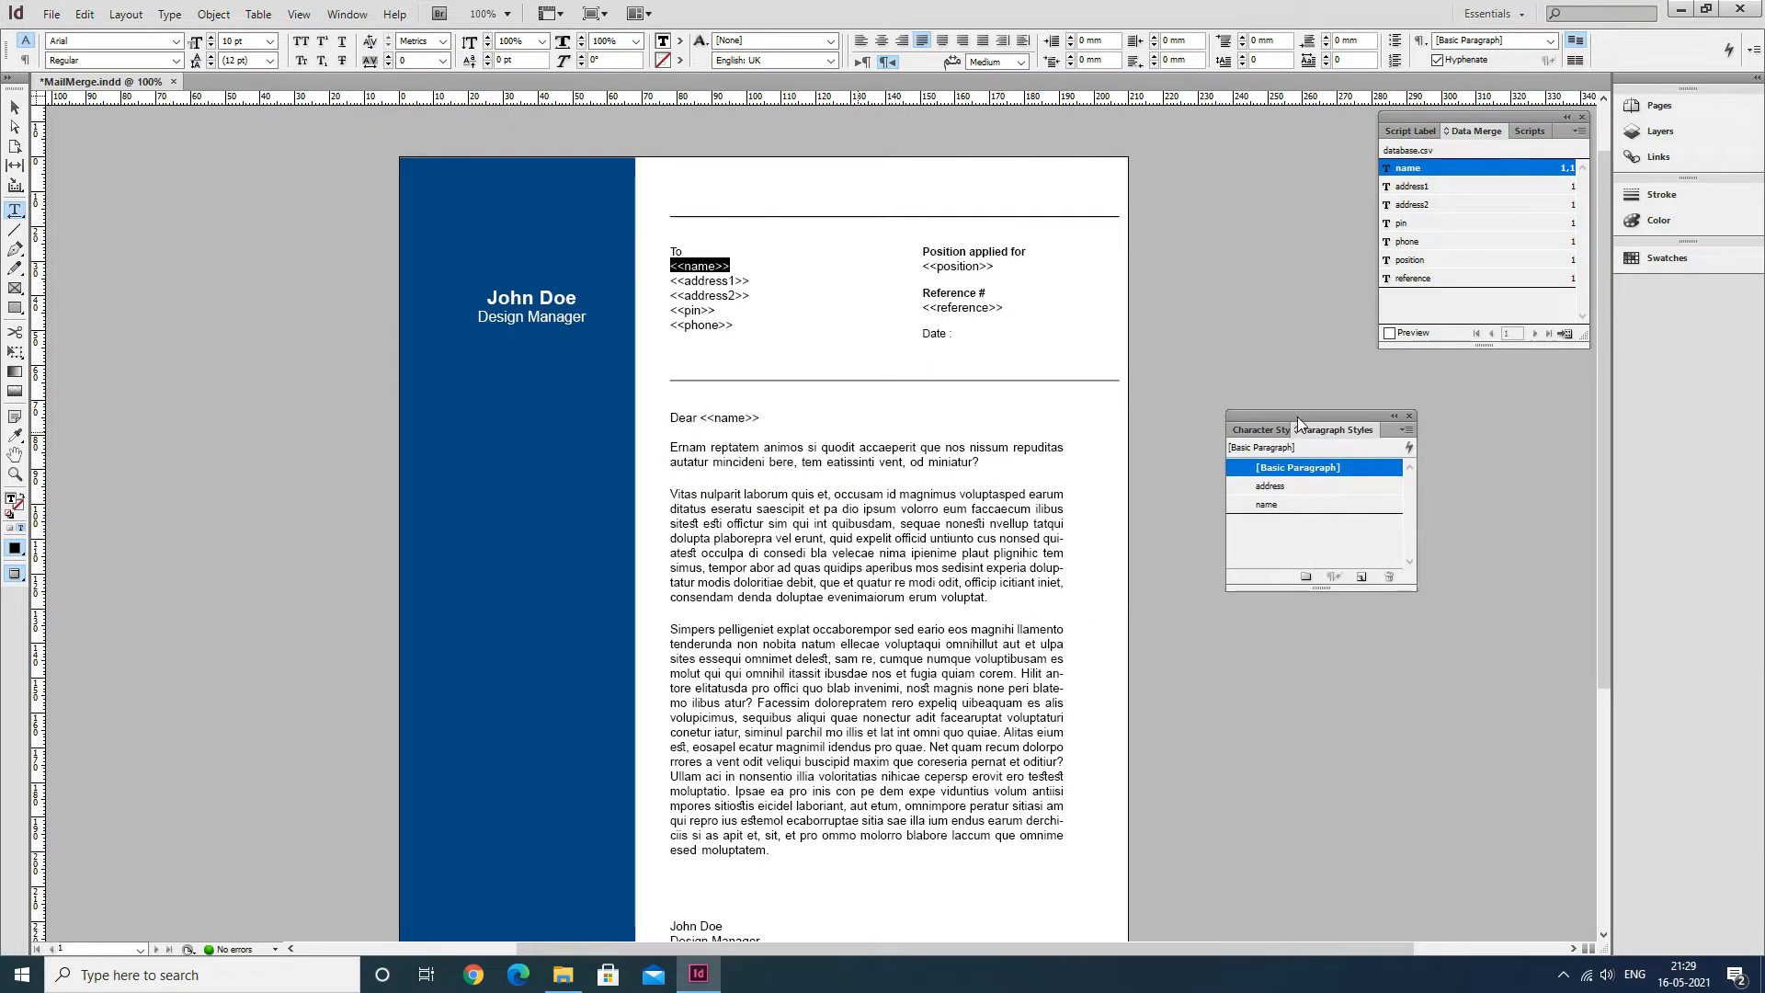
pyautogui.click(1273, 506)
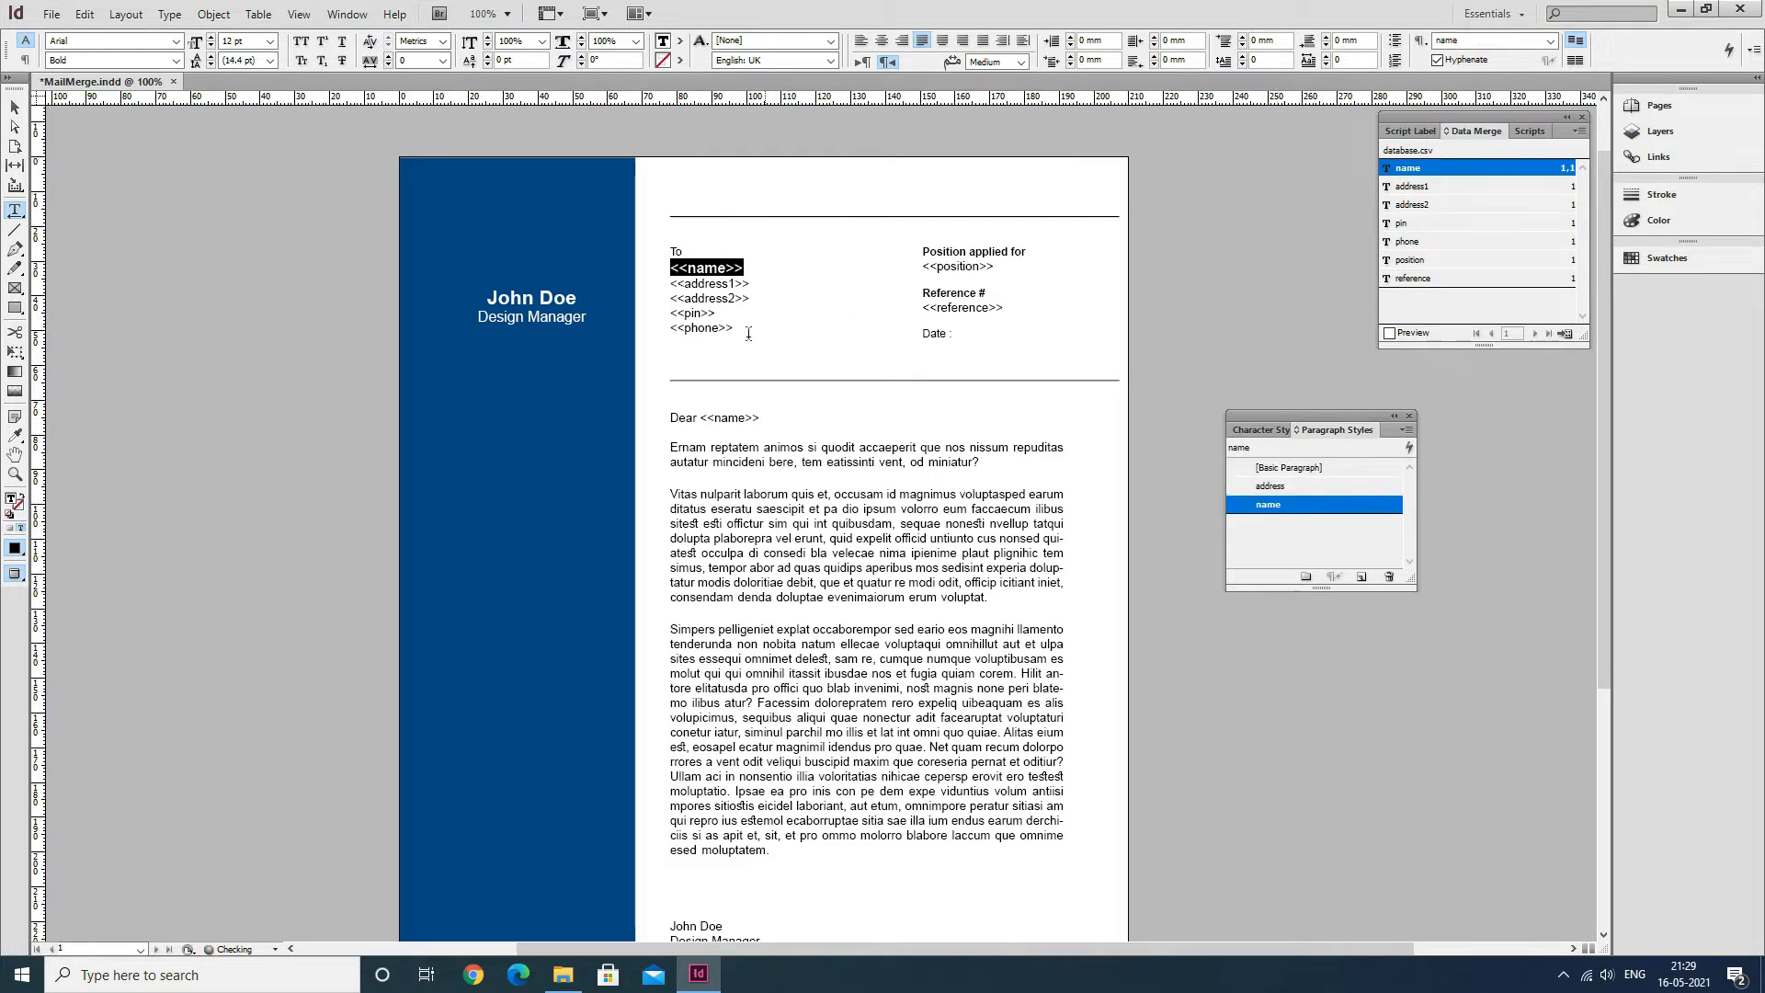
# Left-align the address1, address2, pin and phone fields and apply the address paragraph style to them.
pyautogui.moveTo(735, 327)
pyautogui.mouseDown()
pyautogui.moveTo(672, 298)
pyautogui.moveTo(734, 329)
pyautogui.mouseUp()
pyautogui.click(720, 312)
pyautogui.hotkey('ctrl', 'shift', 'r')
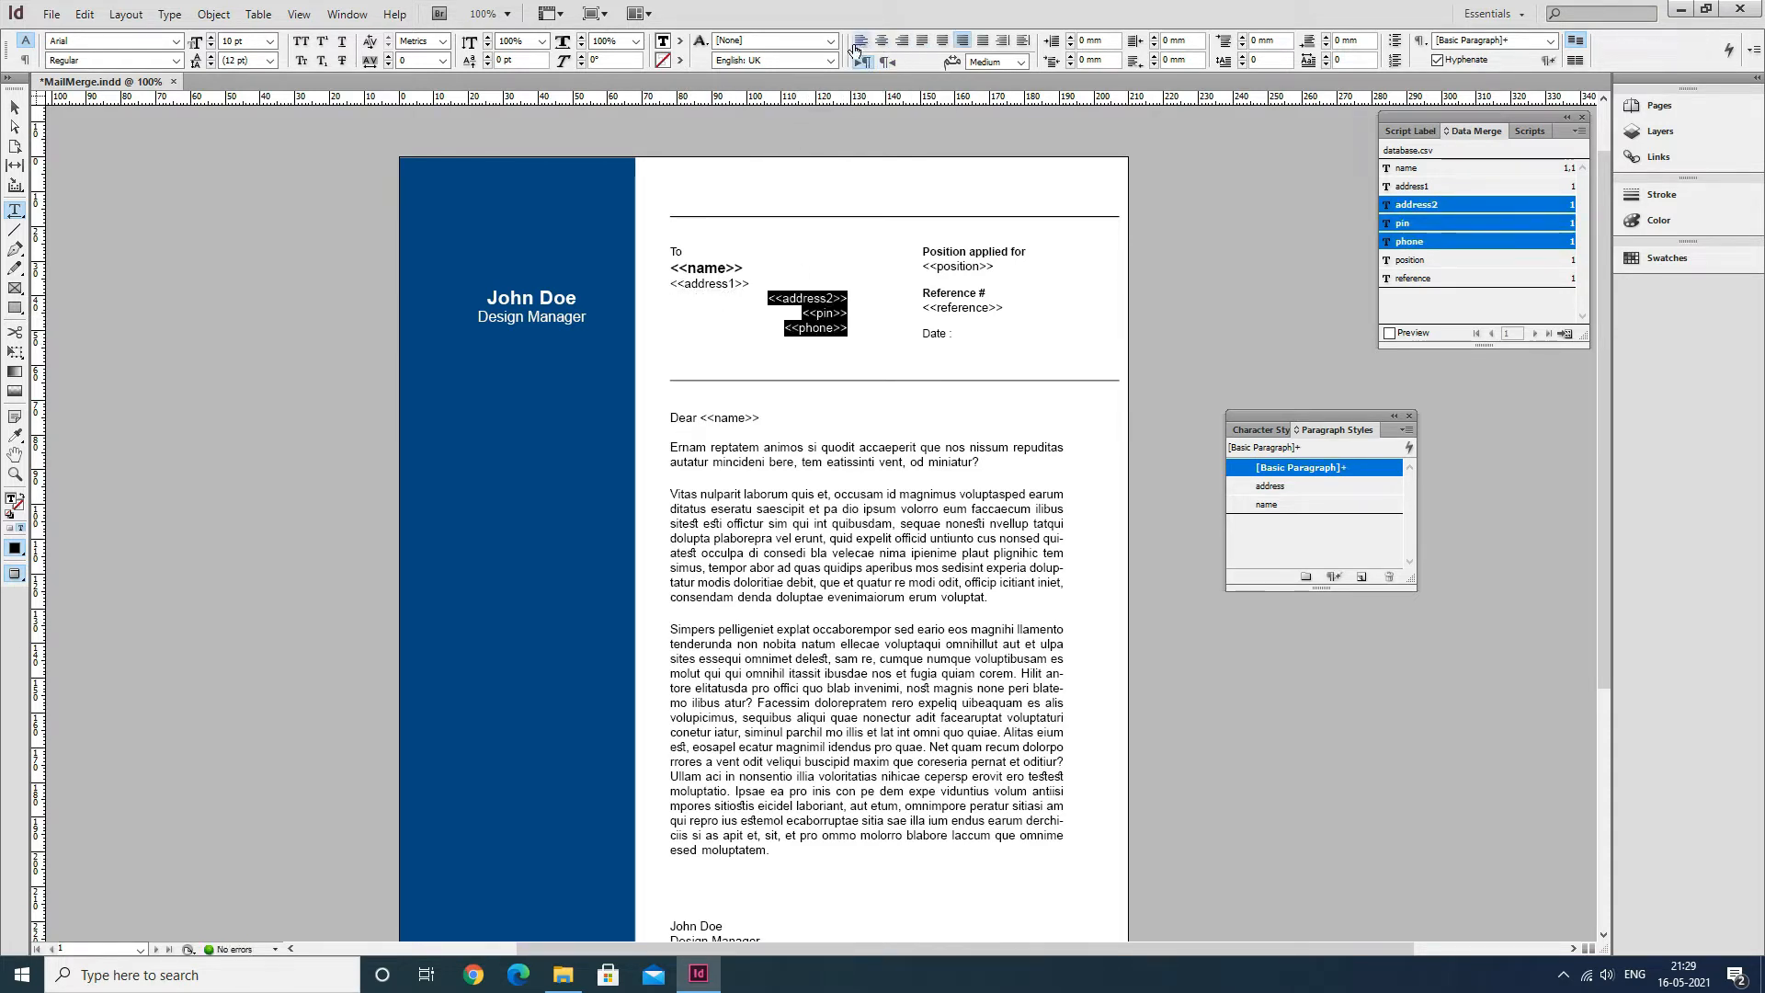
pyautogui.click(861, 41)
pyautogui.click(868, 195)
pyautogui.doubleClick(708, 284)
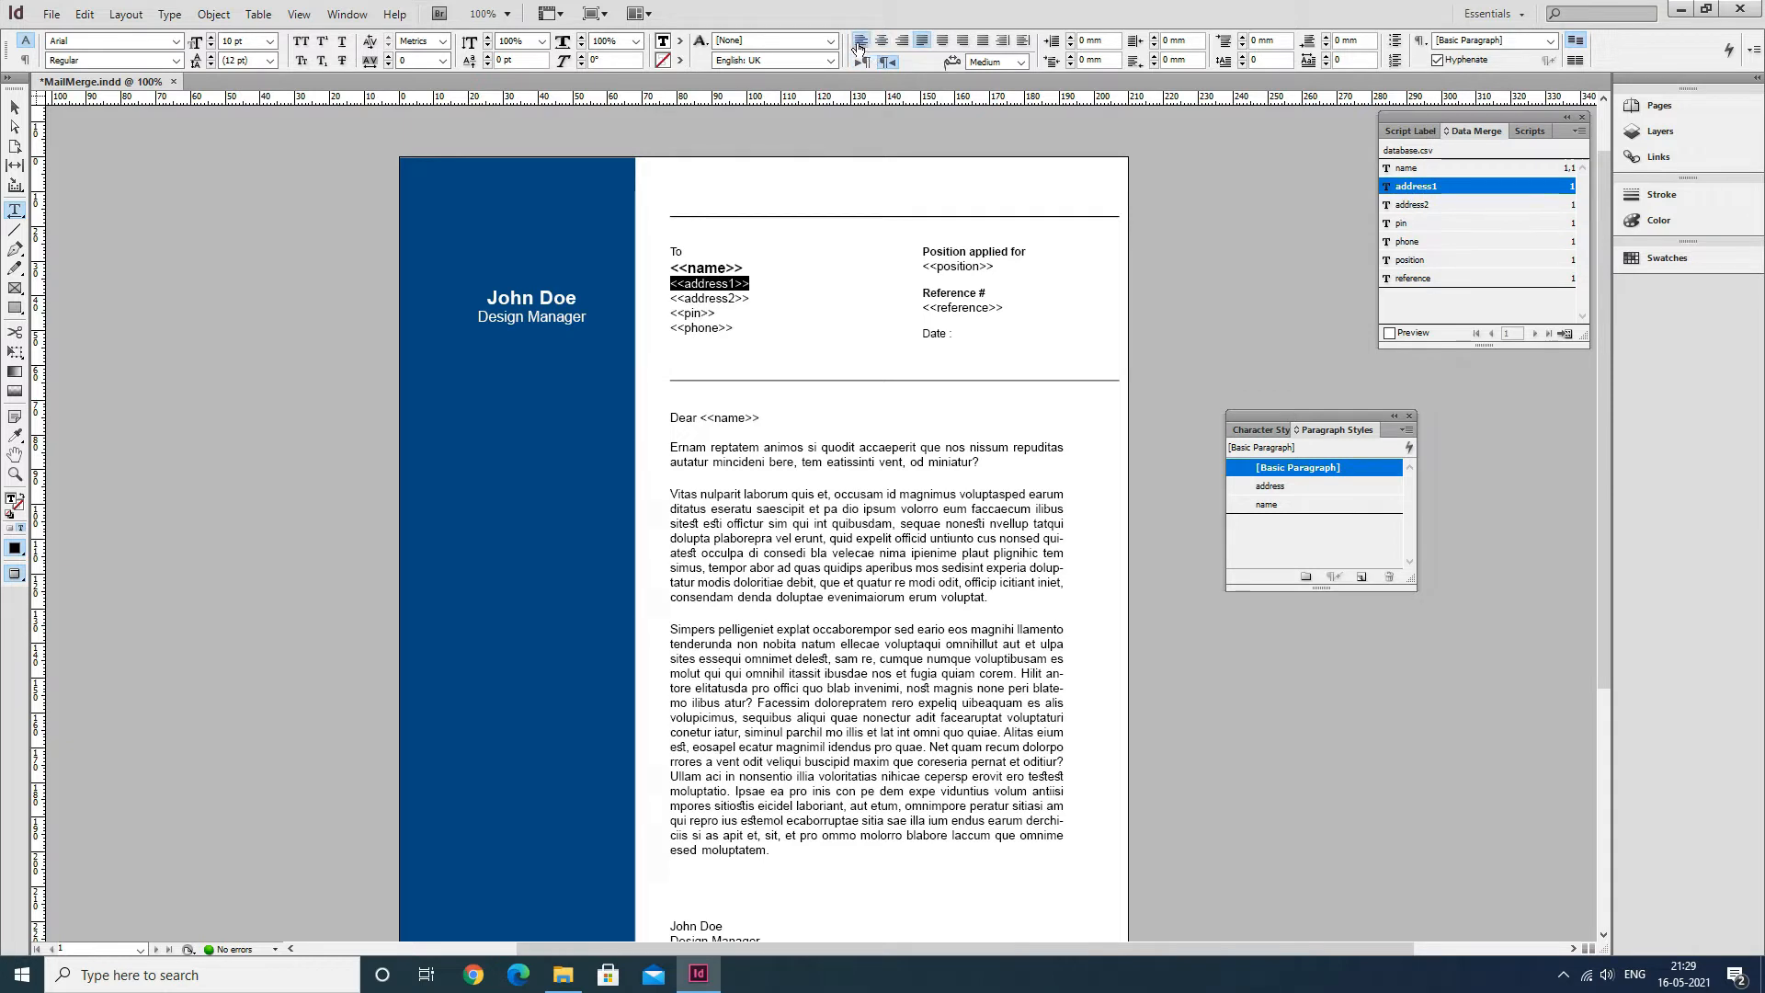
pyautogui.moveTo(734, 329); pyautogui.dragTo(670, 283)
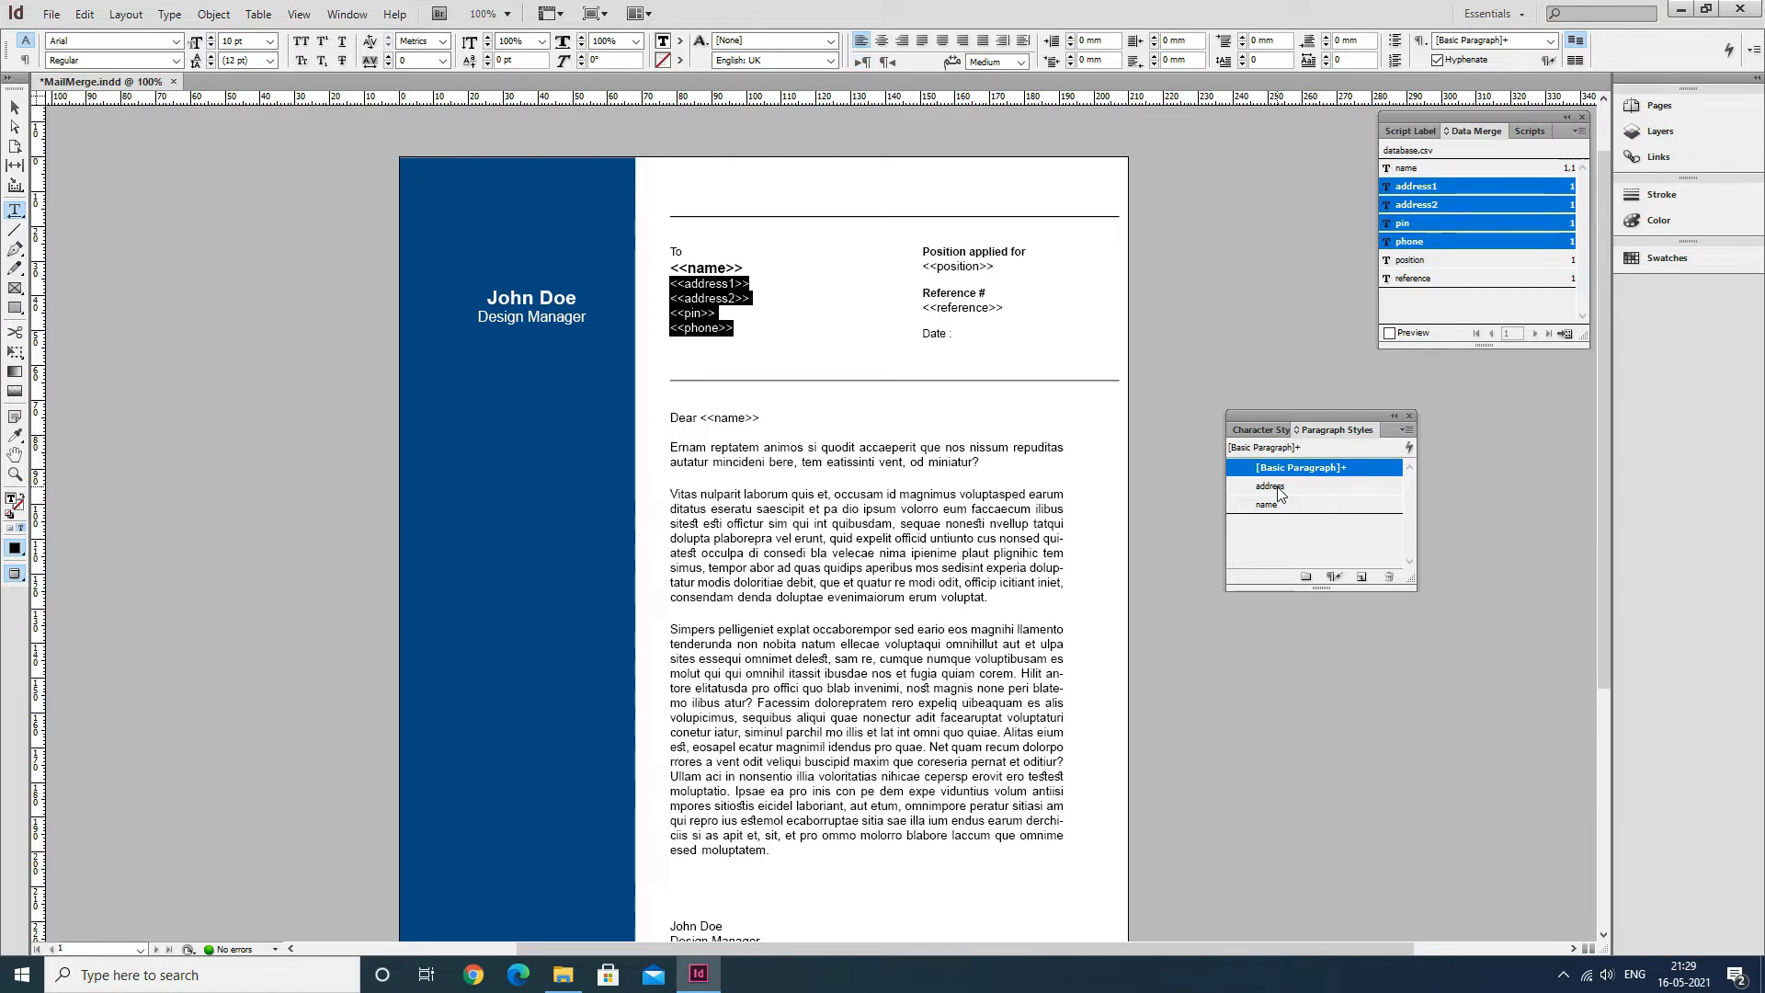
pyautogui.click(1277, 488)
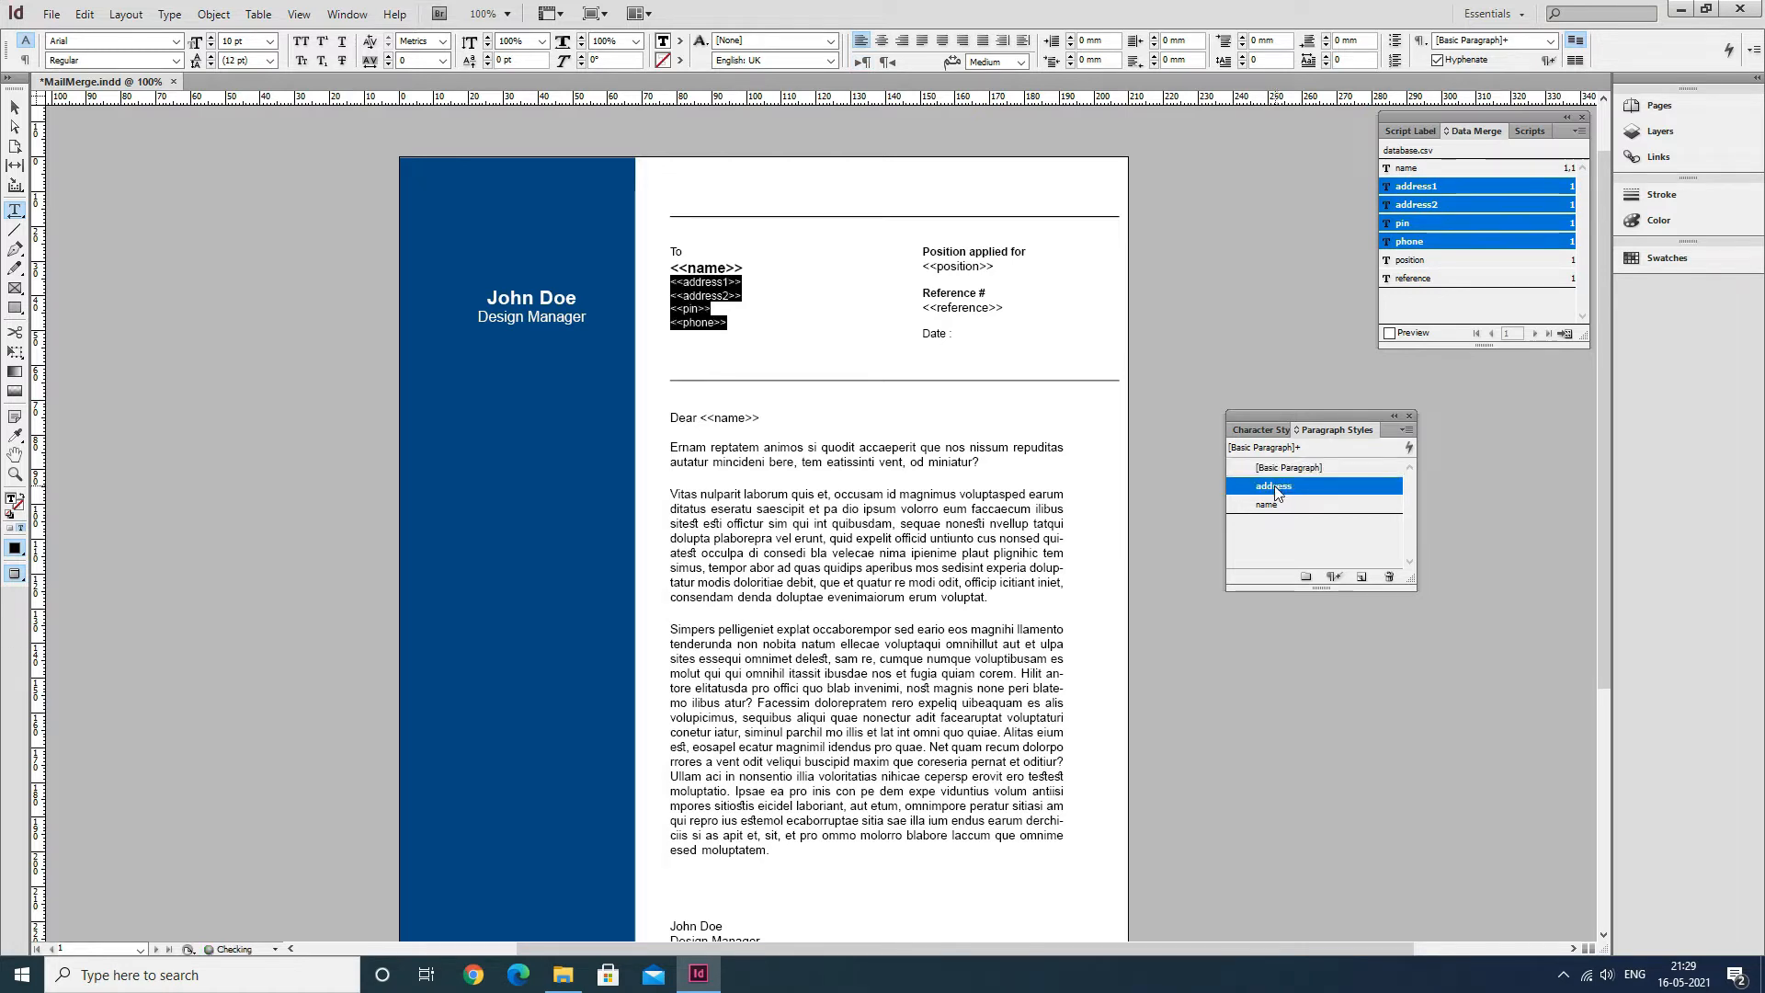
# Apply the address paragraph style to the position field beneath "Position applied for".
pyautogui.doubleClick(949, 265)
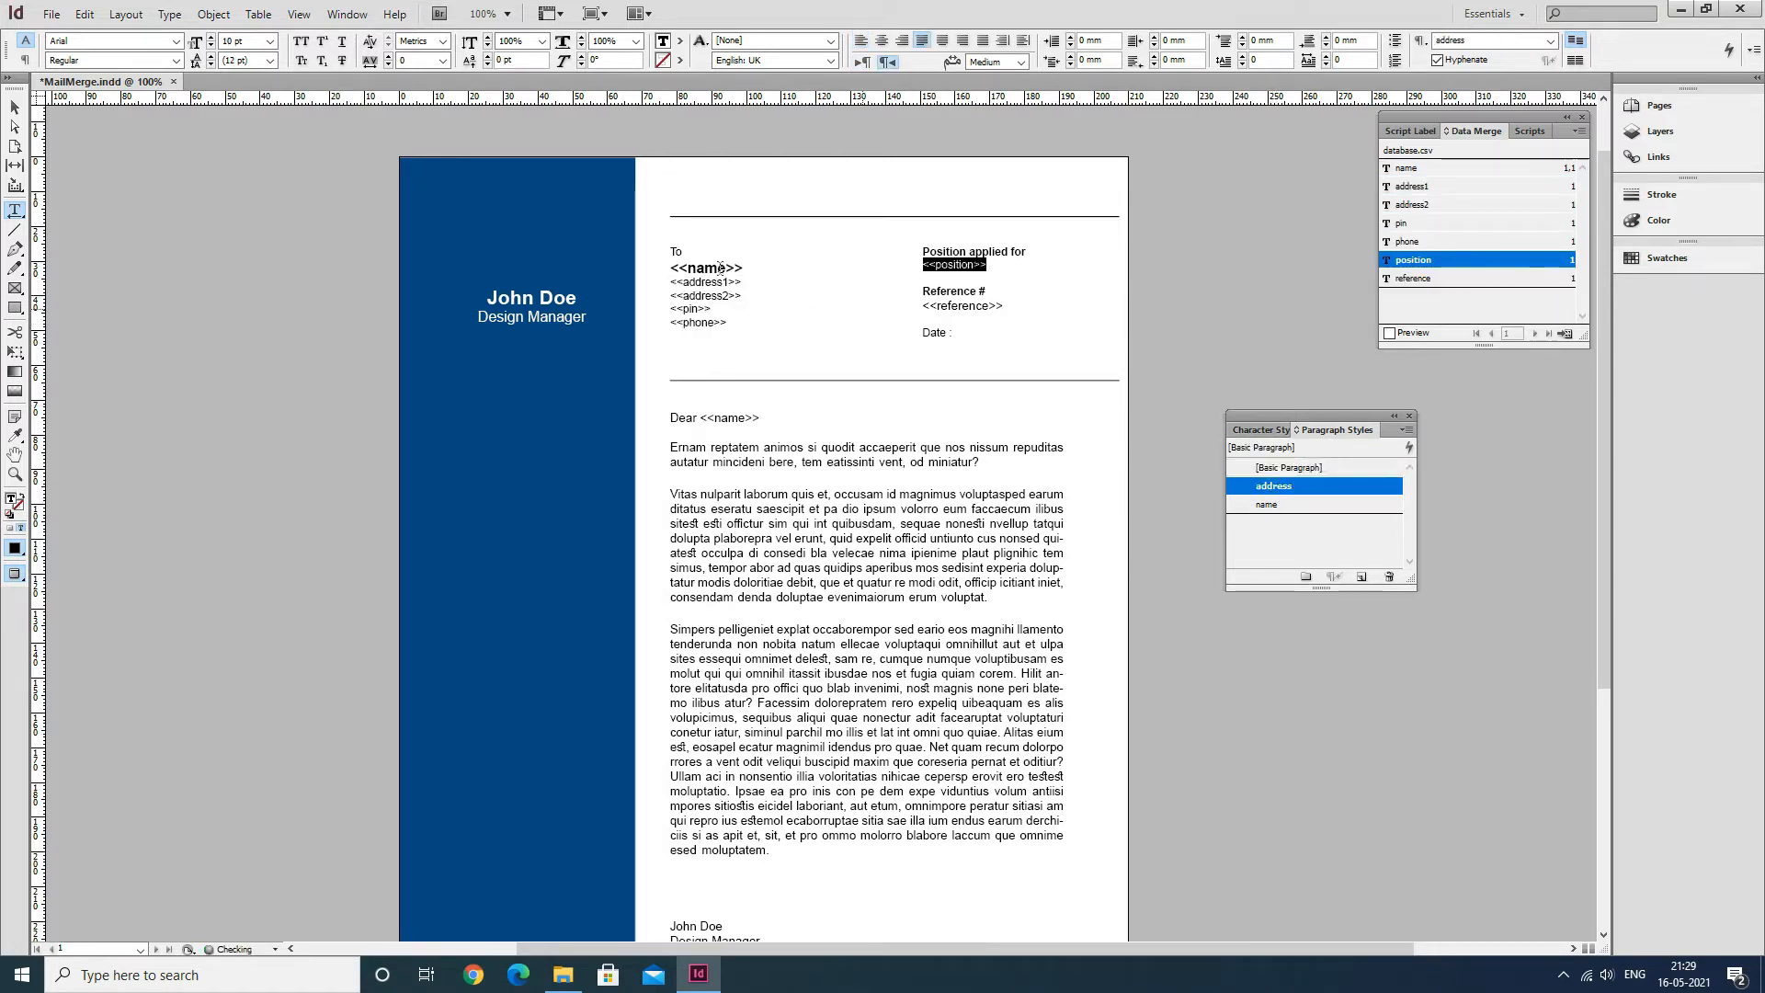
pyautogui.click(863, 62)
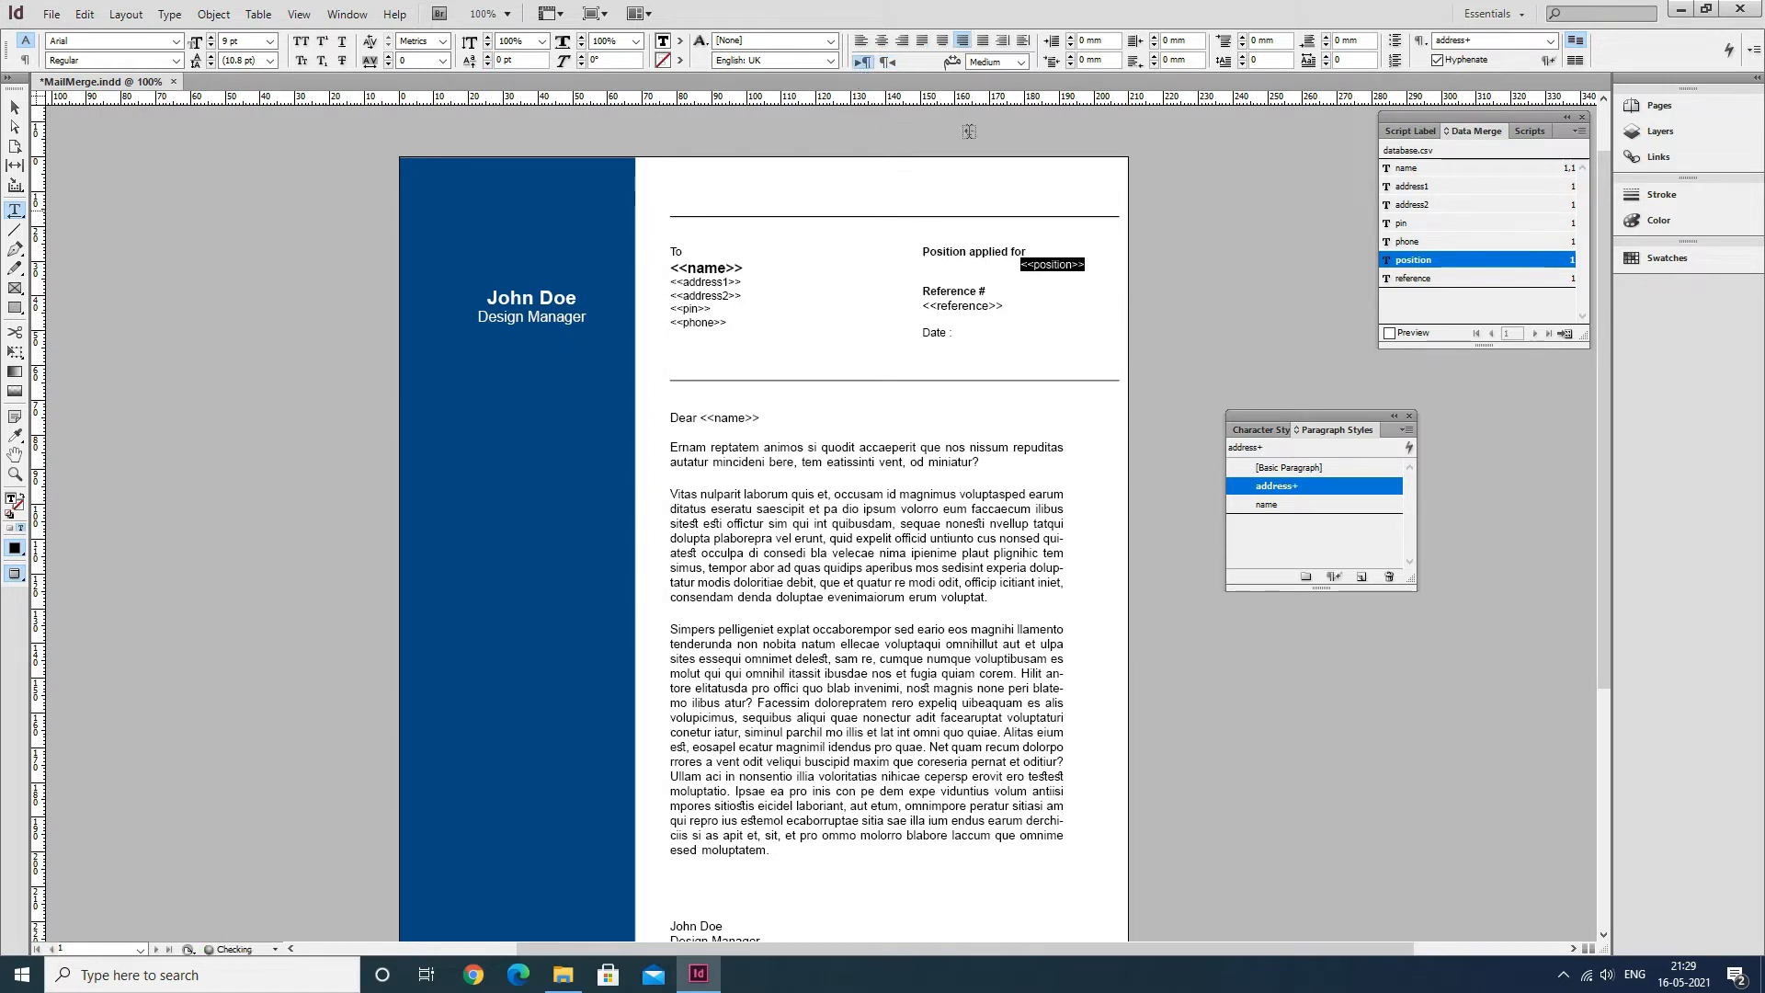
pyautogui.hotkey('ctrl', 'z')
# Set the address1, address2 and pin lines to left-to-right paragraph direction with left alignment.
pyautogui.moveTo(726, 317); pyautogui.dragTo(685, 296)
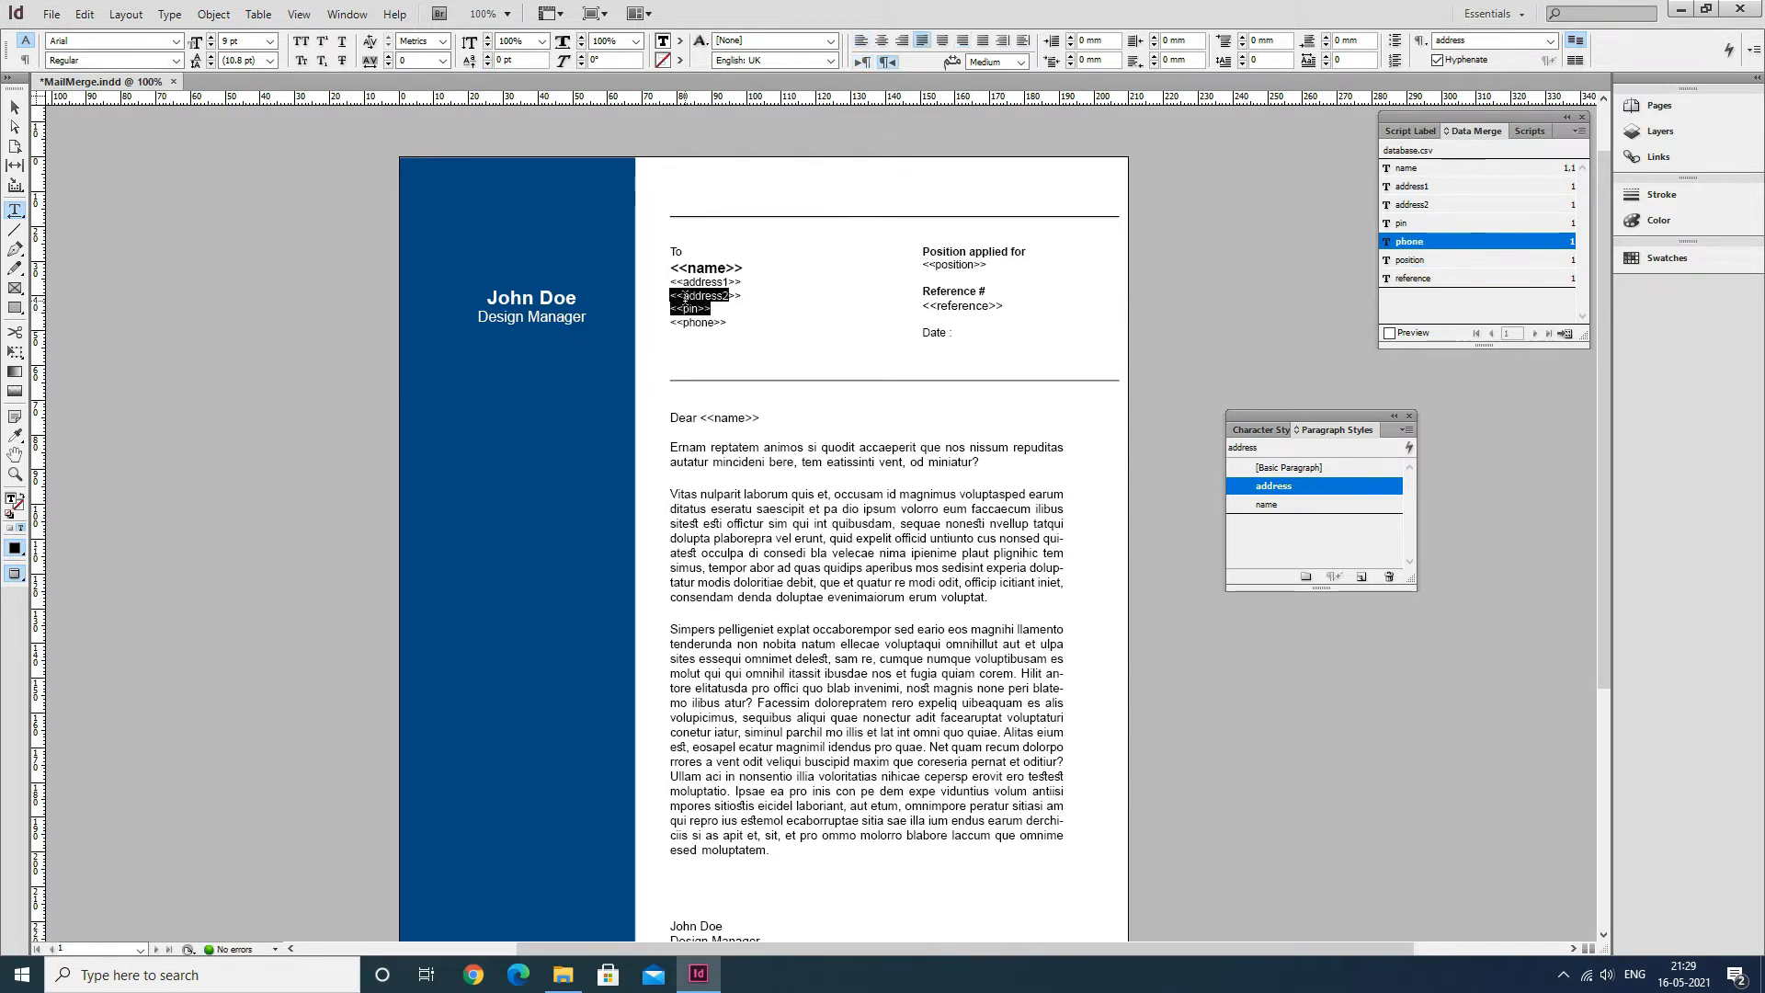
pyautogui.click(862, 63)
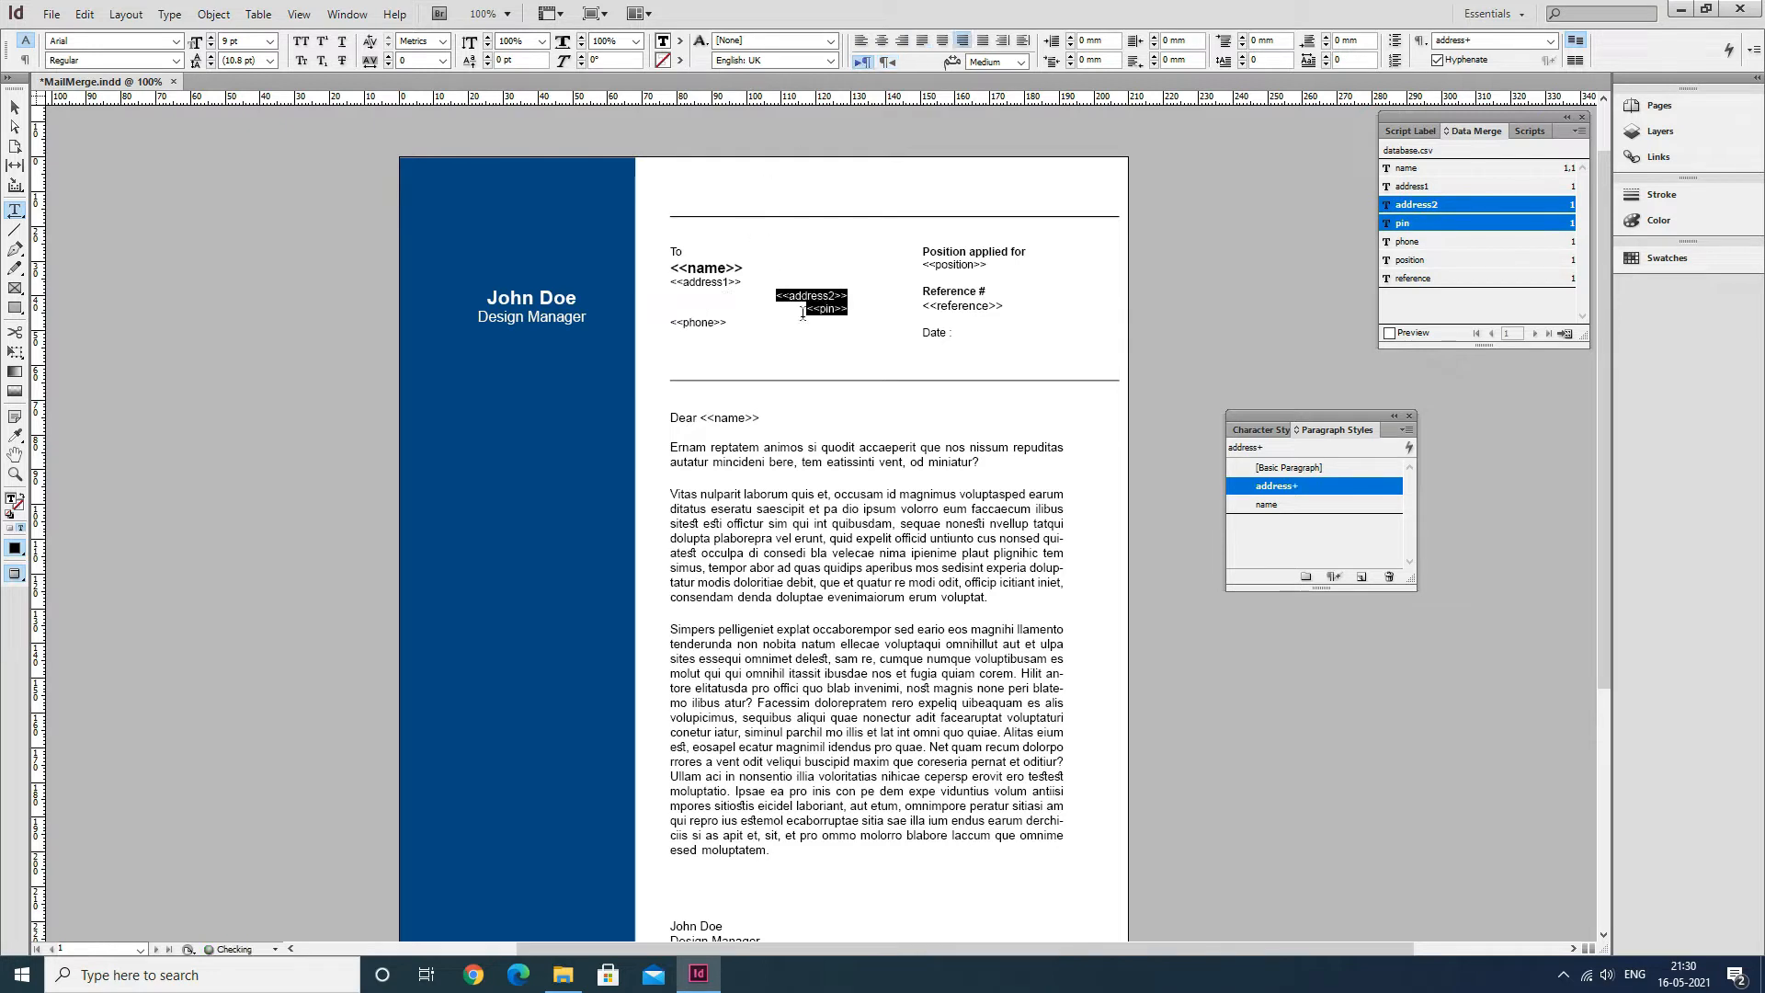
pyautogui.click(862, 41)
pyautogui.moveTo(732, 324); pyautogui.dragTo(674, 285)
pyautogui.click(861, 62)
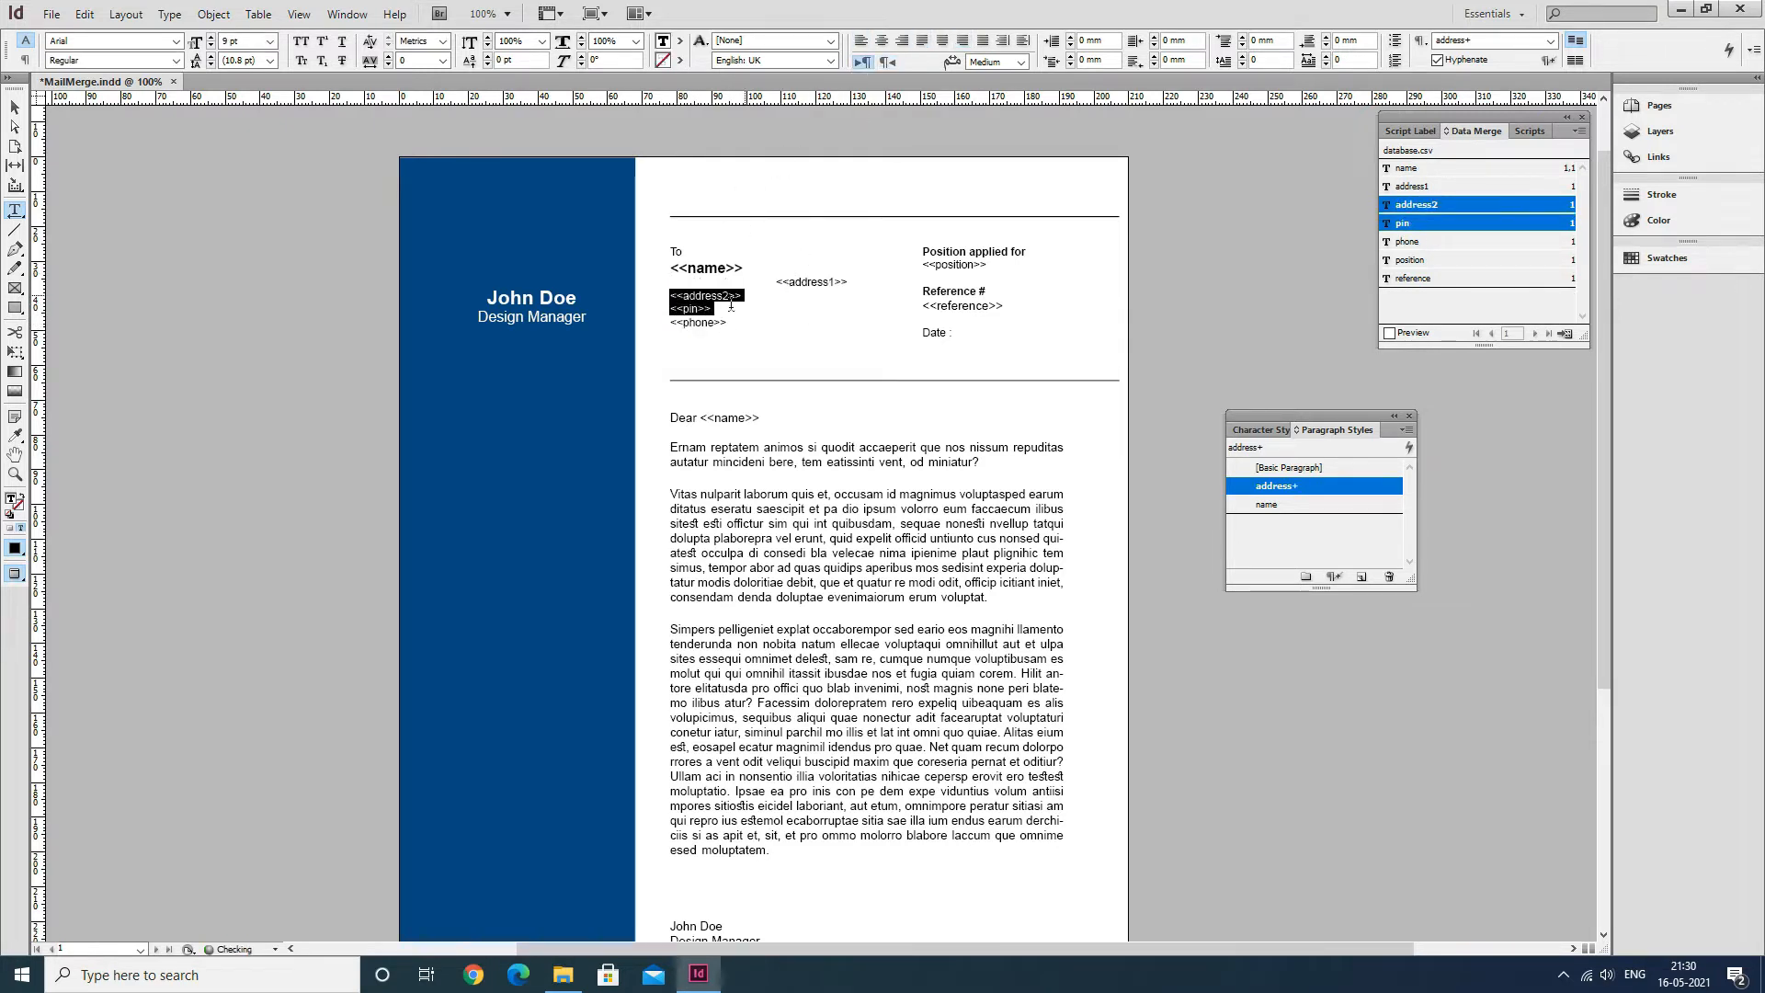
pyautogui.click(859, 41)
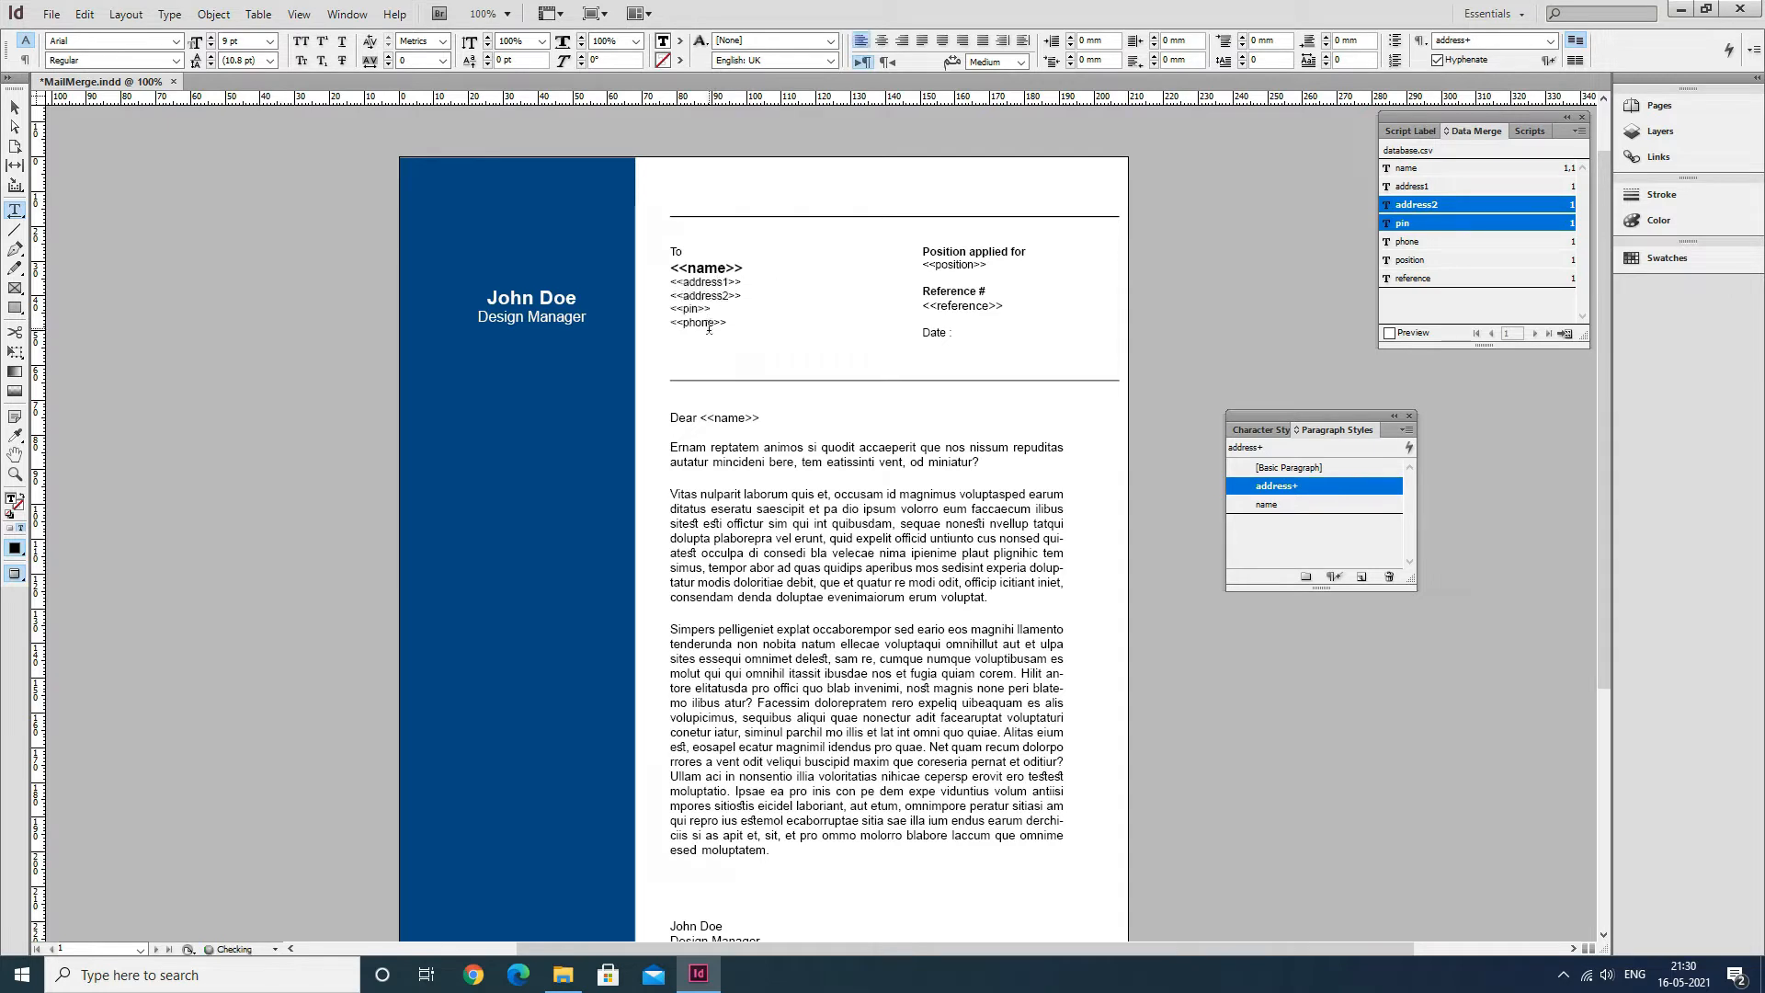
# Set the phone line to left-to-right direction with left alignment, and check the paragraph settings of each address line.
pyautogui.tripleClick(699, 322)
pyautogui.click(862, 63)
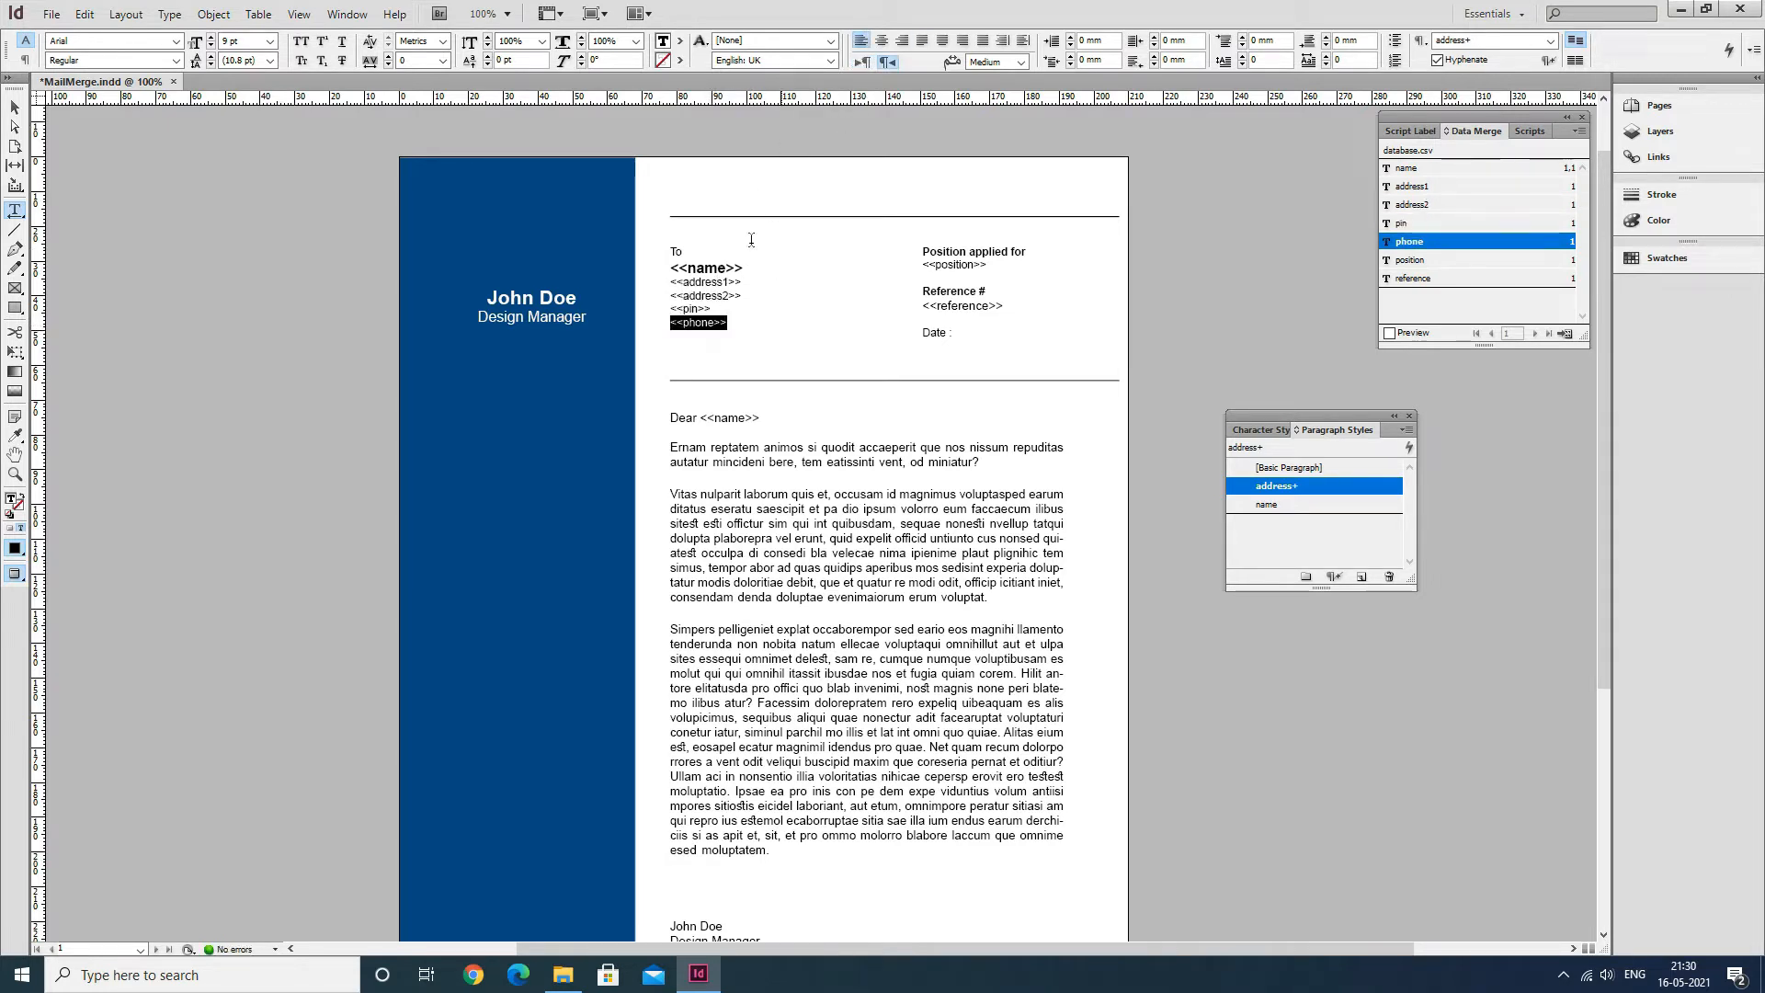
pyautogui.click(861, 62)
pyautogui.click(859, 41)
pyautogui.doubleClick(699, 322)
pyautogui.doubleClick(696, 310)
pyautogui.doubleClick(696, 296)
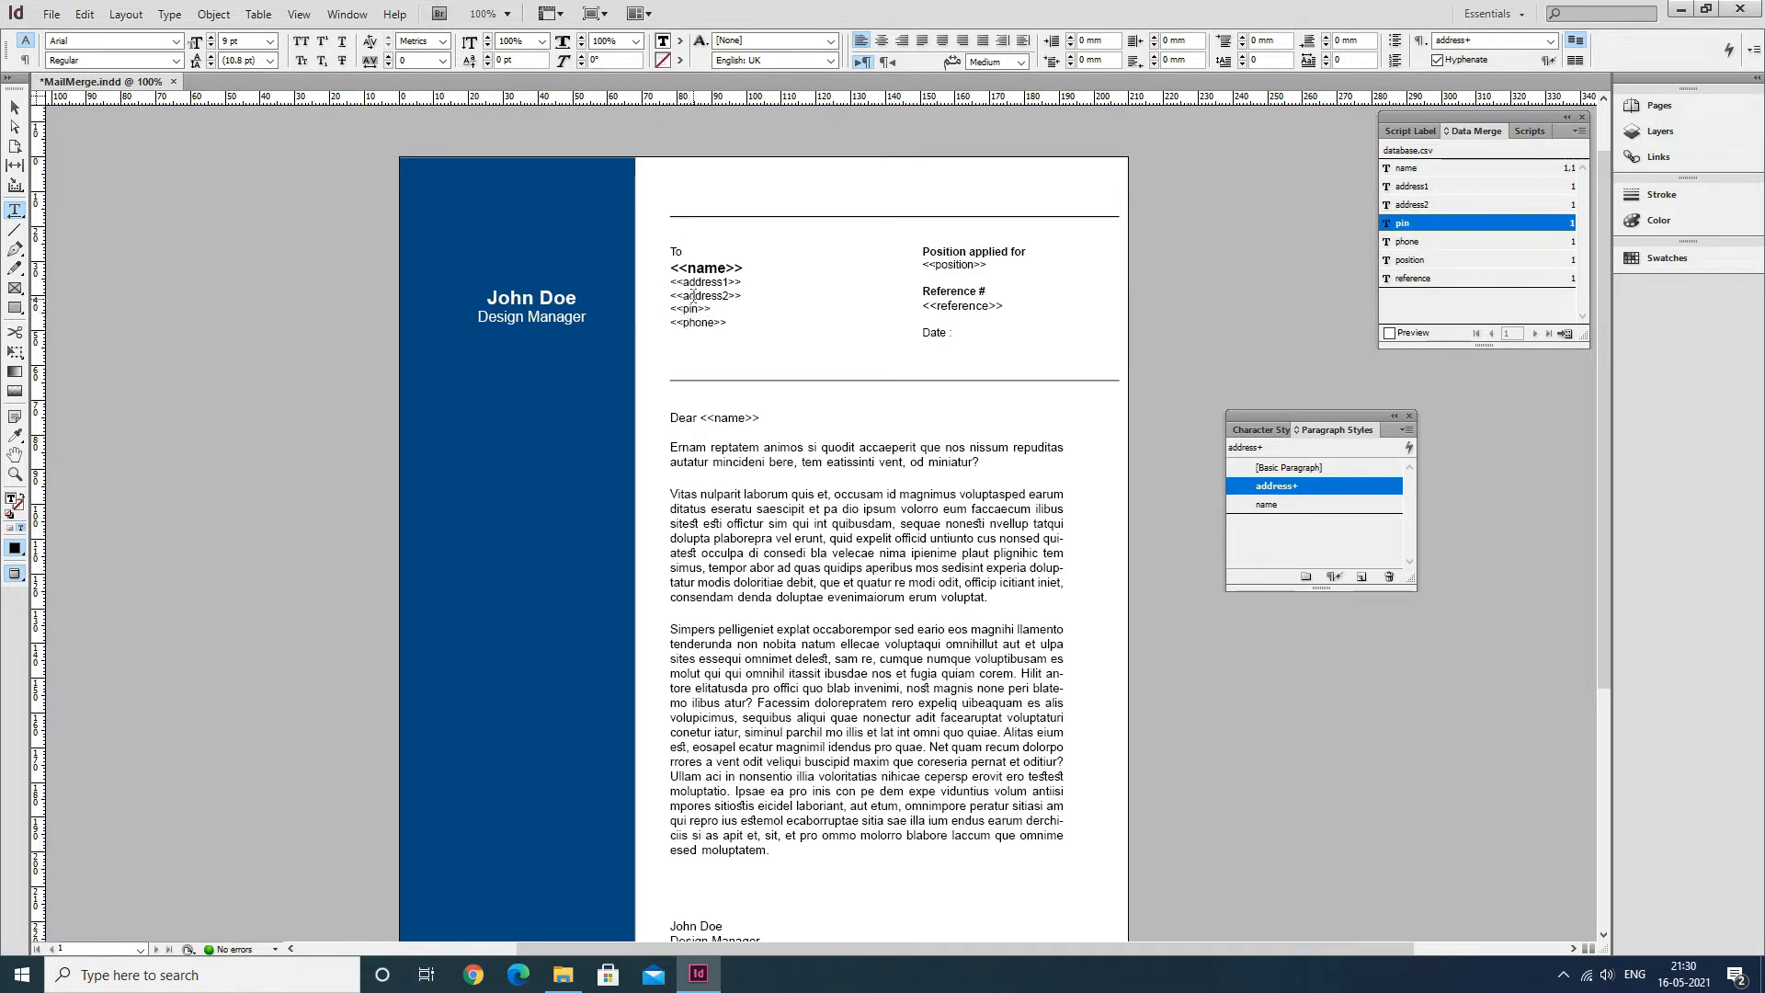
pyautogui.click(694, 284)
pyautogui.doubleClick(694, 282)
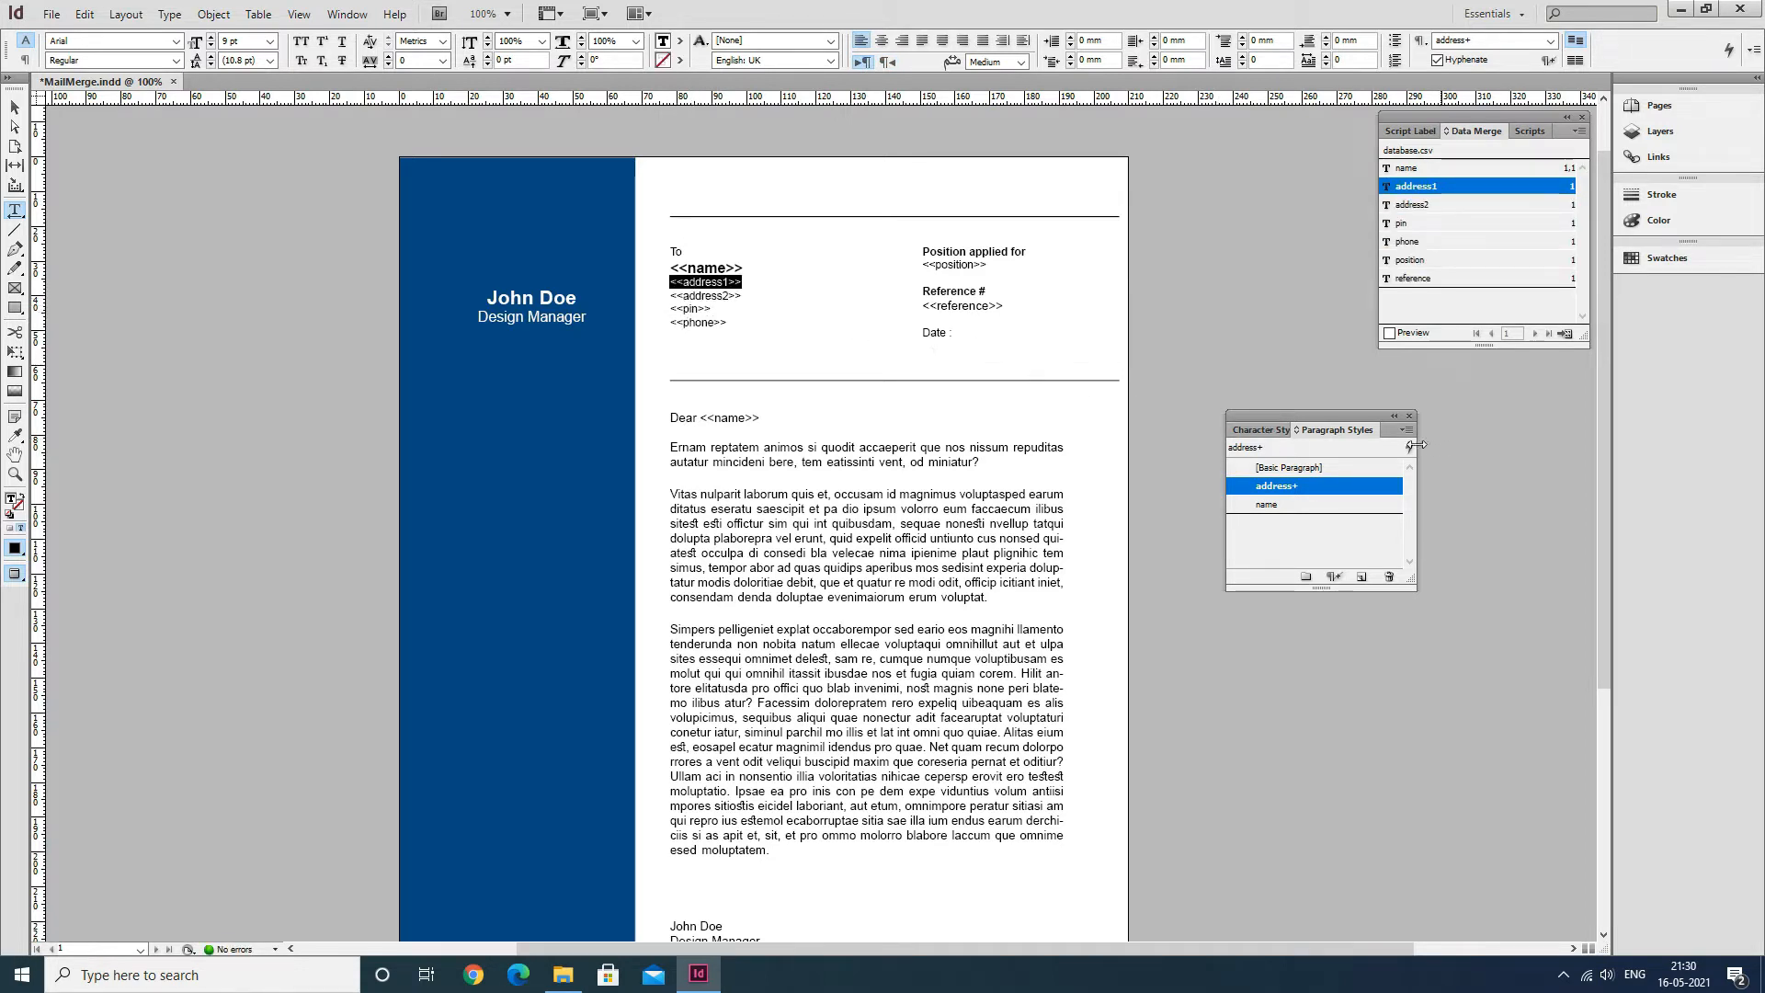
# Preview the merged data in the letter and browse forward and back through the records.
pyautogui.click(1390, 334)
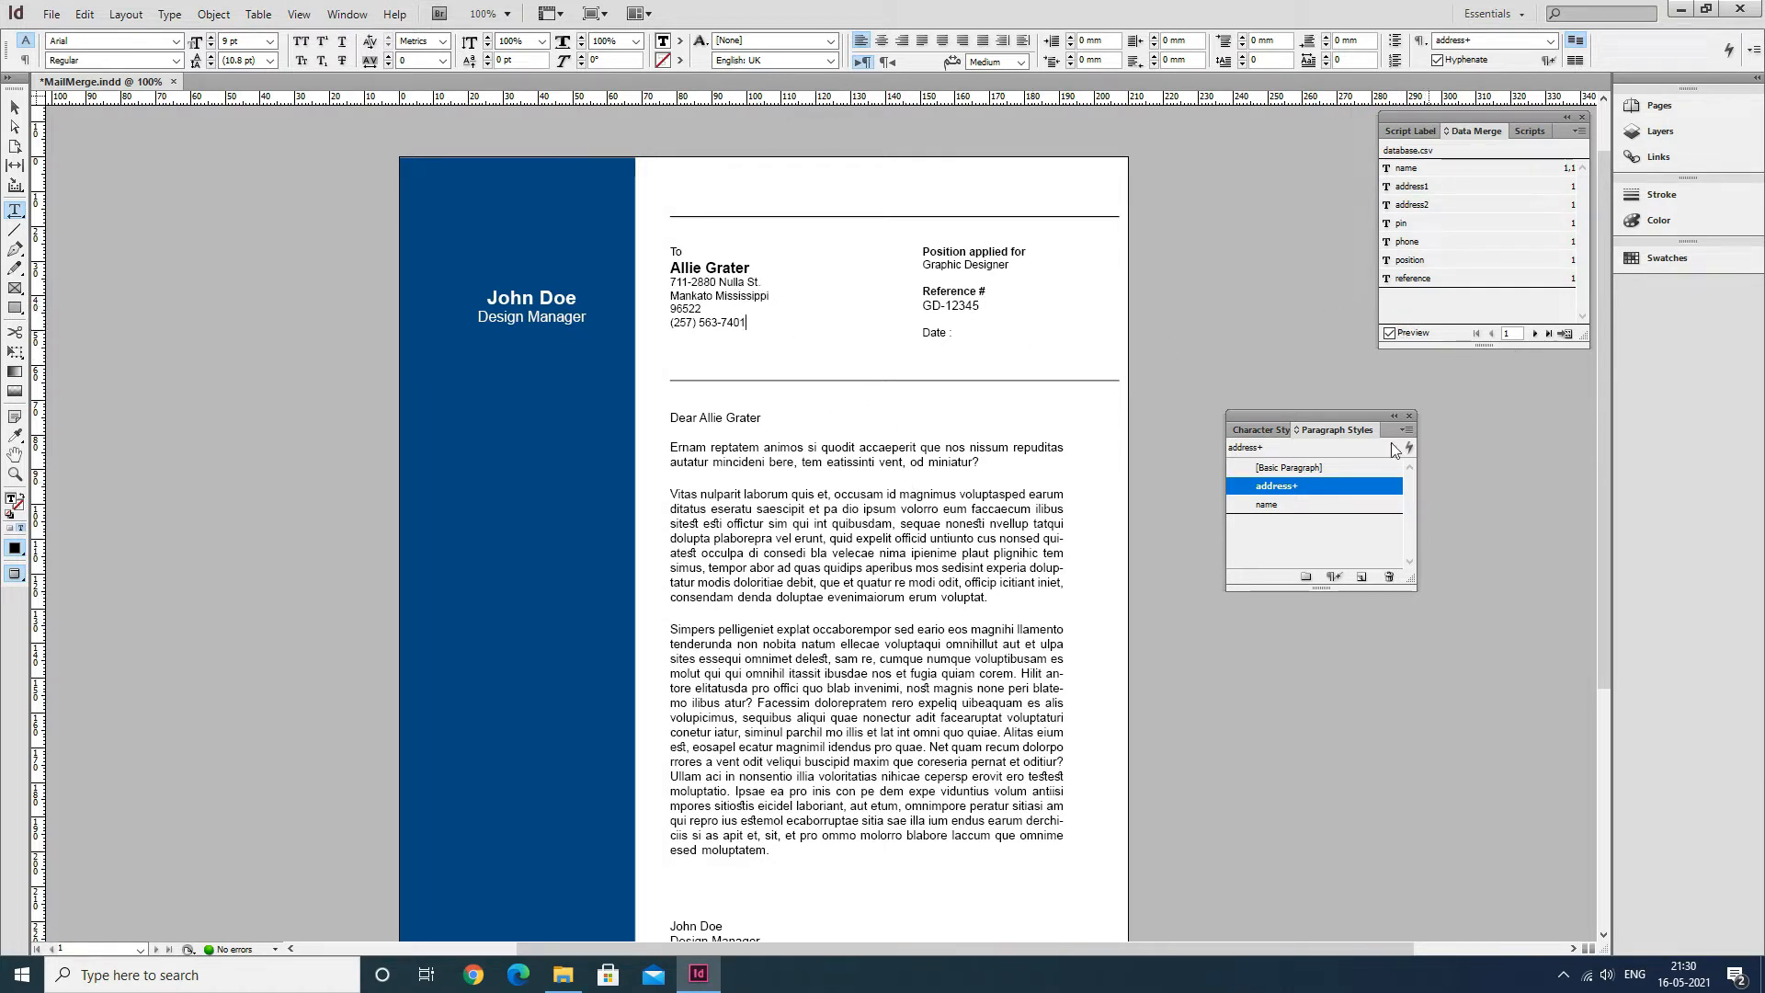
pyautogui.moveTo(1343, 416); pyautogui.dragTo(1410, 429)
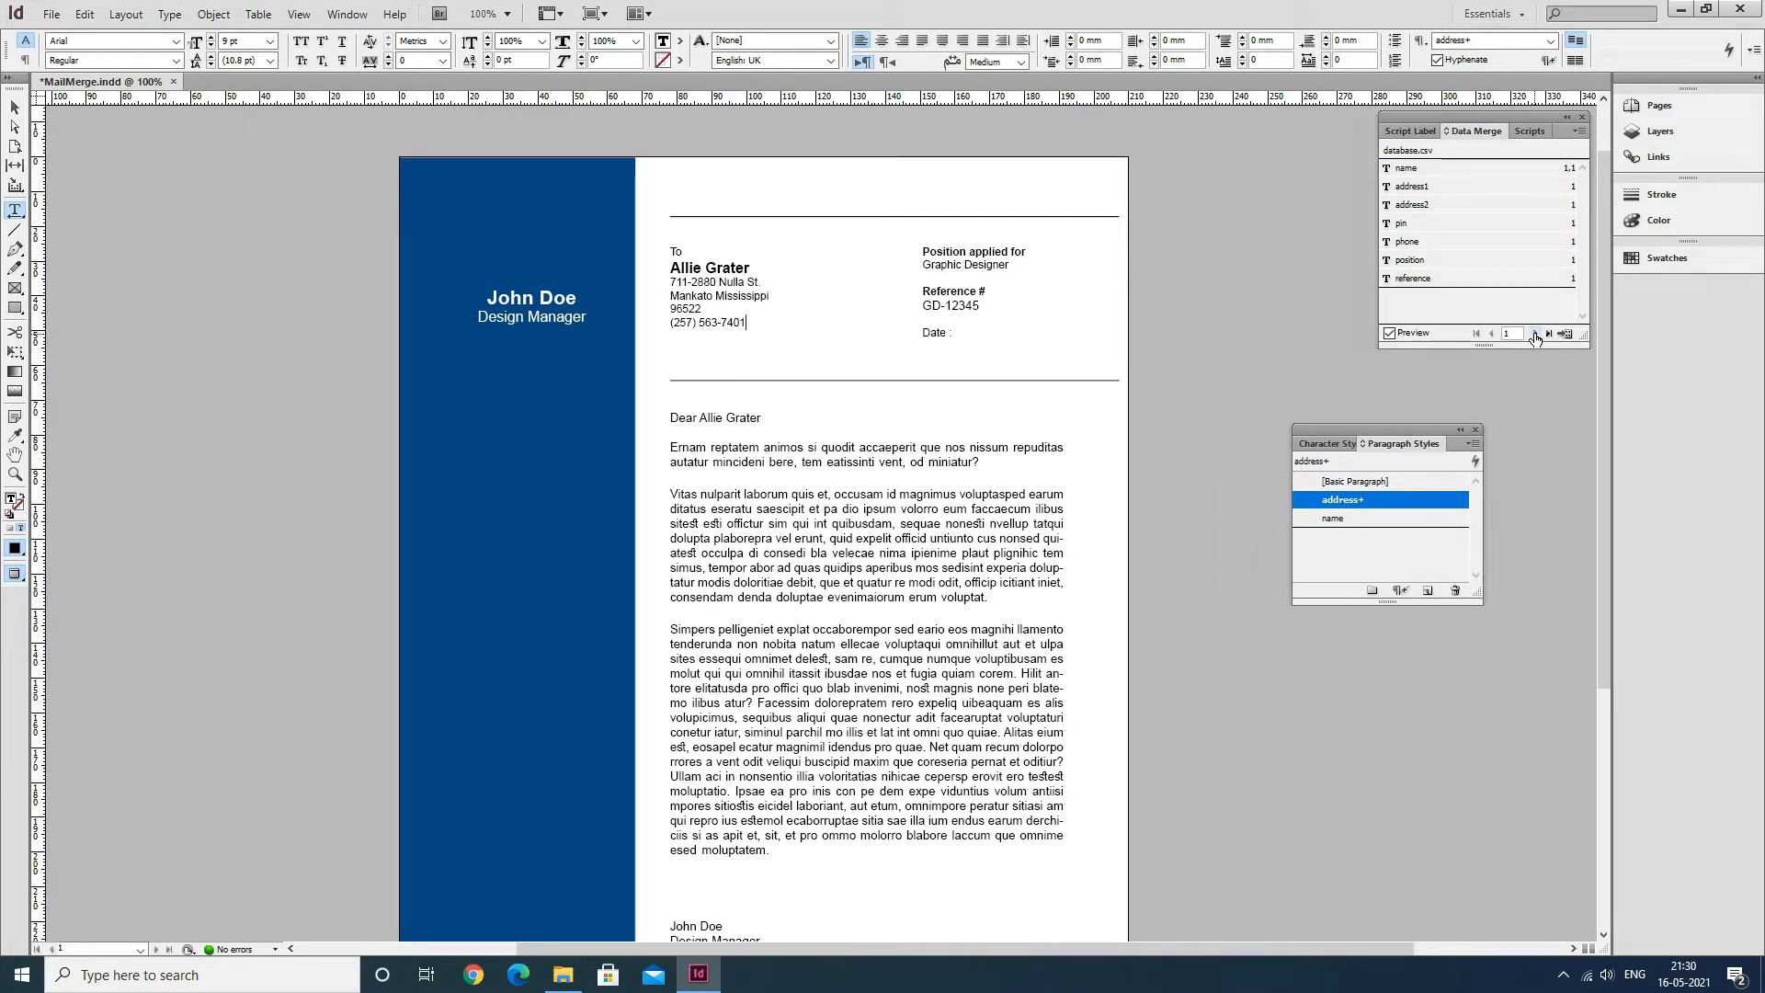
pyautogui.click(1535, 335)
pyautogui.click(1533, 334)
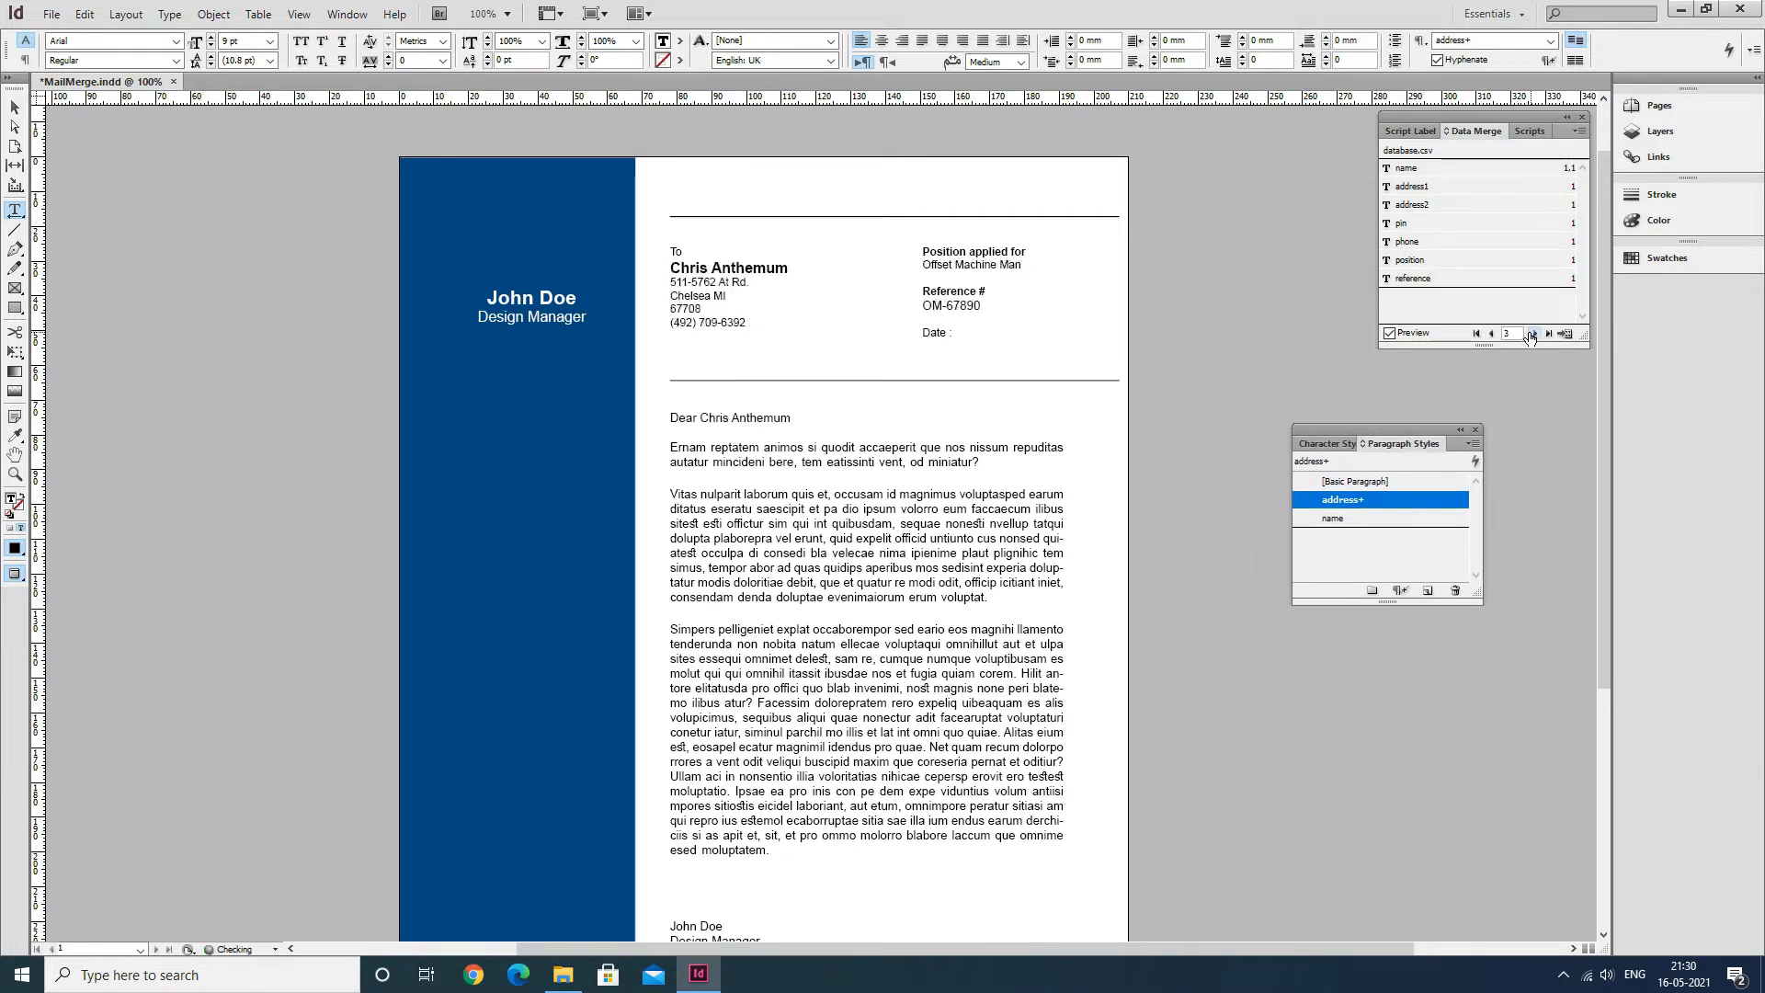
pyautogui.click(1532, 335)
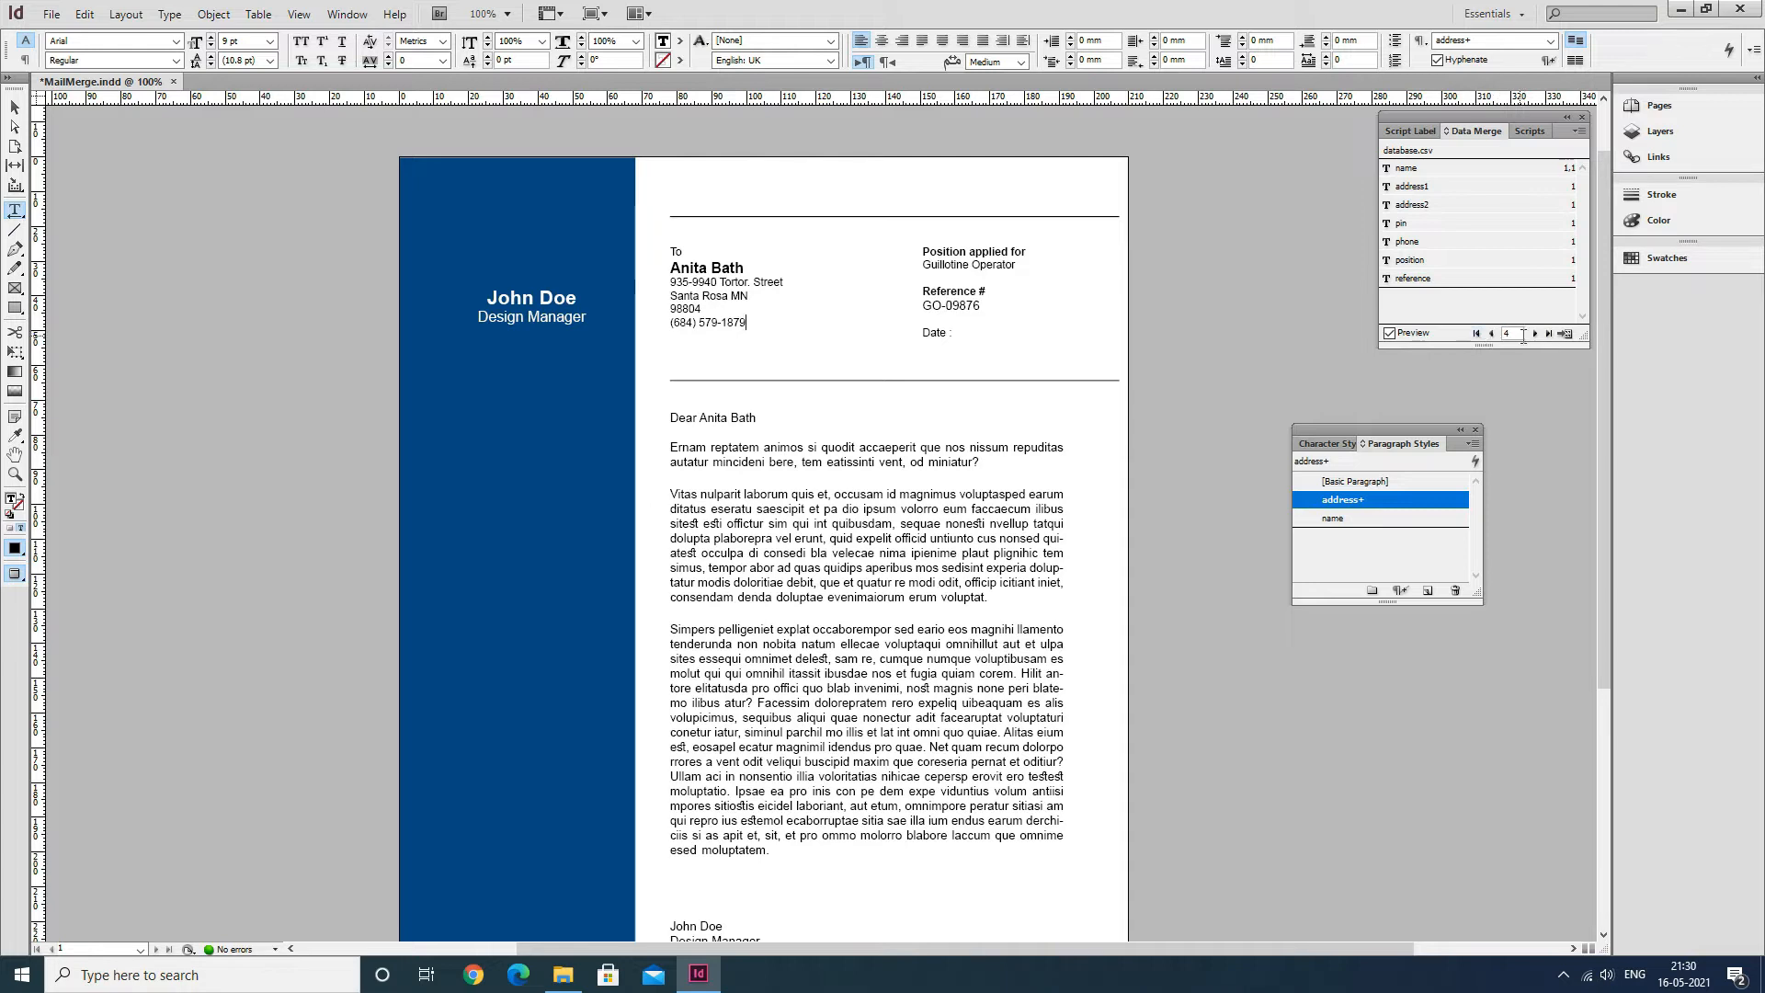
pyautogui.click(1535, 334)
pyautogui.click(1491, 335)
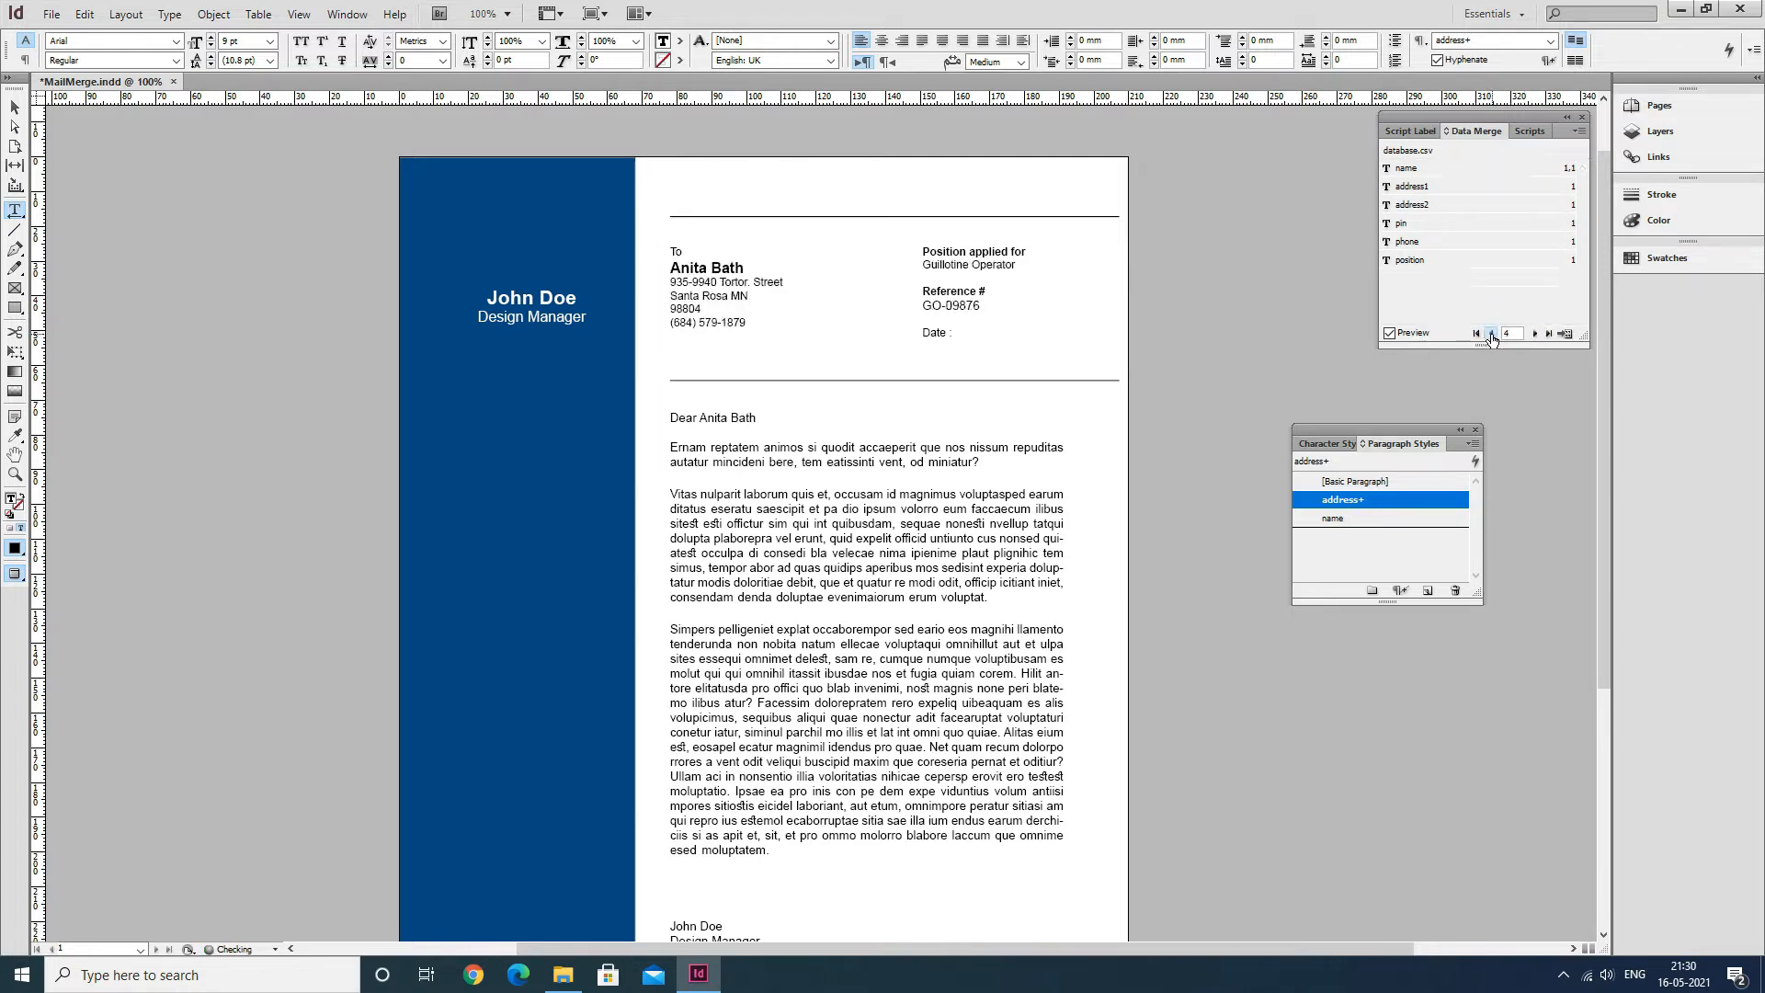
pyautogui.click(1491, 335)
pyautogui.click(1491, 335)
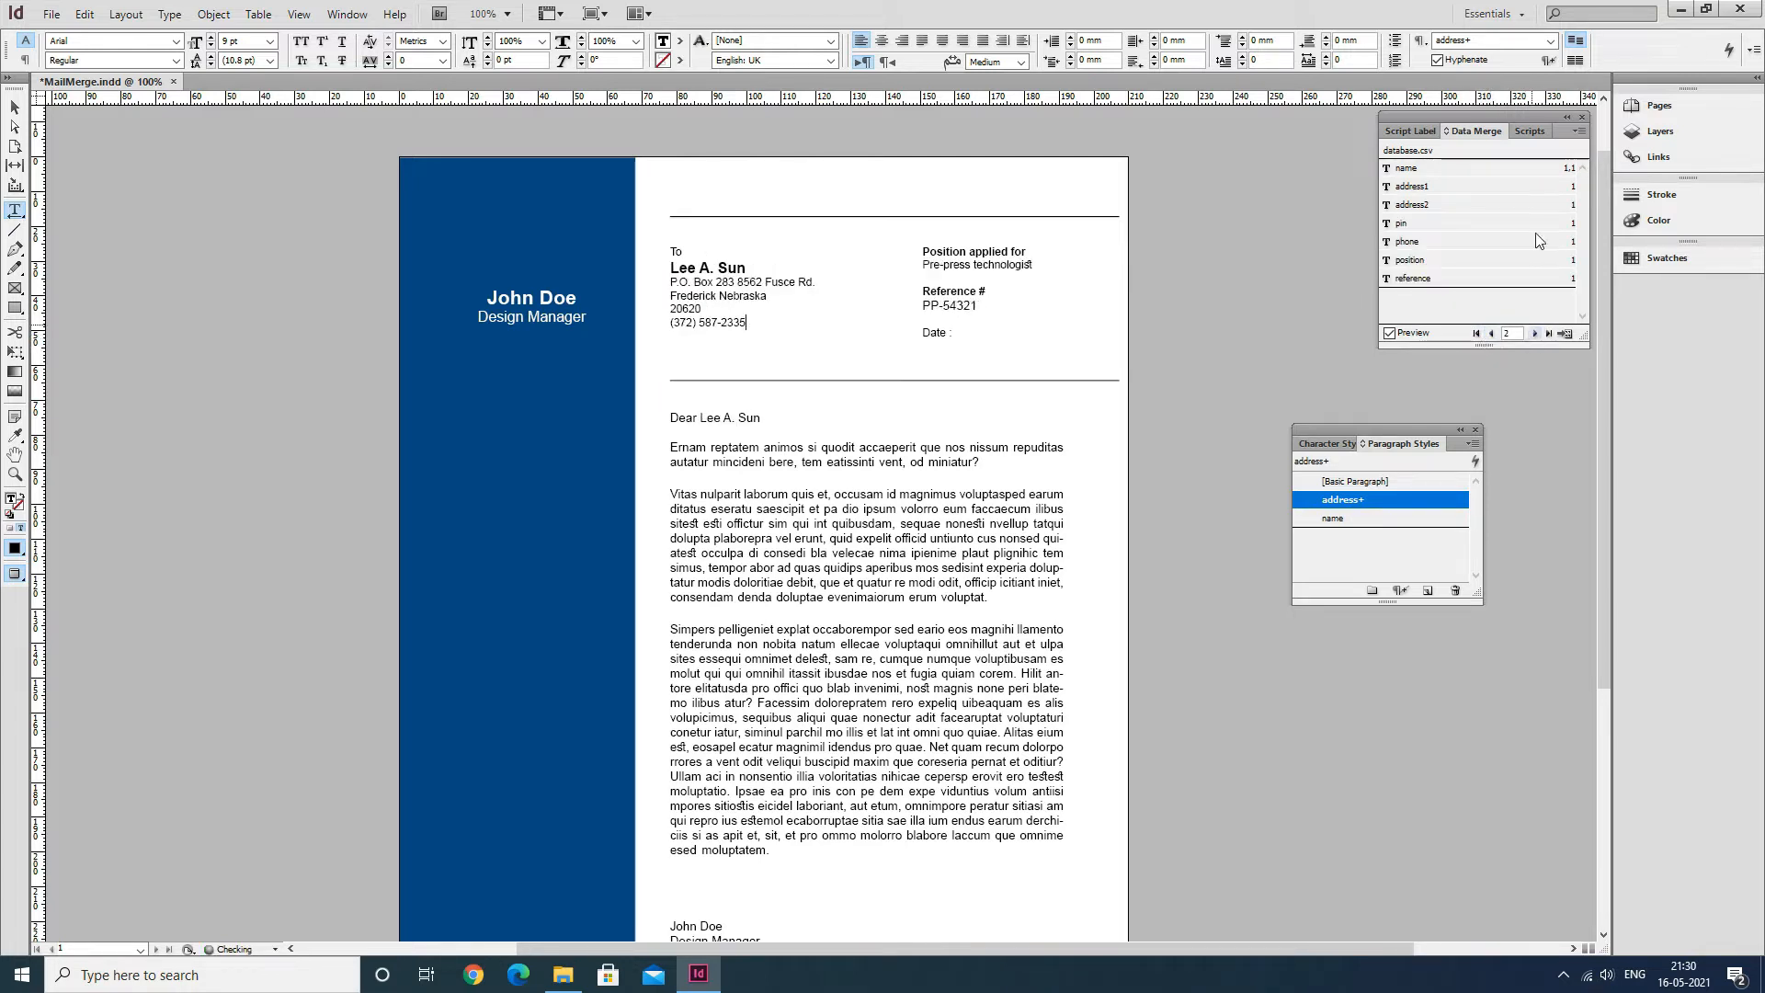
# Export all records, one per page, to MailMerge.pdf in the mailmerge folder with the High Quality Print preset.
pyautogui.click(1583, 135)
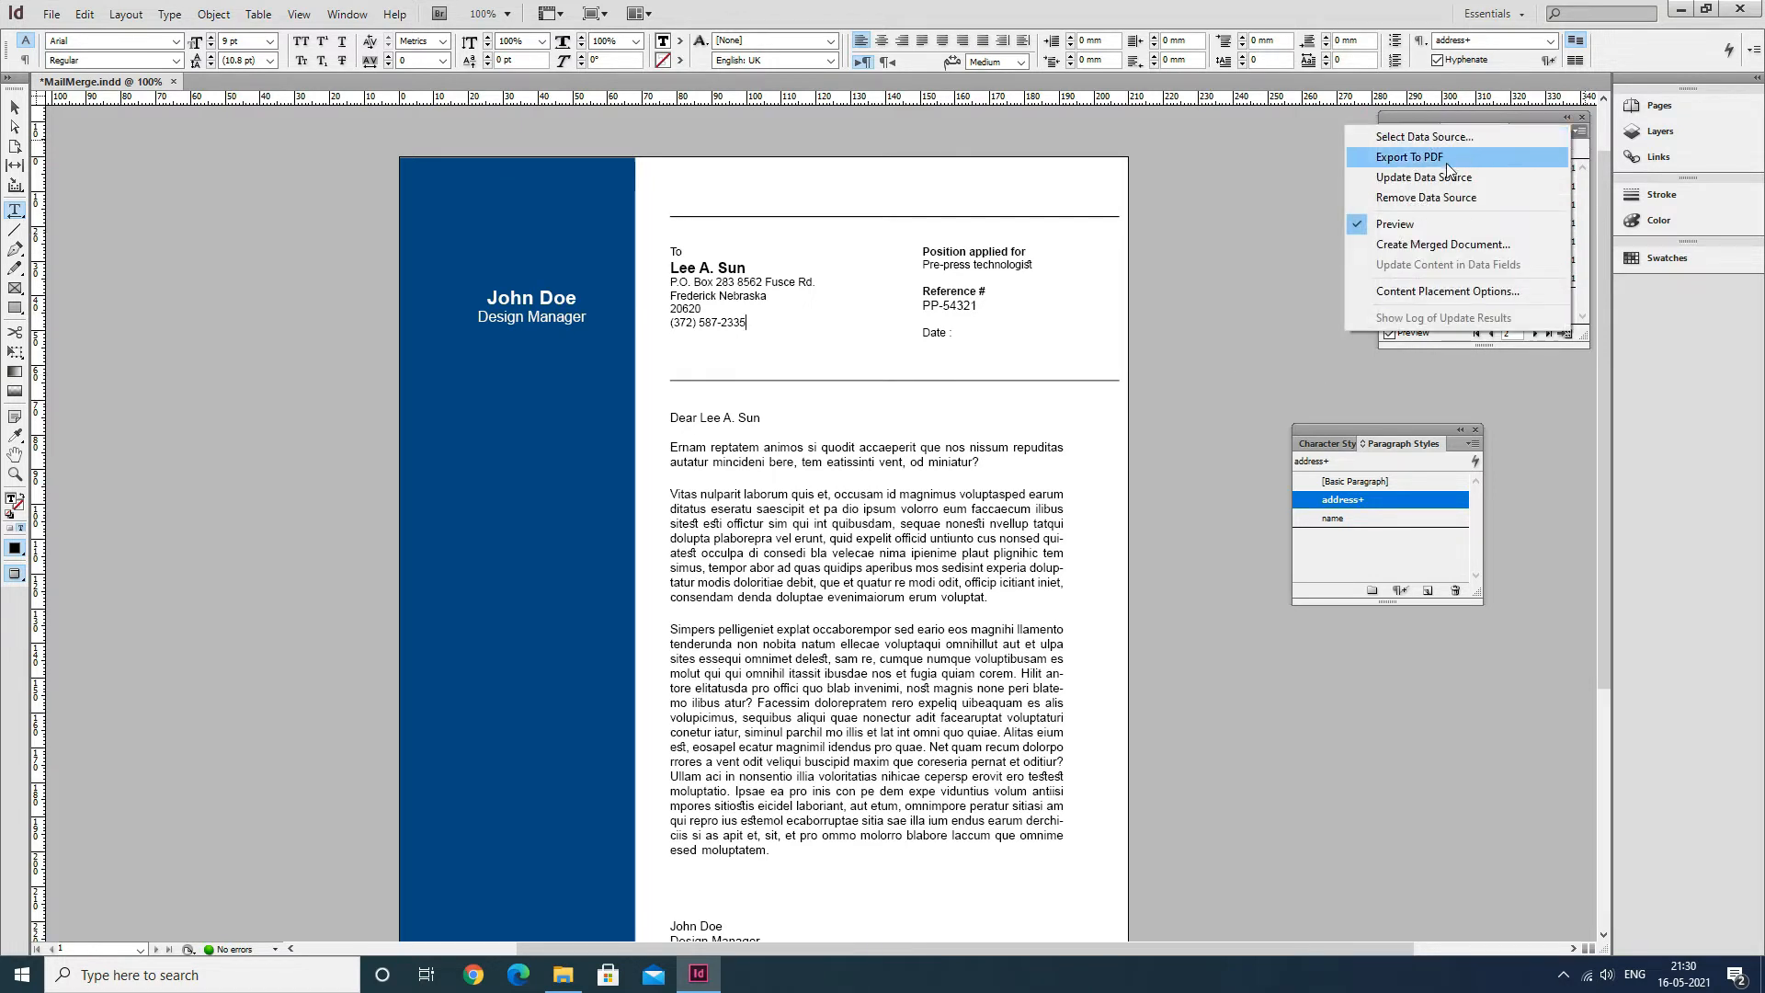
pyautogui.click(1447, 163)
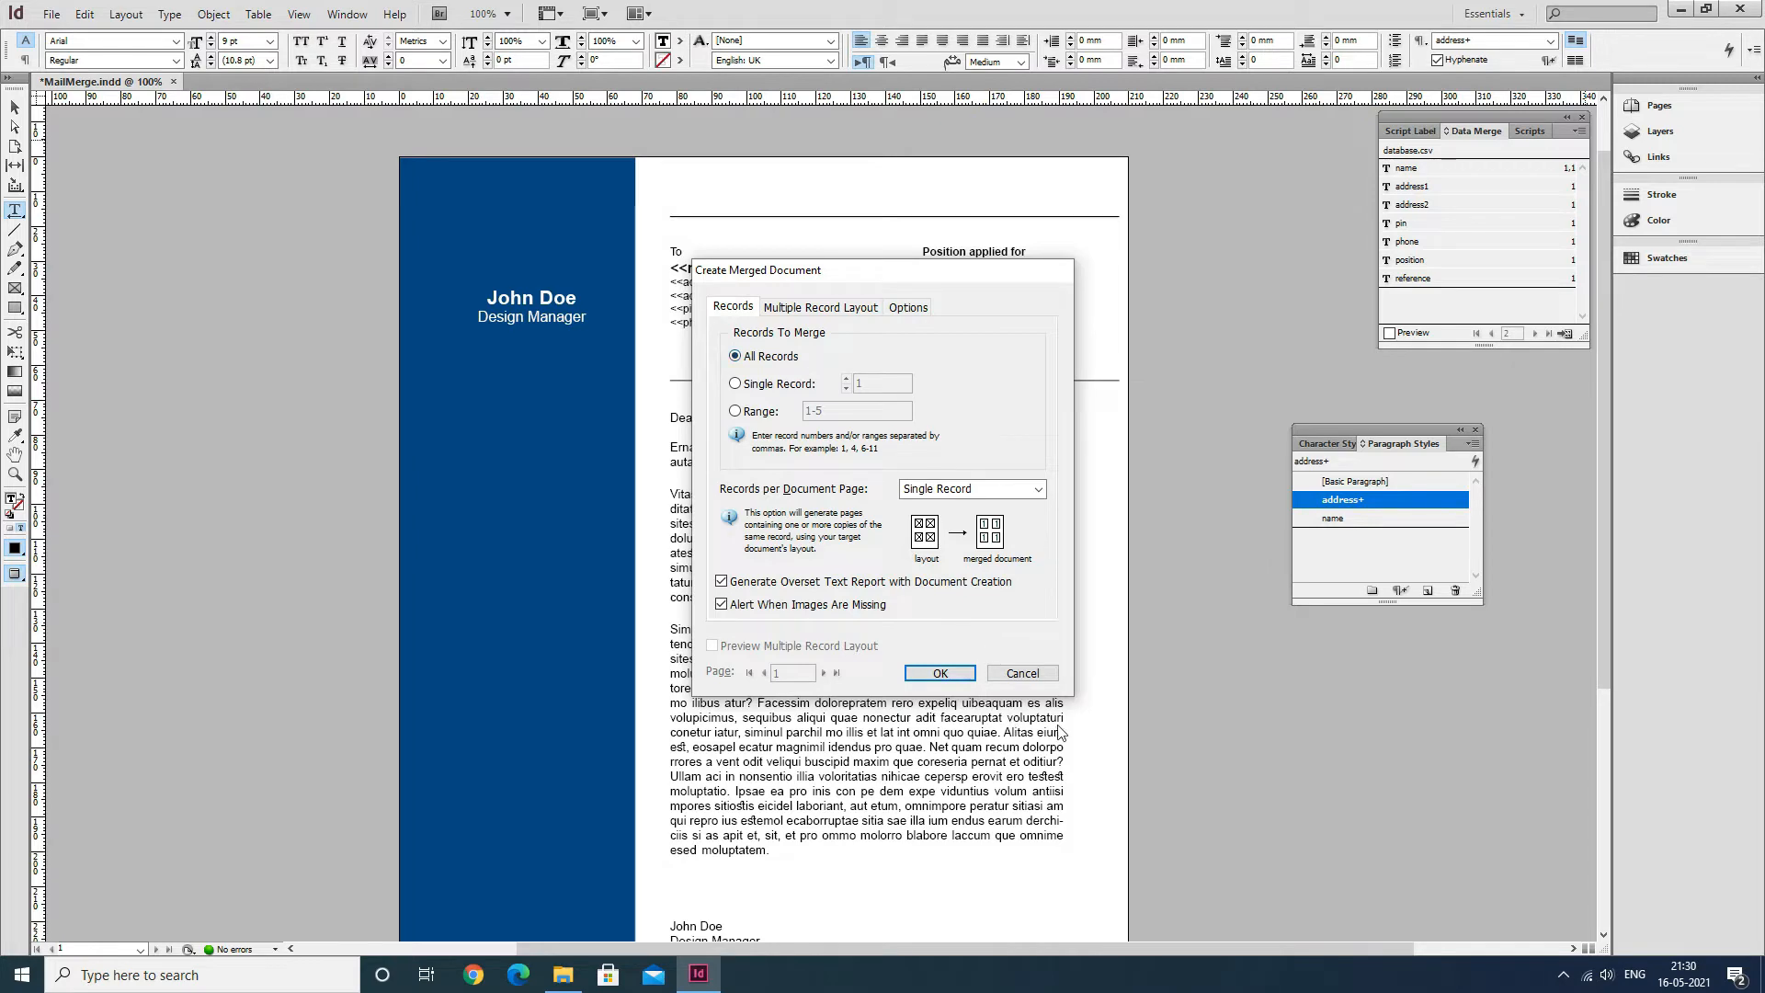
pyautogui.click(941, 674)
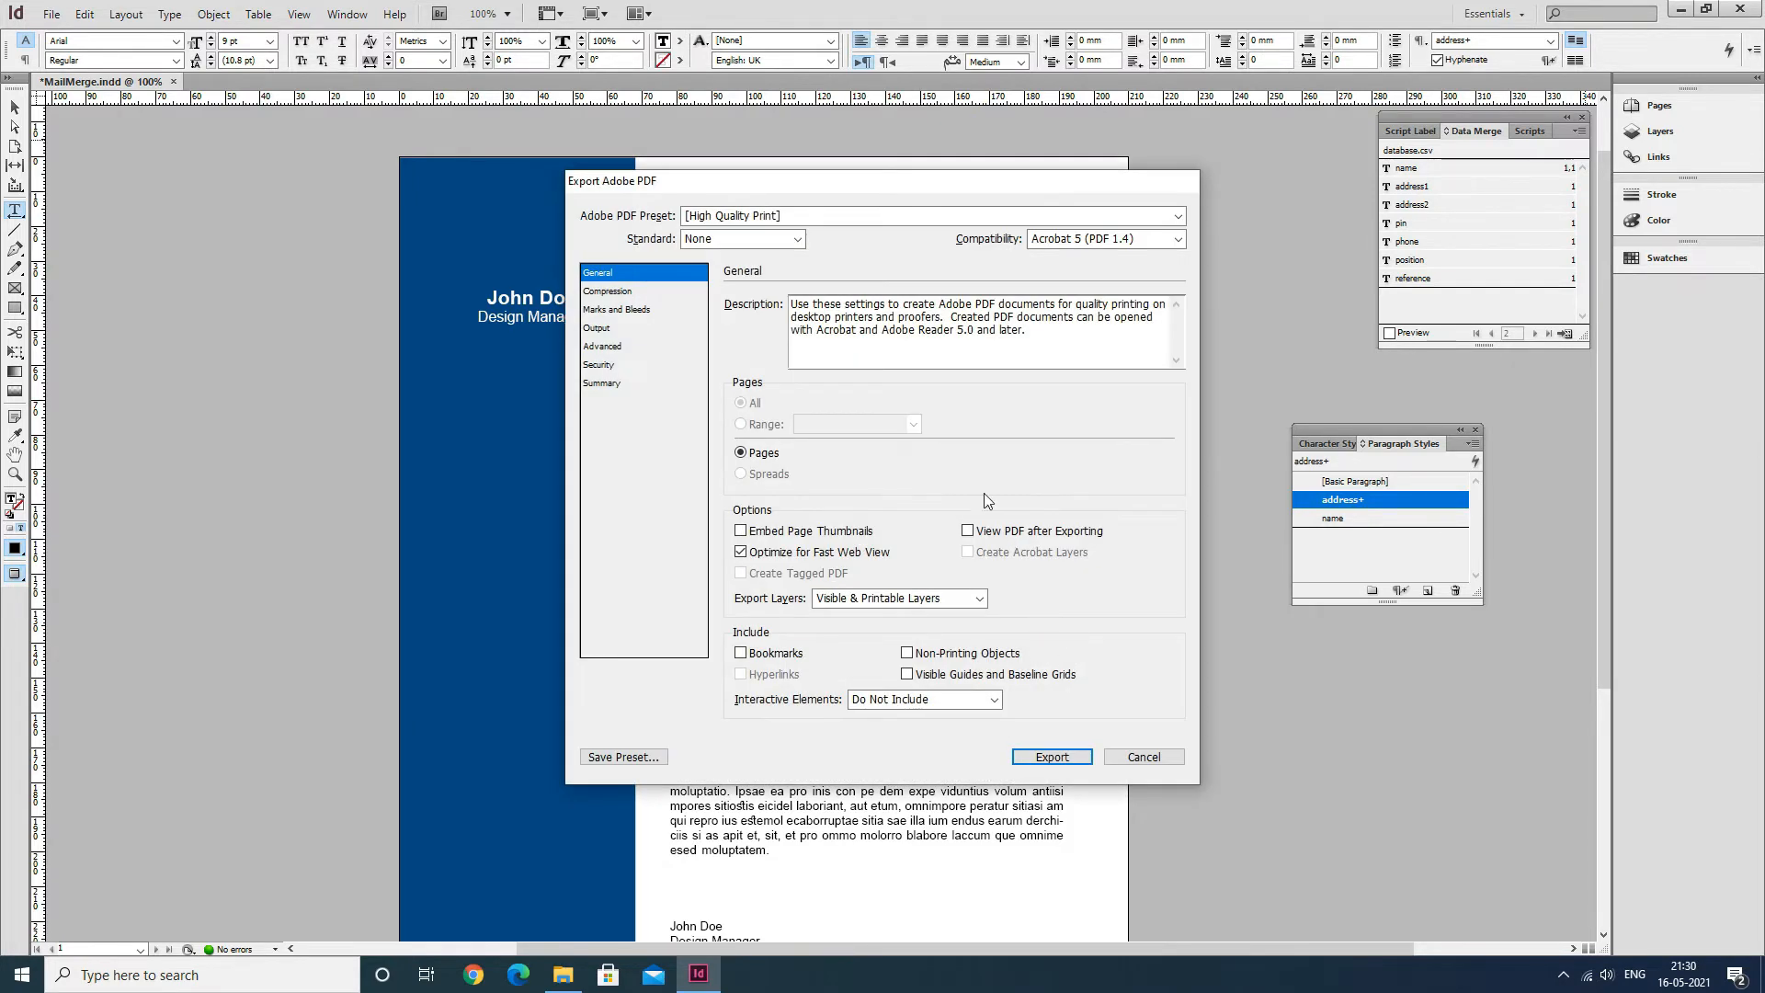
pyautogui.click(1050, 756)
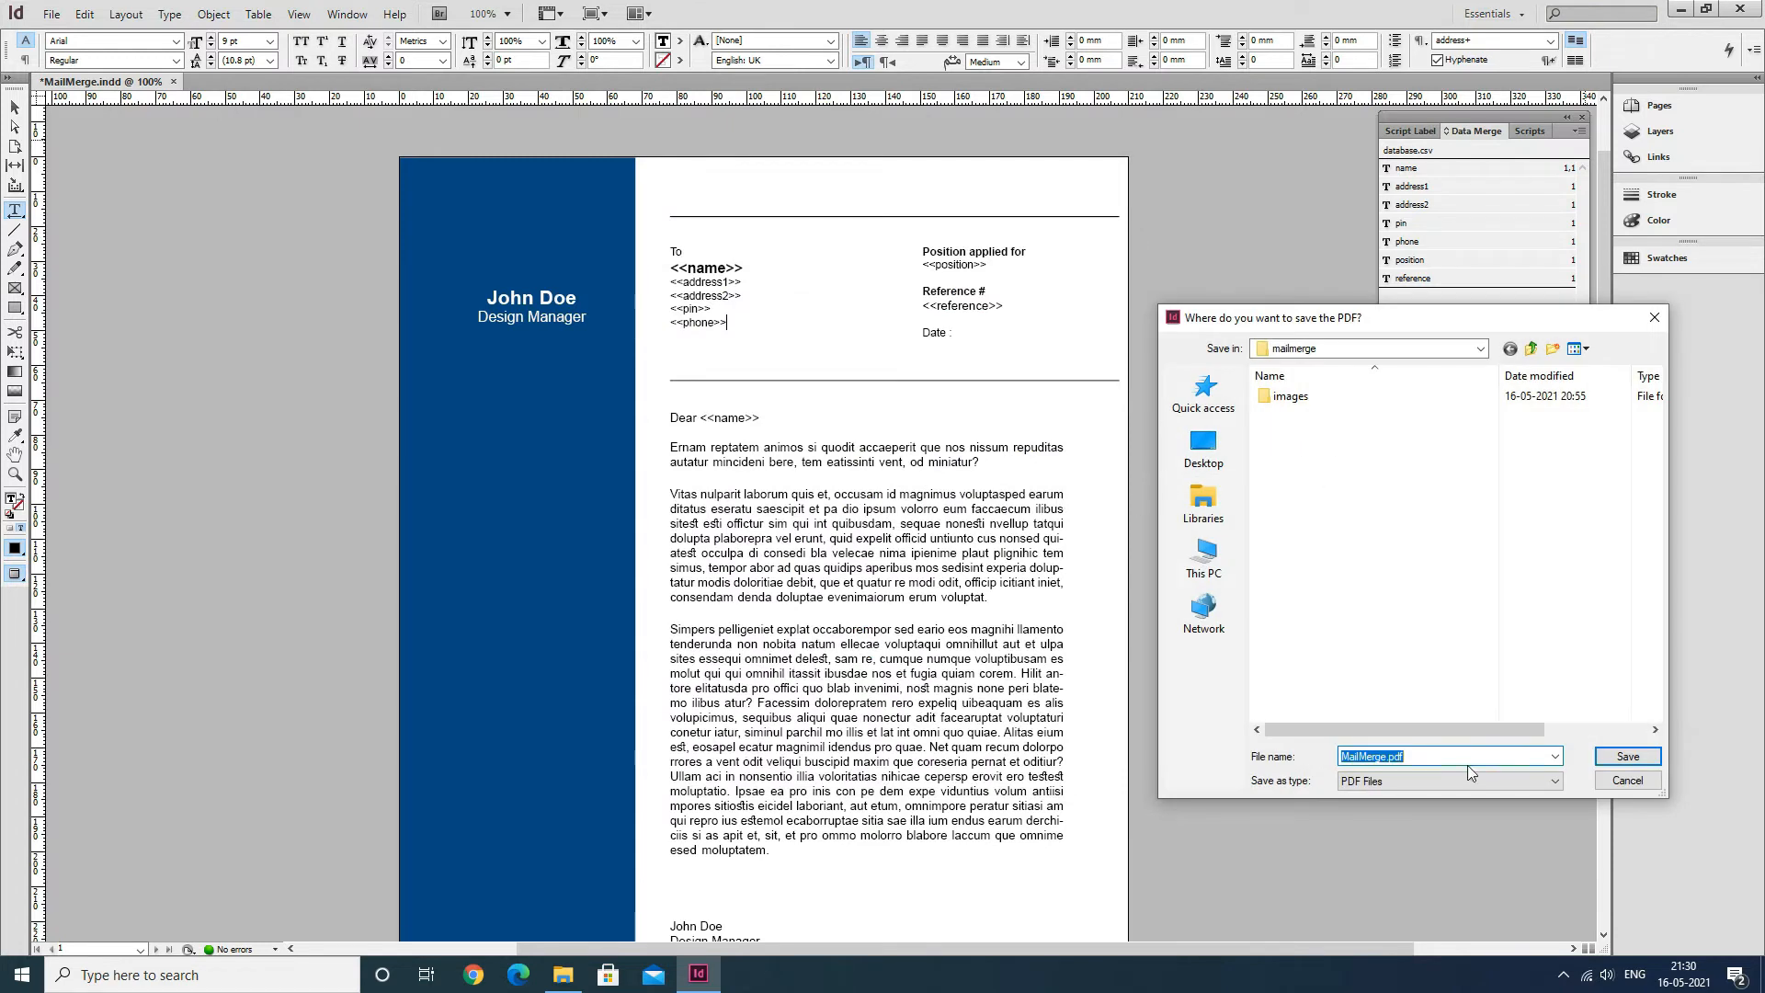
pyautogui.click(1626, 757)
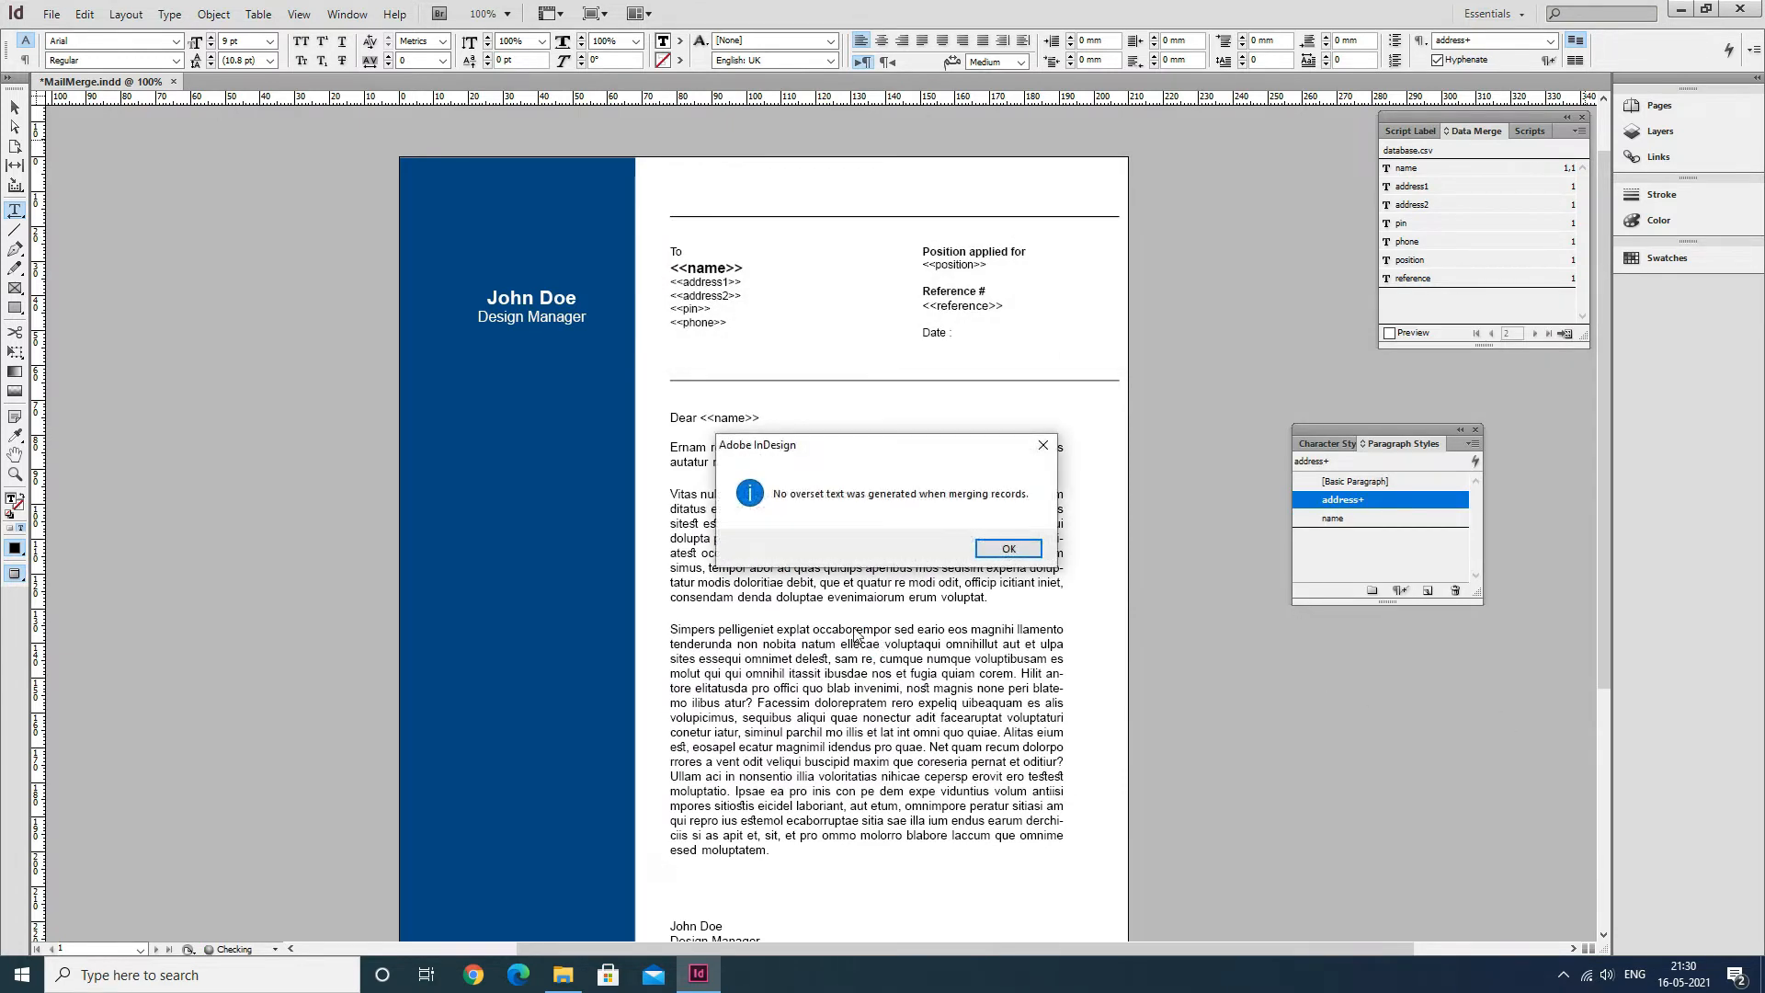
pyautogui.click(1009, 548)
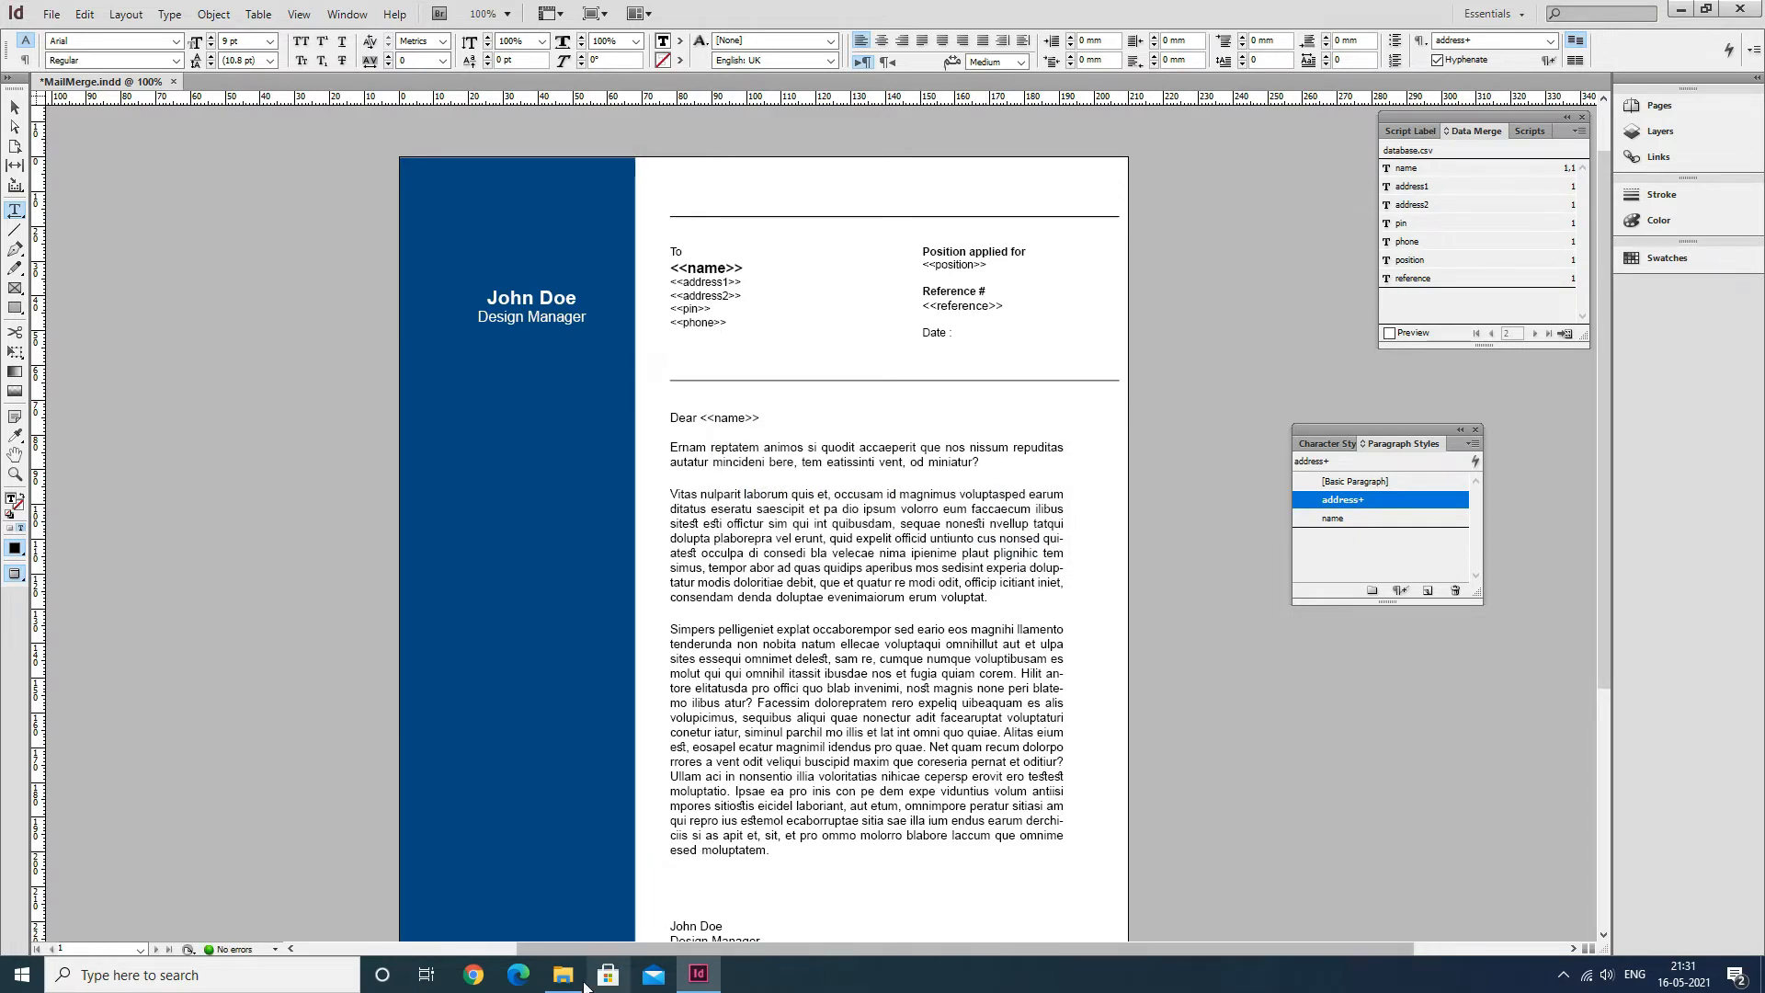
# Open MailMerge.pdf from the mailmerge folder in File Explorer and go to its second page.
pyautogui.click(562, 974)
pyautogui.click(938, 266)
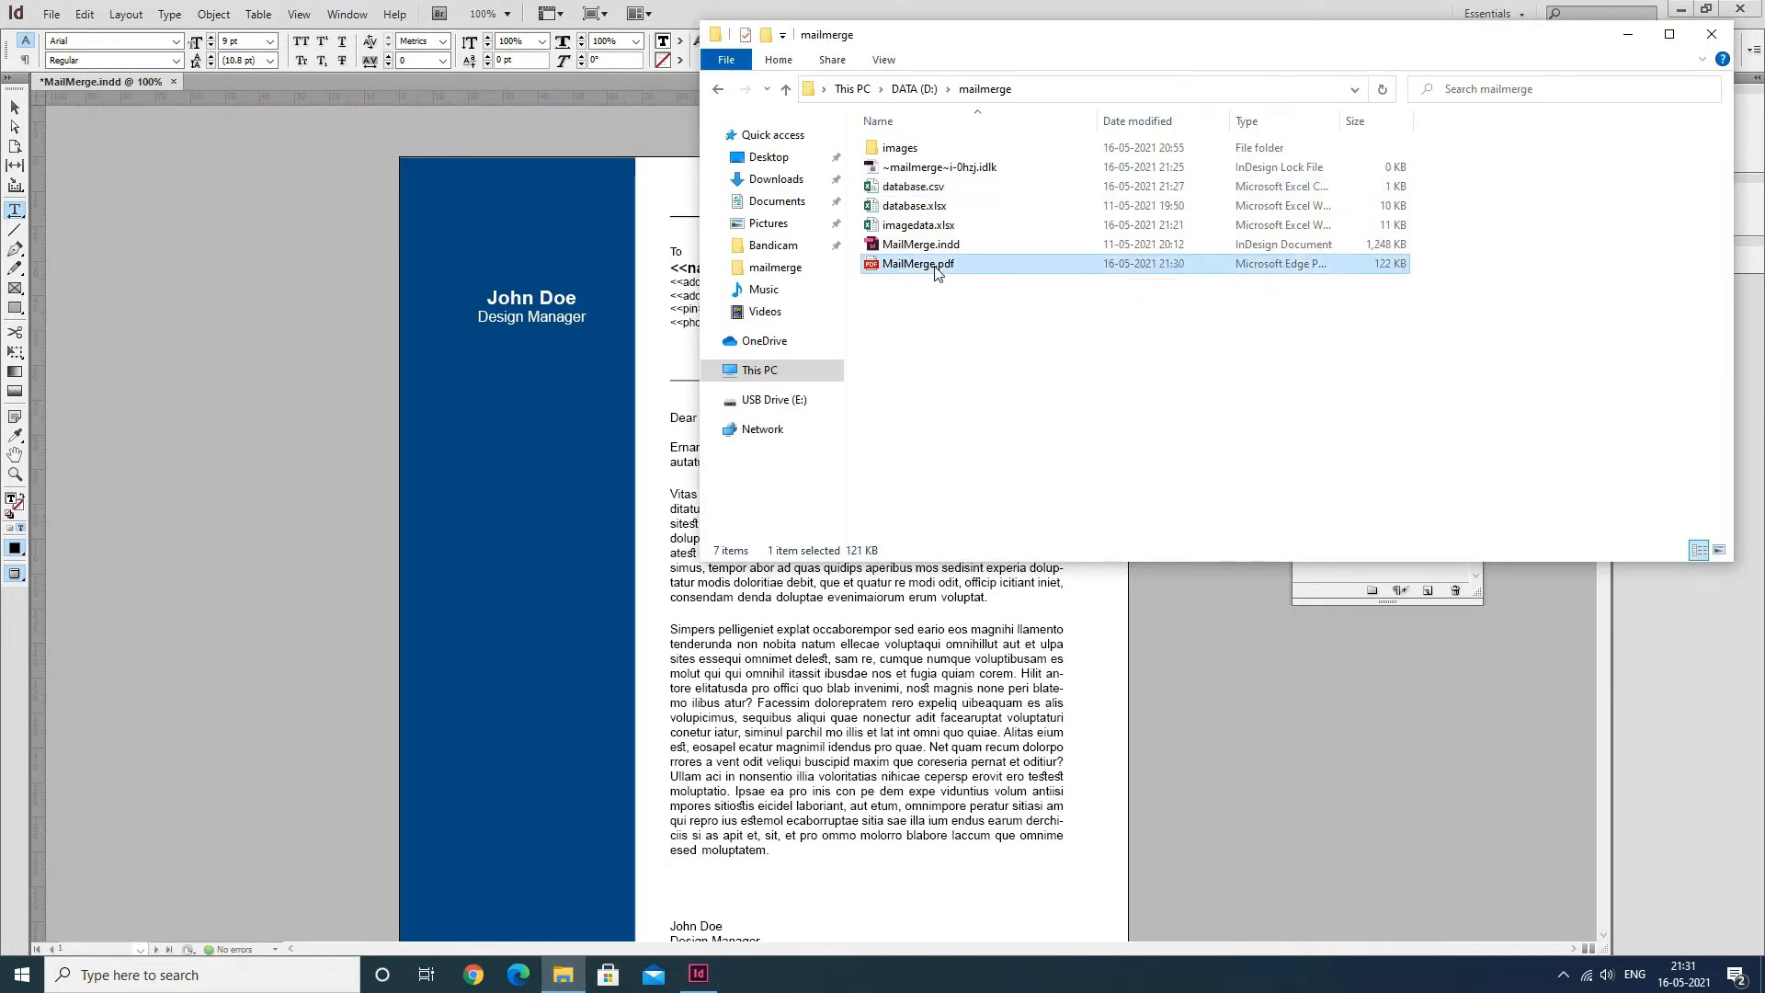
pyautogui.press('Return')
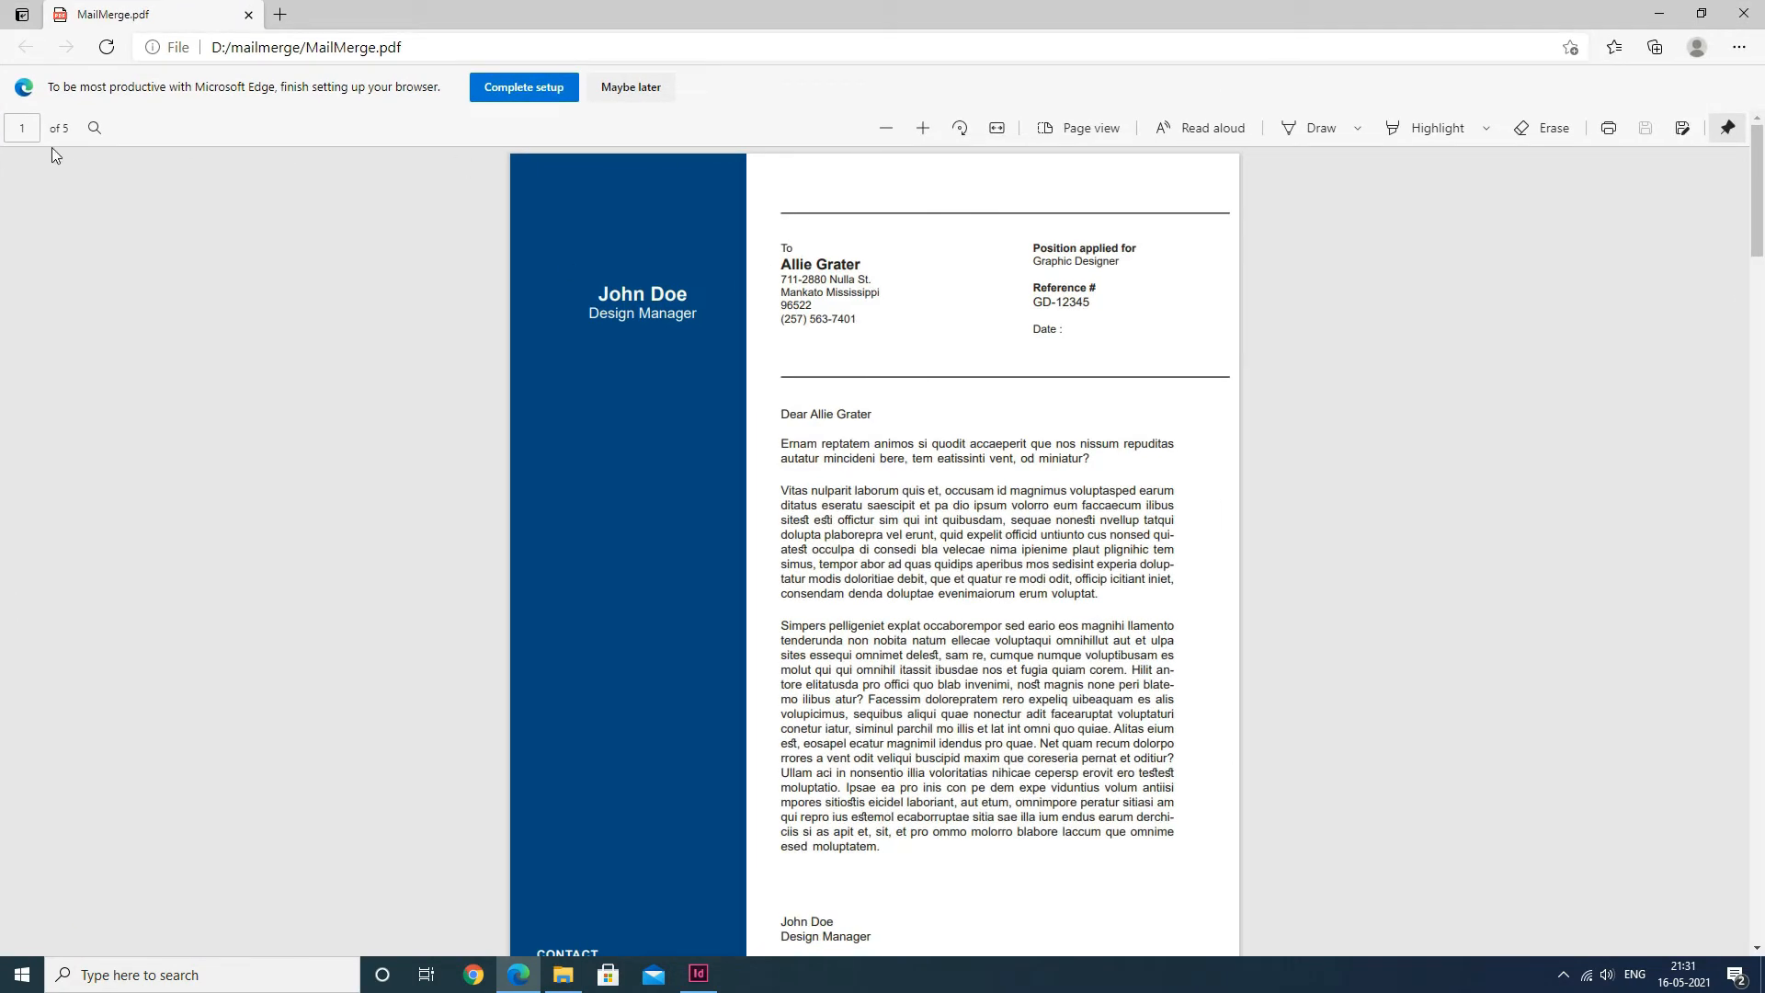
pyautogui.press('Right')
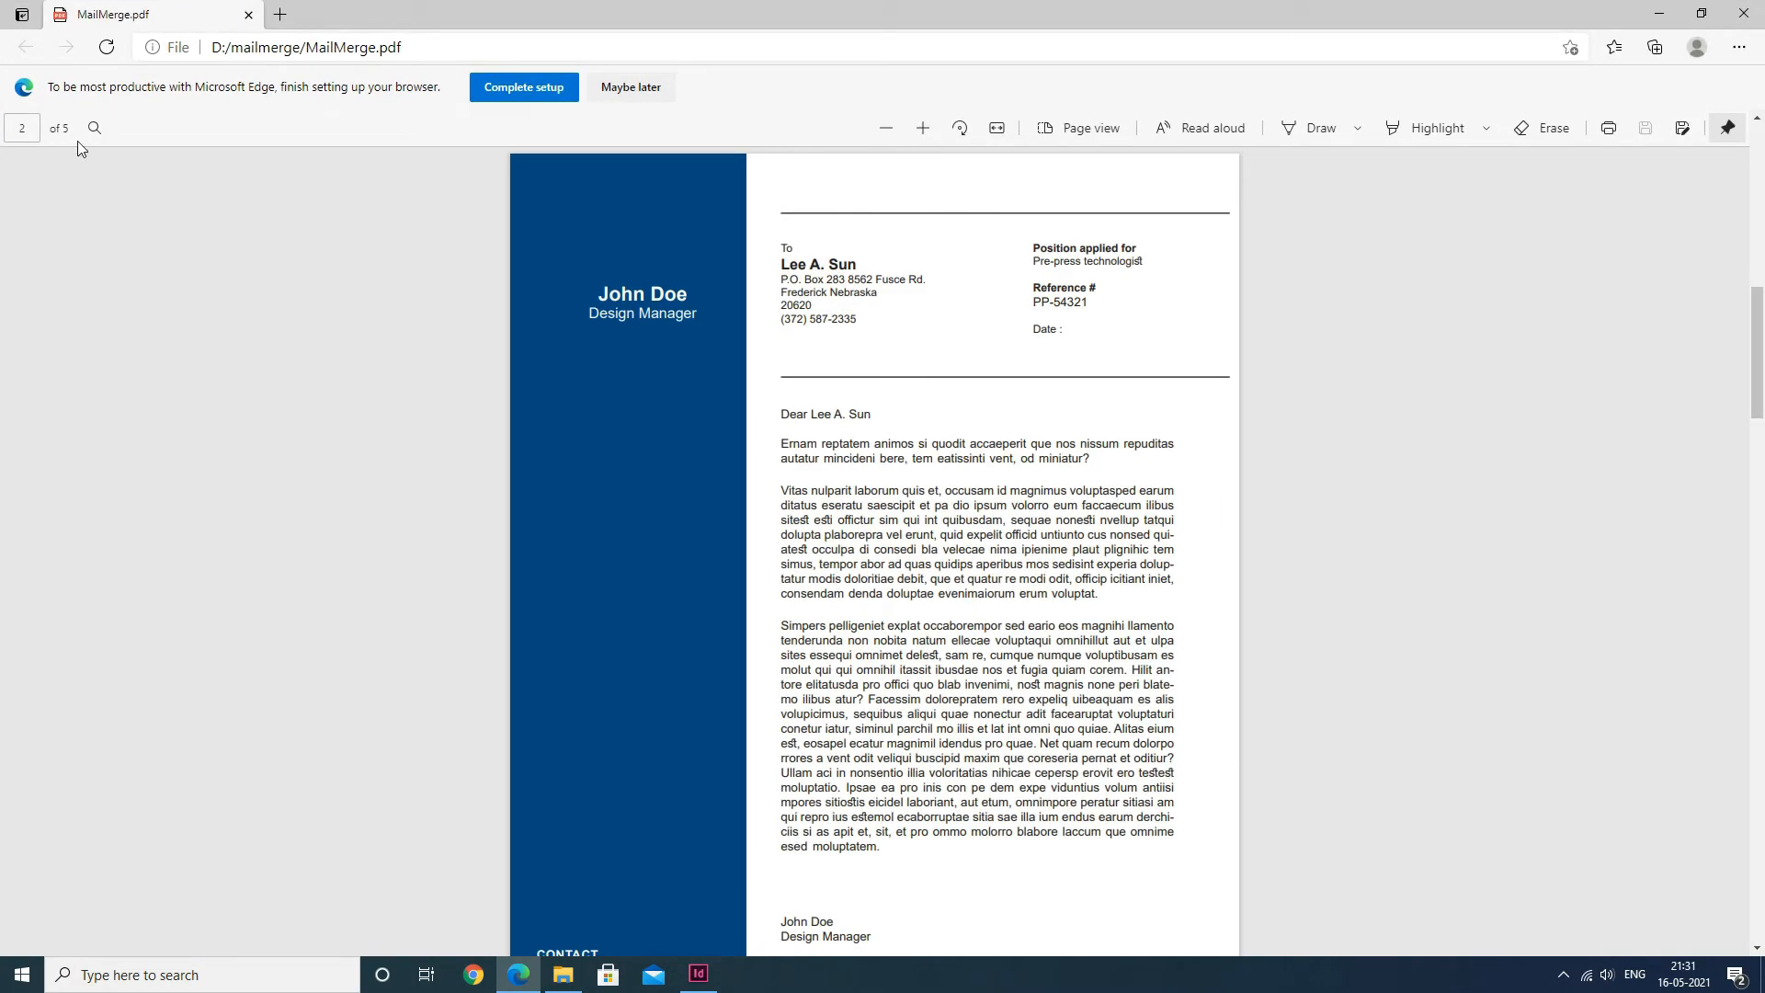
# Page through the letters in MailMerge.pdf up to page 5 and back to page 2, and close the PDF and its folder window.
pyautogui.press('Right')
pyautogui.press('Right')
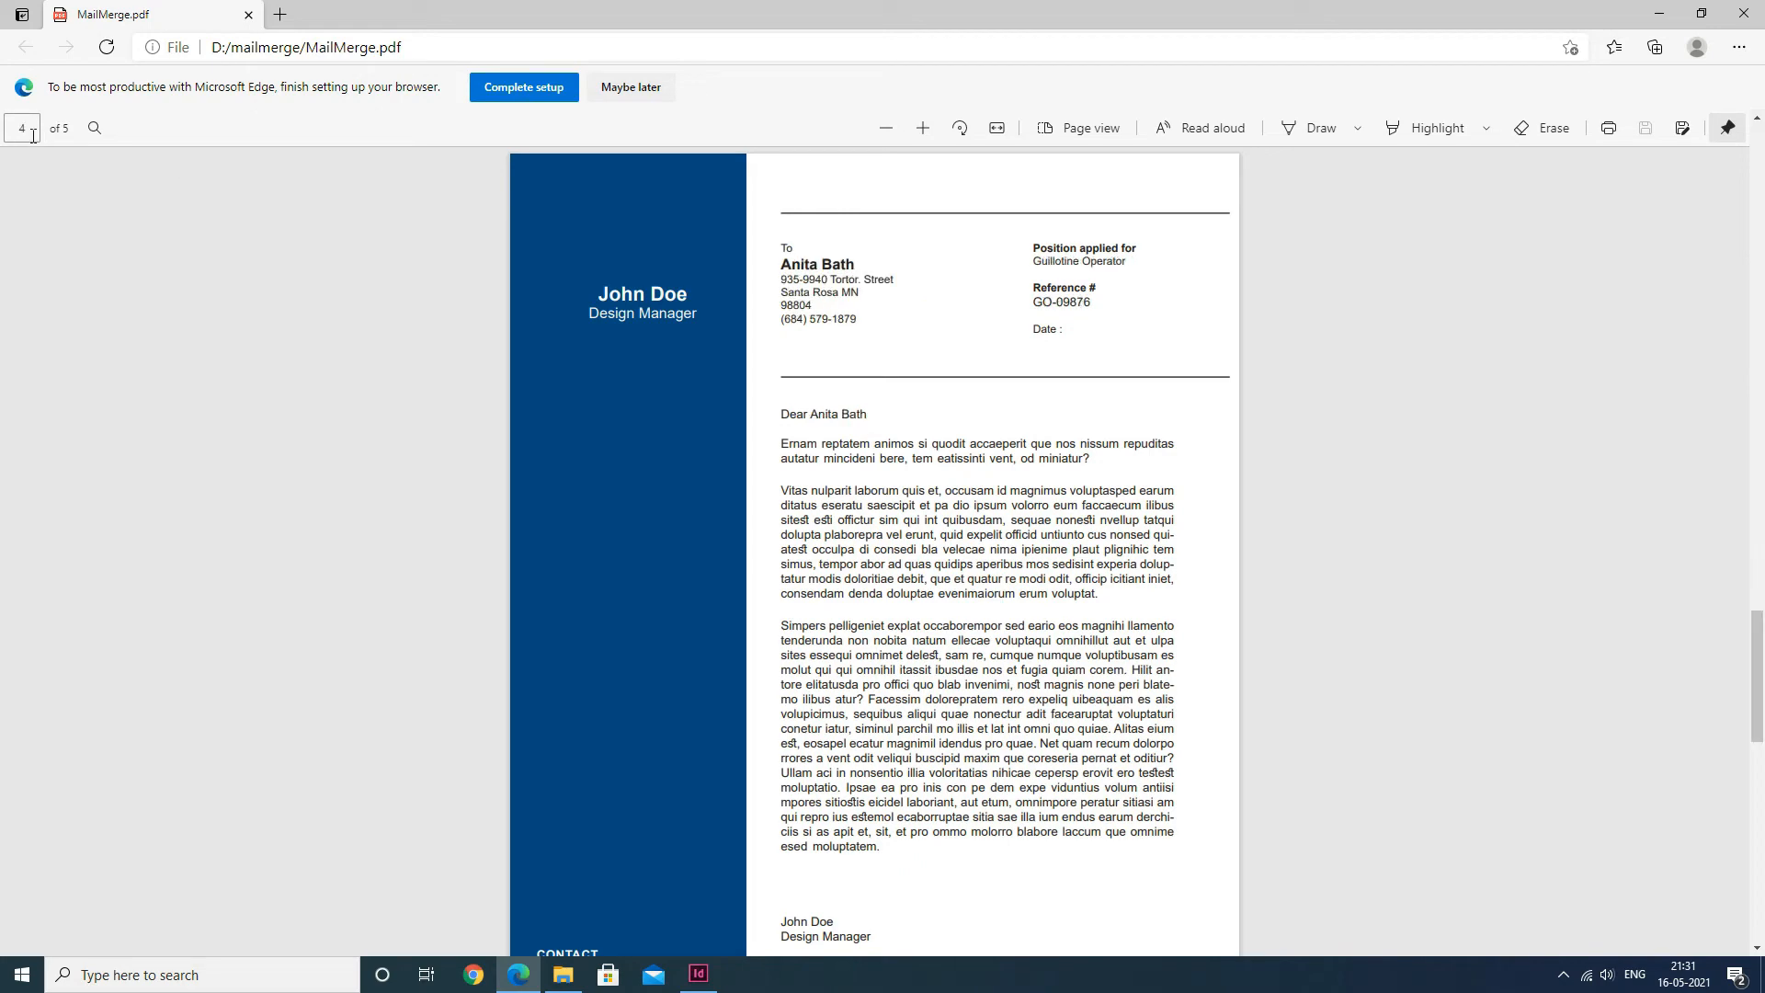
pyautogui.press('Right')
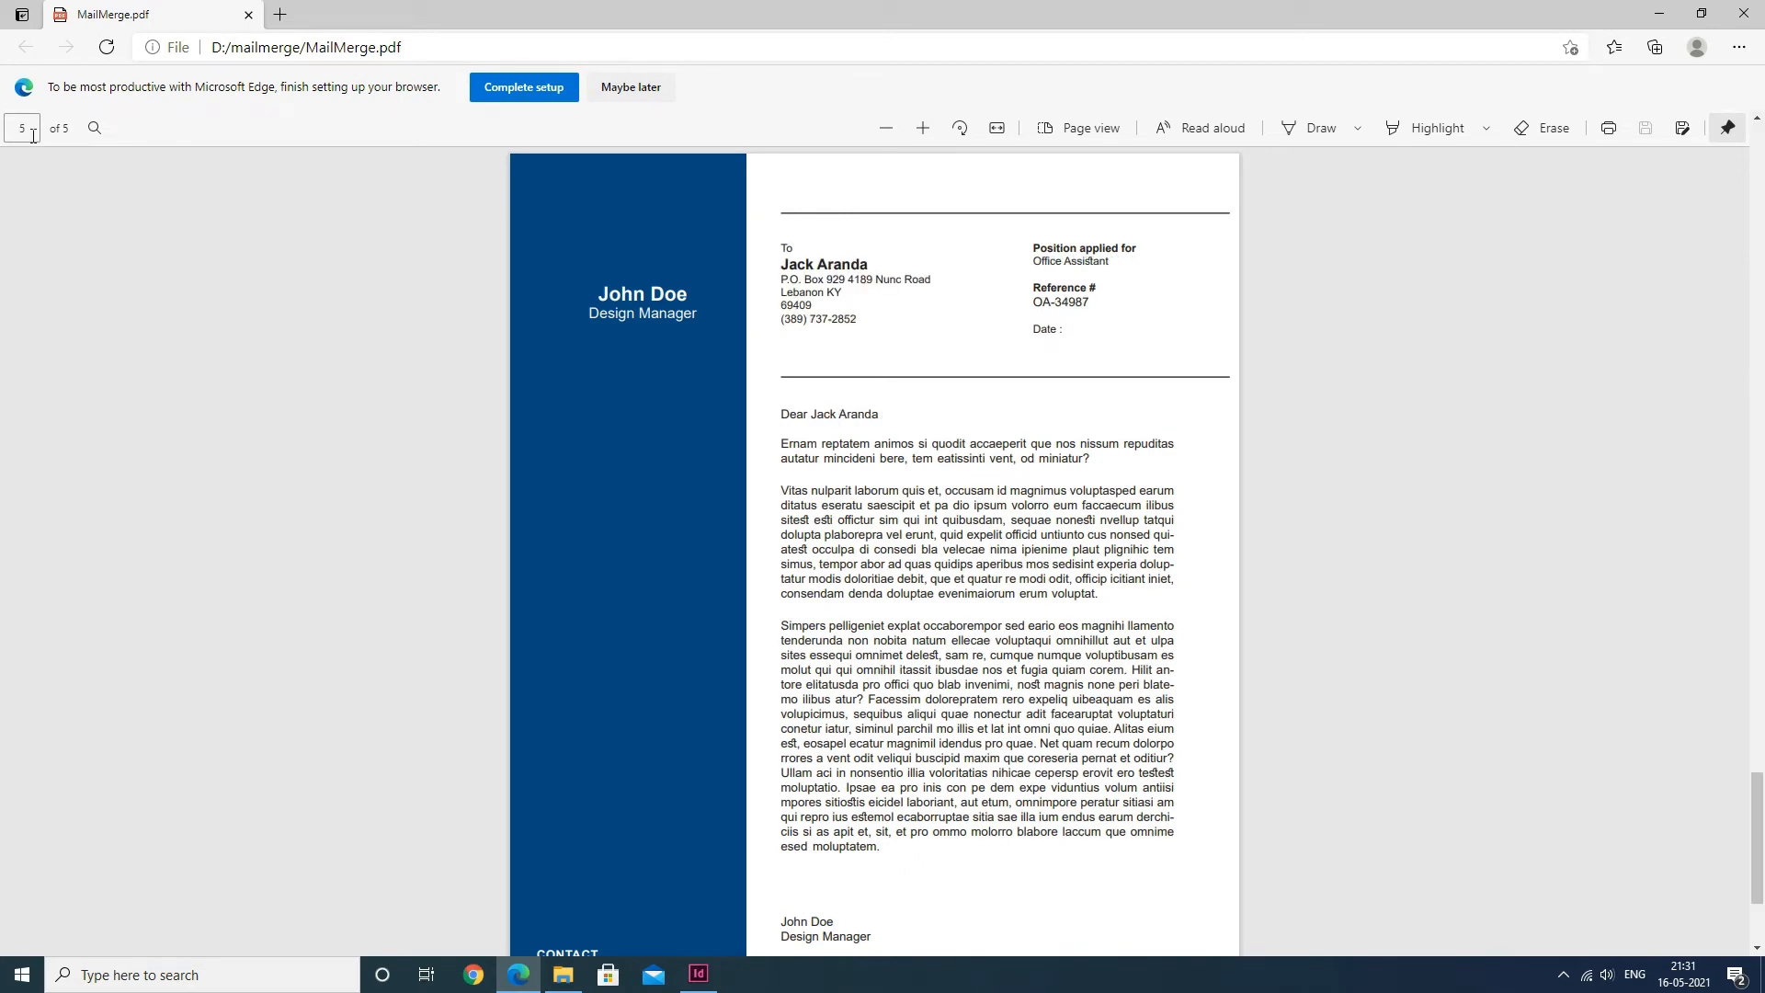
pyautogui.press('Left')
pyautogui.press('Left')
pyautogui.press('Left')
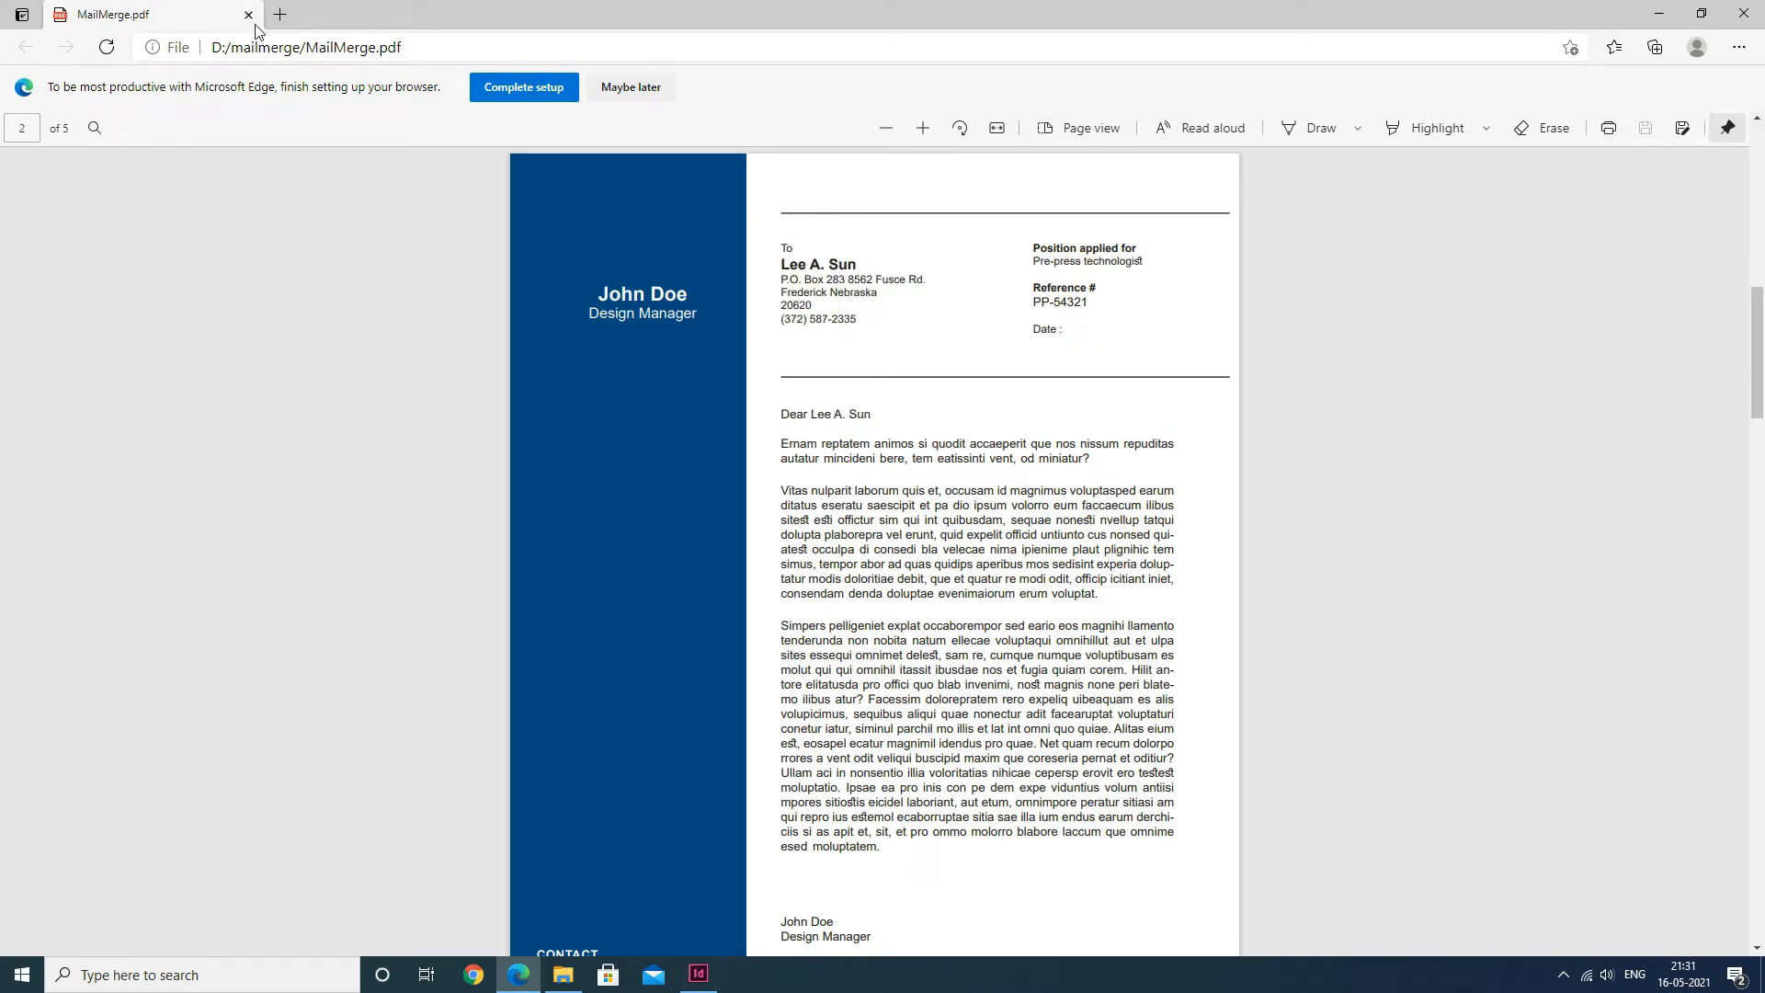
pyautogui.click(248, 14)
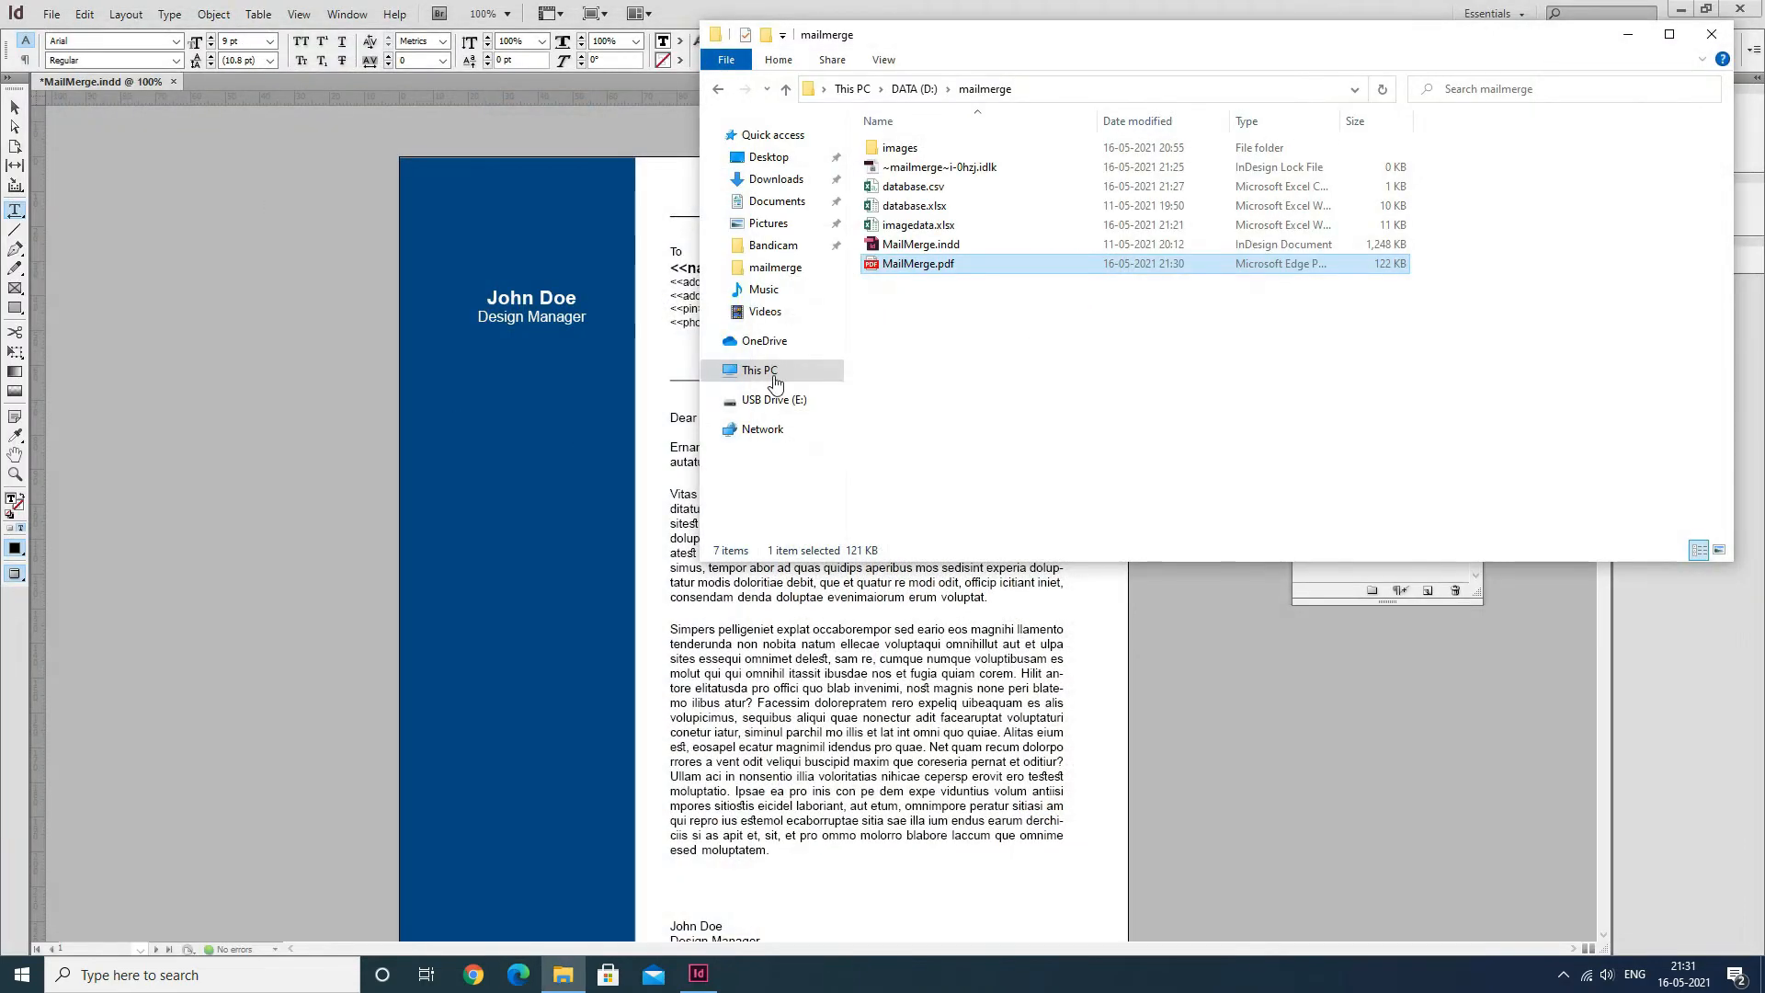
pyautogui.click(1708, 39)
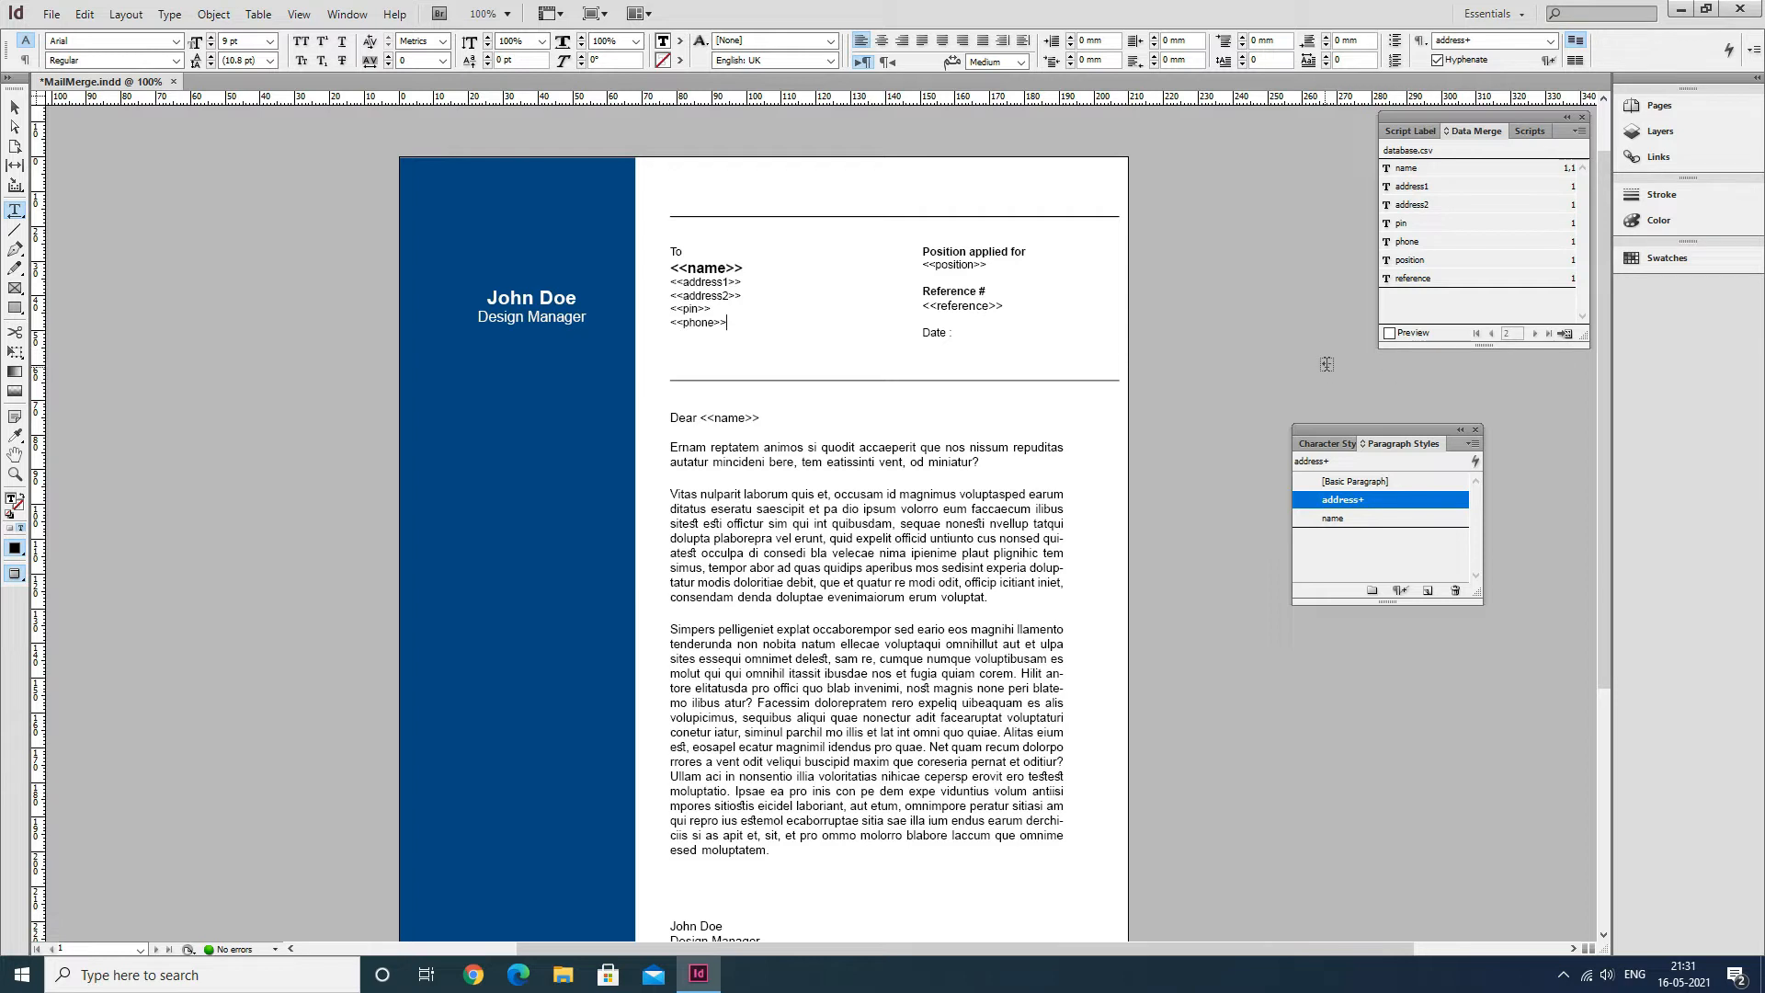
# Create a merged document from all records, with a single record per page and the overset text report enabled.
pyautogui.click(1581, 132)
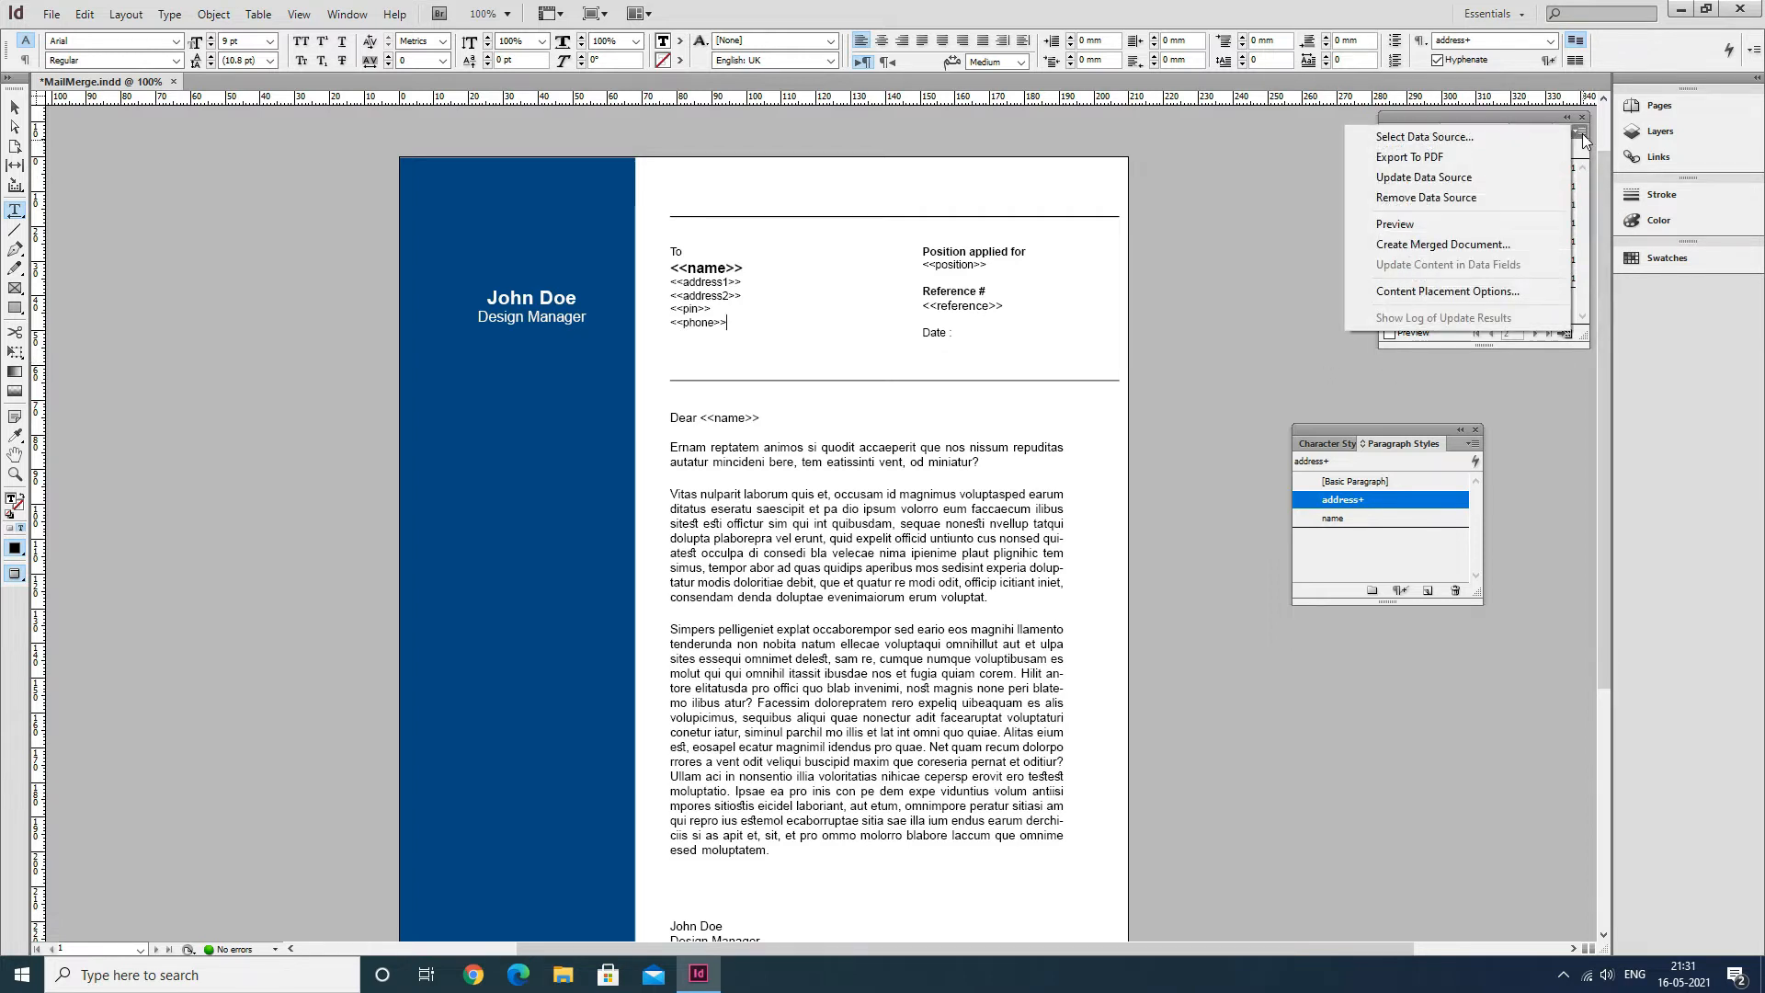
pyautogui.click(1458, 247)
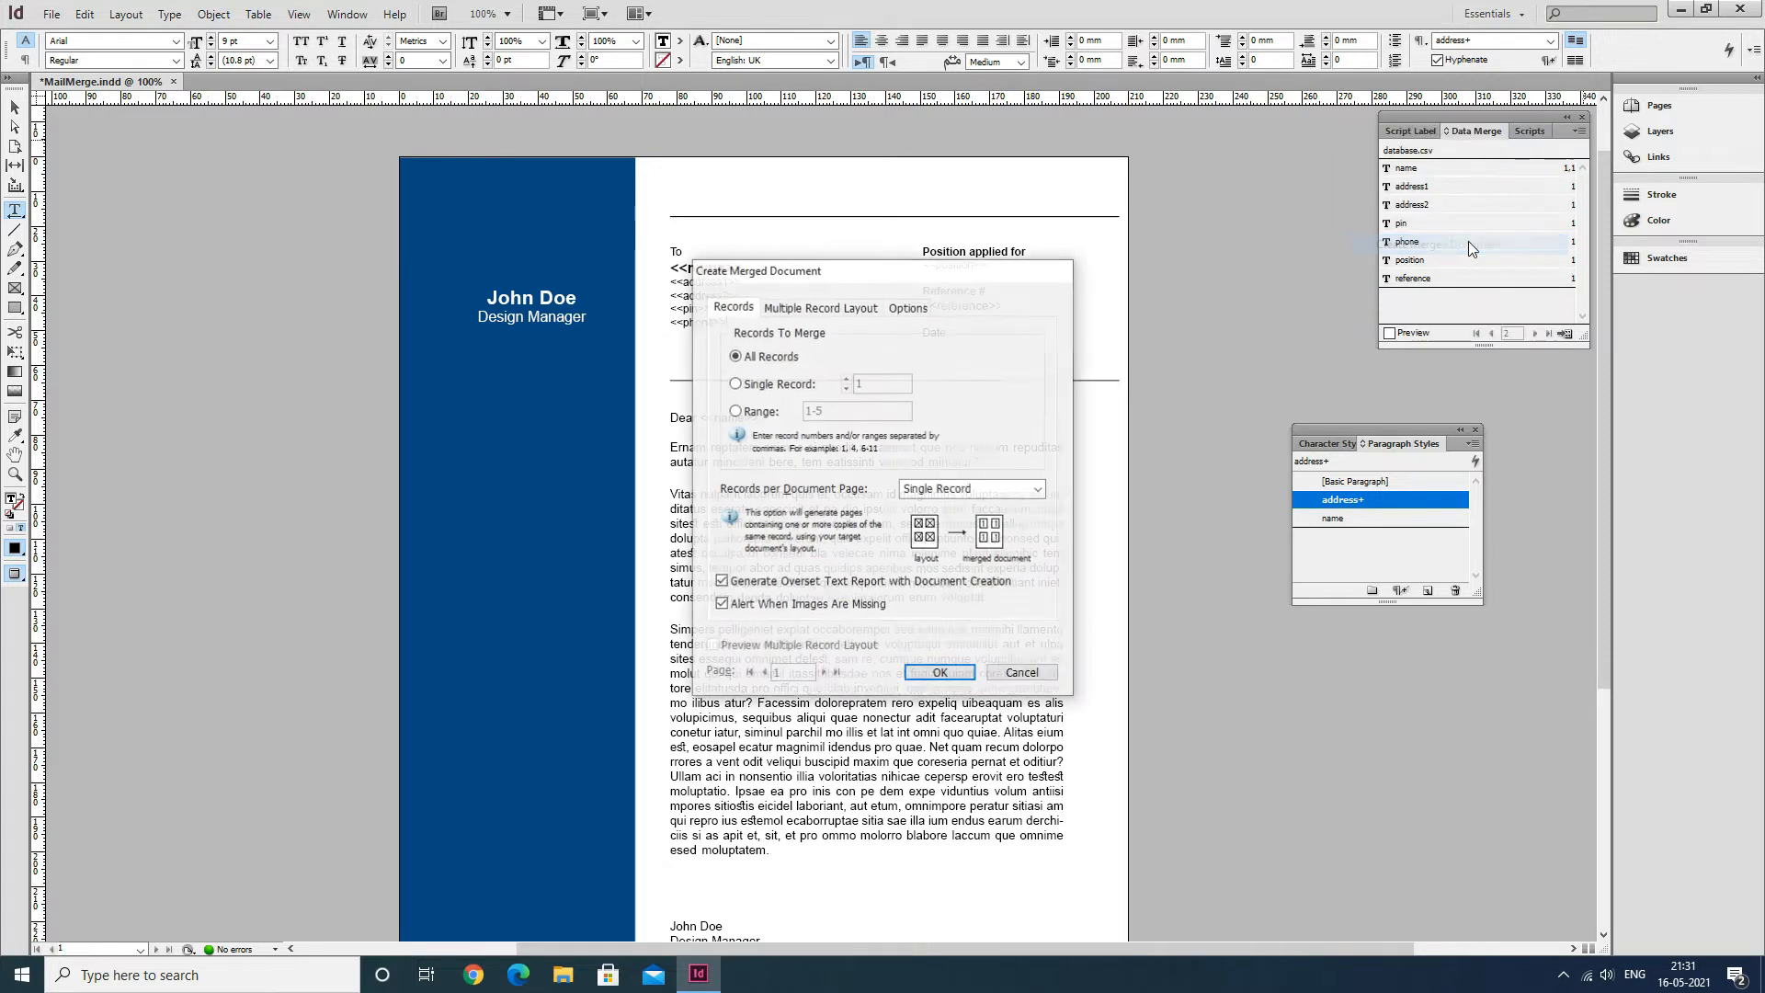
pyautogui.moveTo(905, 275); pyautogui.dragTo(1122, 139)
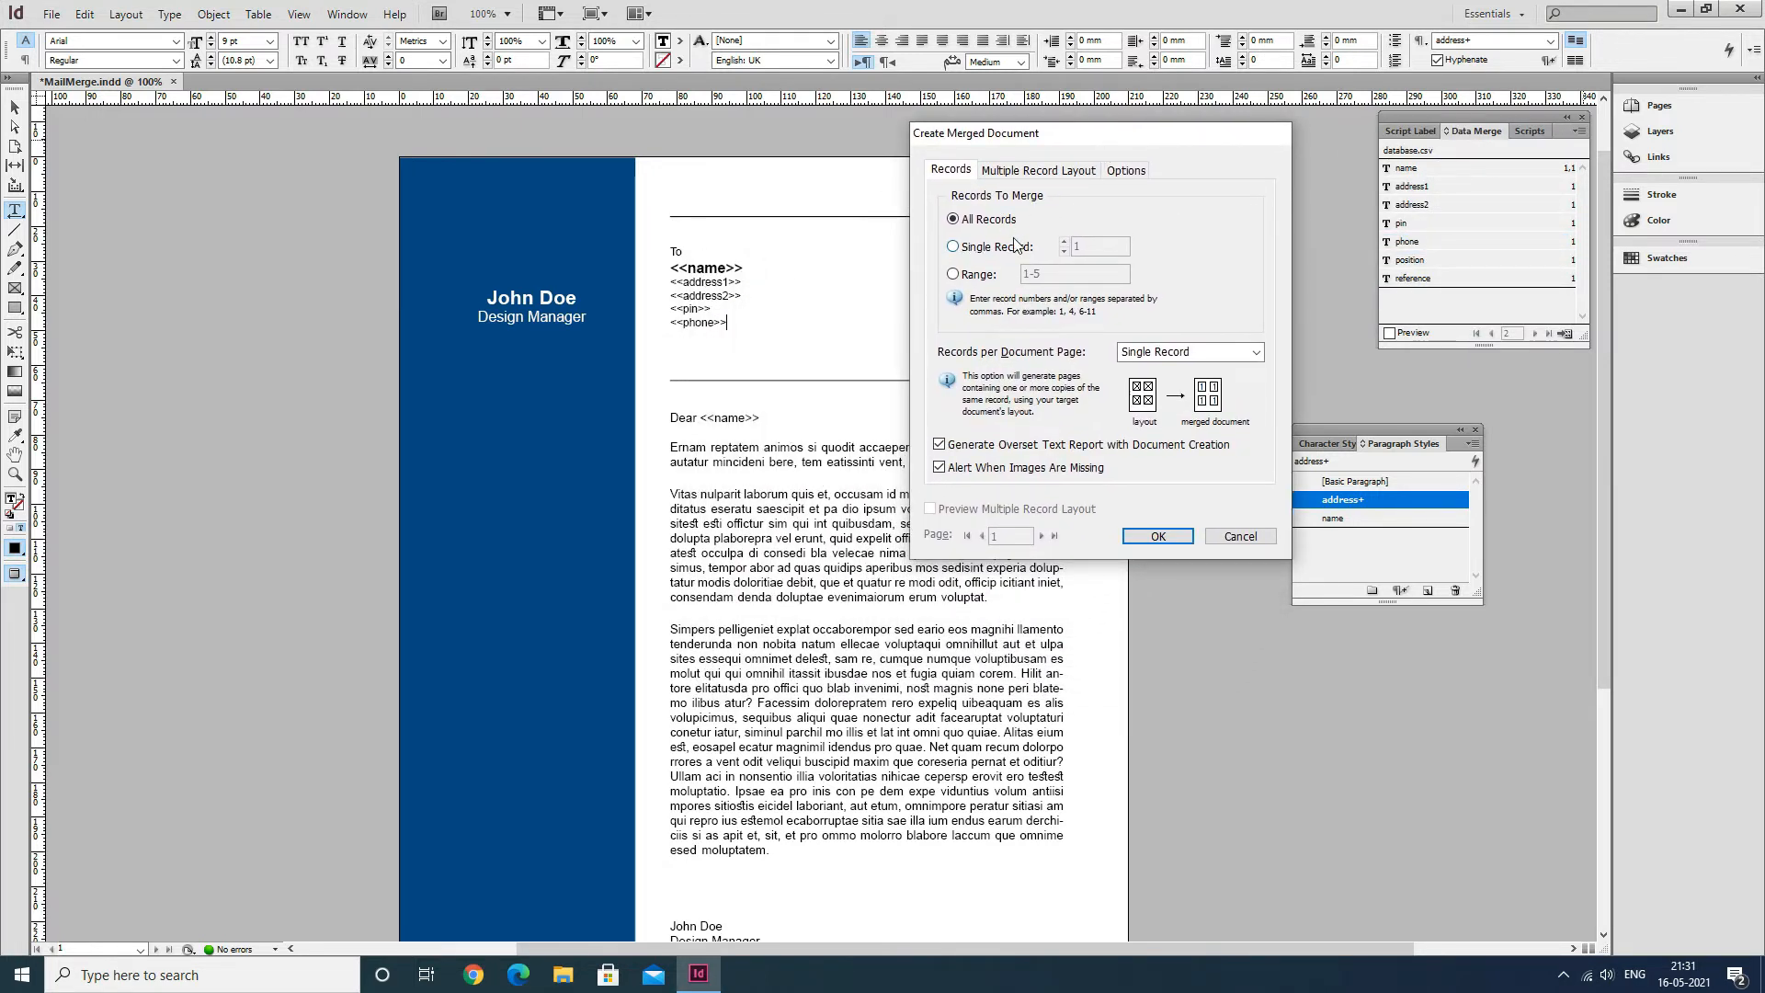
pyautogui.click(1160, 537)
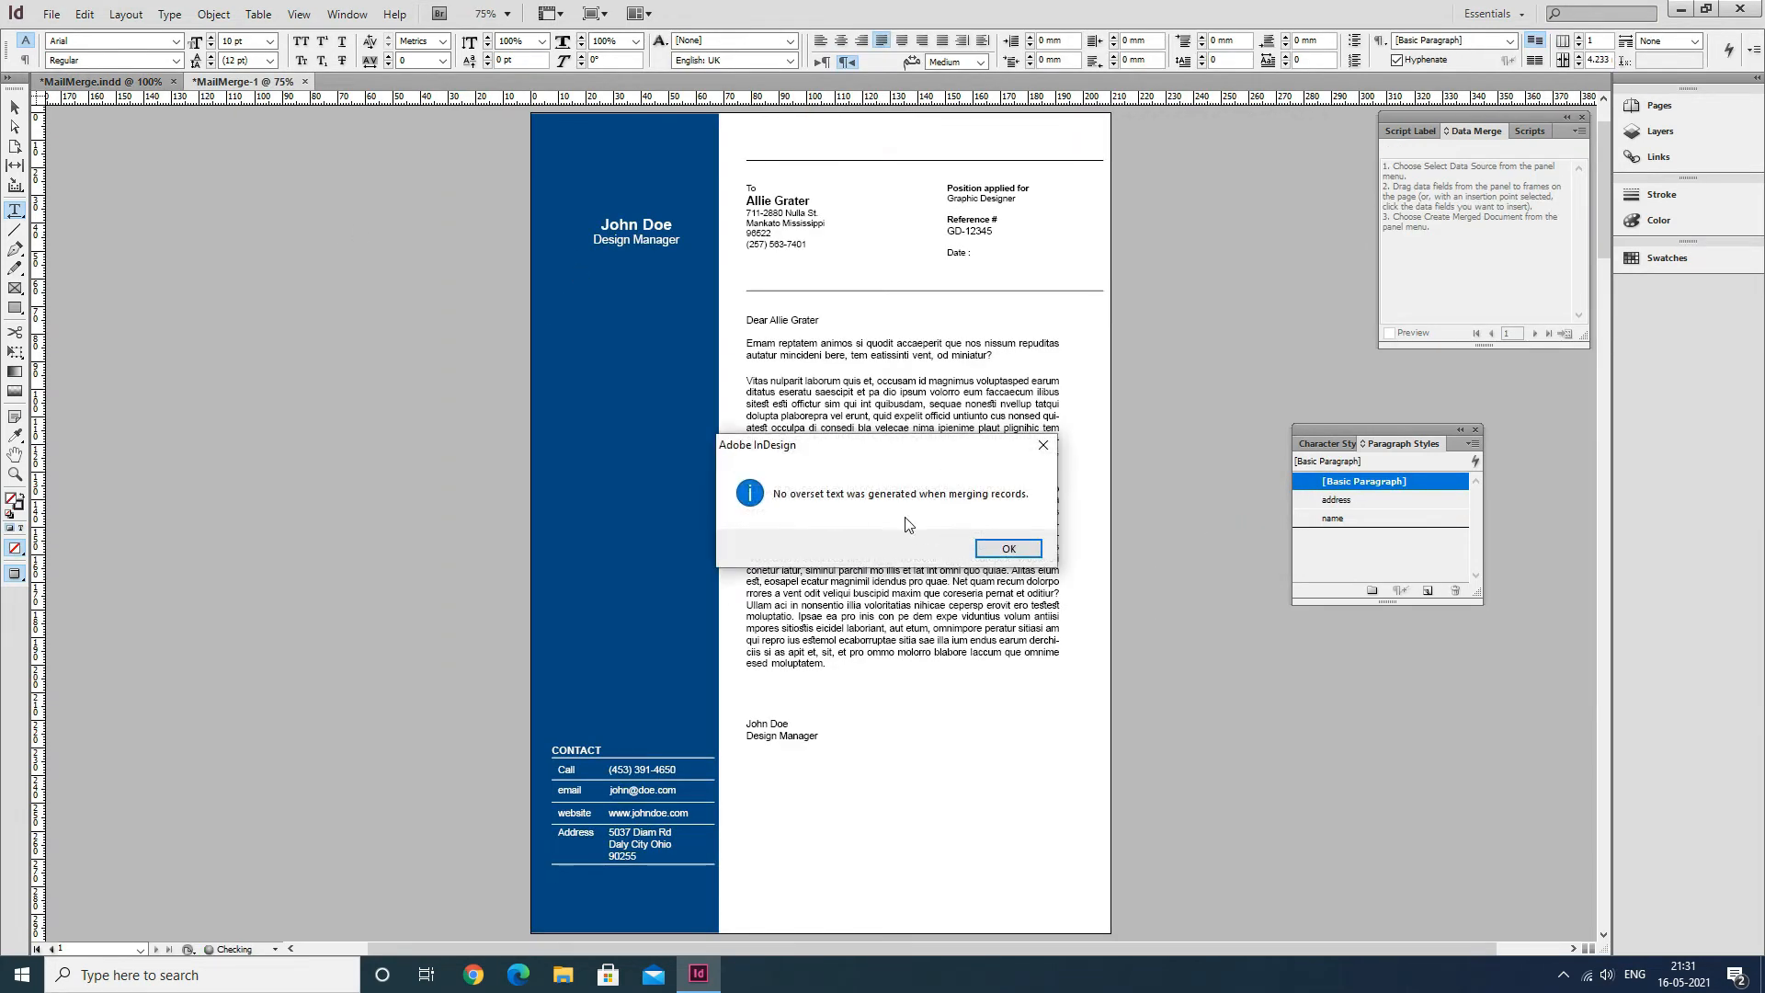
pyautogui.click(1002, 548)
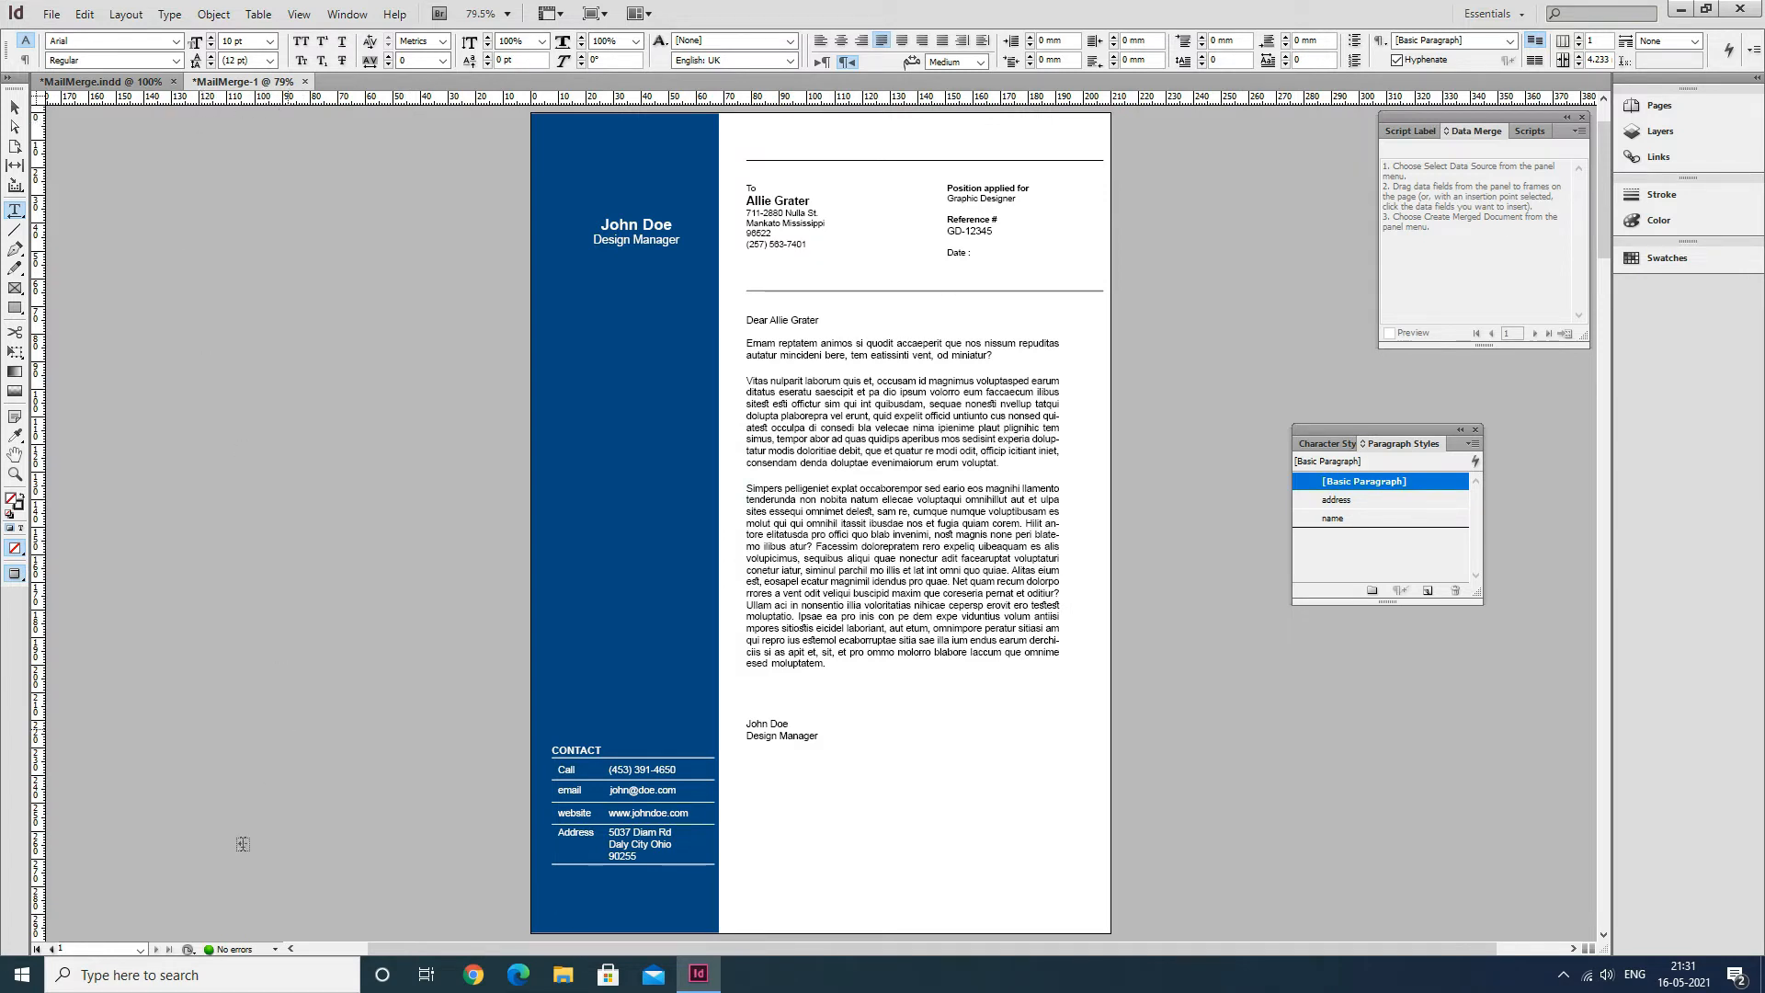
# Look through the merged document by going to pages 2 and 4 and back to page 1.
pyautogui.click(139, 949)
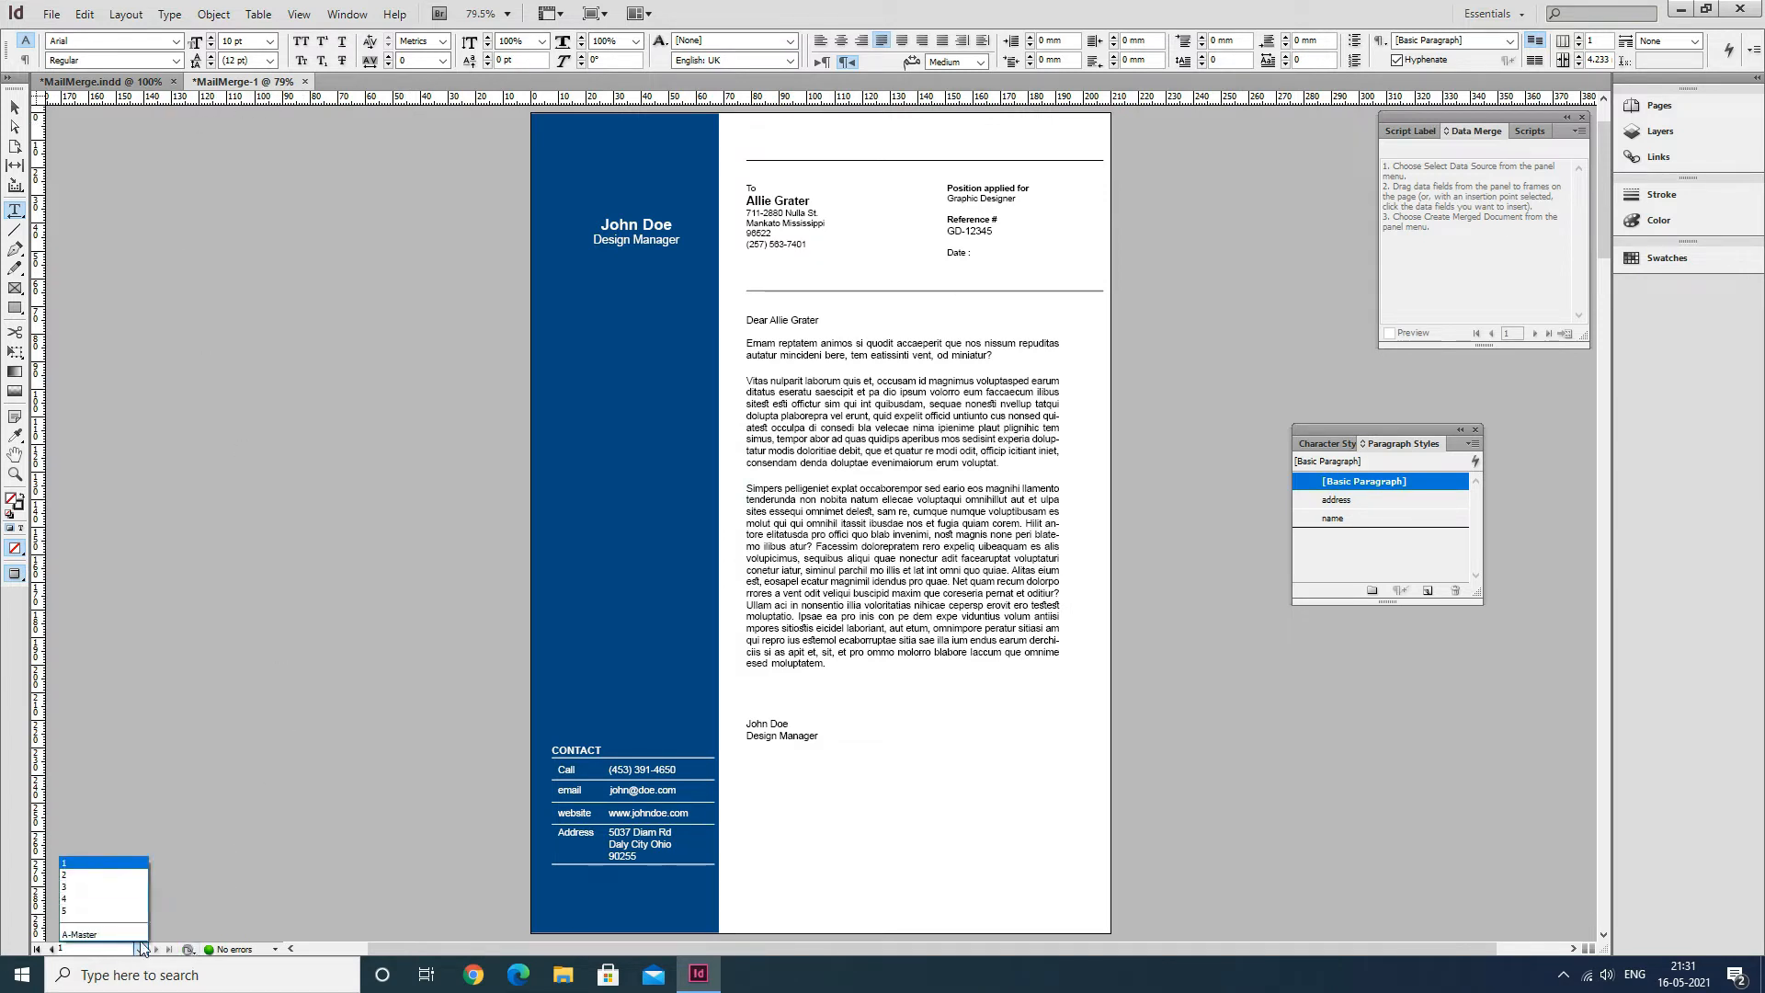
pyautogui.click(103, 874)
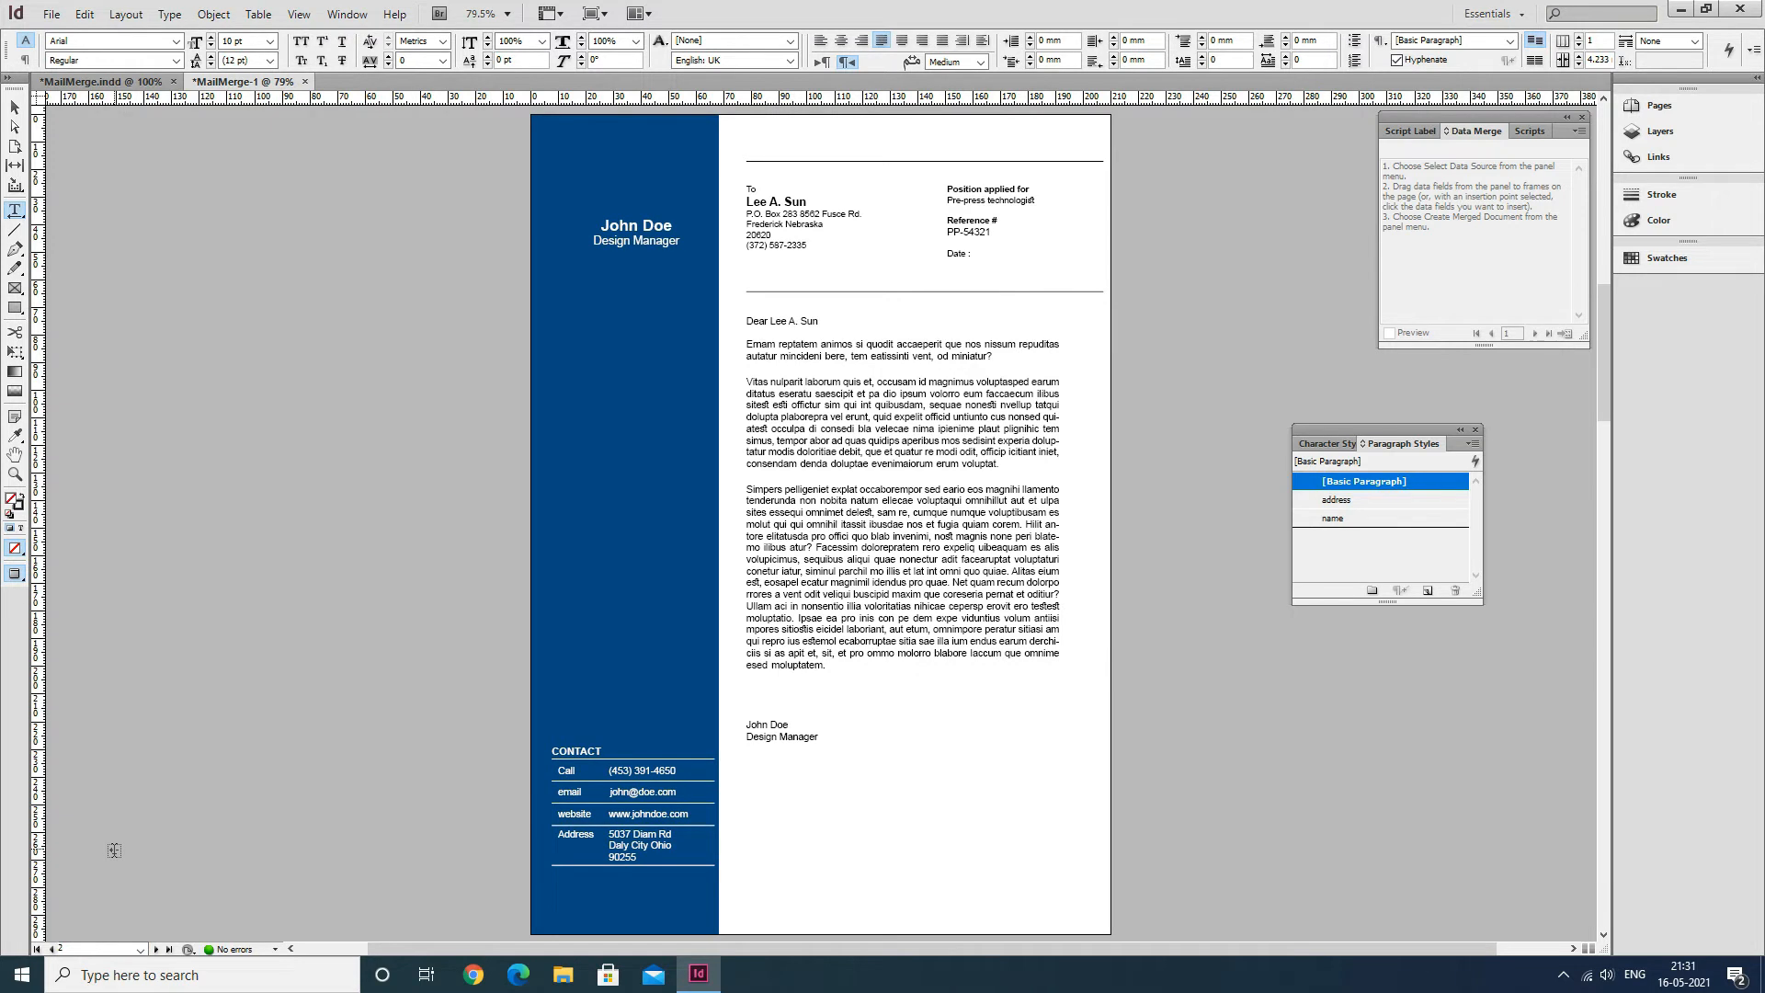
pyautogui.click(140, 949)
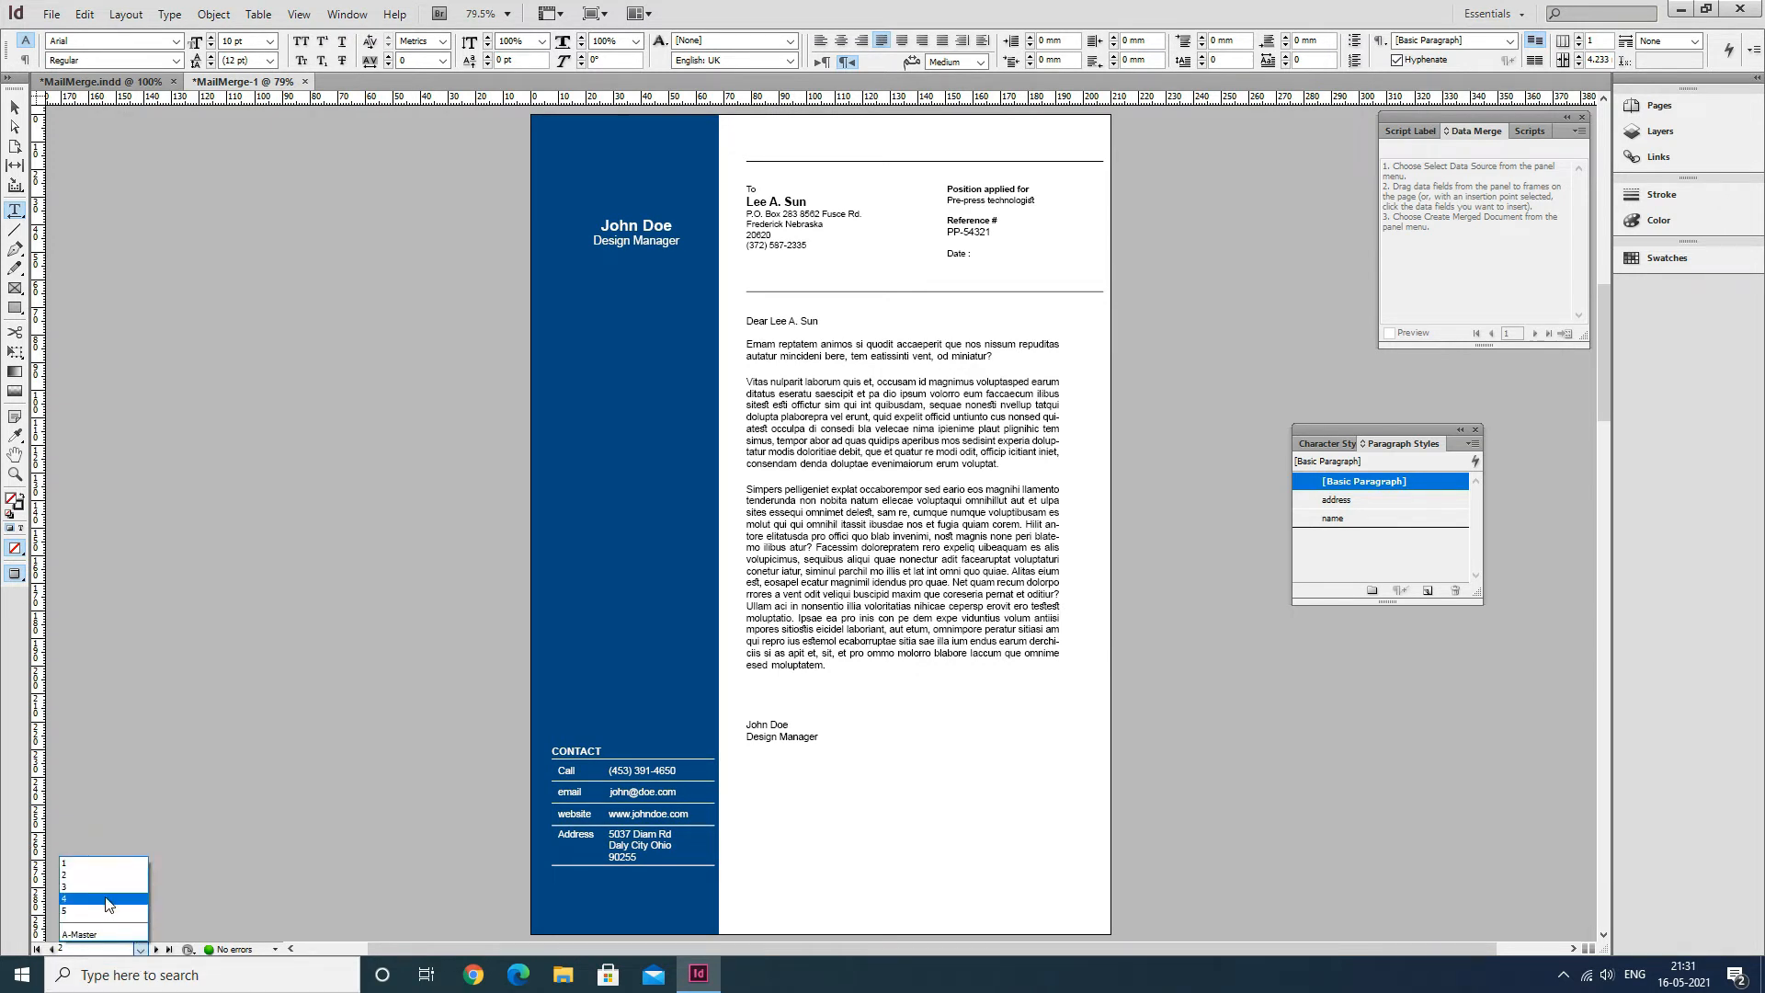
pyautogui.click(107, 899)
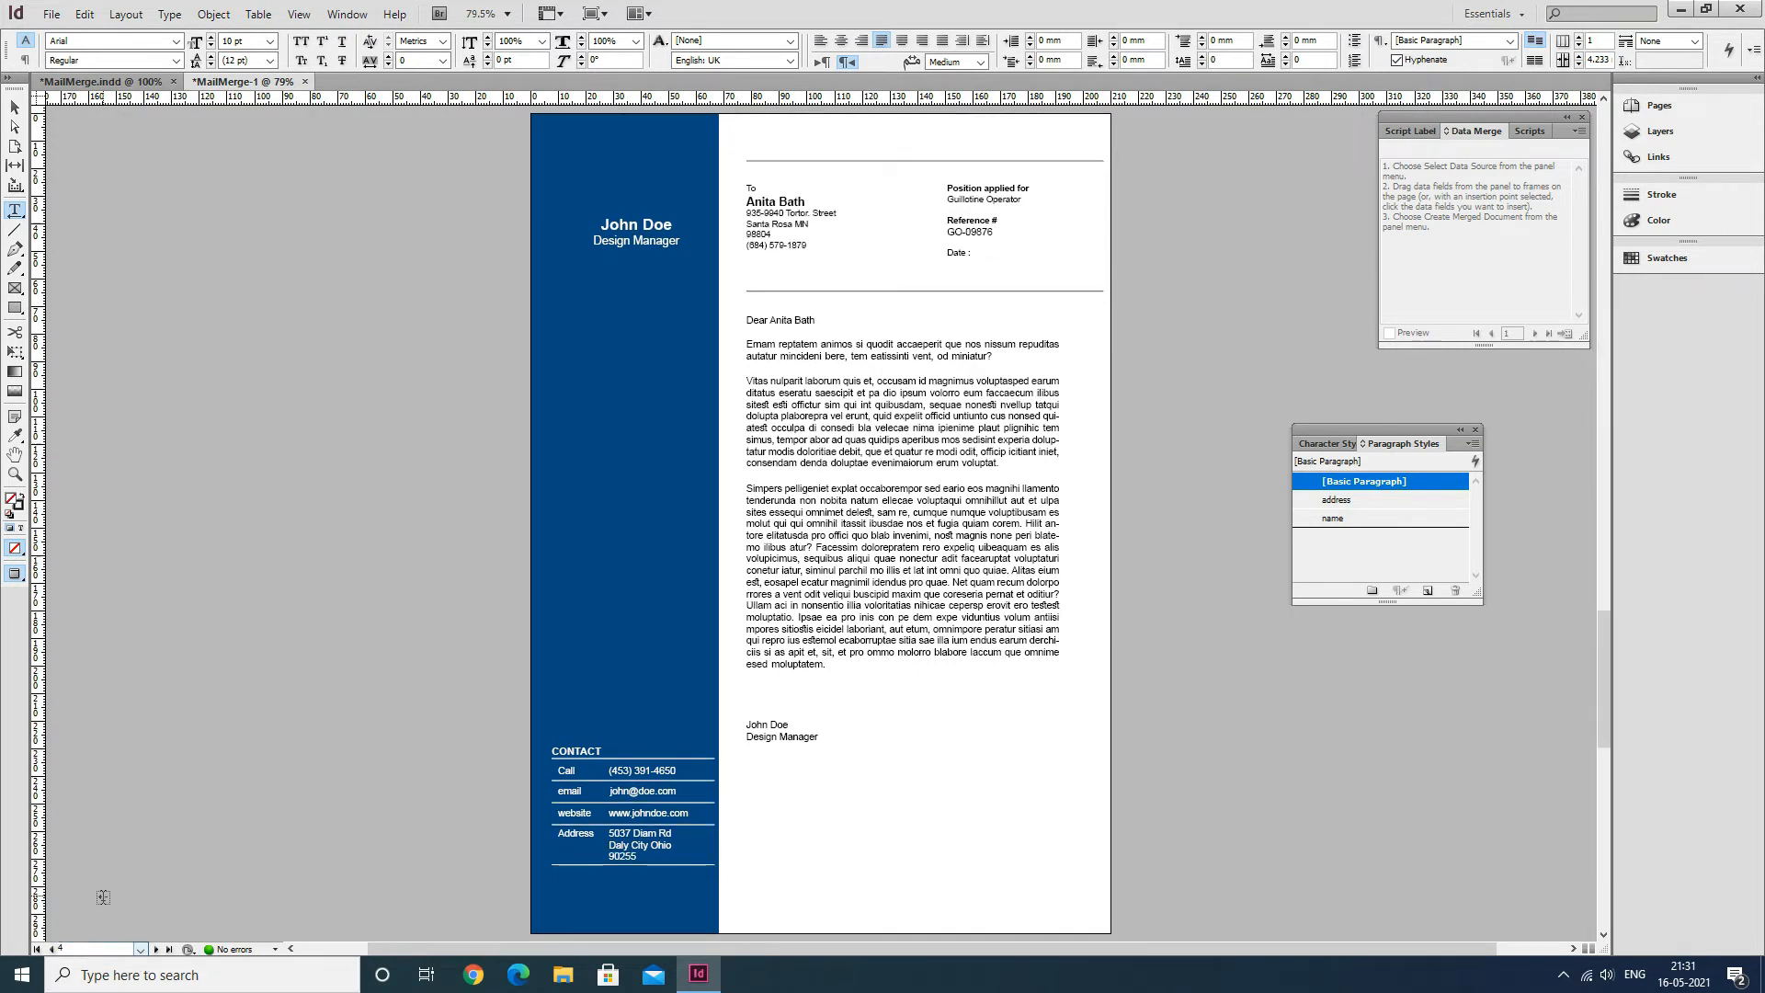
pyautogui.click(142, 951)
pyautogui.click(103, 864)
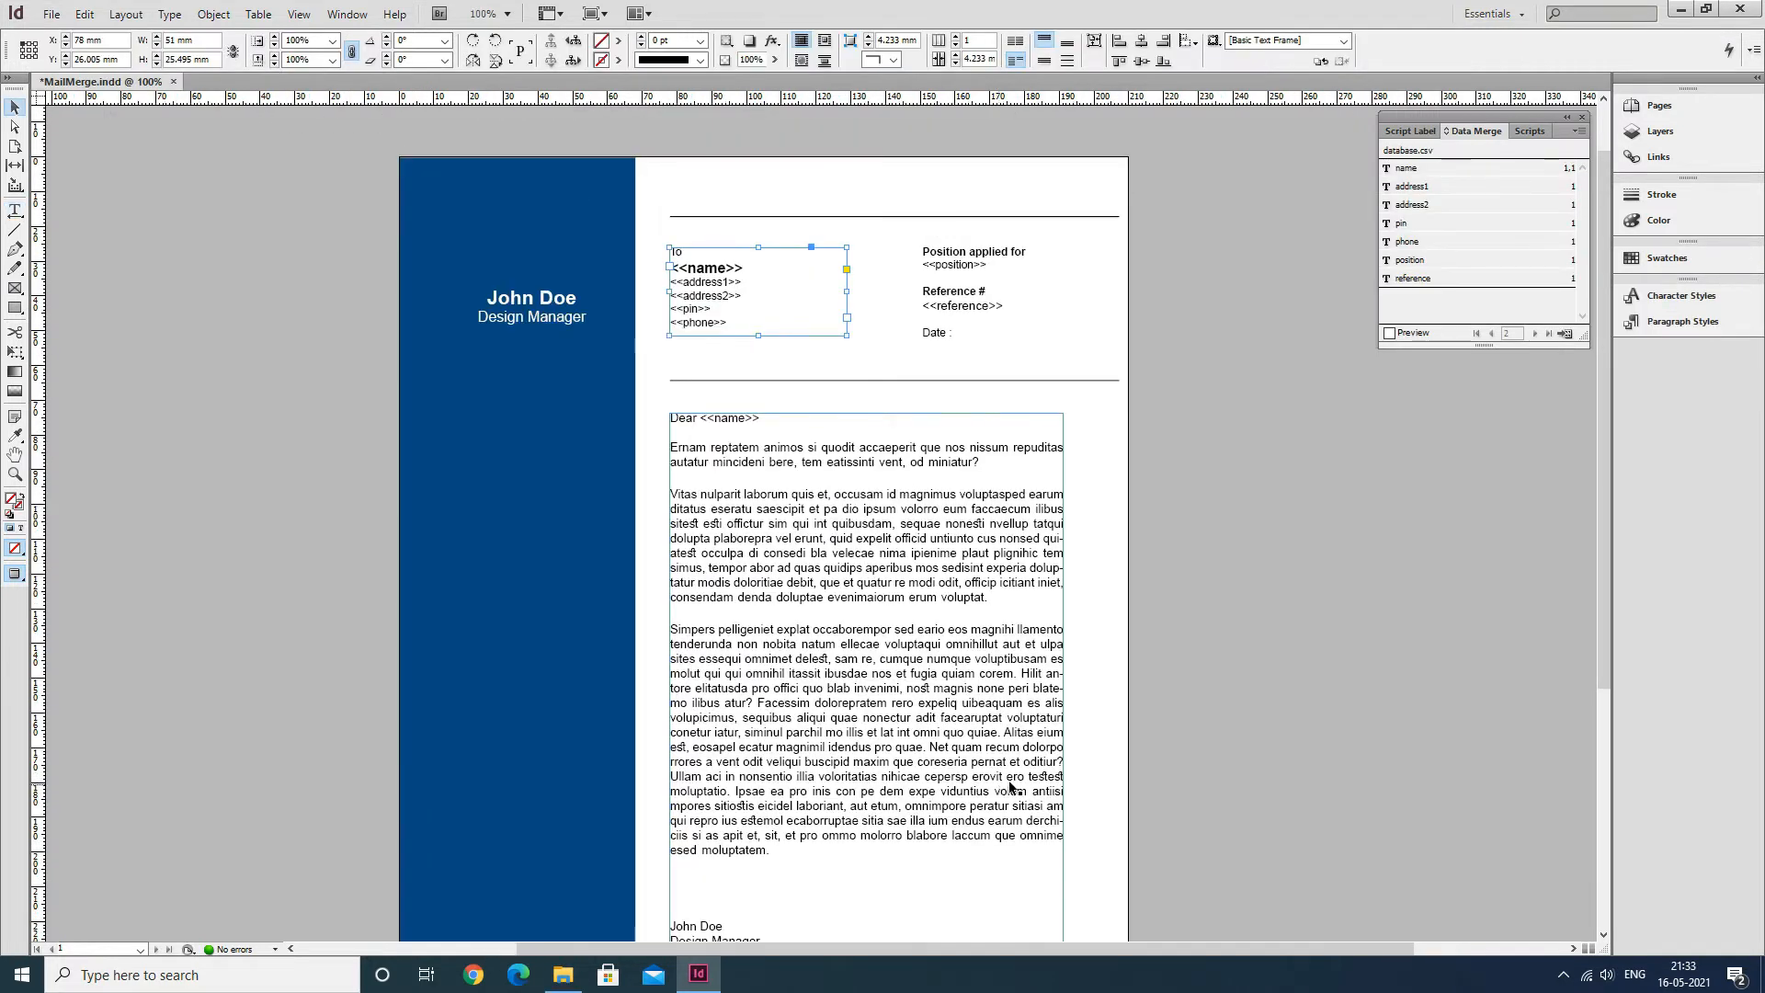
# Close MailMerge.indd without saving and create a new one-page A4 portrait print document without facing pages.
pyautogui.click(174, 82)
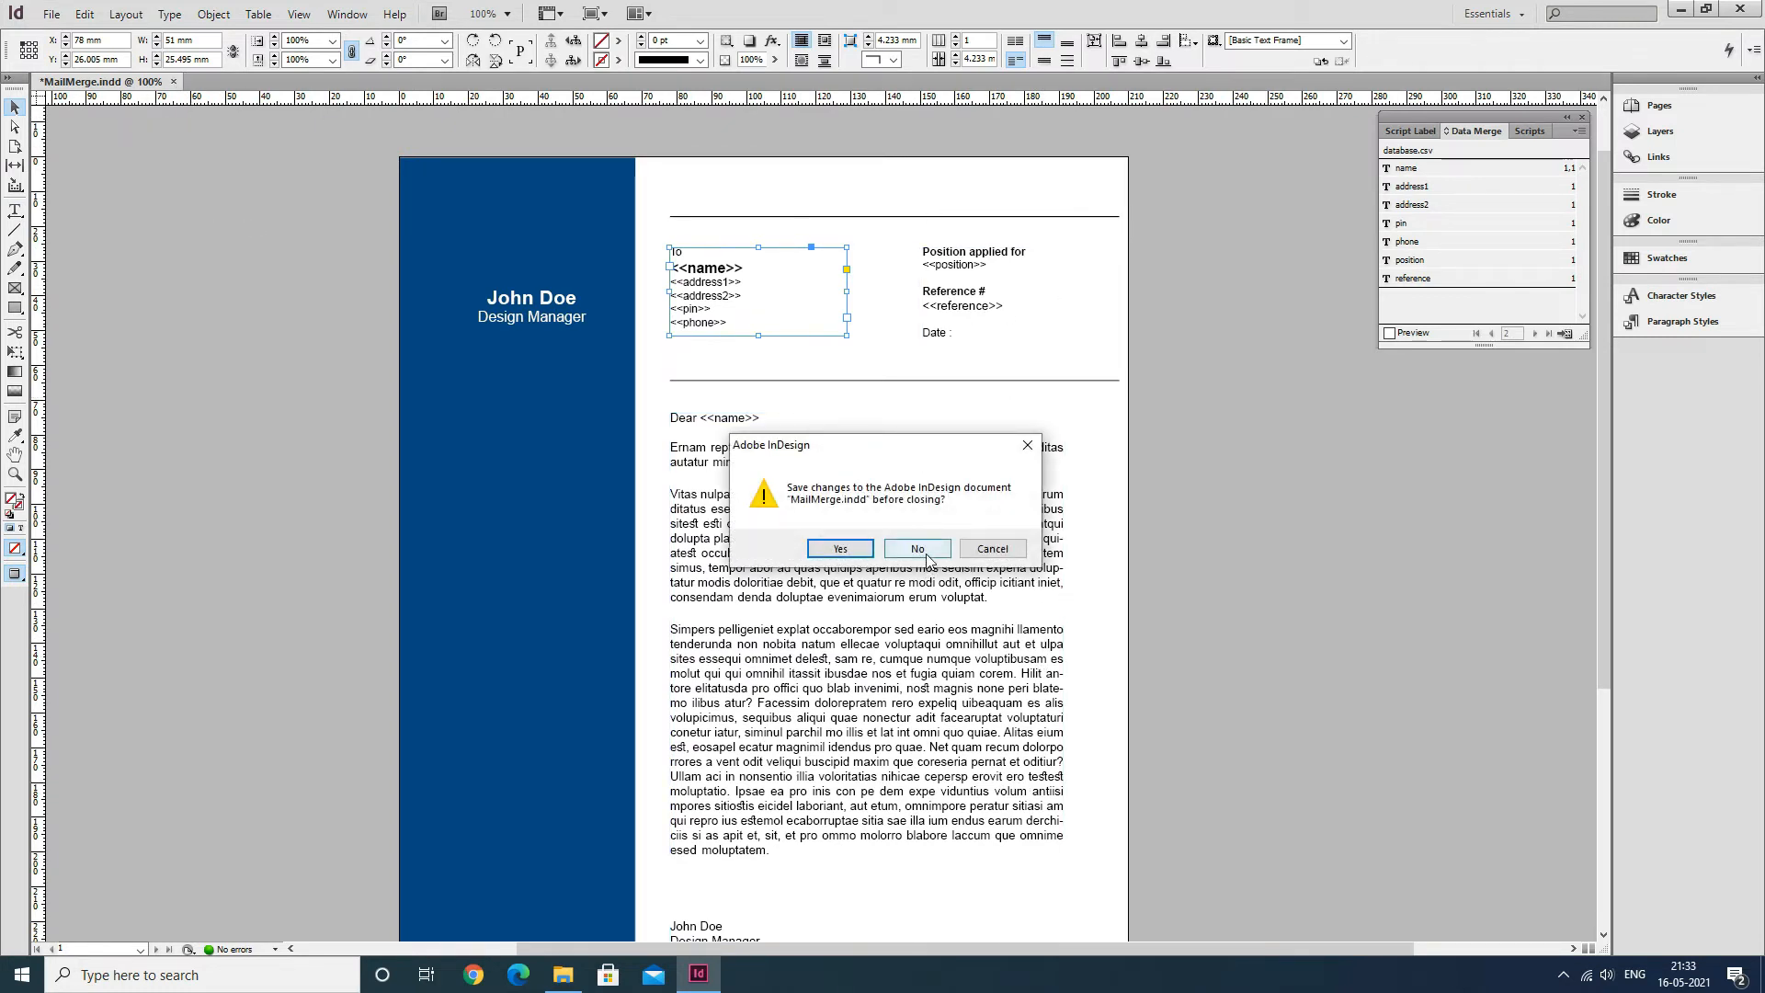
pyautogui.click(927, 545)
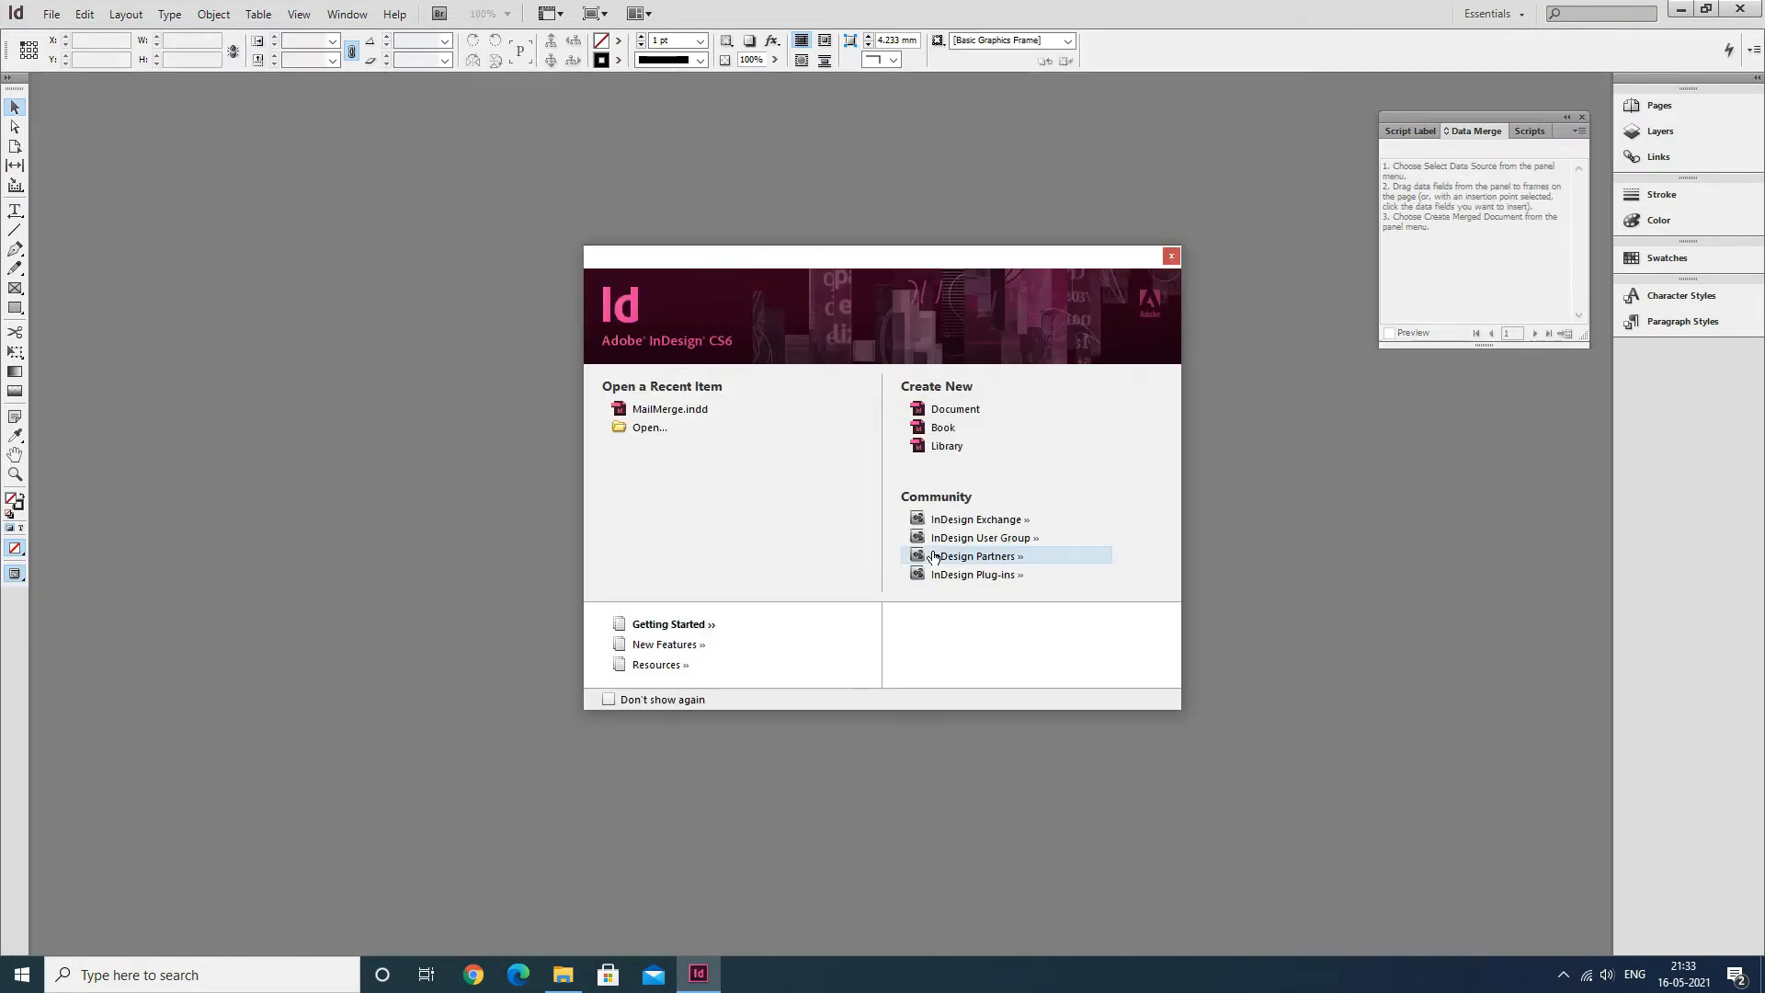
pyautogui.click(980, 409)
pyautogui.click(908, 393)
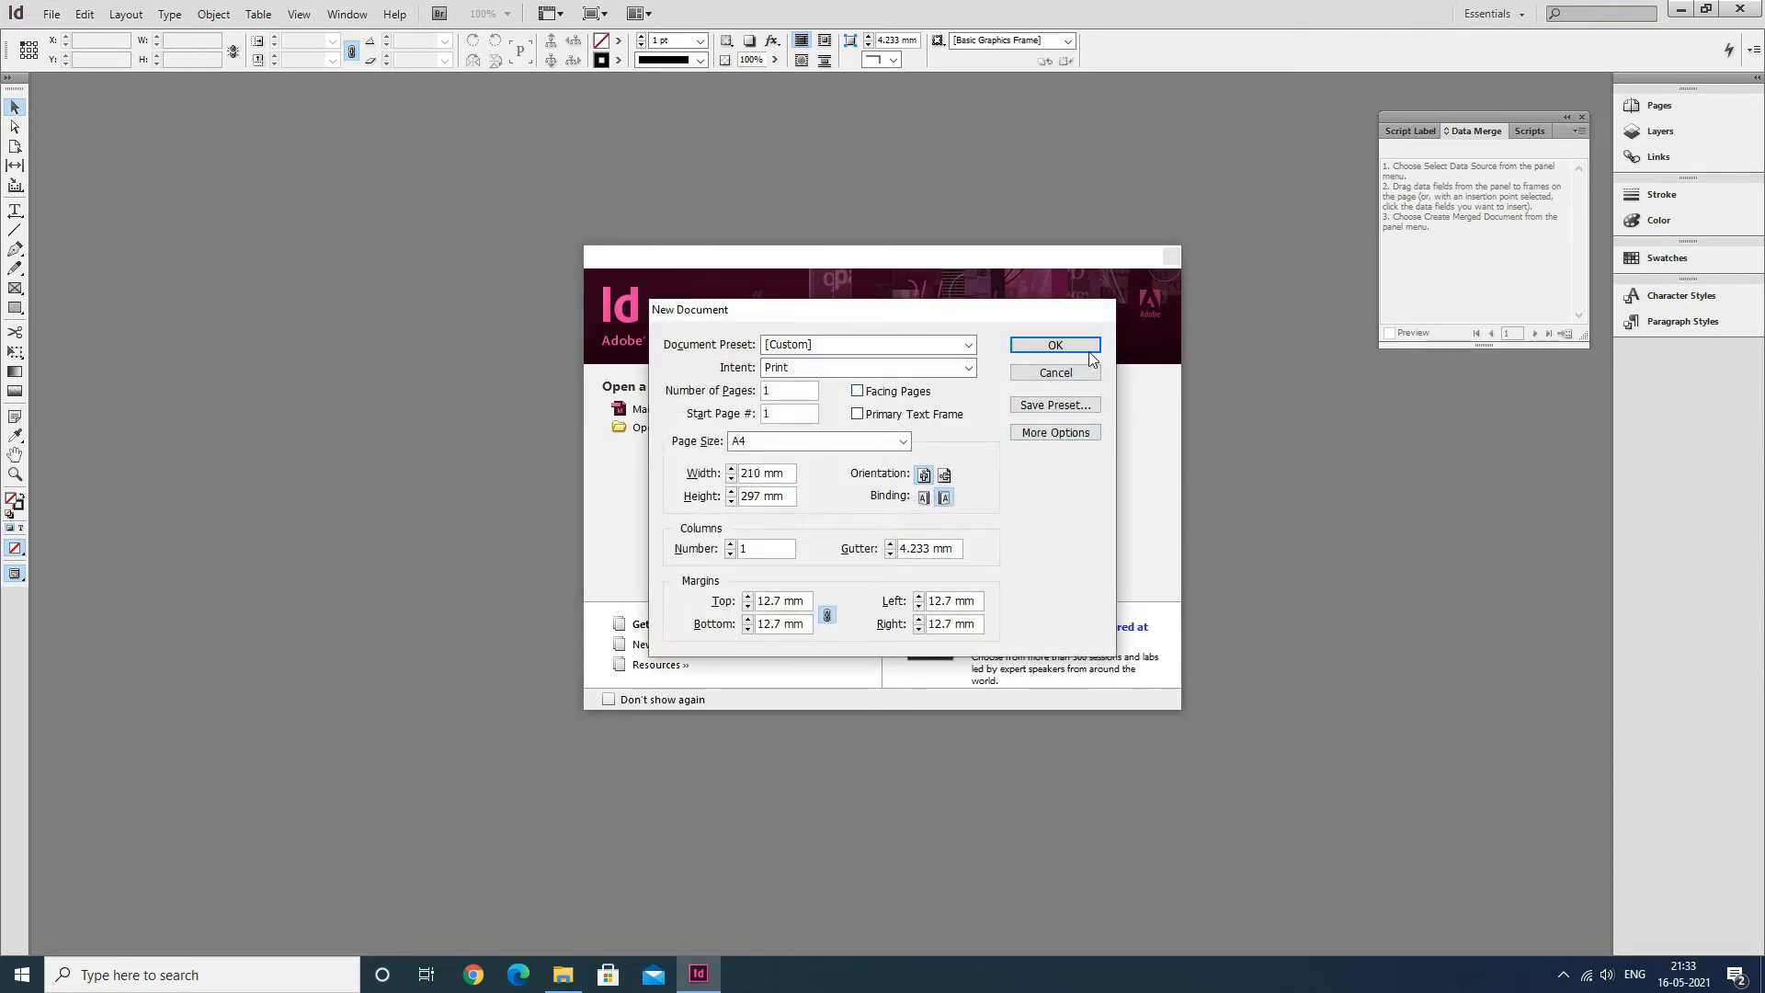
pyautogui.click(1084, 345)
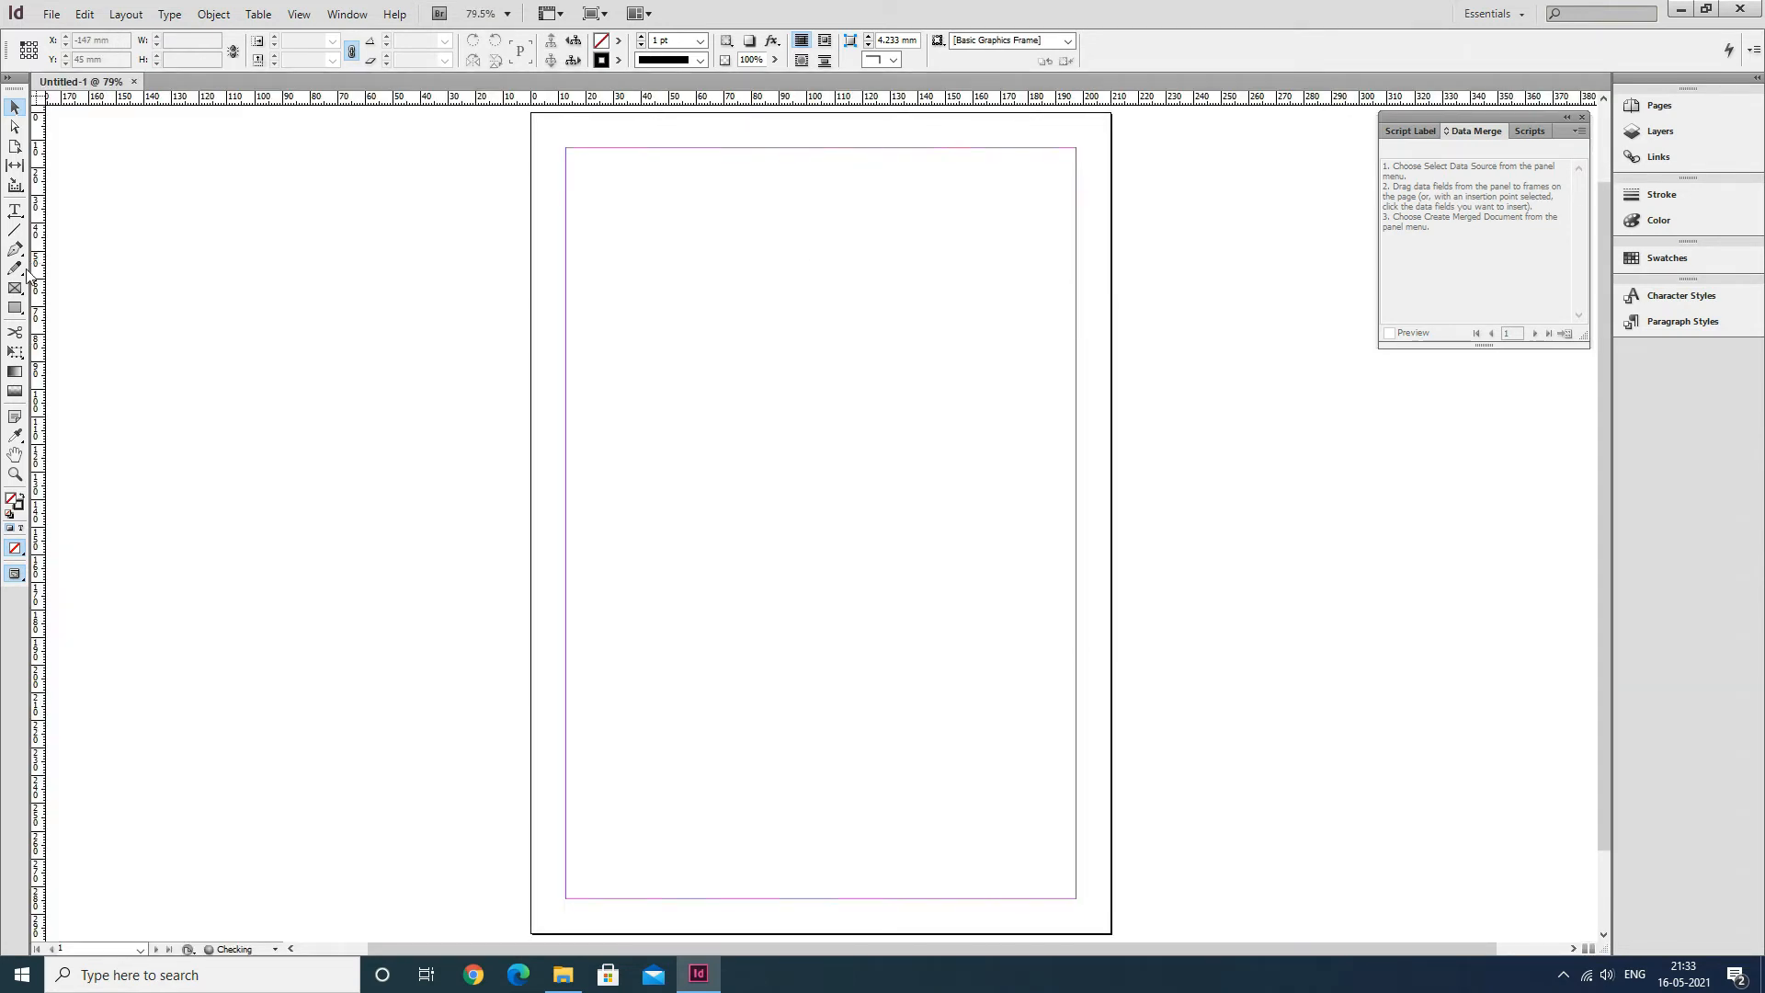
# Draw a rectangle frame about 50 by 44 mm near the page's upper-left corner and a text frame about 55 by 24 mm below it.
pyautogui.click(15, 287)
pyautogui.moveTo(598, 175); pyautogui.dragTo(734, 294)
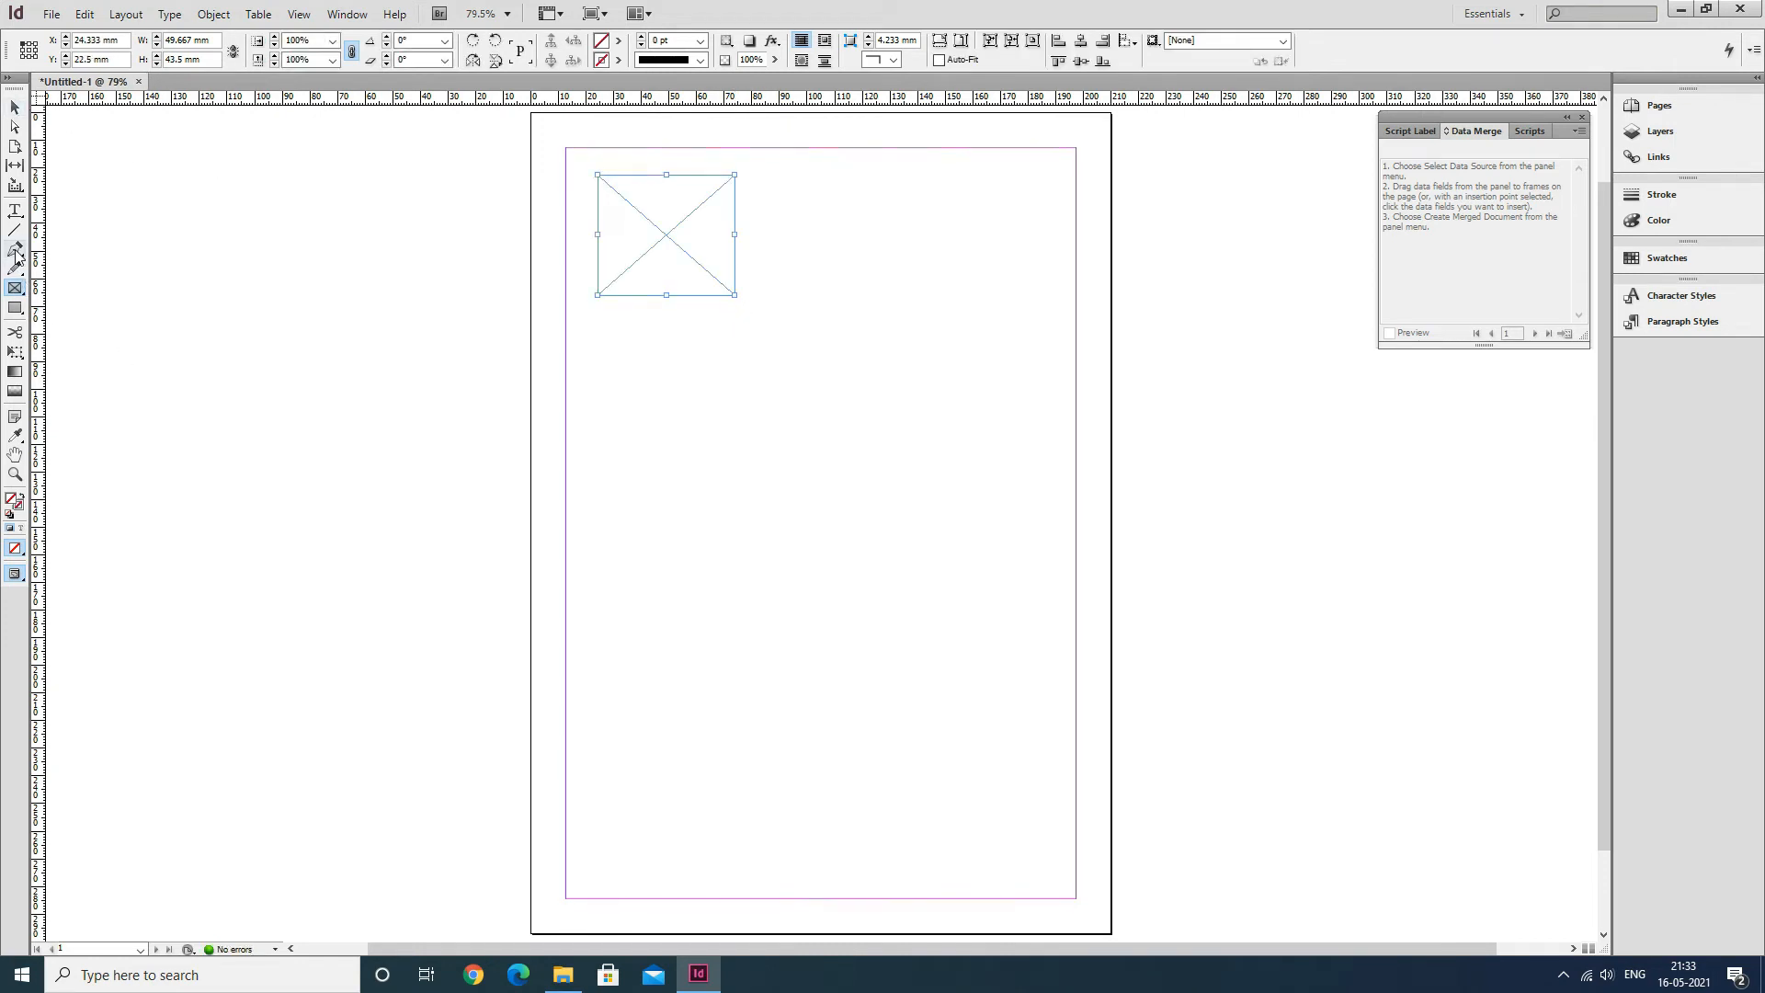
pyautogui.click(29, 215)
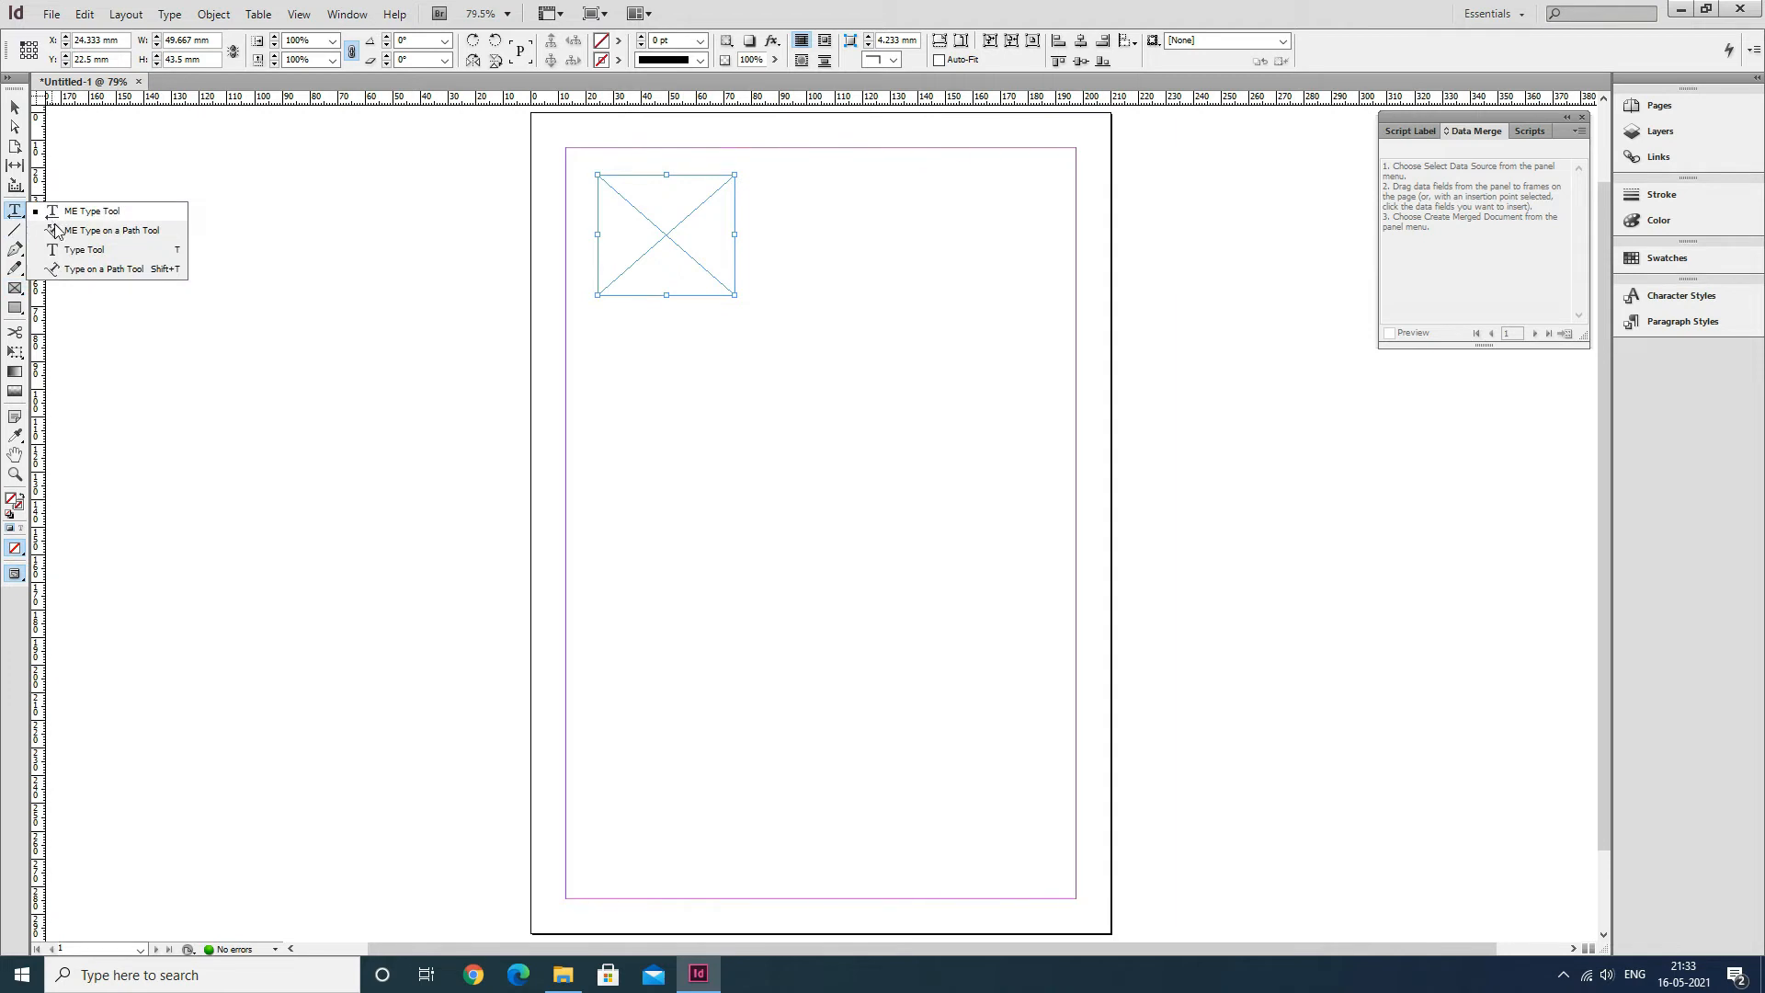
pyautogui.click(81, 248)
pyautogui.click(662, 352)
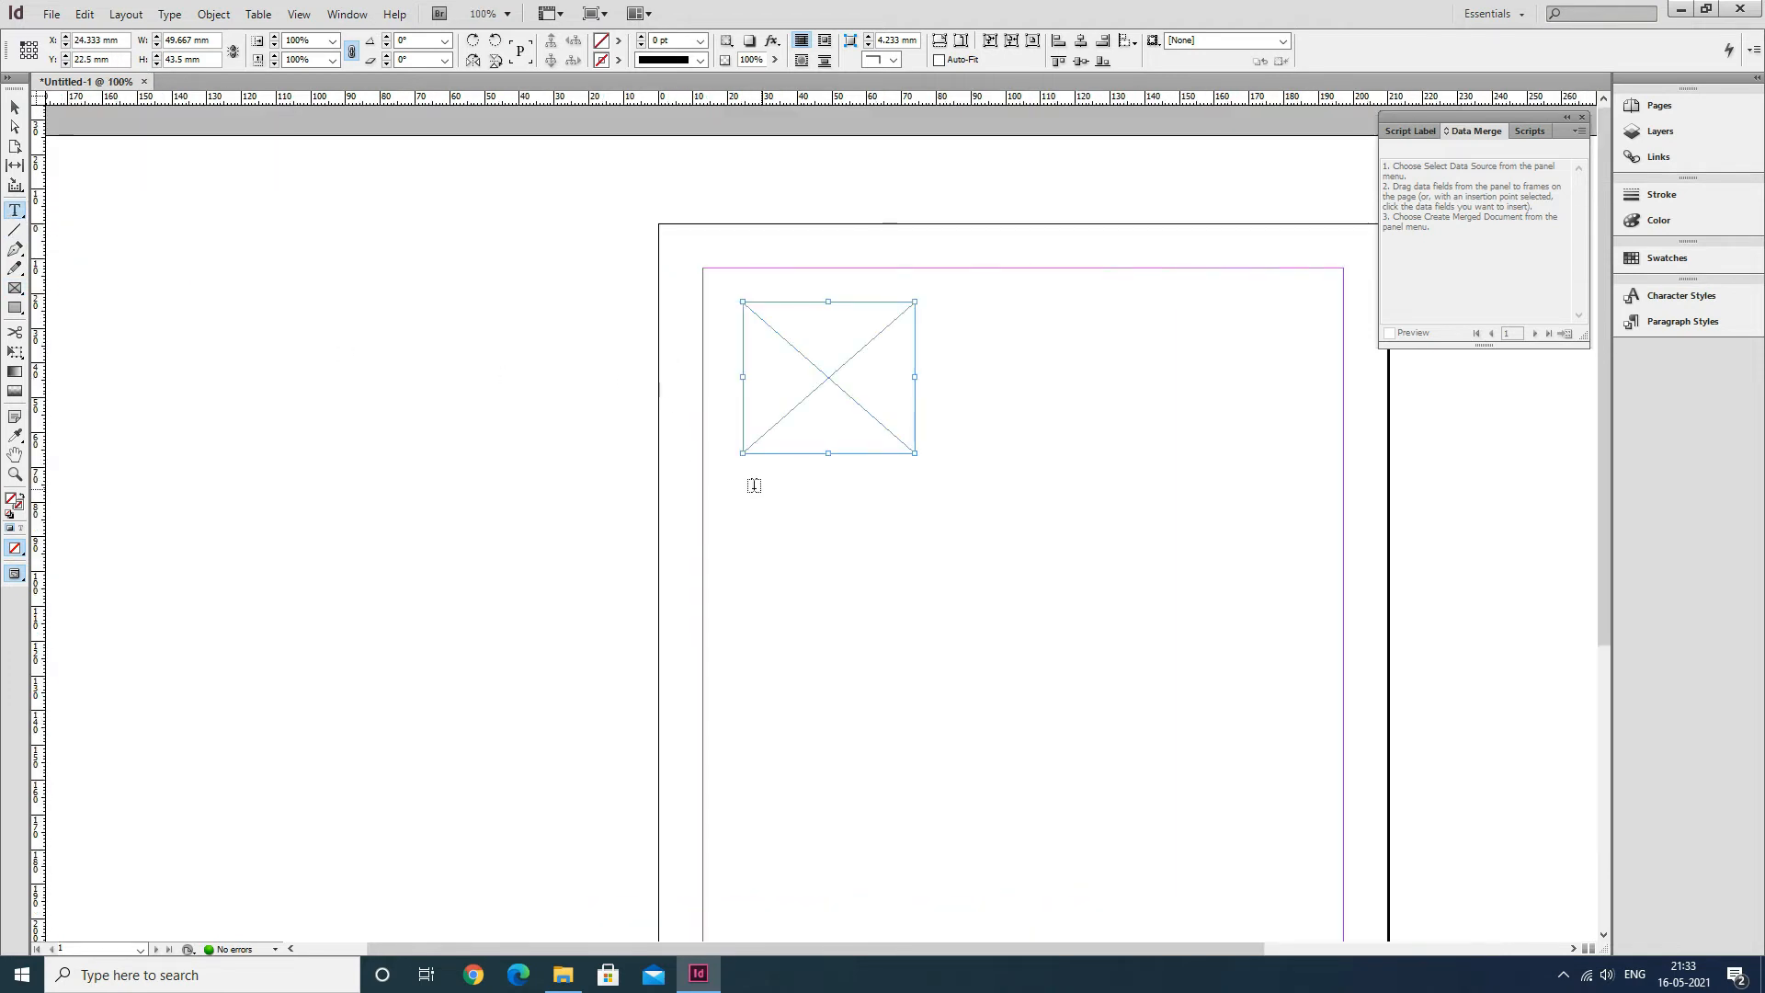
pyautogui.moveTo(738, 476); pyautogui.dragTo(930, 558)
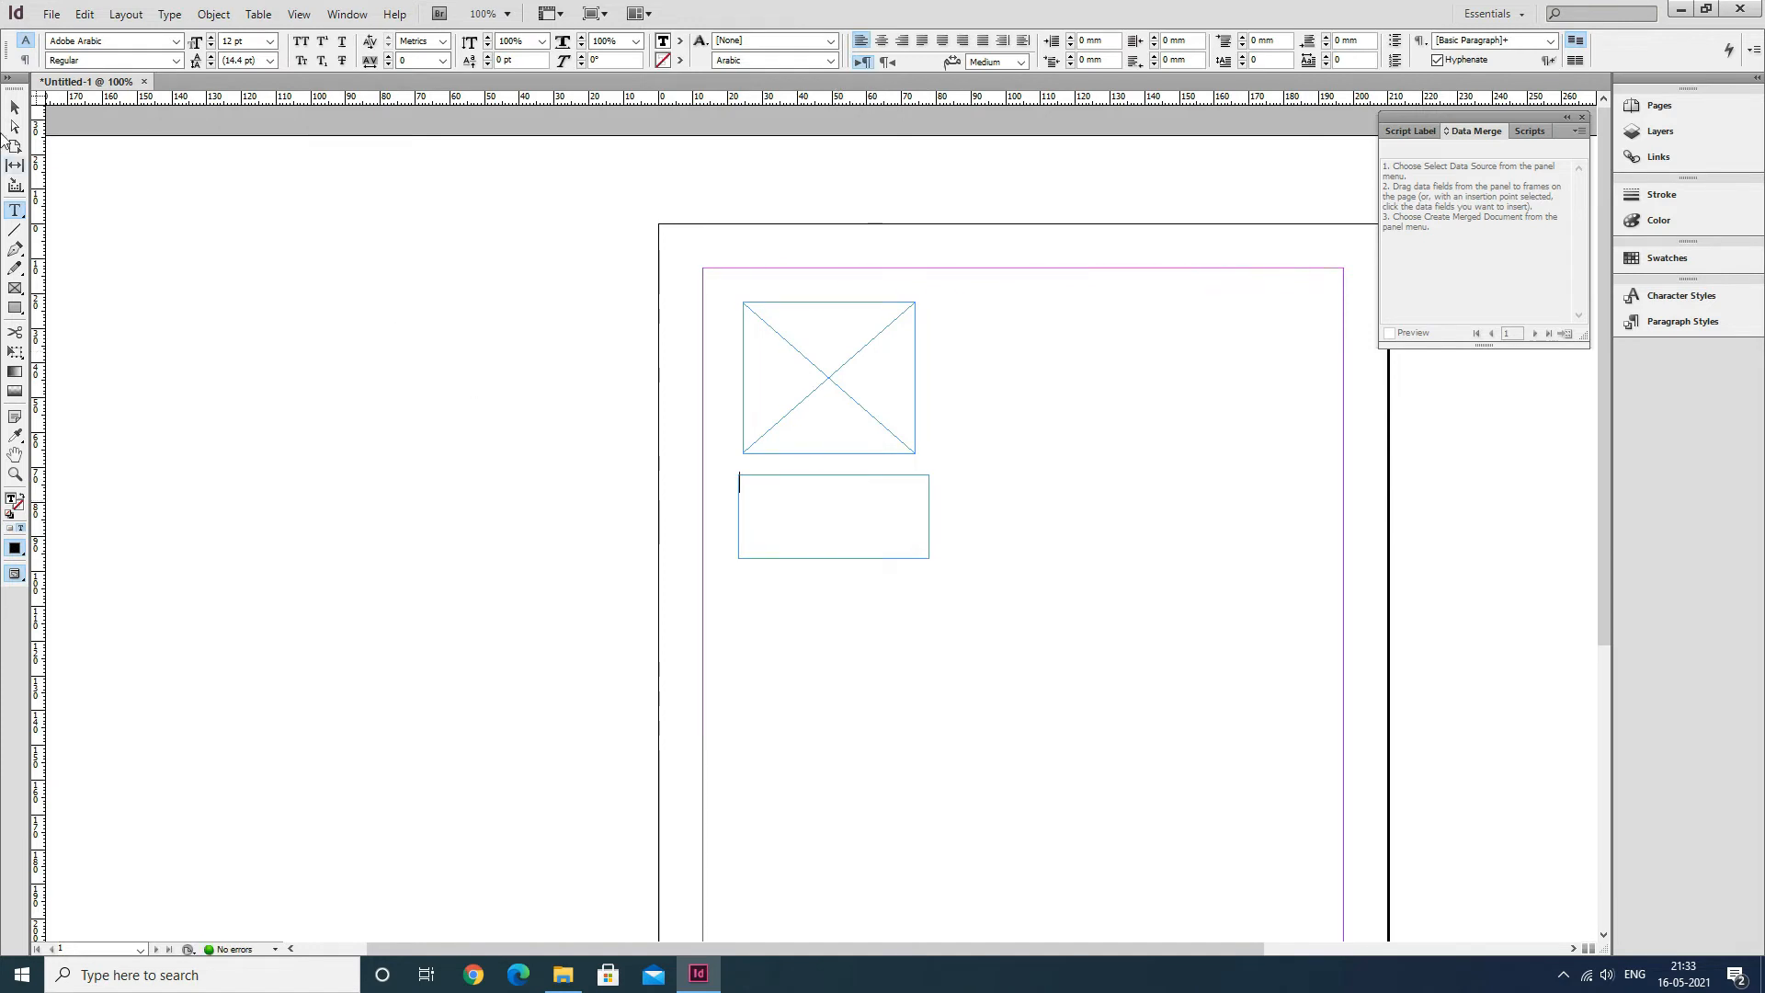
pyautogui.click(15, 108)
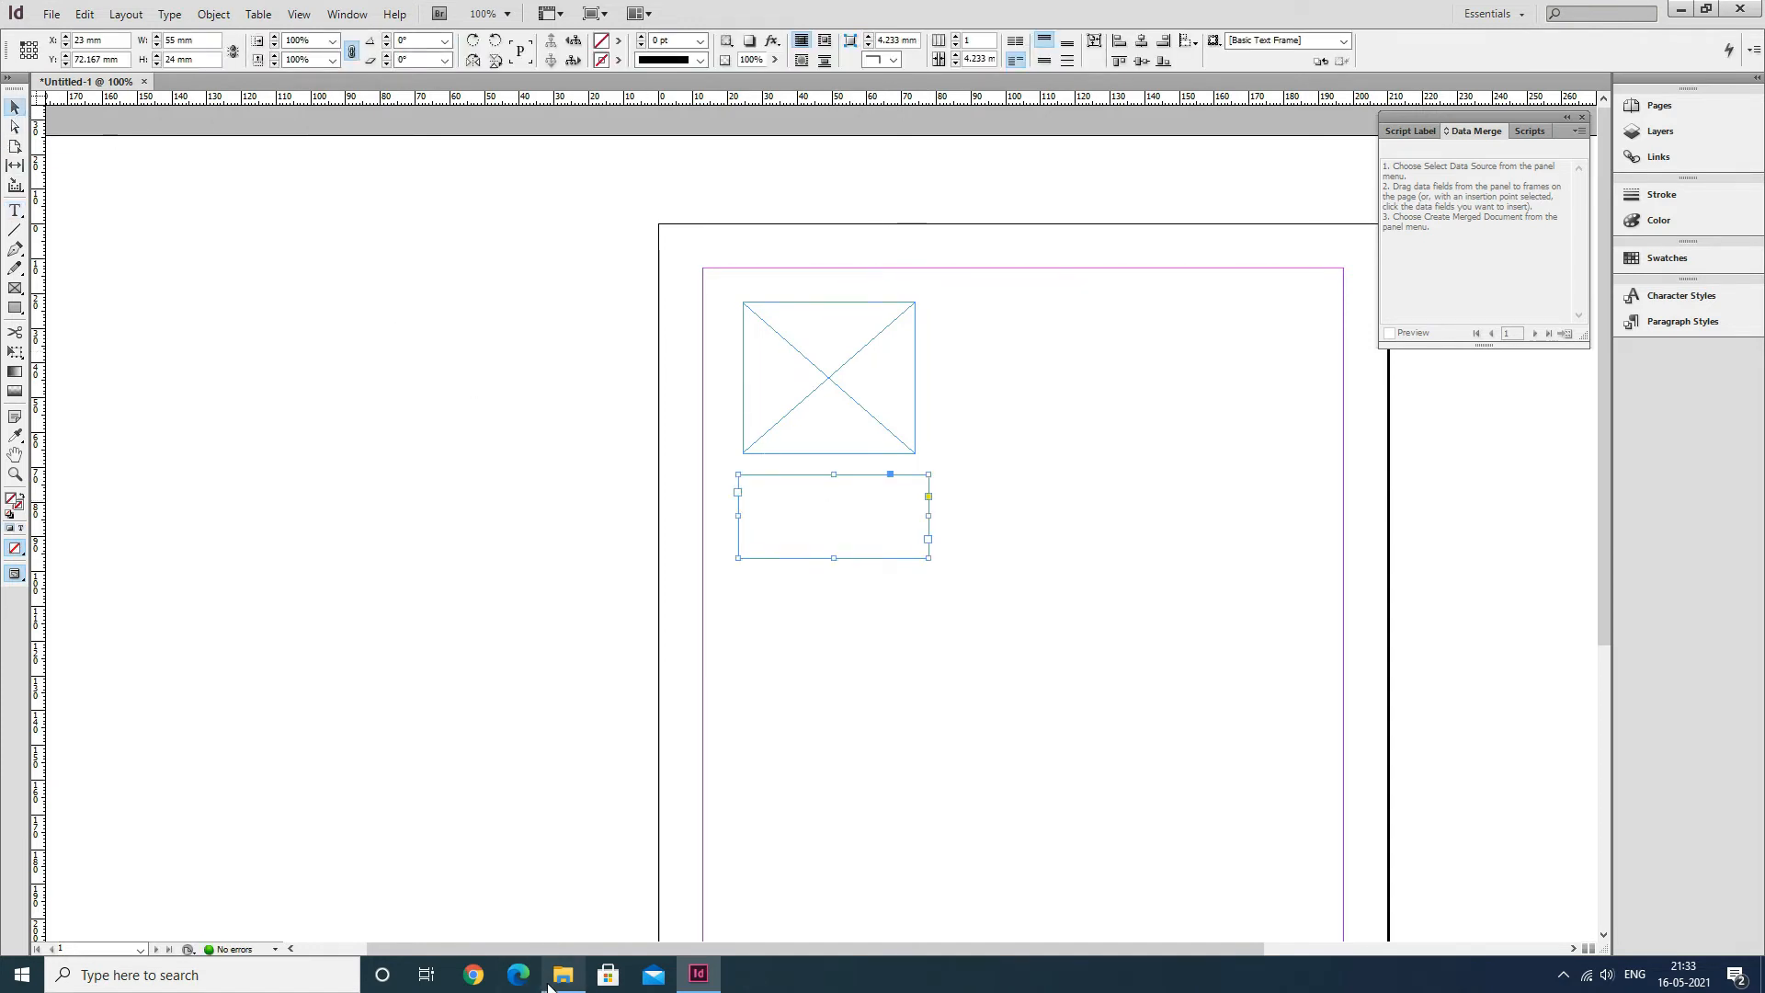
# Open imagedata.xlsx from the mailmerge folder in Excel and examine the name, title and image path entries of each record.
pyautogui.click(561, 976)
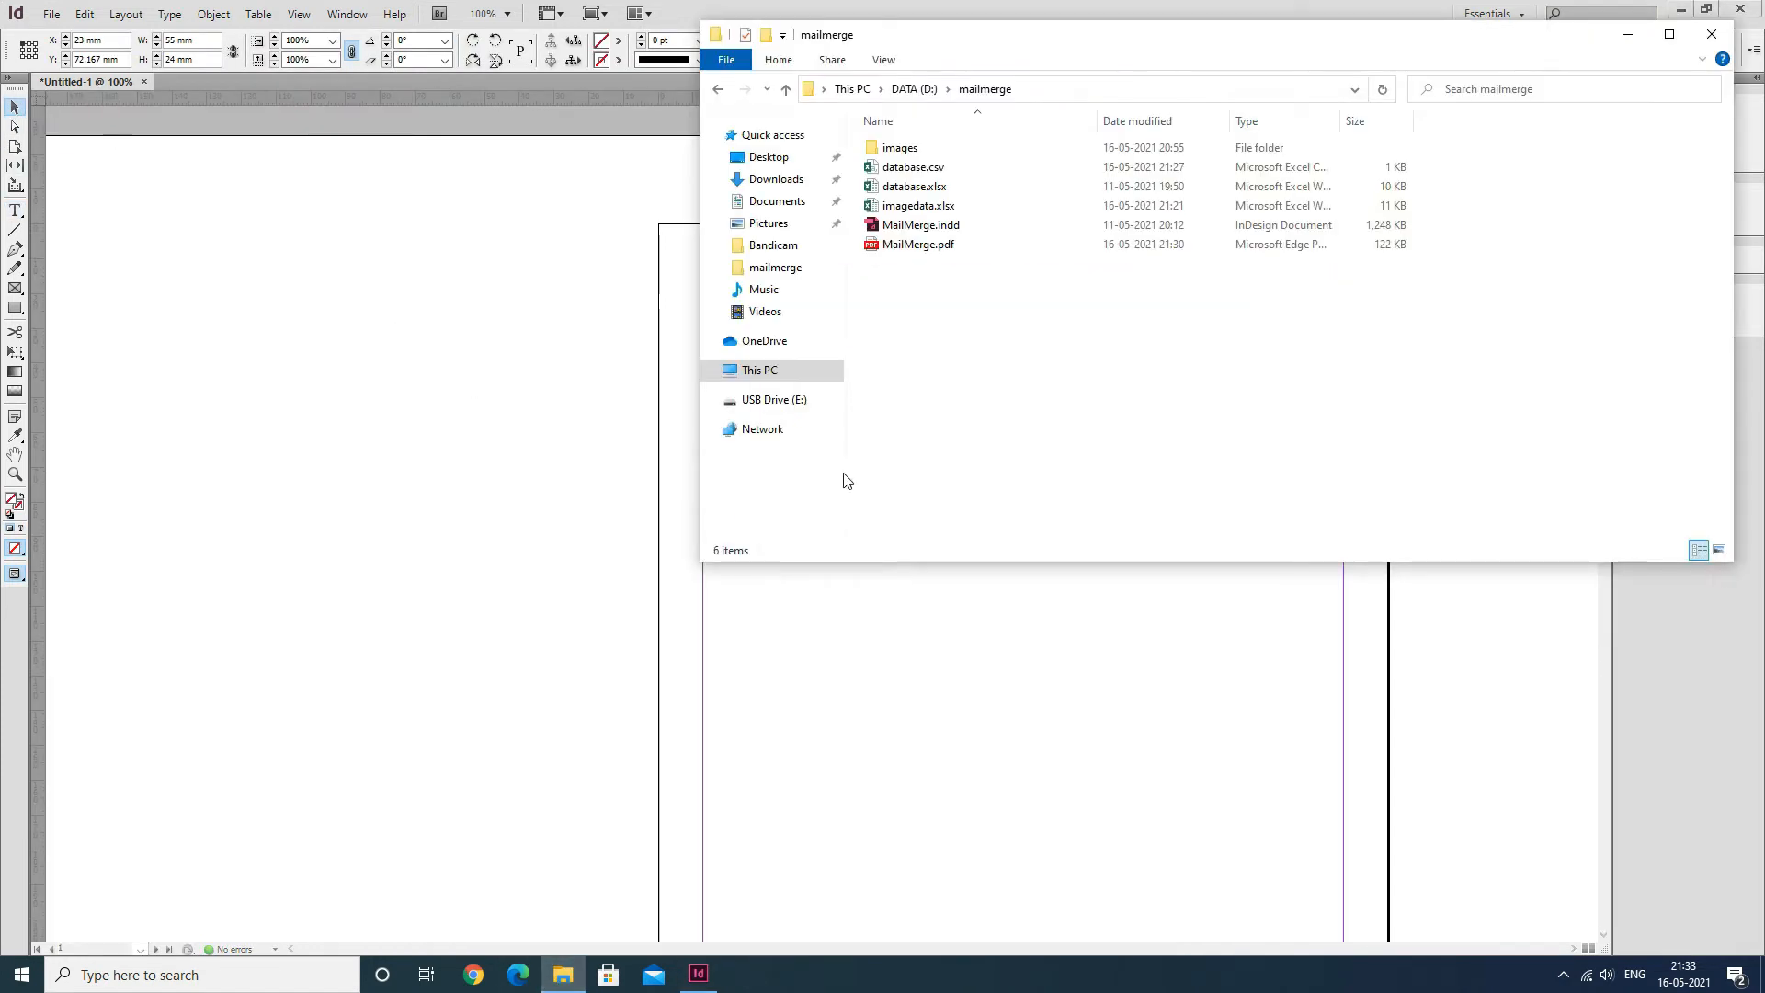
pyautogui.doubleClick(917, 207)
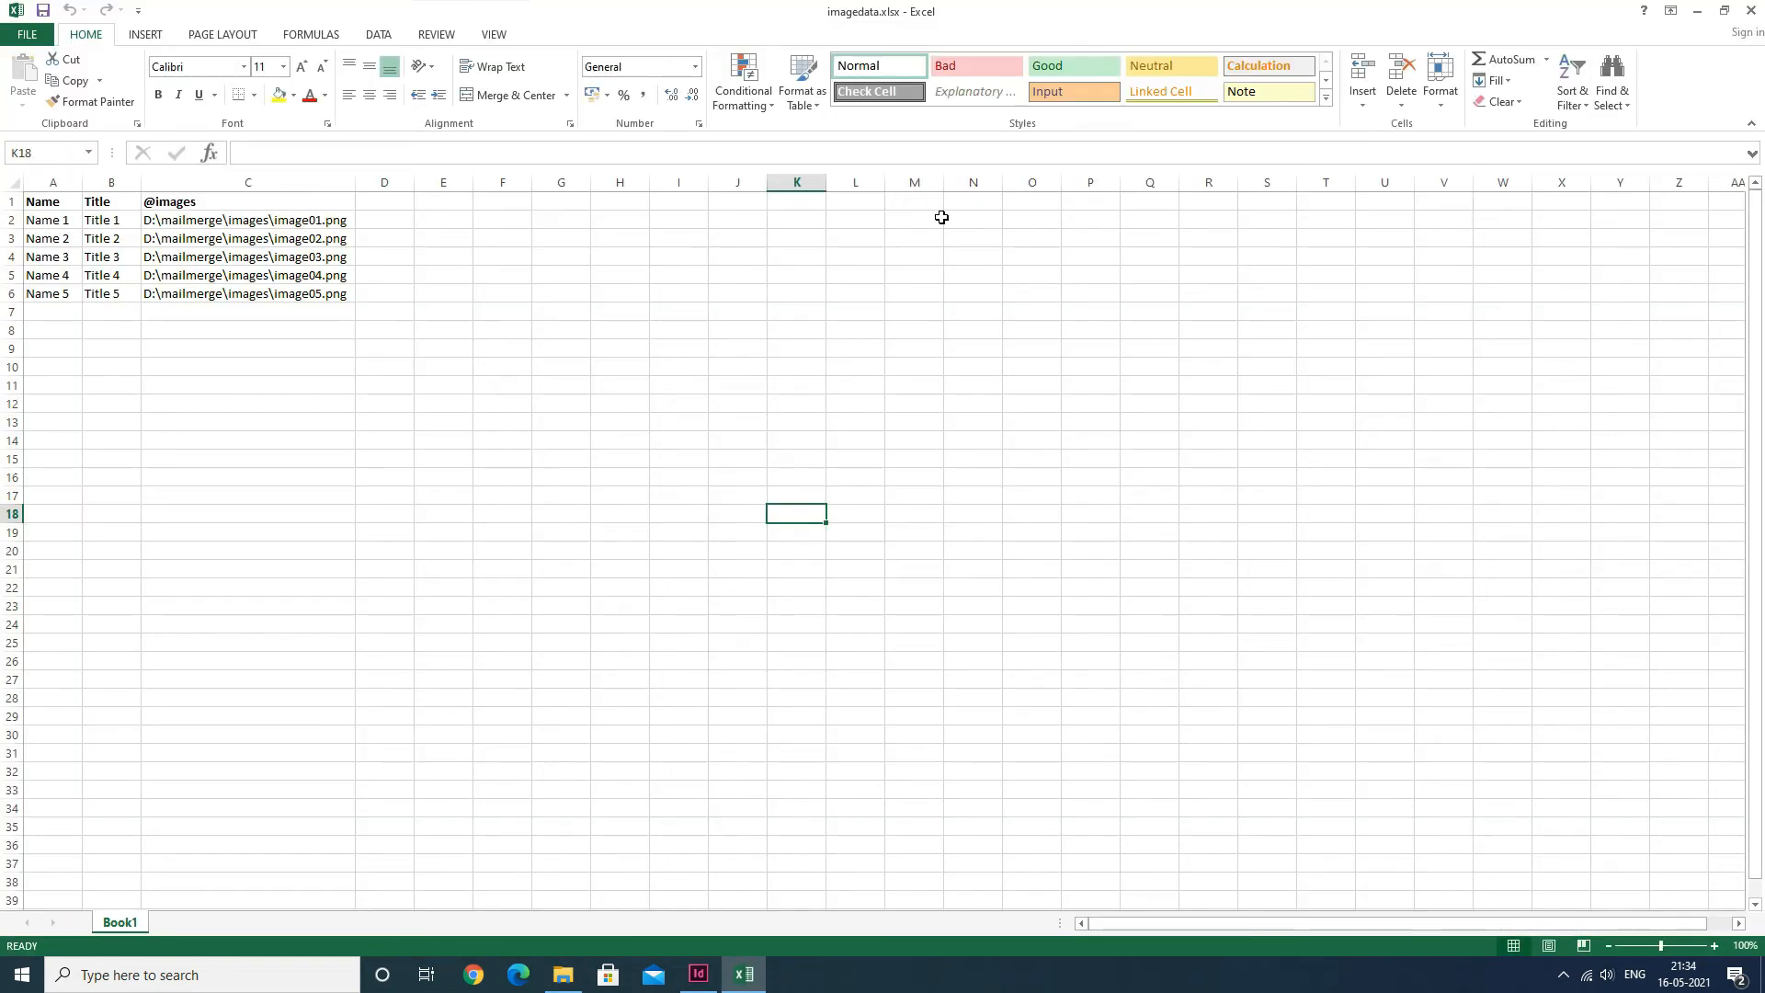
pyautogui.click(52, 223)
pyautogui.click(54, 241)
pyautogui.click(55, 259)
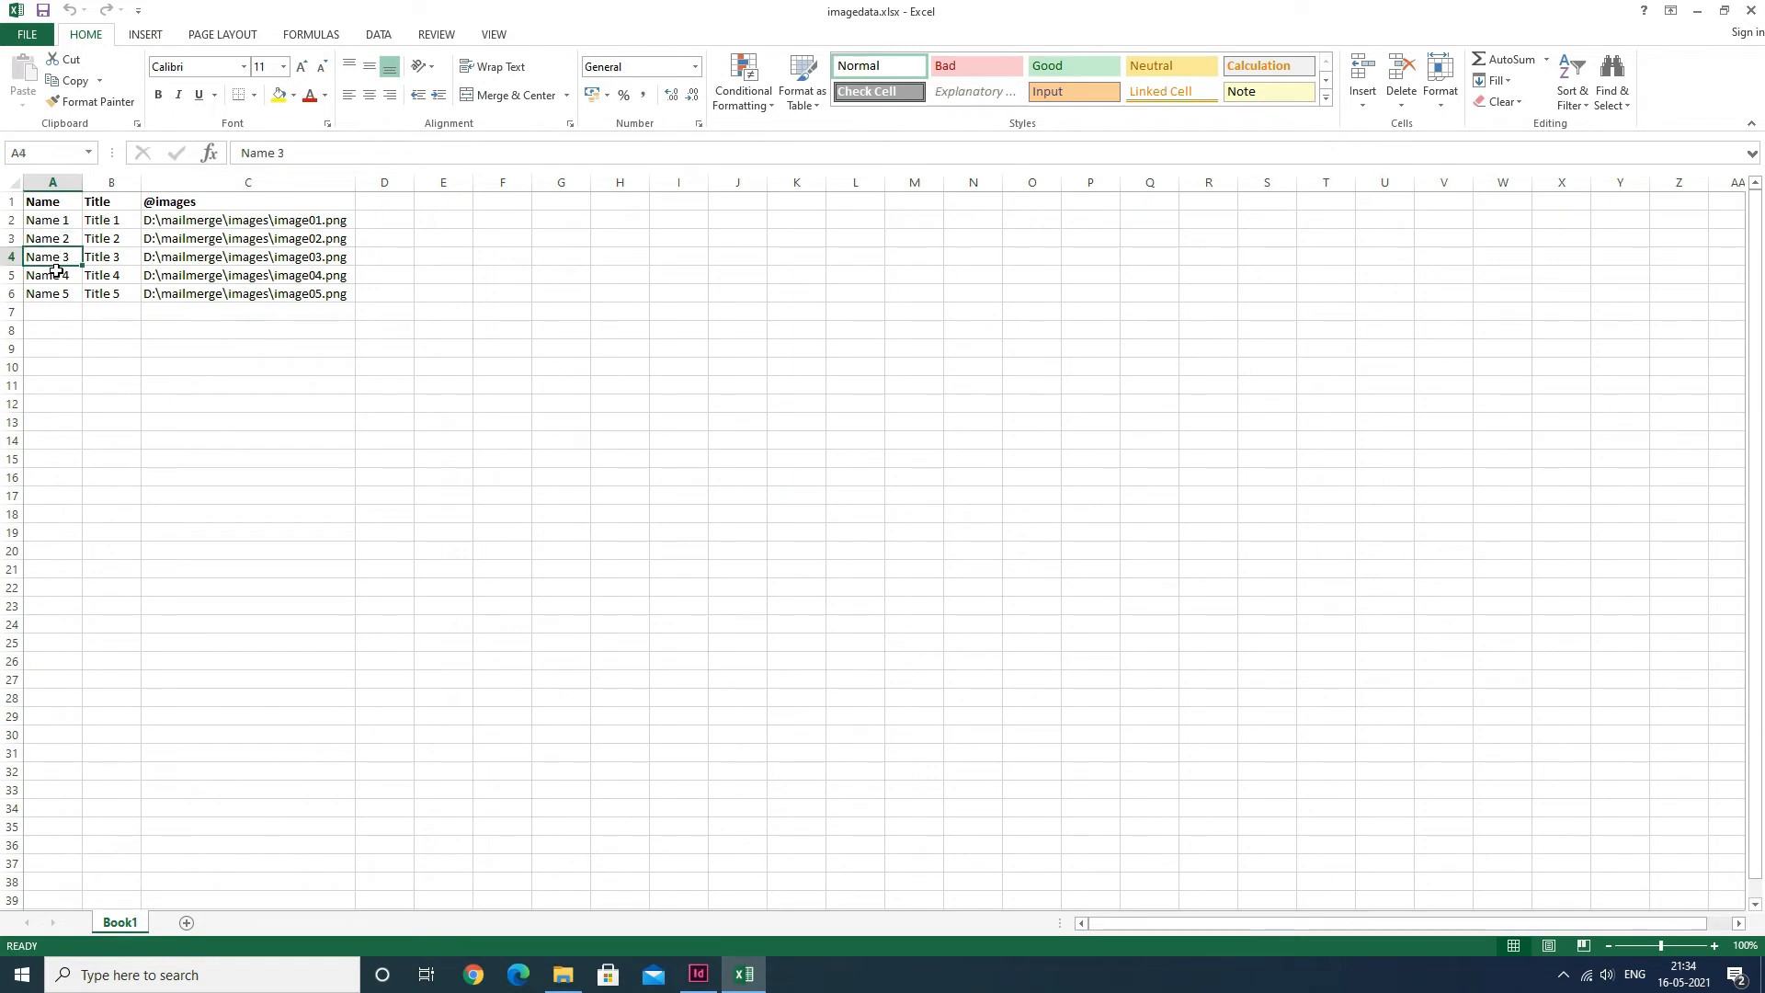
pyautogui.click(55, 274)
pyautogui.click(55, 292)
pyautogui.moveTo(109, 222); pyautogui.dragTo(110, 293)
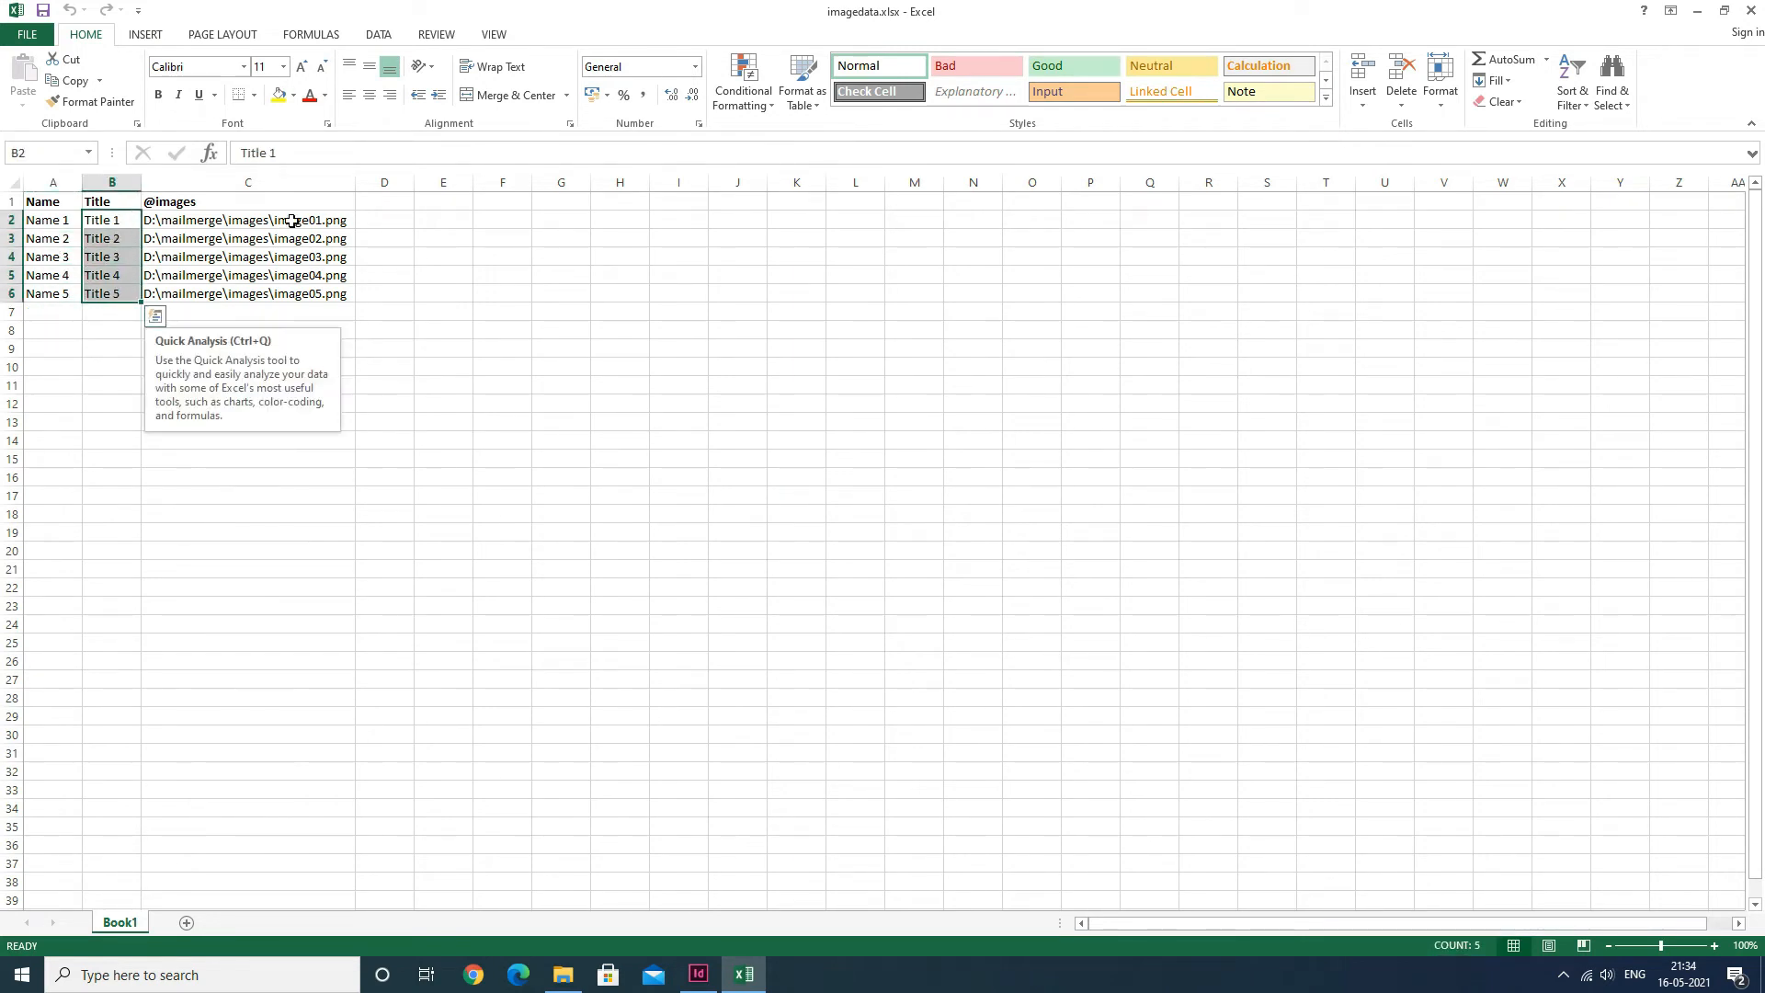
pyautogui.moveTo(292, 221); pyautogui.dragTo(294, 294)
pyautogui.click(48, 219)
pyautogui.click(44, 202)
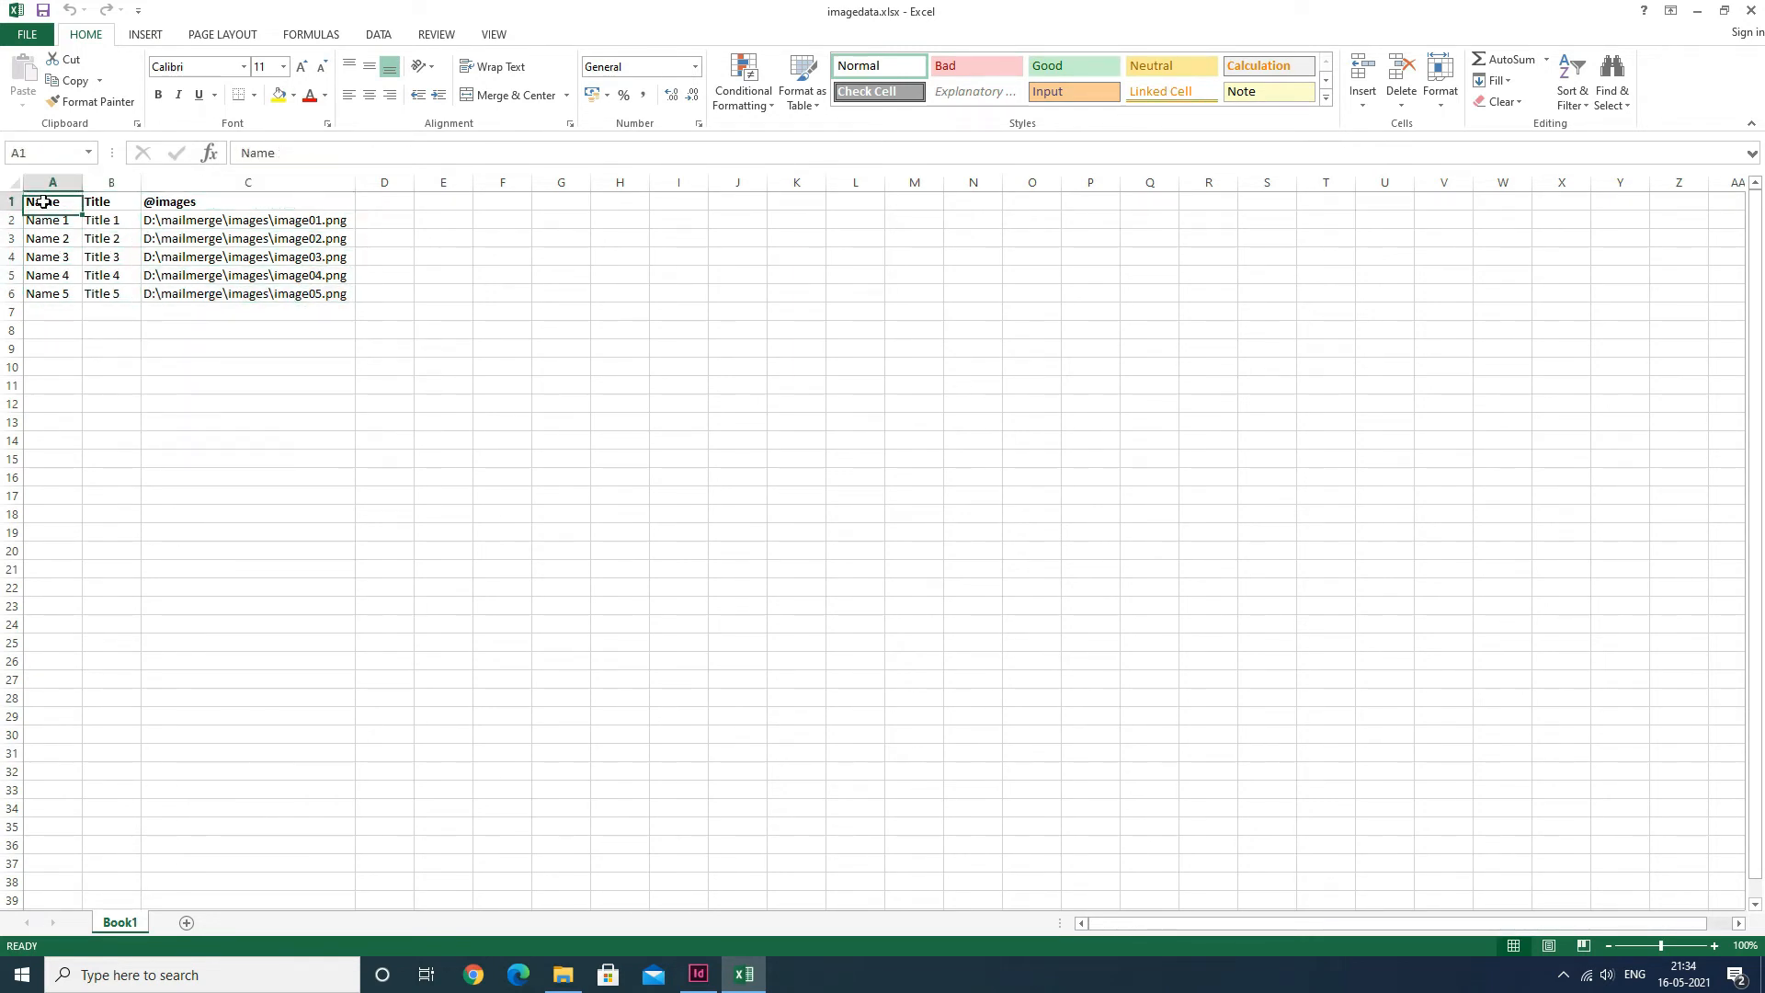
pyautogui.click(117, 227)
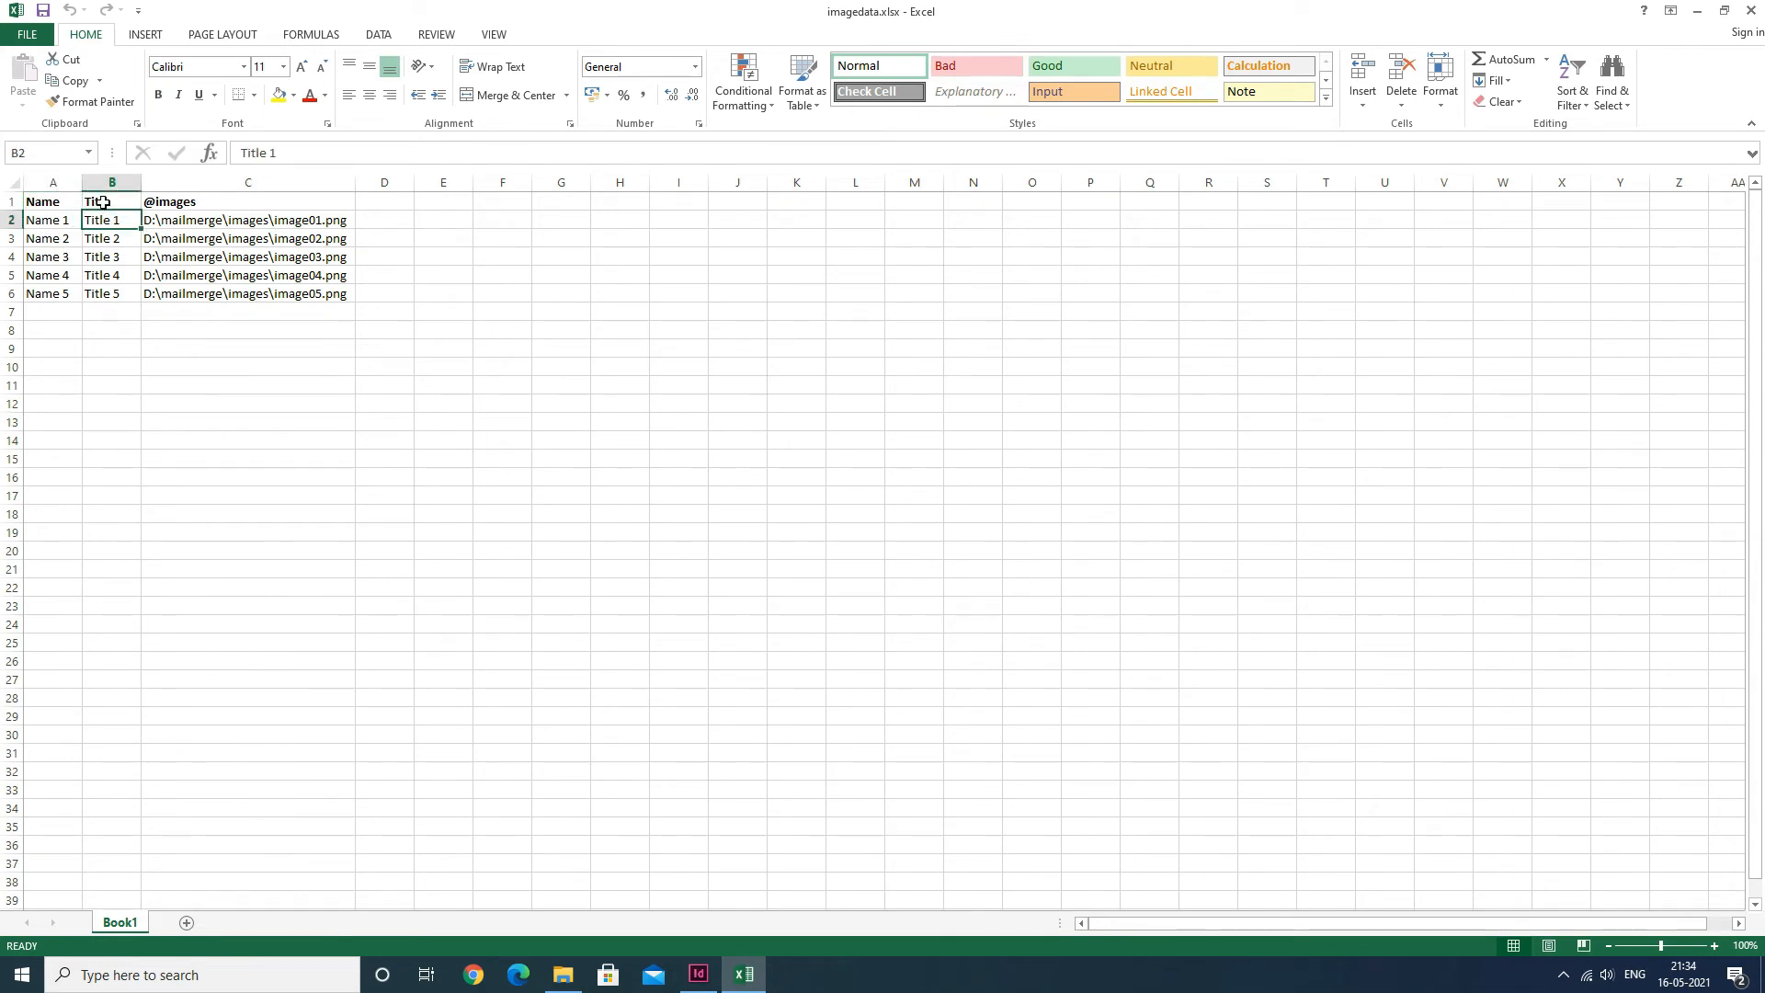
pyautogui.click(108, 202)
pyautogui.click(174, 202)
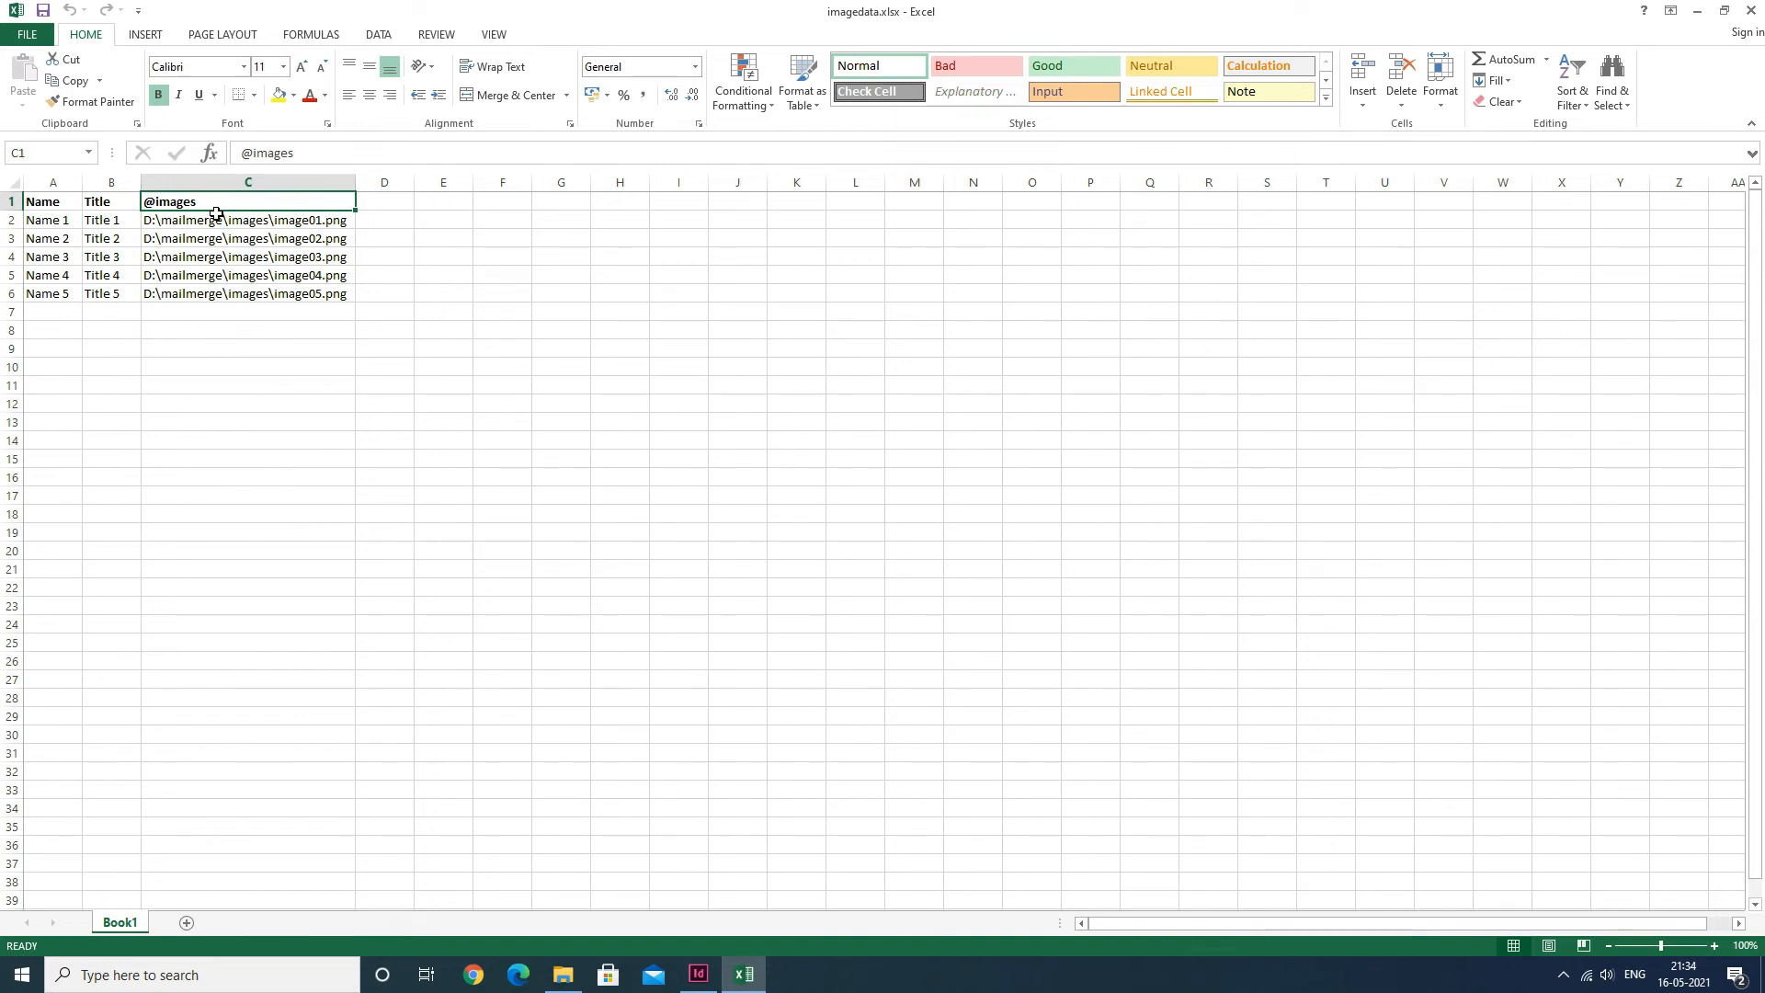
pyautogui.press('Right')
pyautogui.press('Right')
pyautogui.write('@photo')
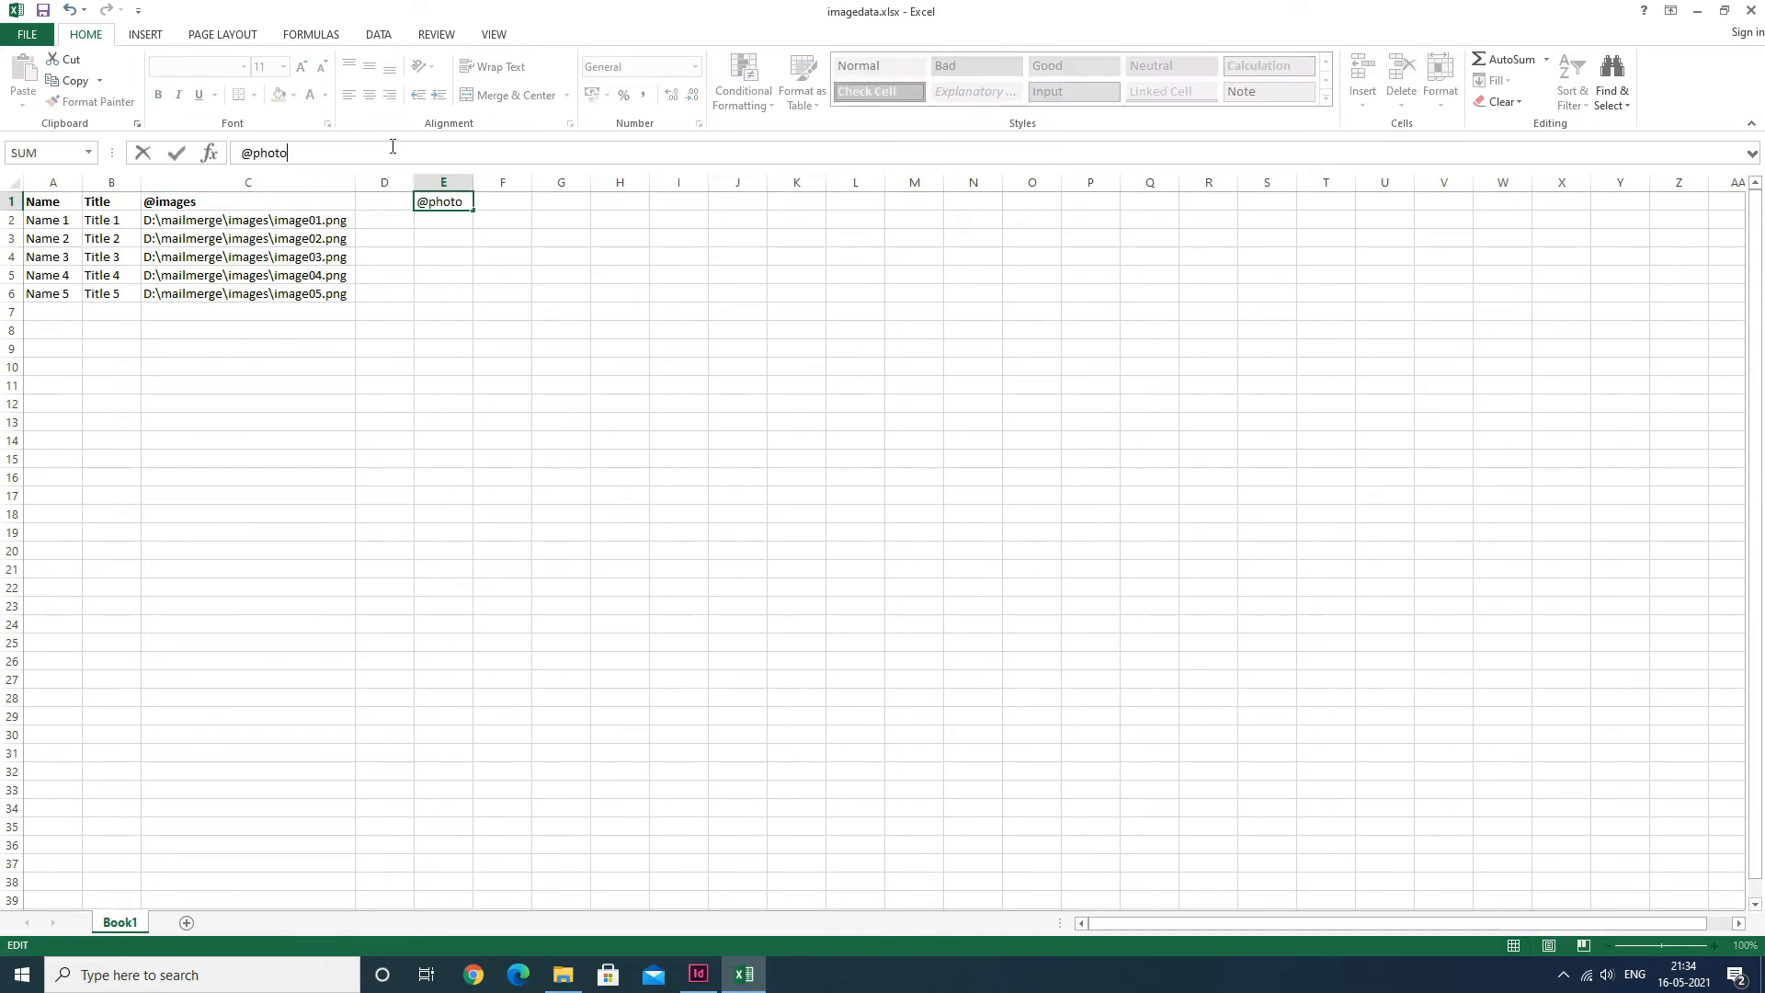
pyautogui.press('Return')
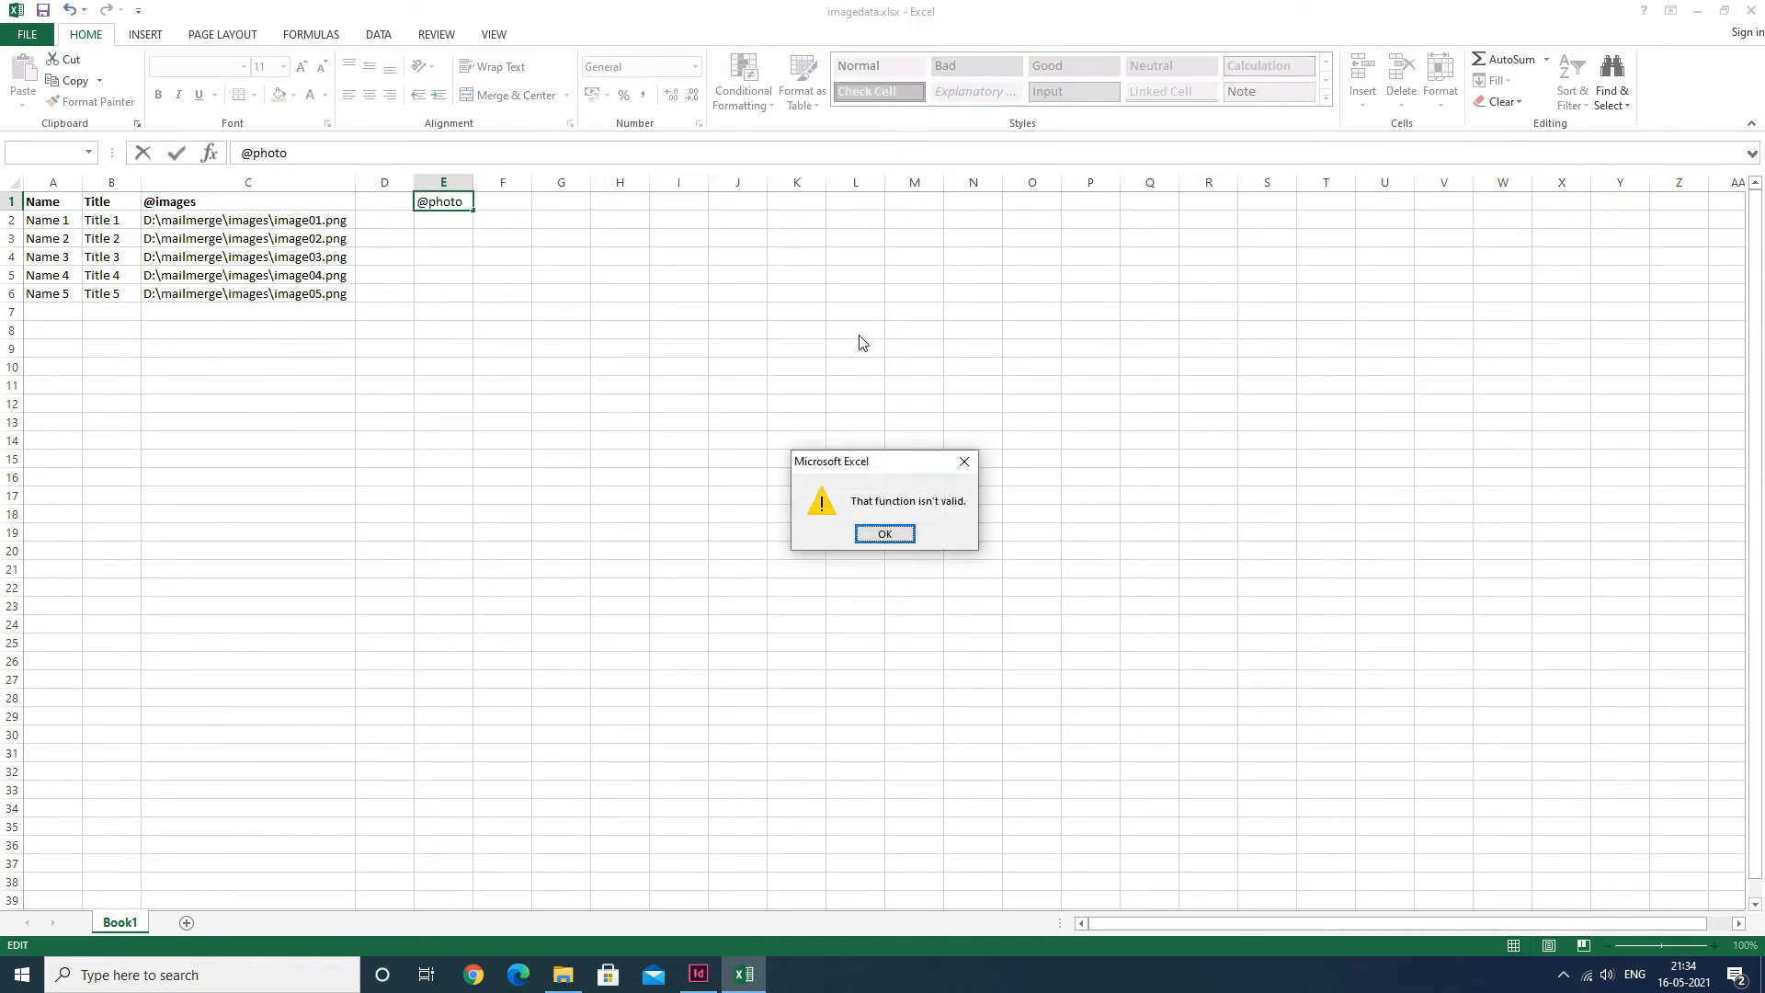
pyautogui.click(891, 539)
pyautogui.click(360, 154)
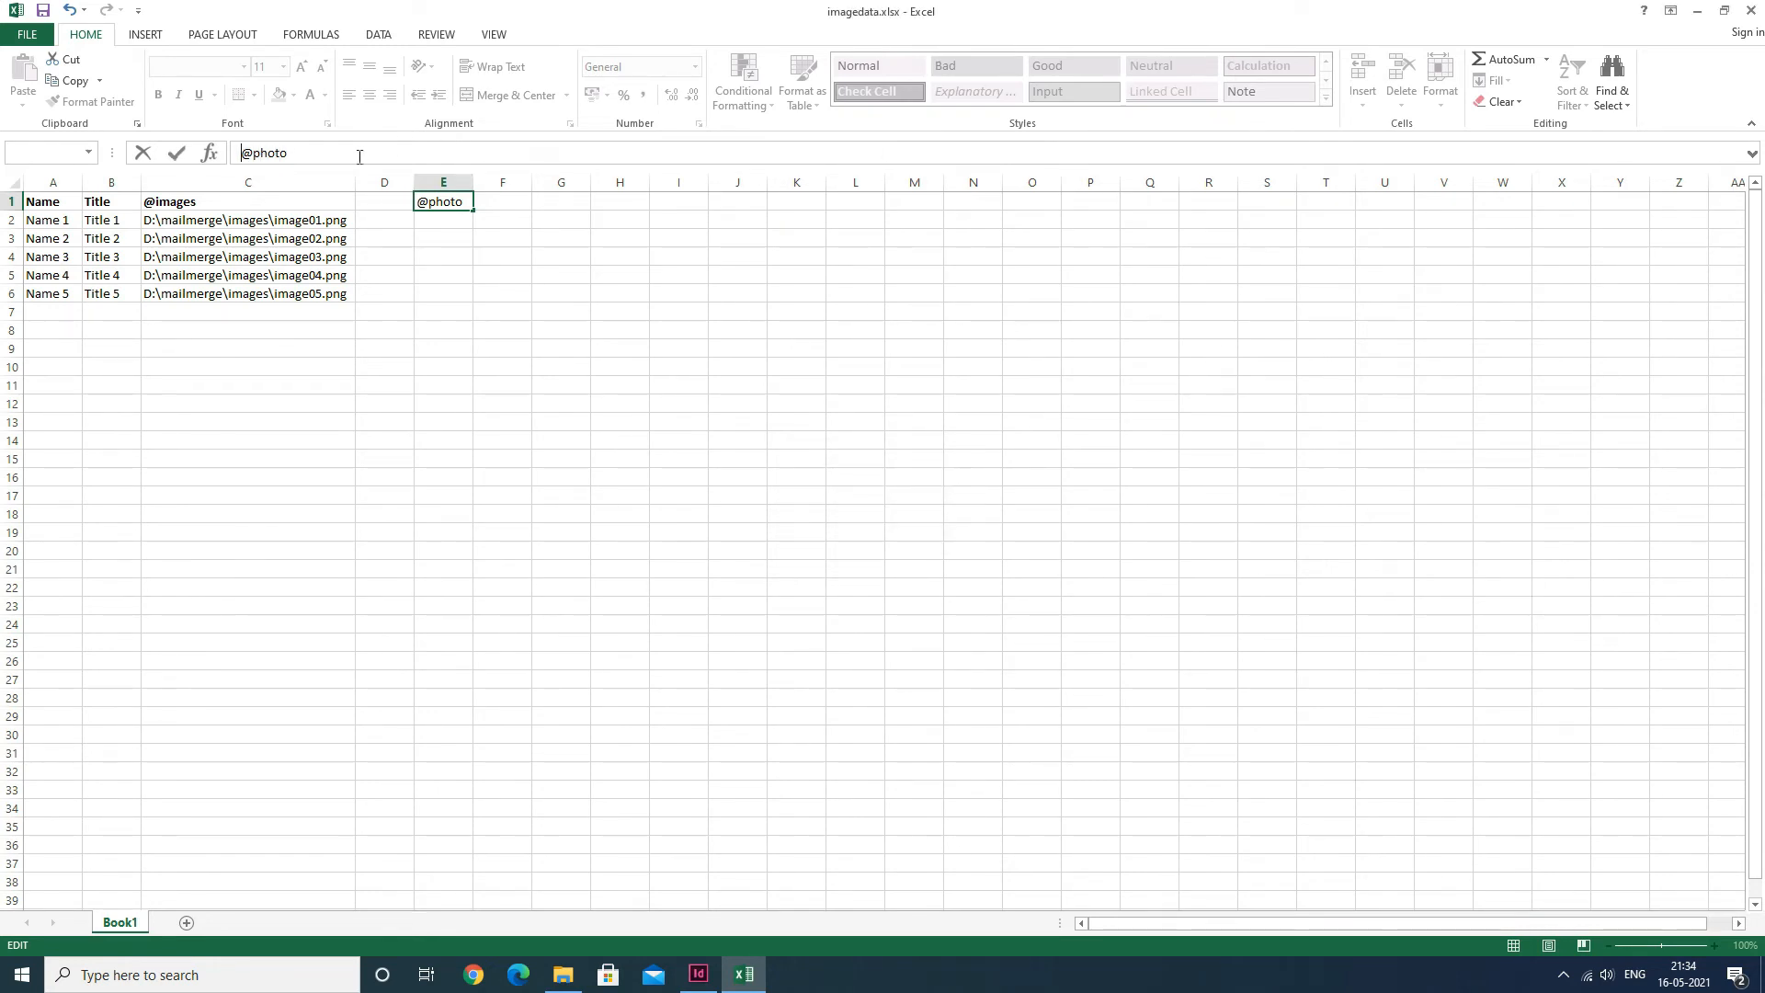
pyautogui.write("'")
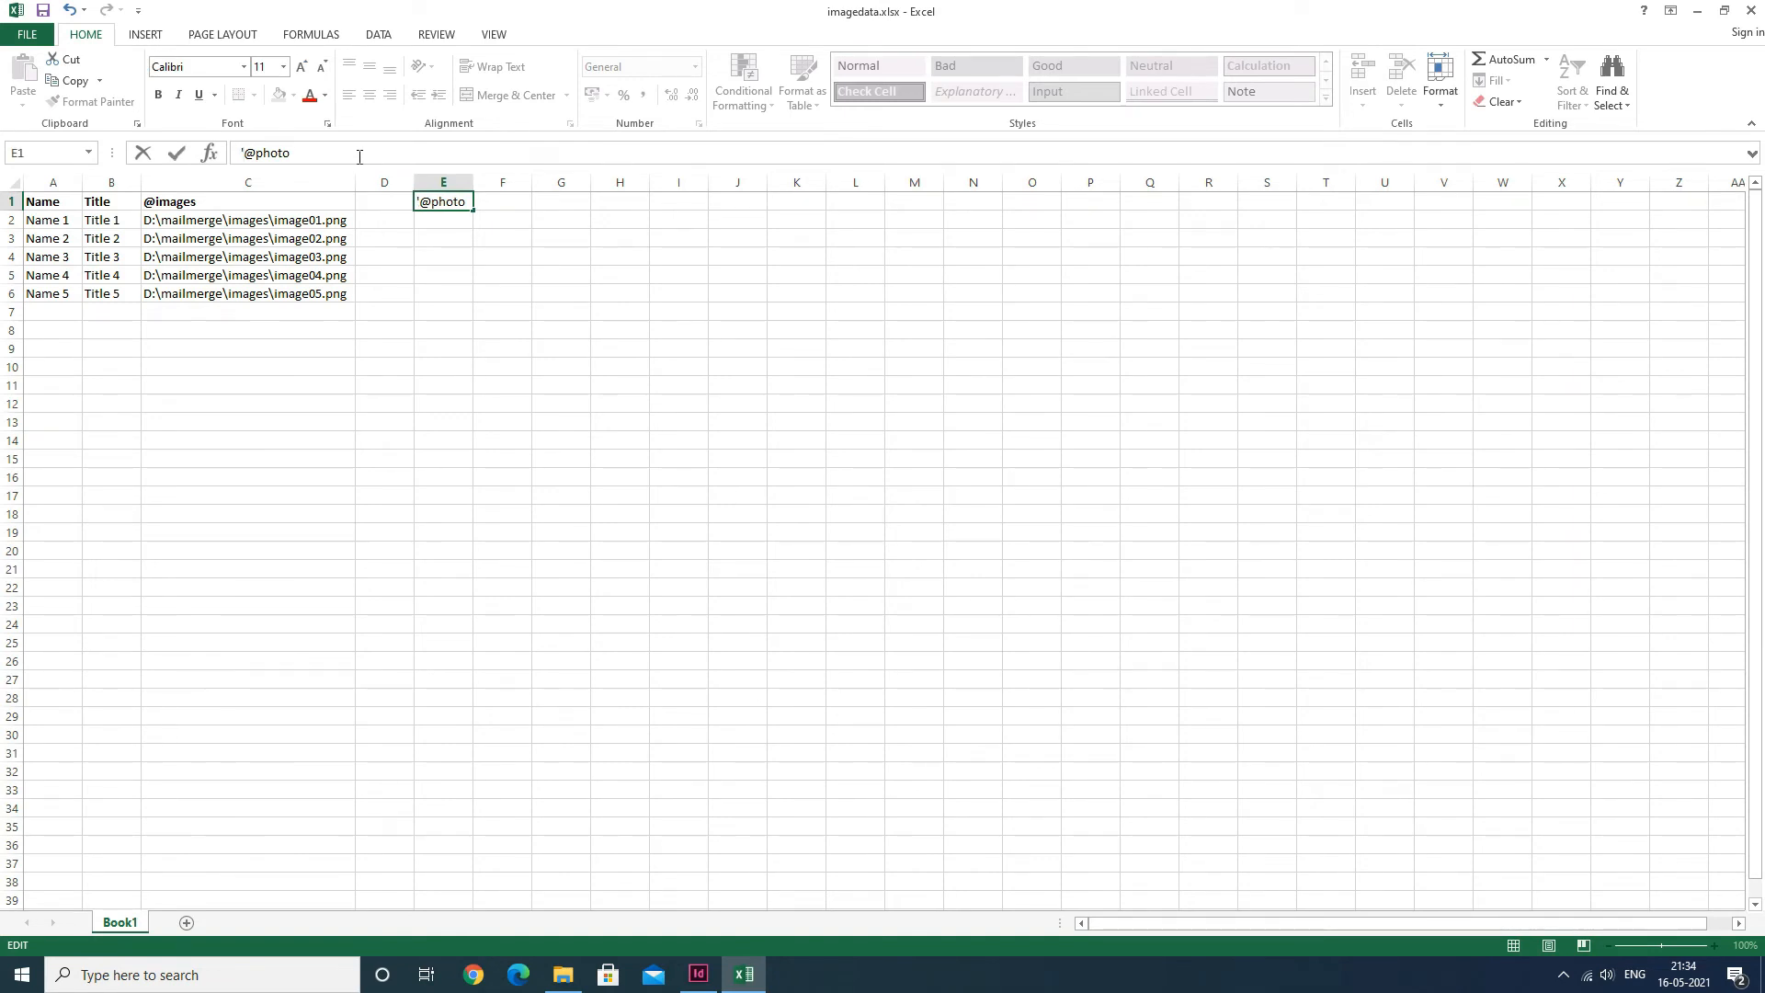
pyautogui.press('Return')
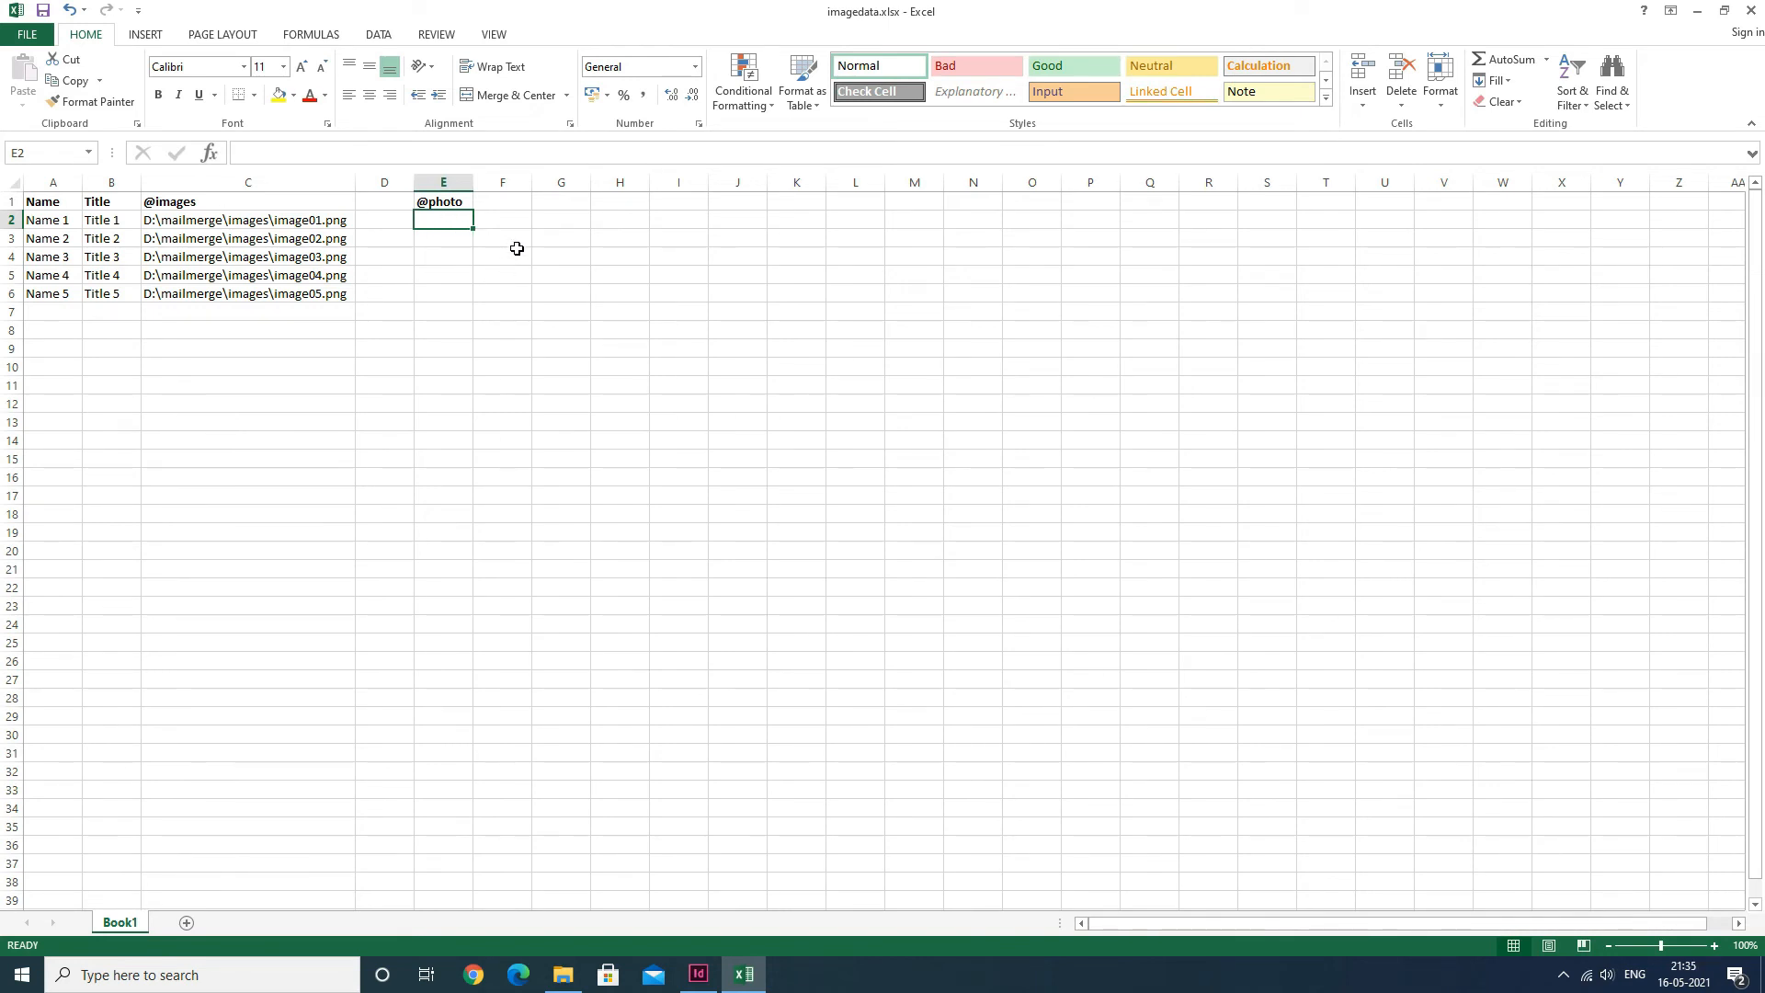
pyautogui.click(439, 203)
pyautogui.rightClick(440, 205)
pyautogui.click(505, 378)
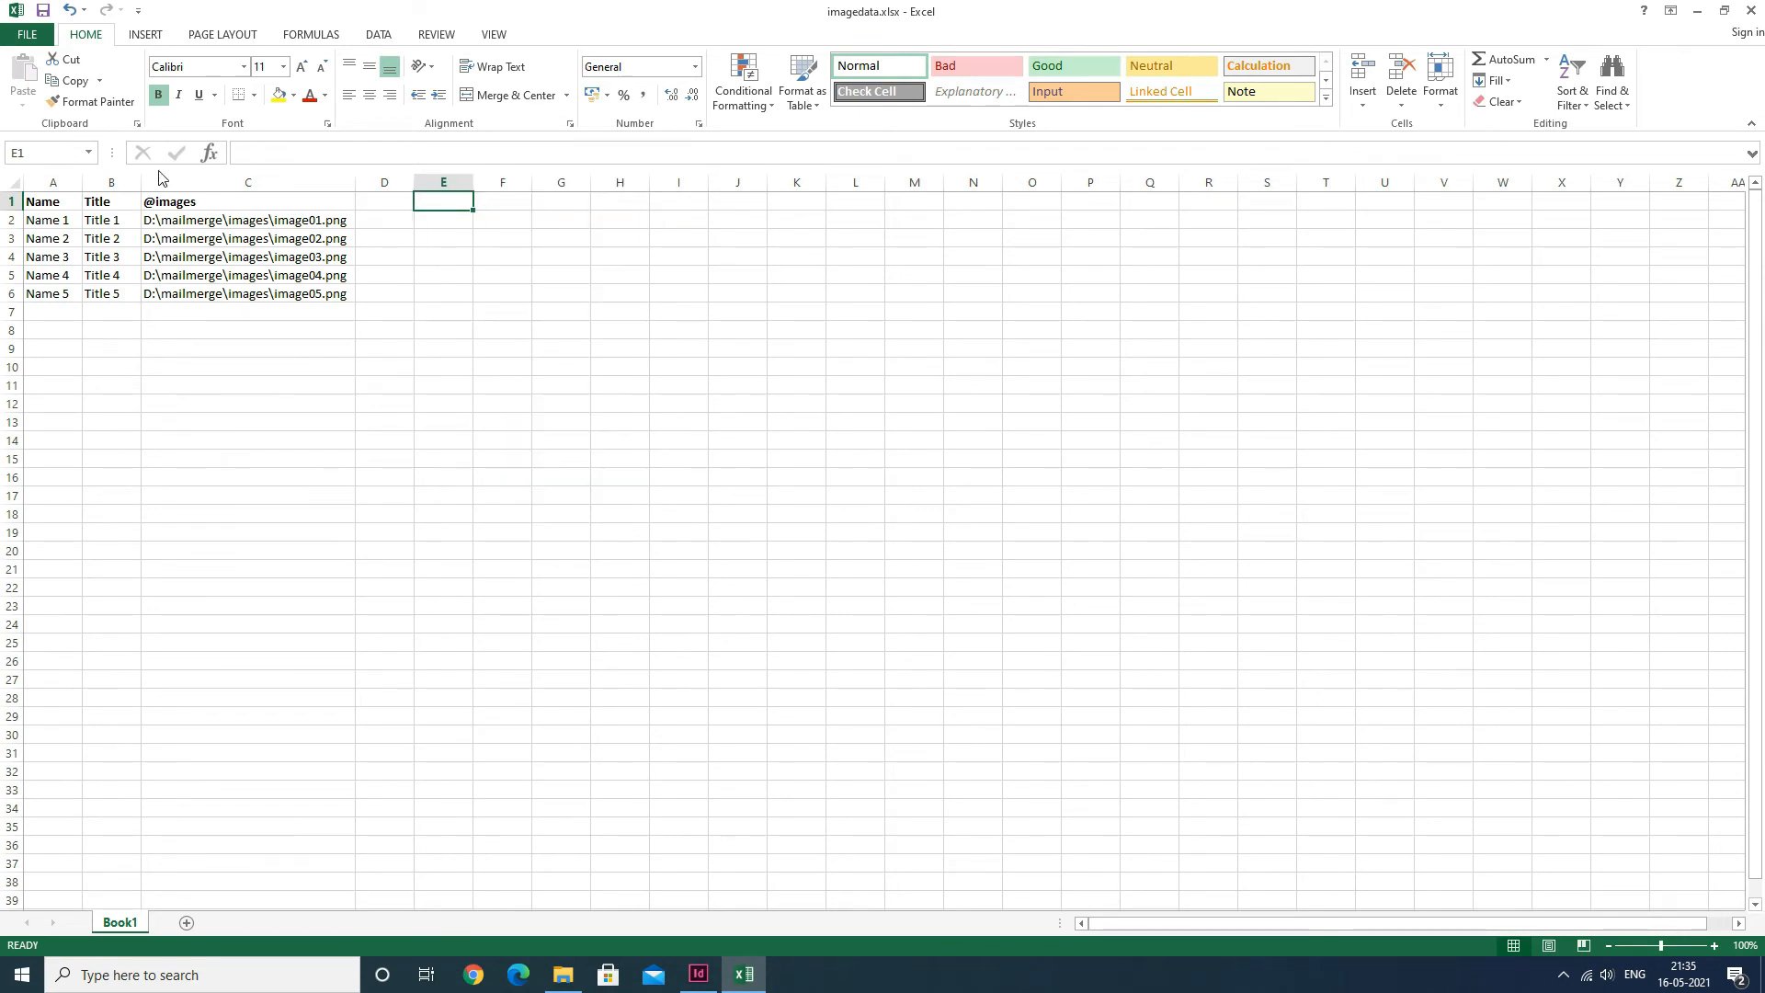
# Save the workbook in the mailmerge folder as imagedata.csv in CSV (Comma delimited) format, keeping that format.
pyautogui.click(27, 37)
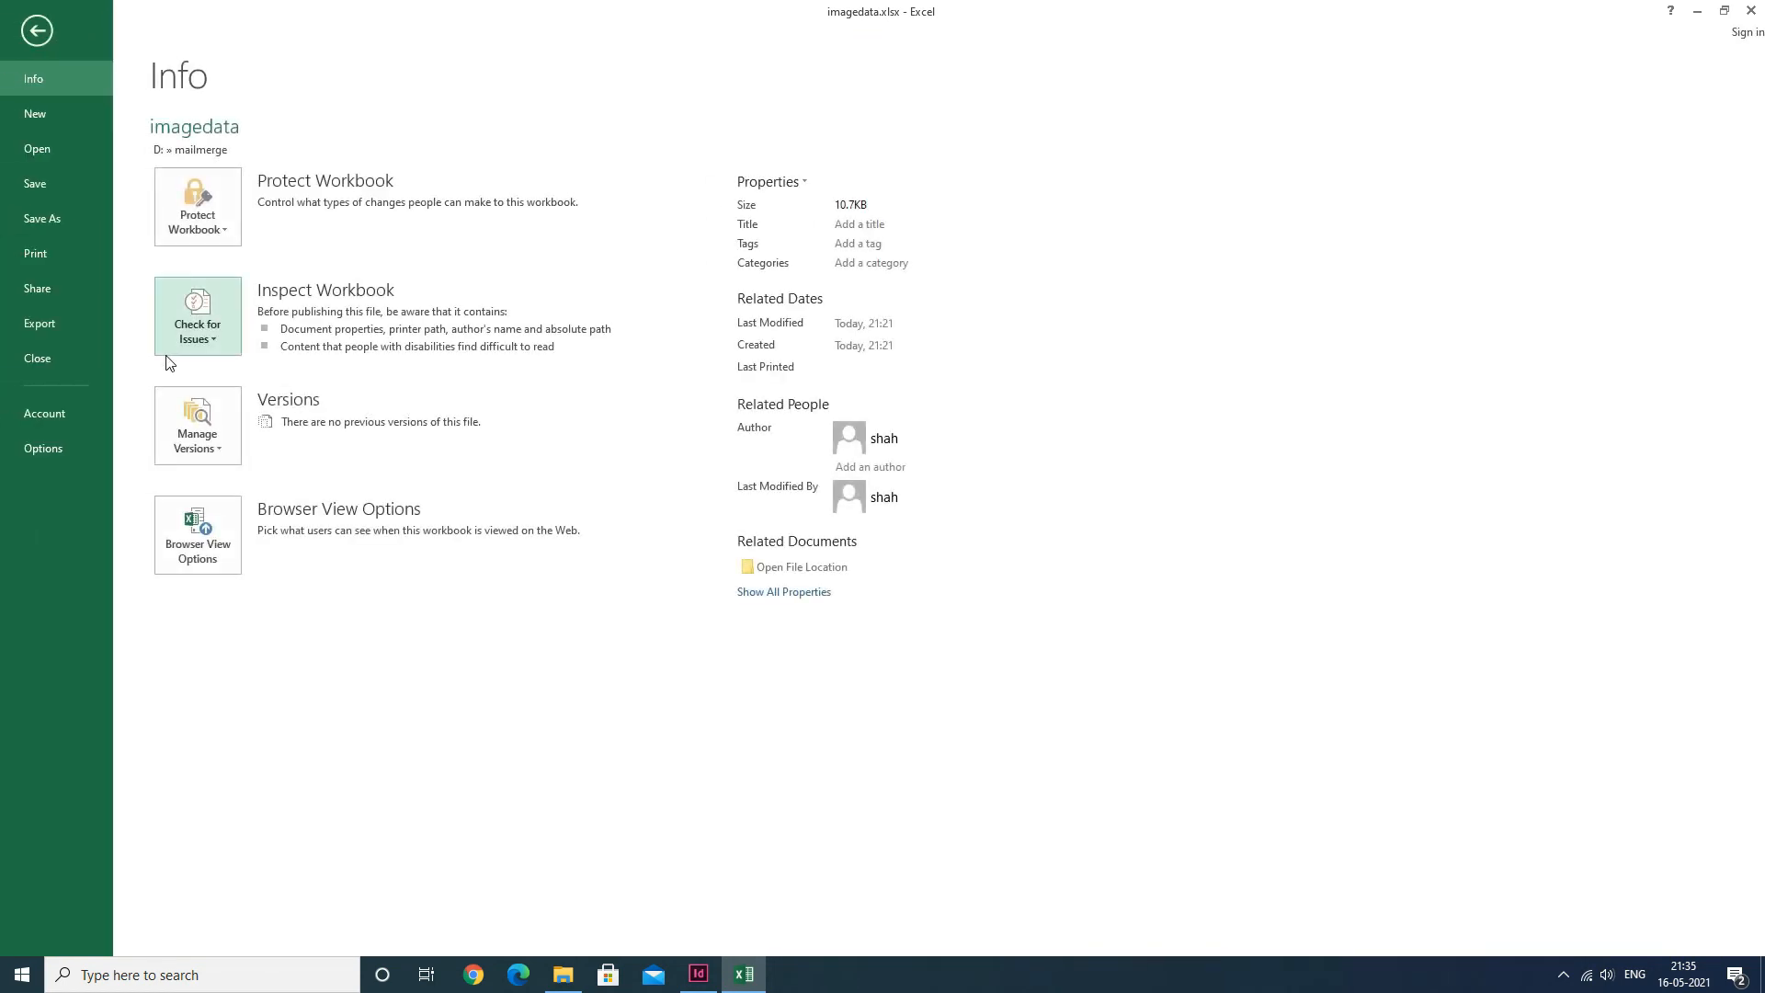
pyautogui.click(63, 225)
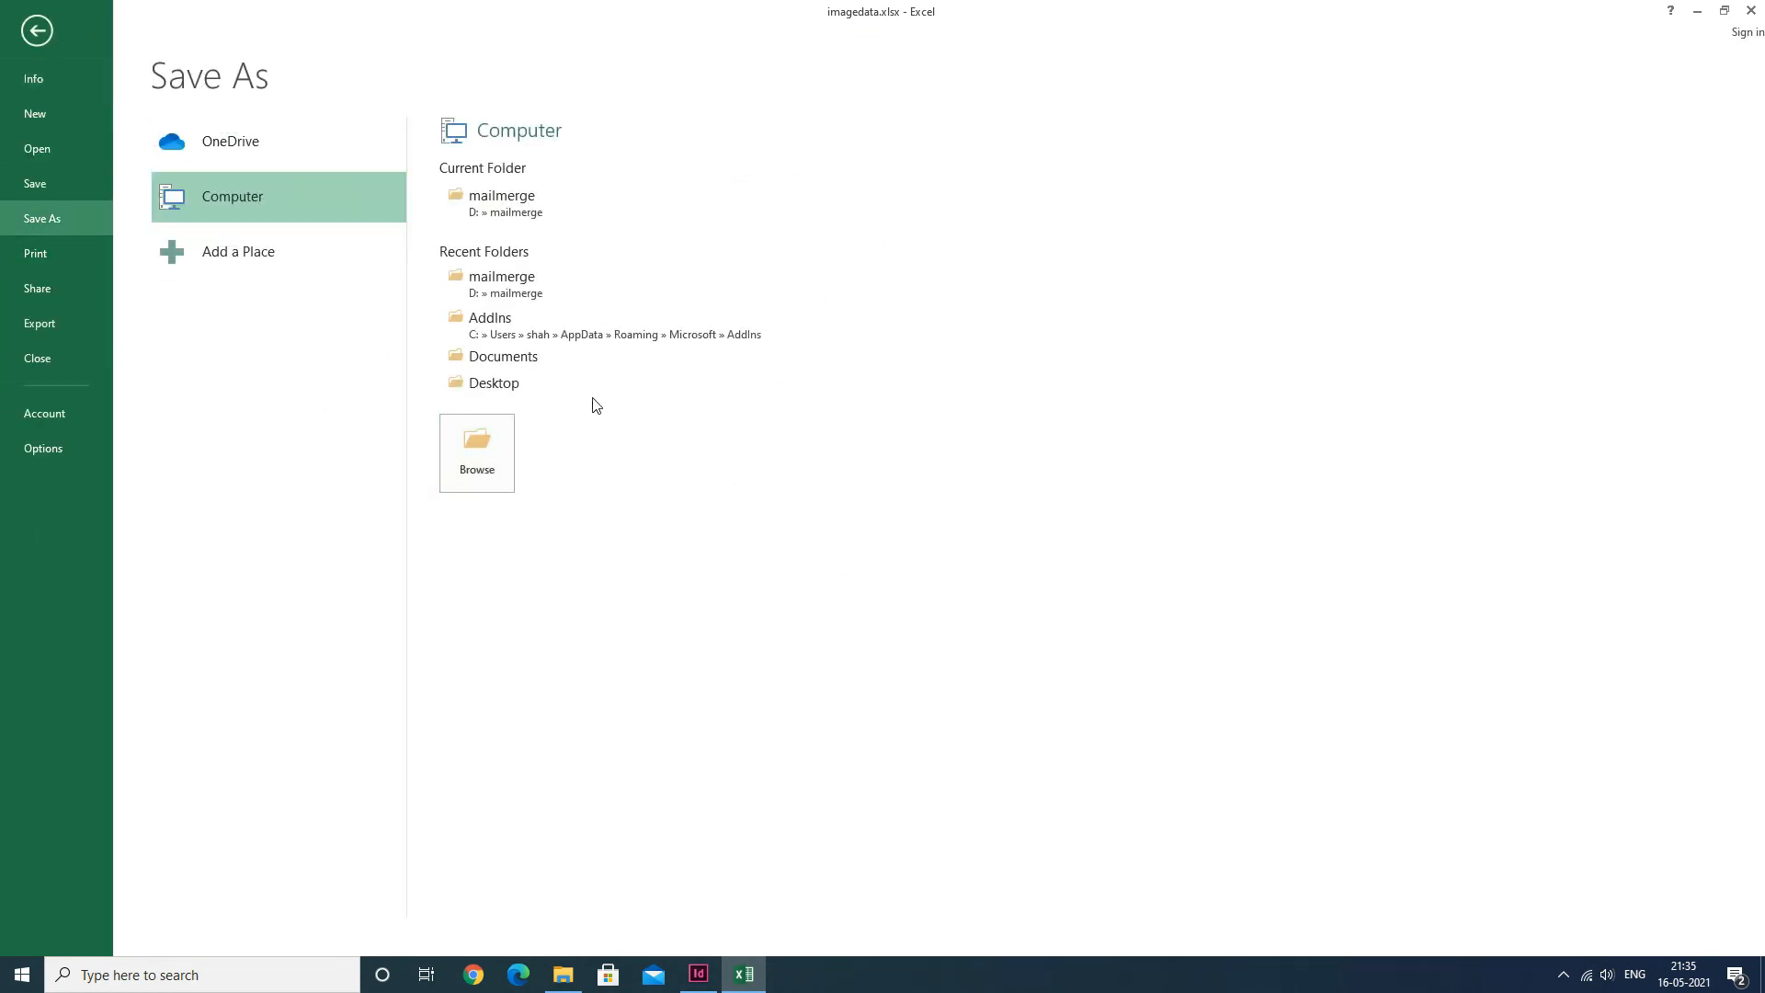
pyautogui.click(570, 283)
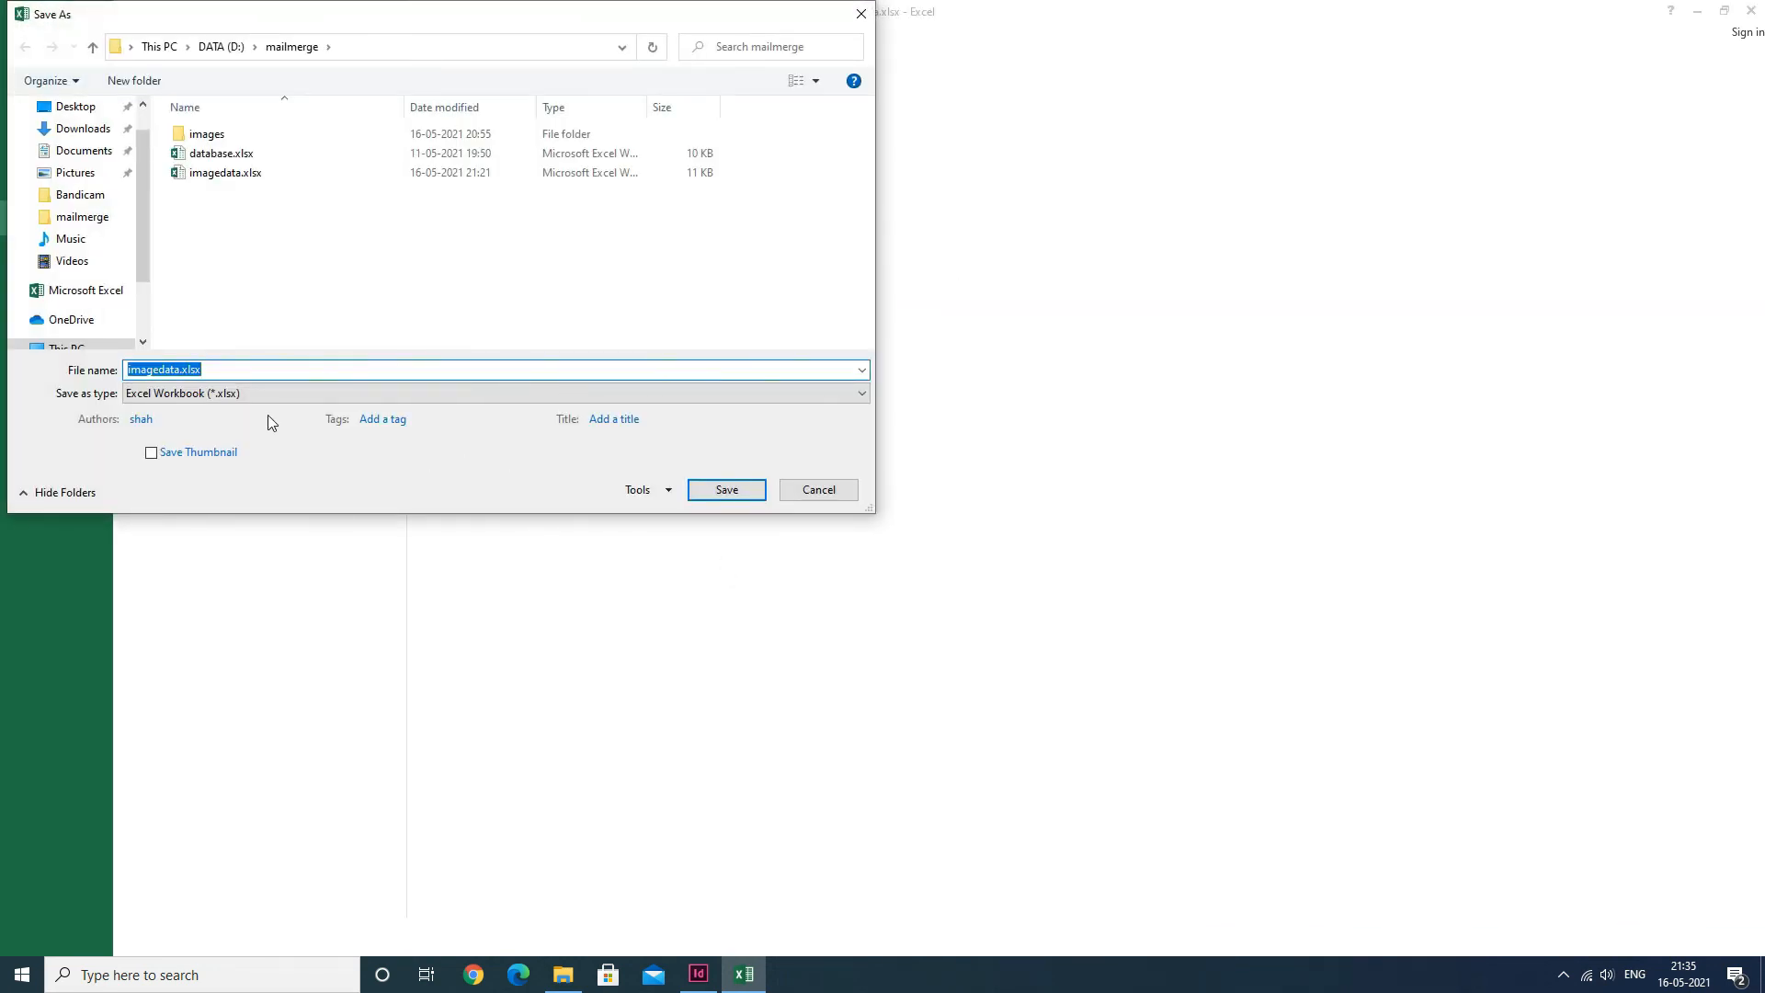
pyautogui.click(268, 393)
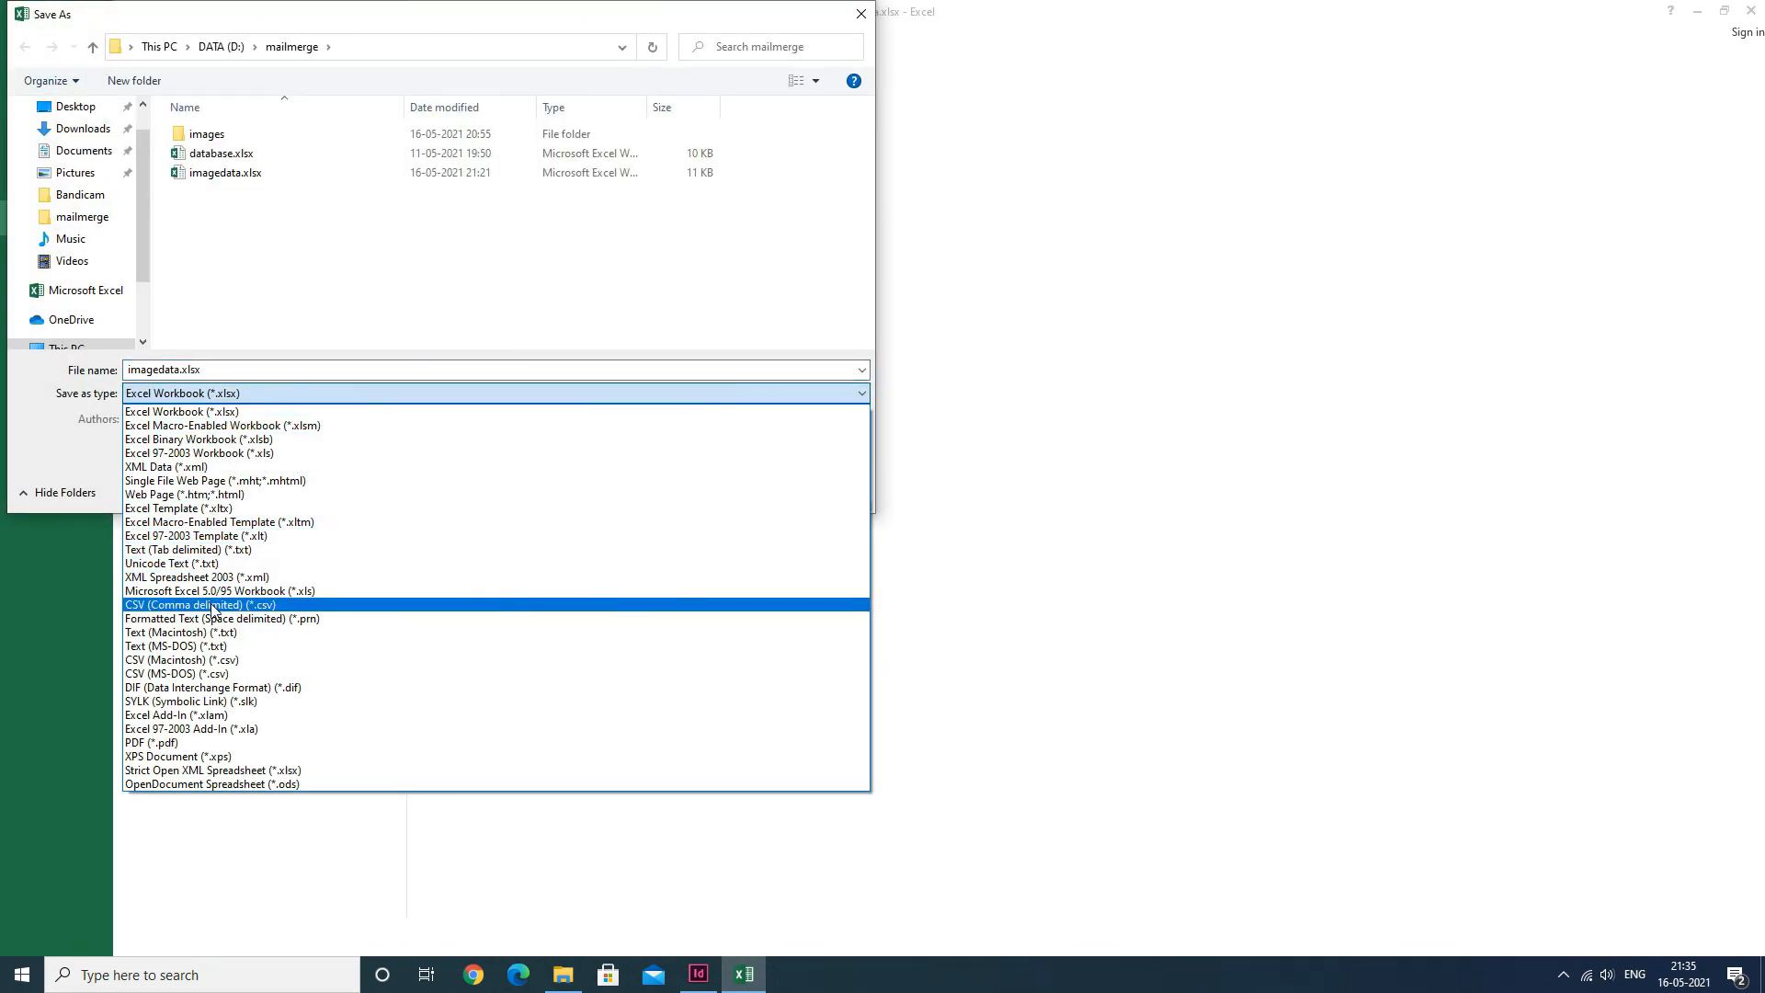
pyautogui.click(213, 606)
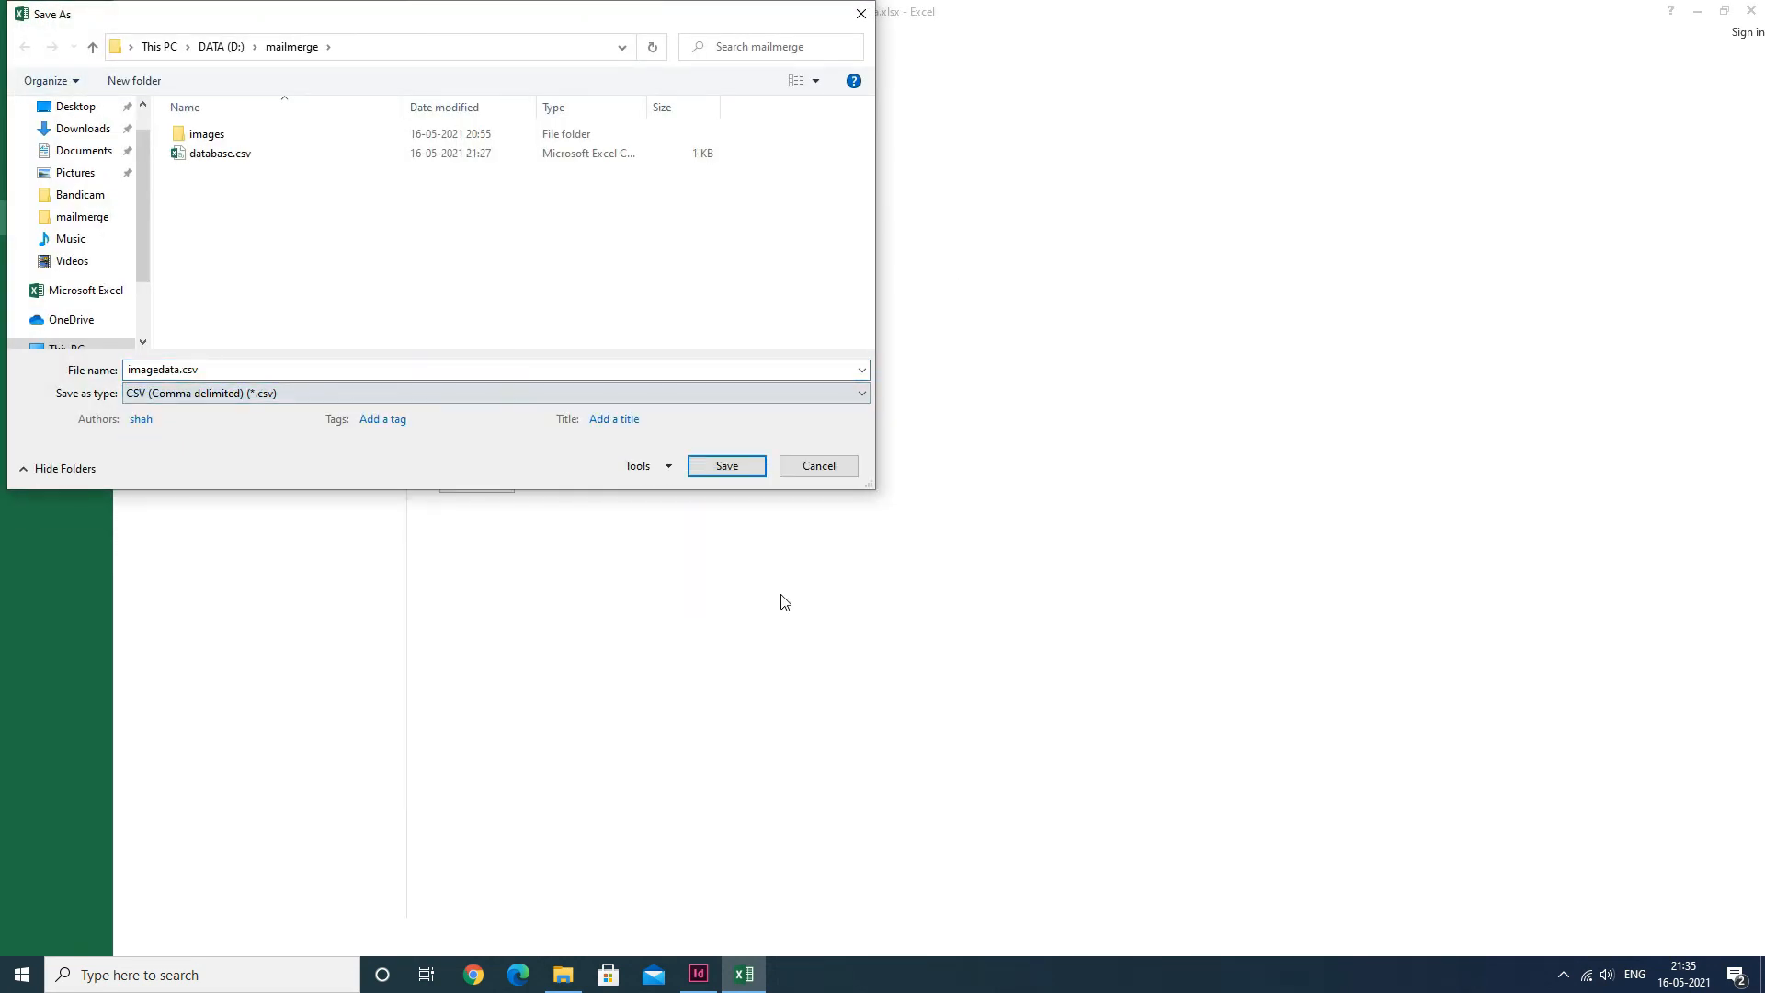
pyautogui.click(725, 467)
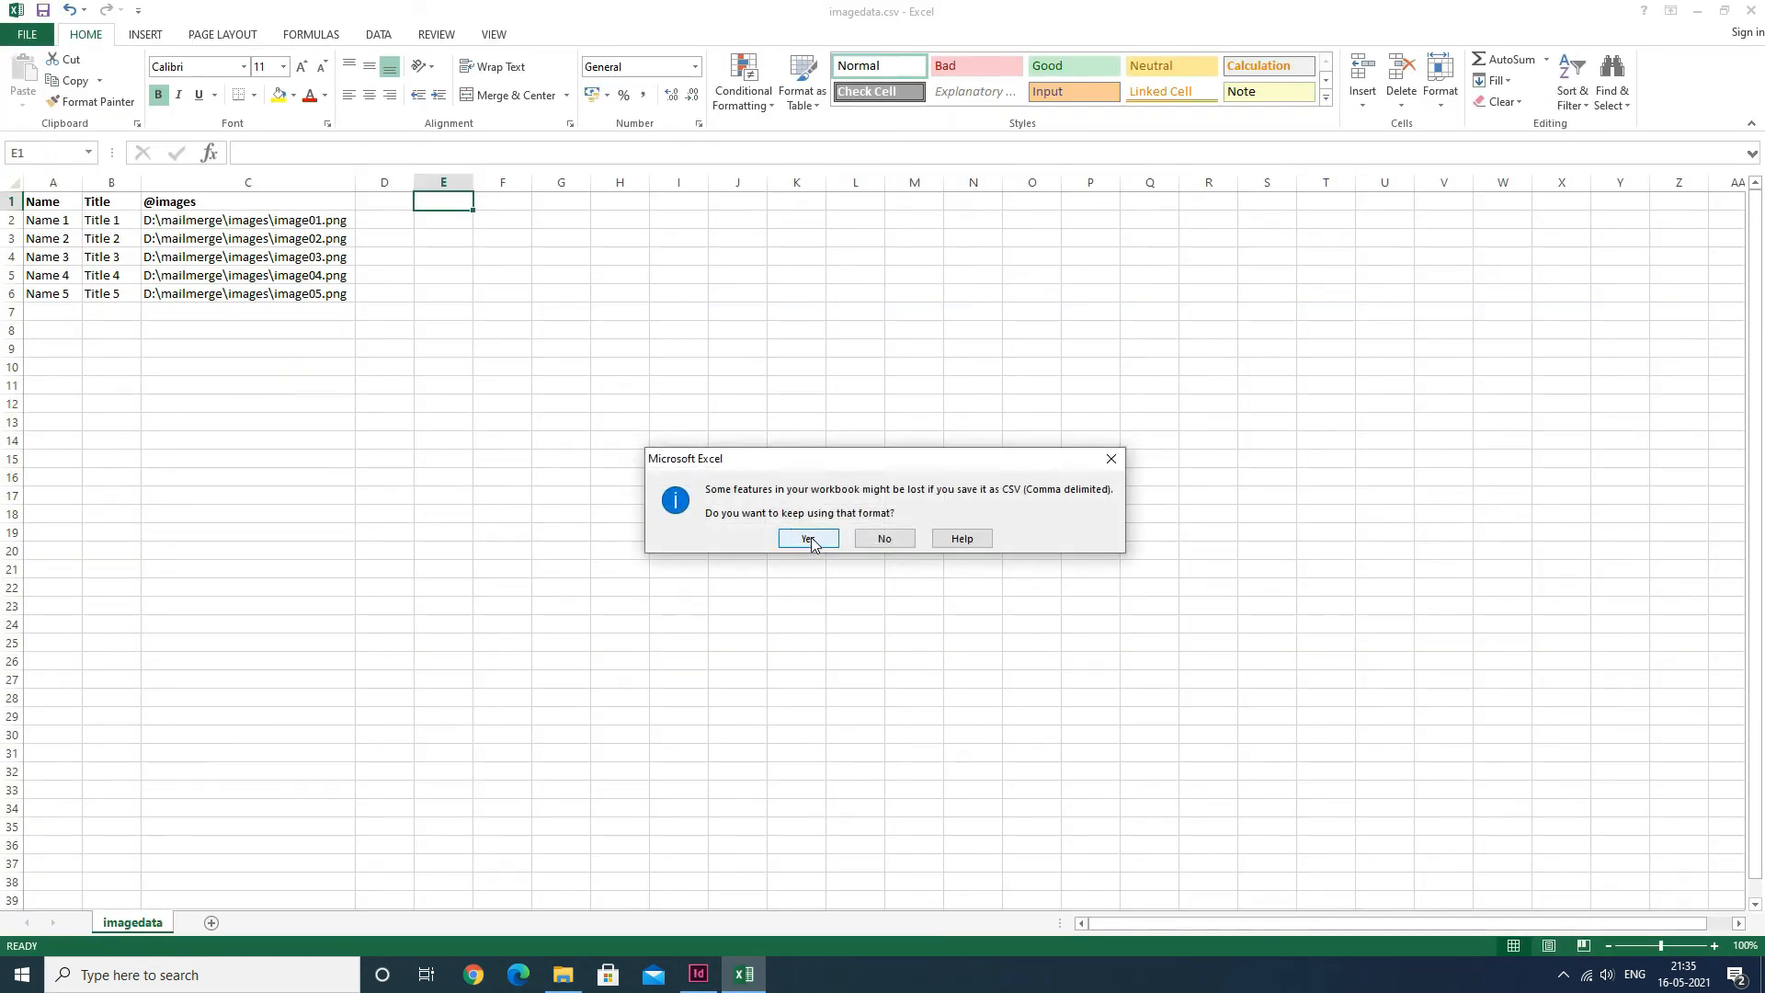
pyautogui.click(808, 539)
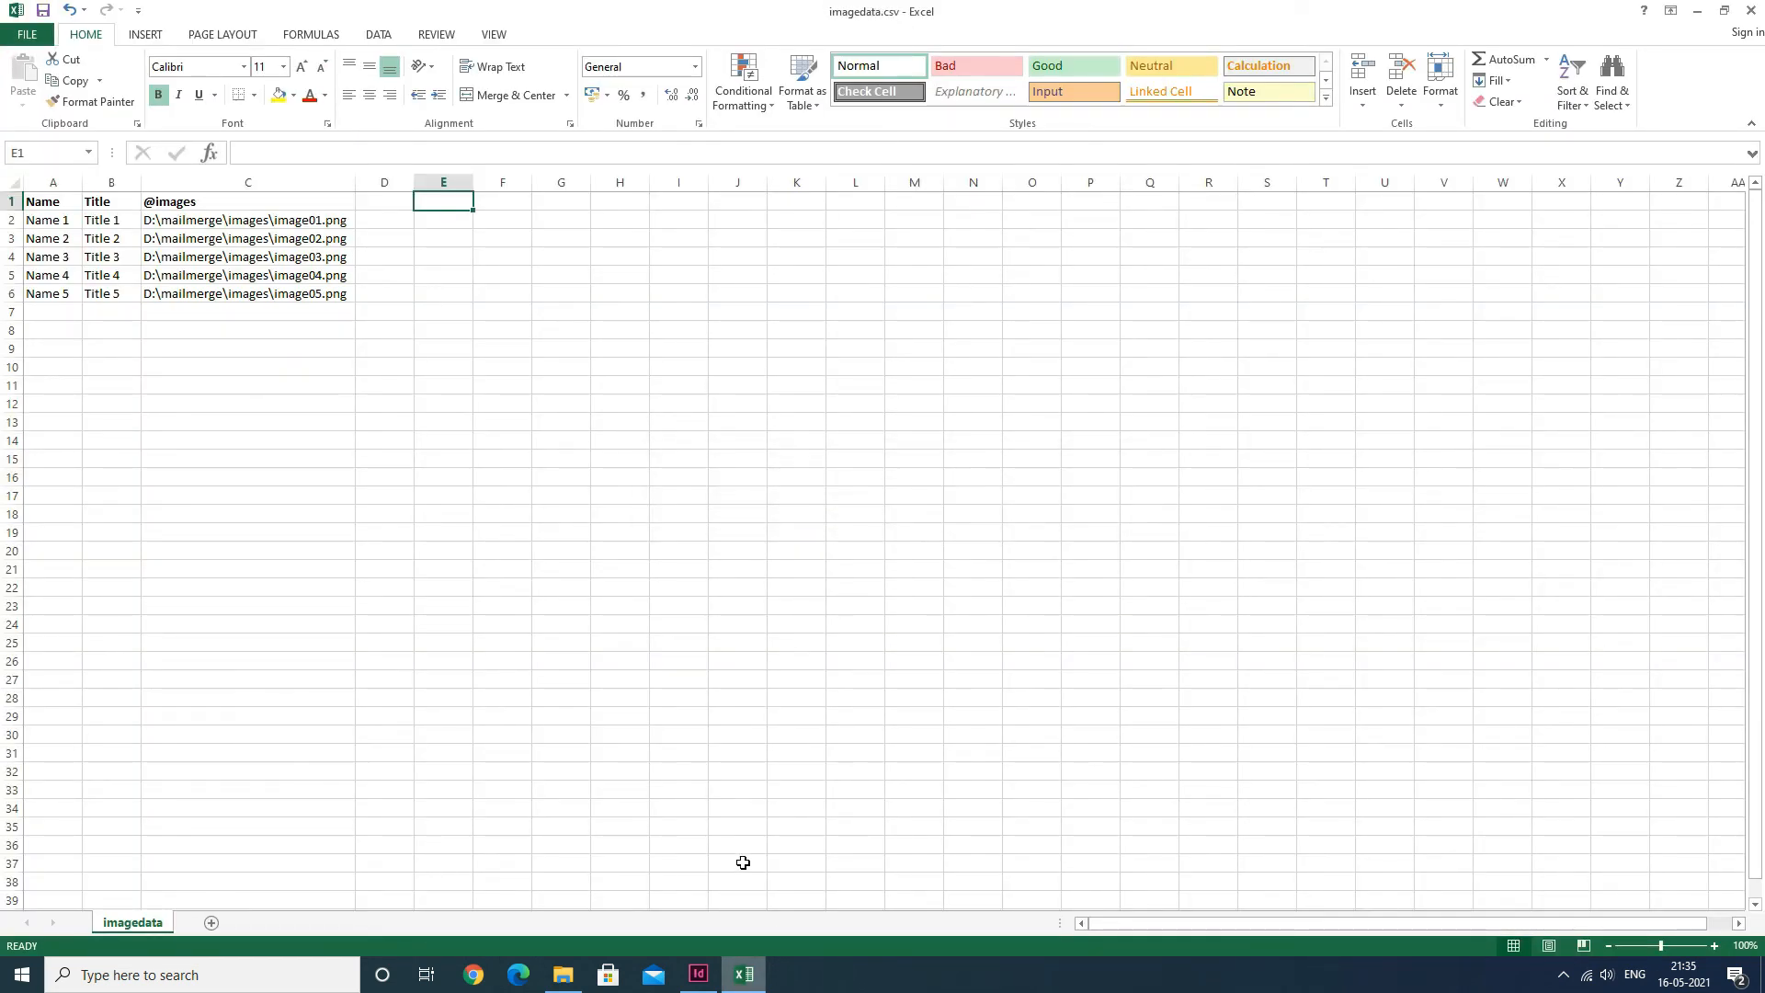
# Switch to InDesign and select imagedata.csv from the mailmerge folder as the data merge source.
pyautogui.click(699, 975)
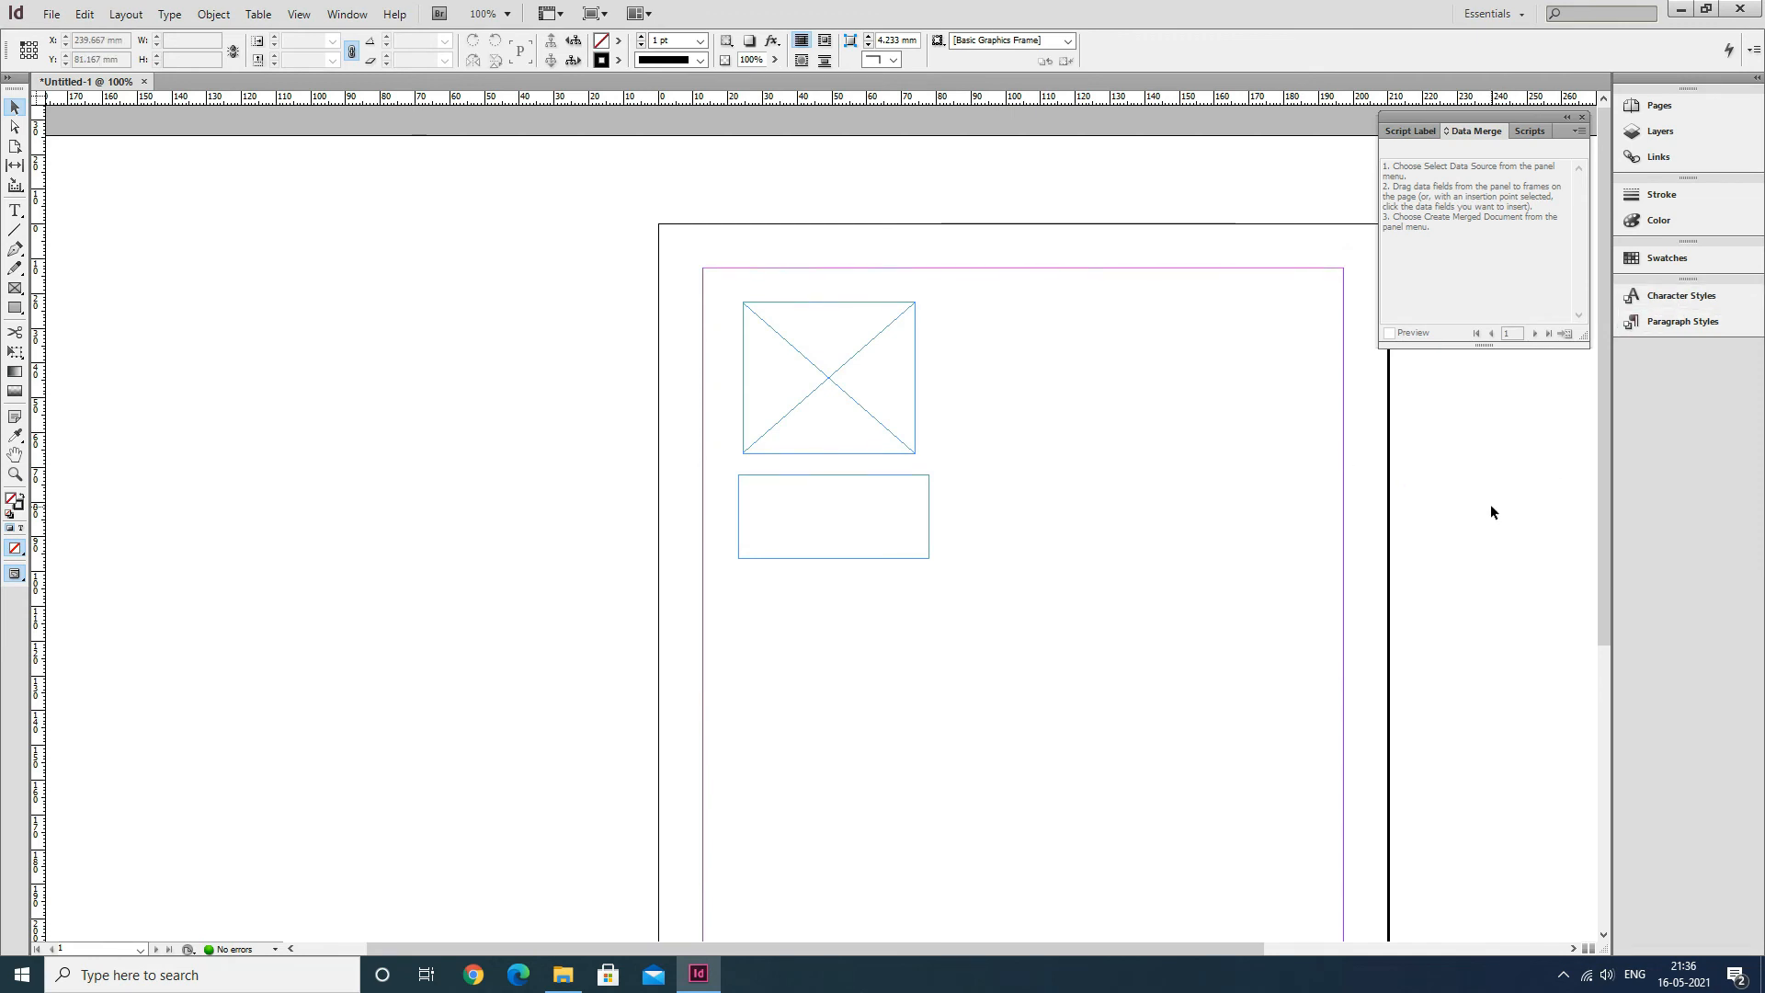
pyautogui.click(1583, 134)
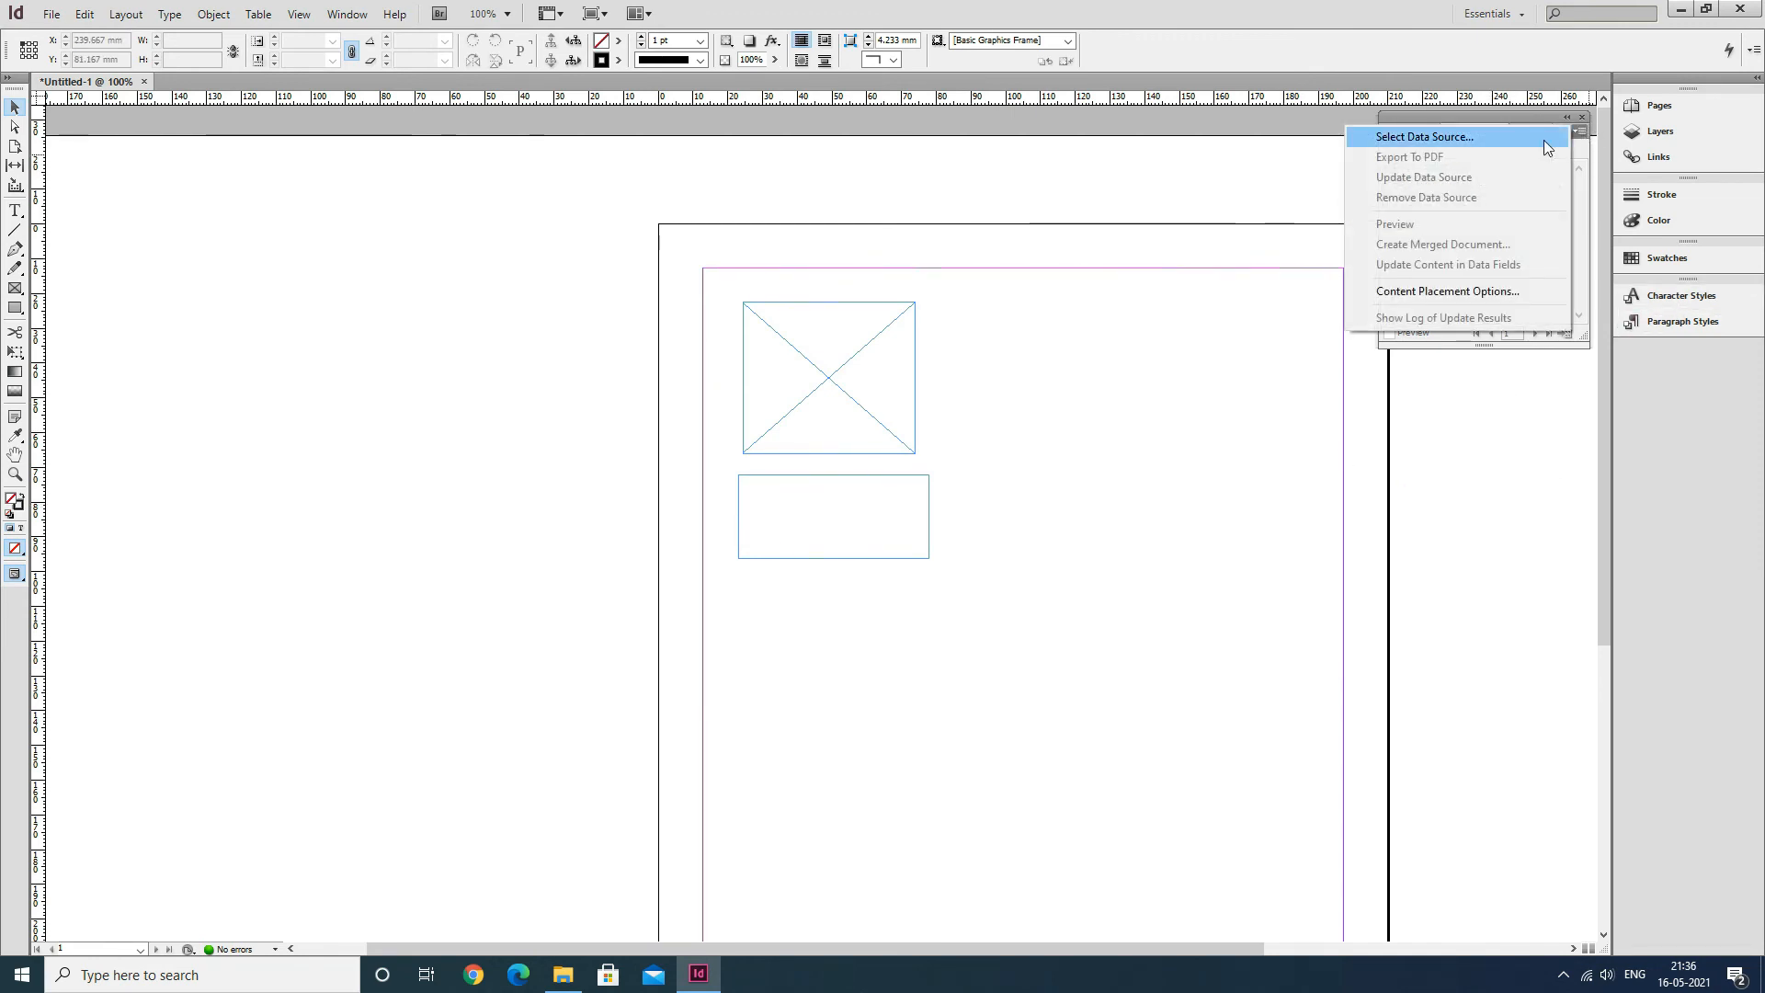
pyautogui.click(1493, 138)
pyautogui.click(1325, 433)
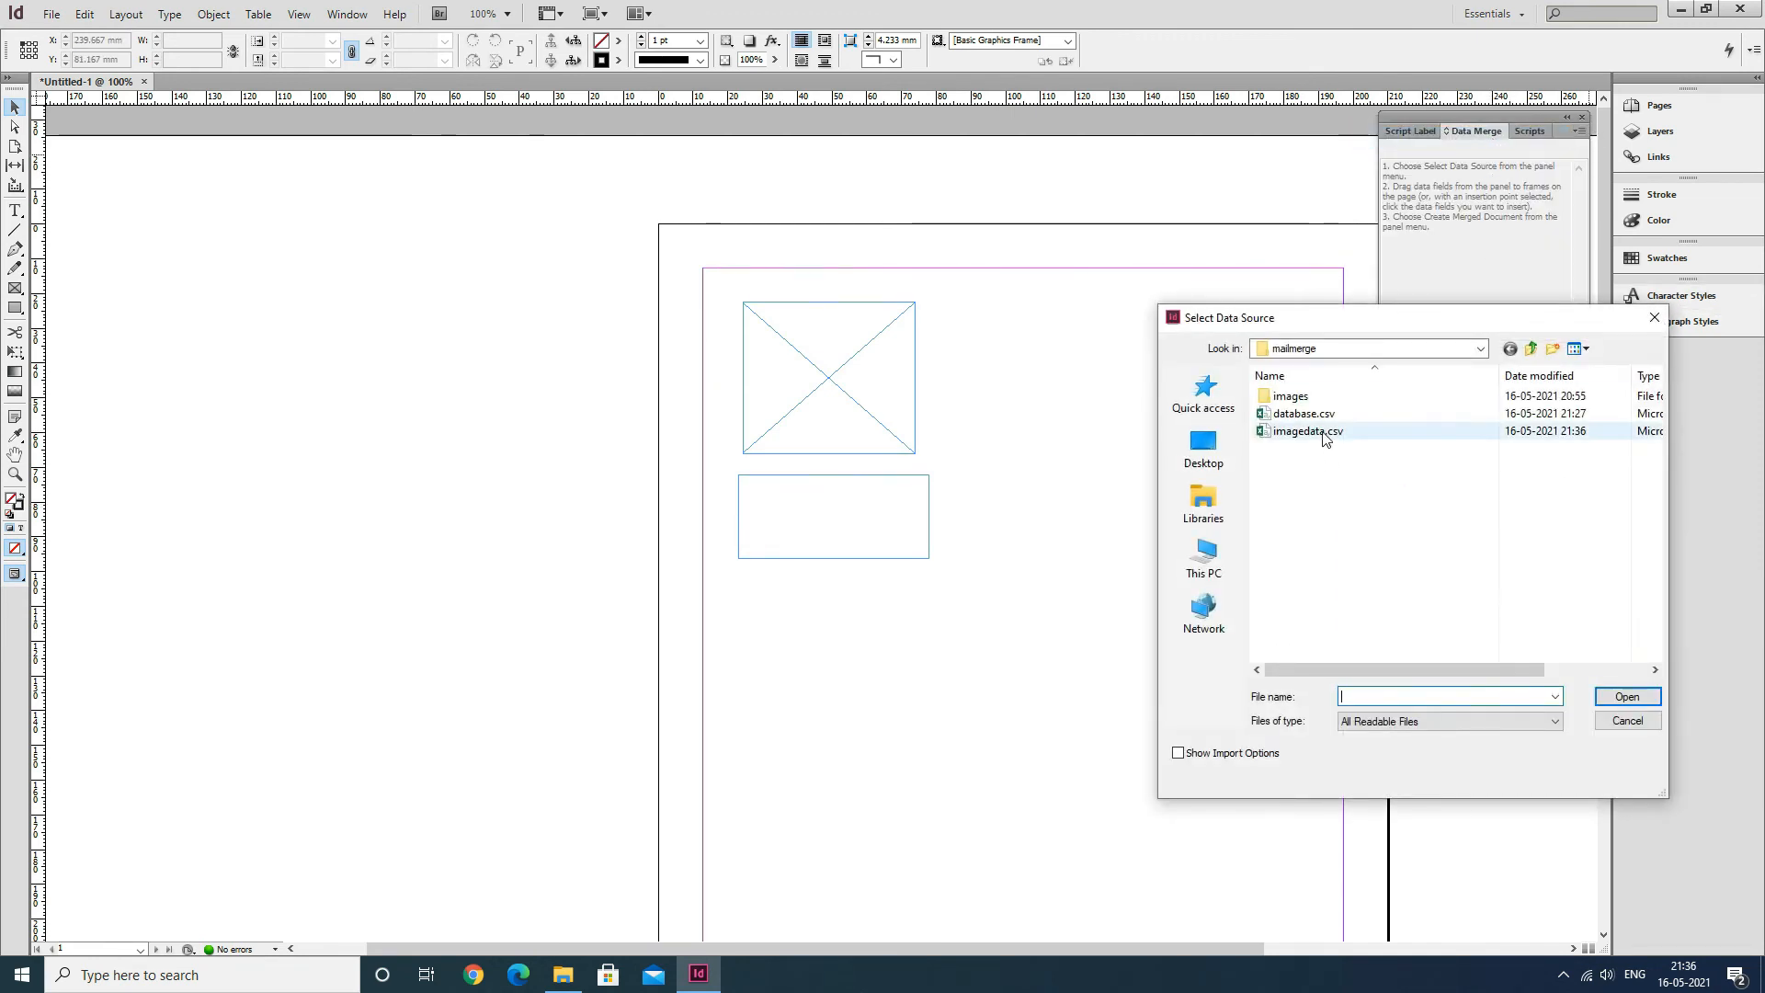
pyautogui.click(1633, 701)
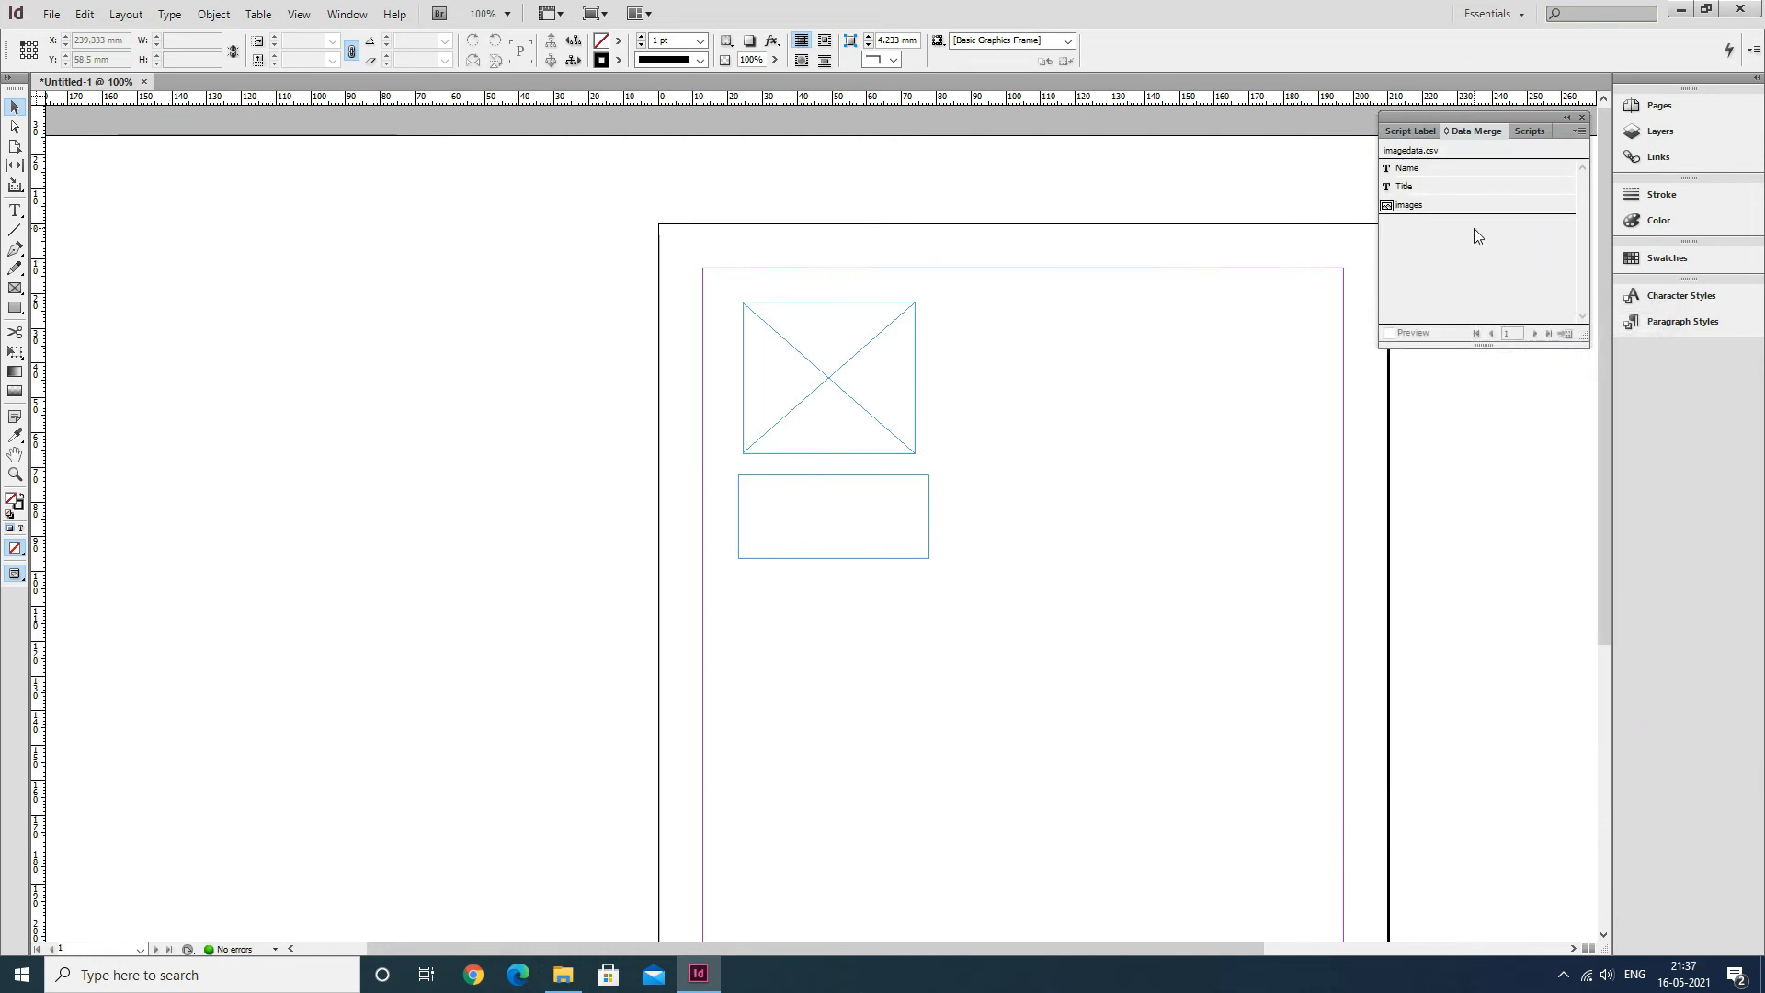
# Assign the images data field to the rectangle frame near the page's upper-left corner.
pyautogui.click(1419, 171)
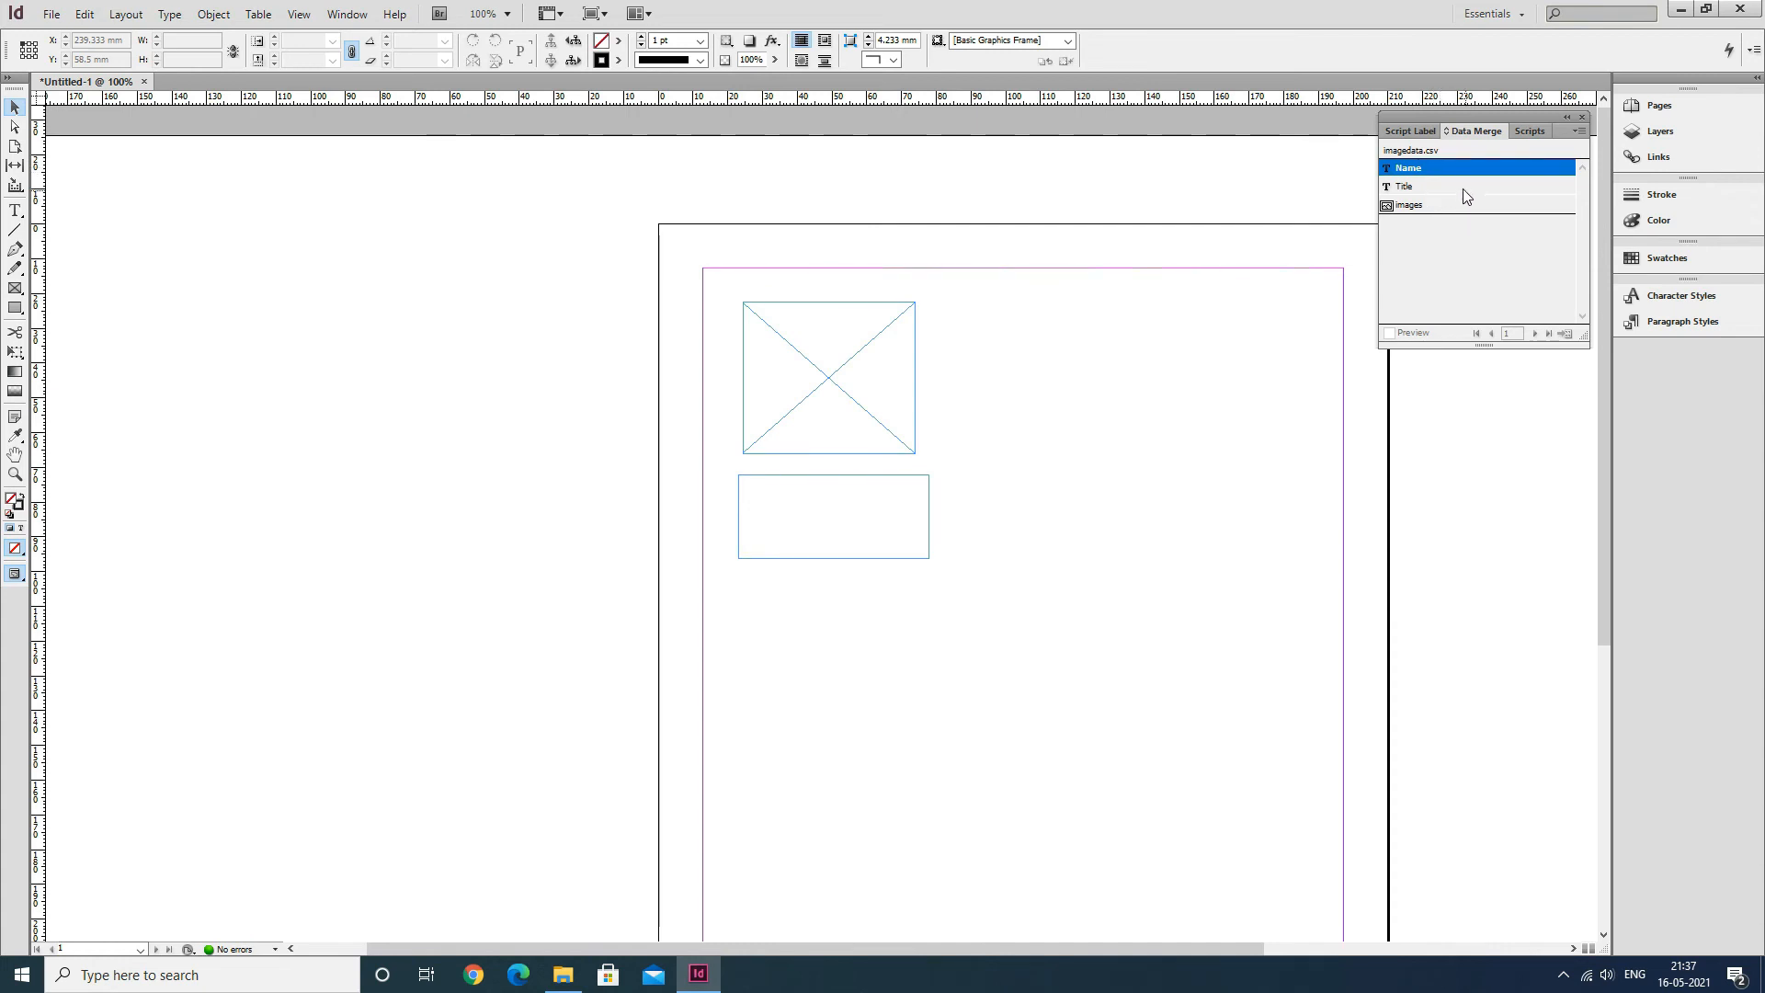
pyautogui.click(855, 342)
pyautogui.click(1415, 230)
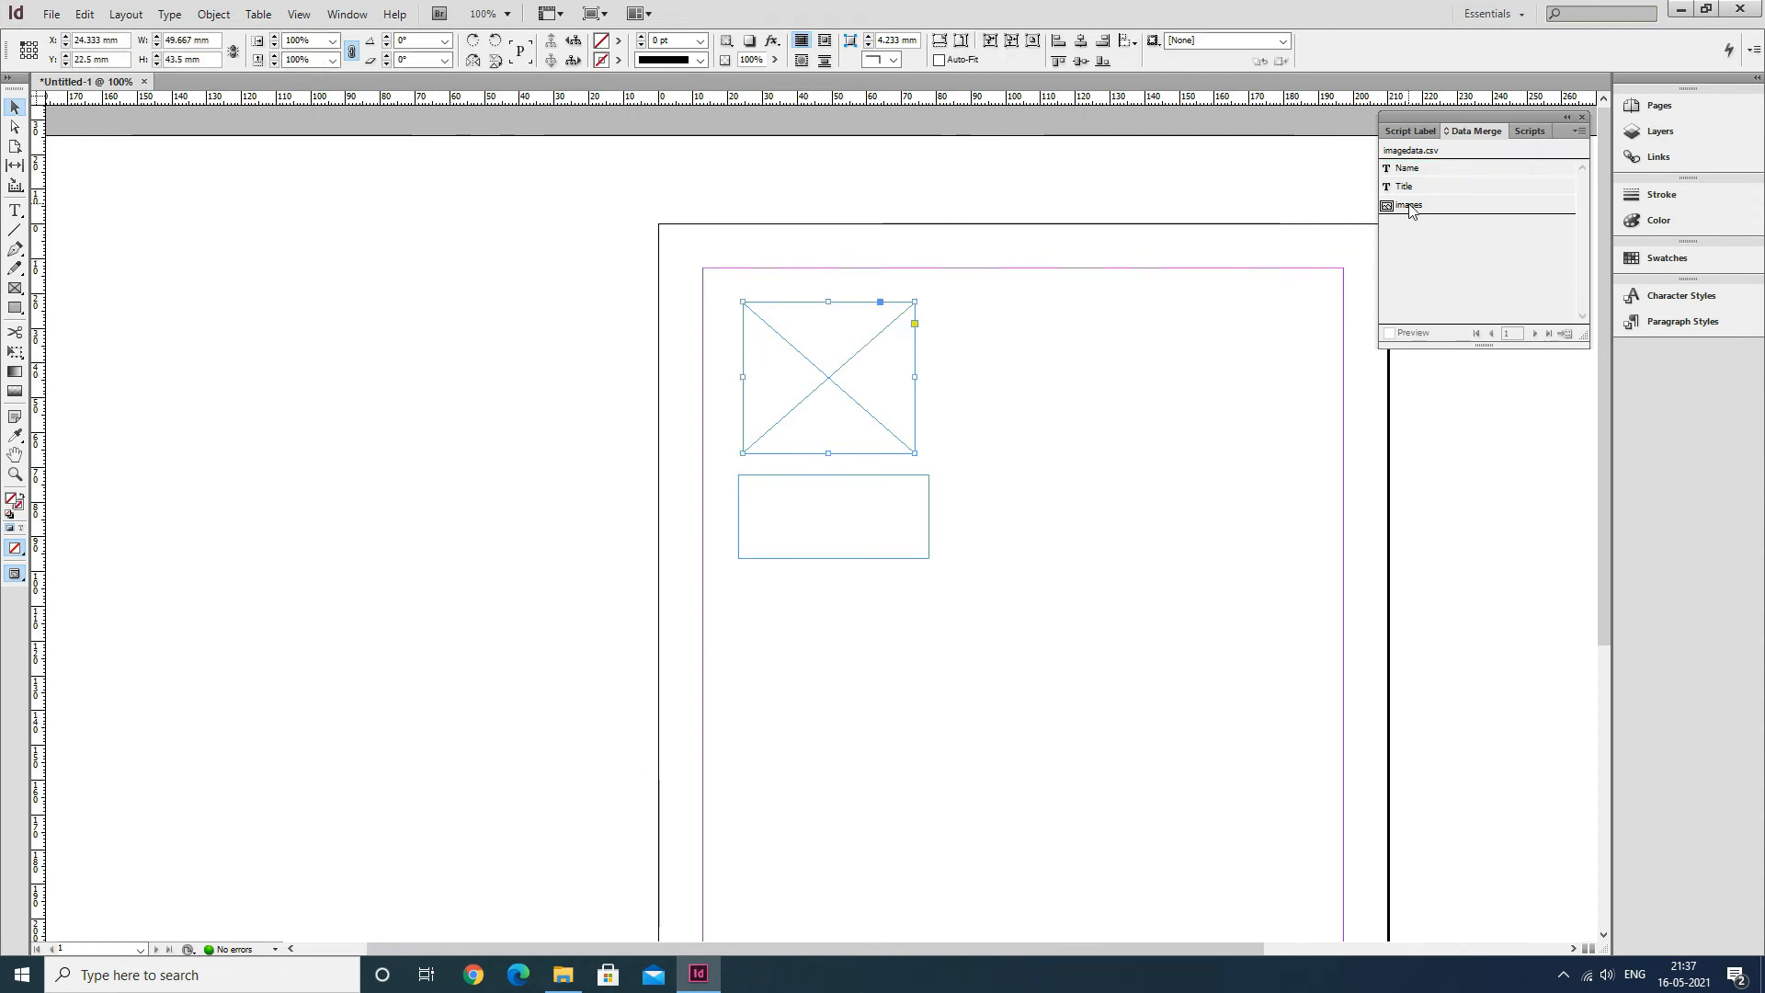
pyautogui.click(1411, 206)
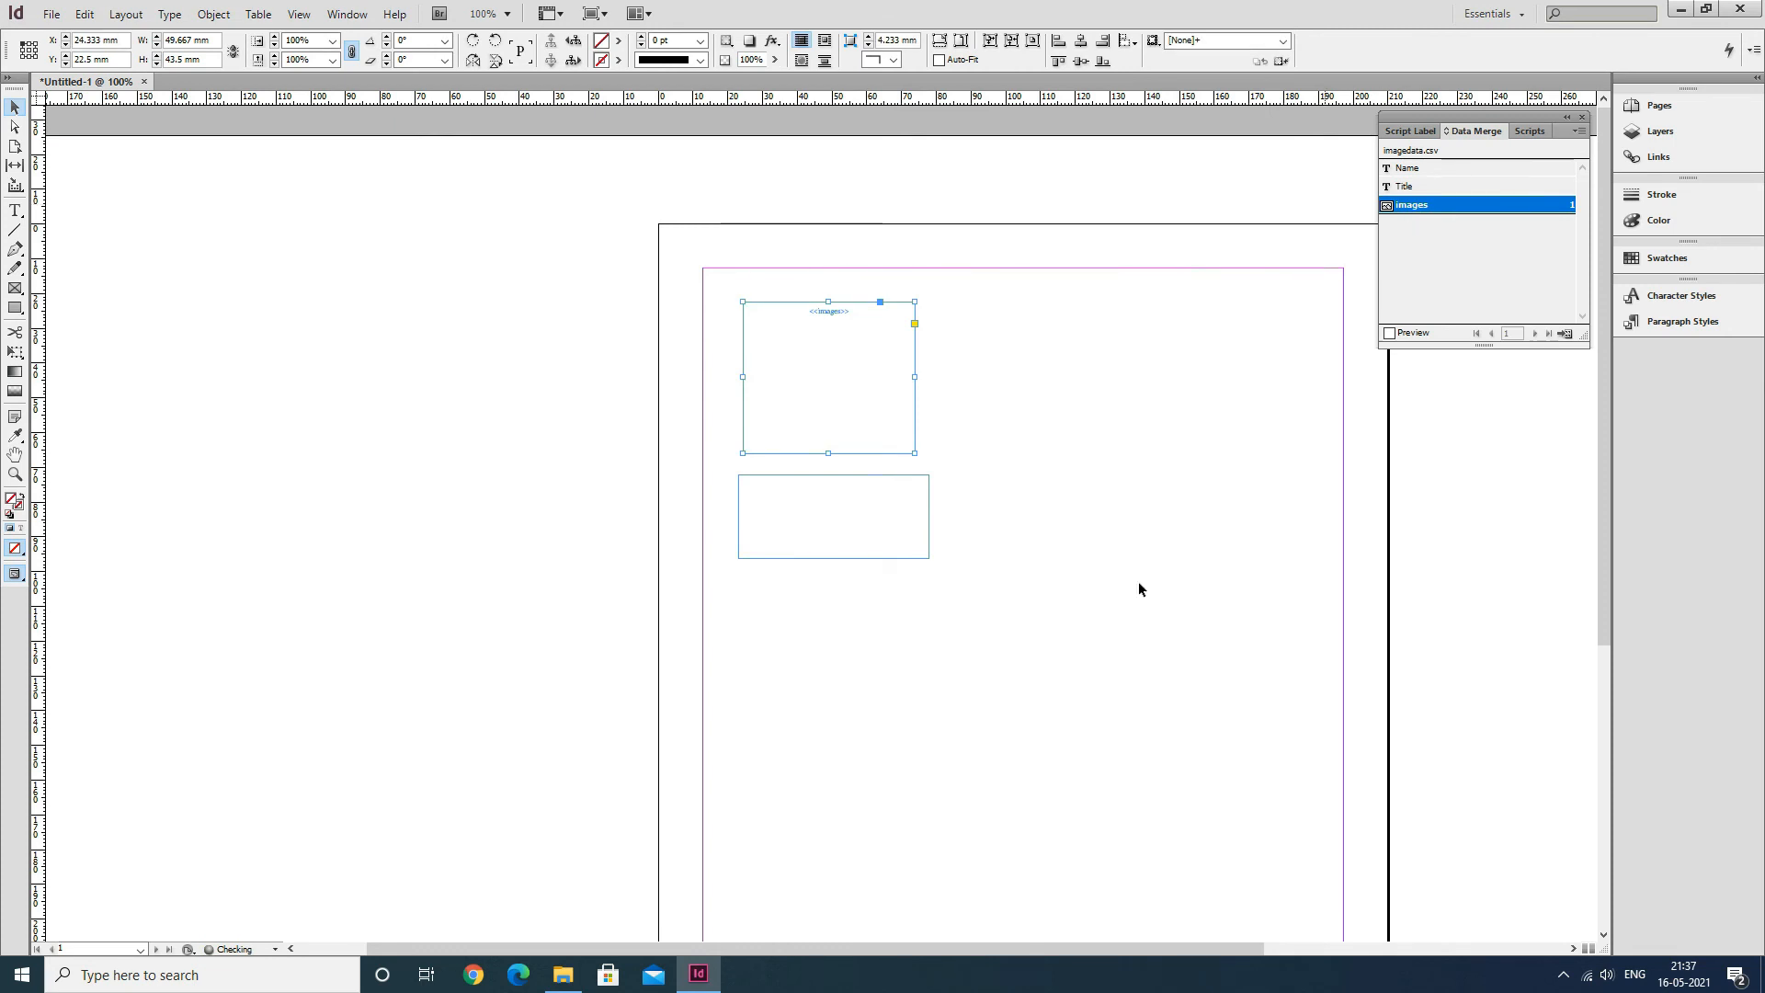
# Insert the Name and Title data fields on separate lines in the text frame below the image frame.
pyautogui.click(15, 210)
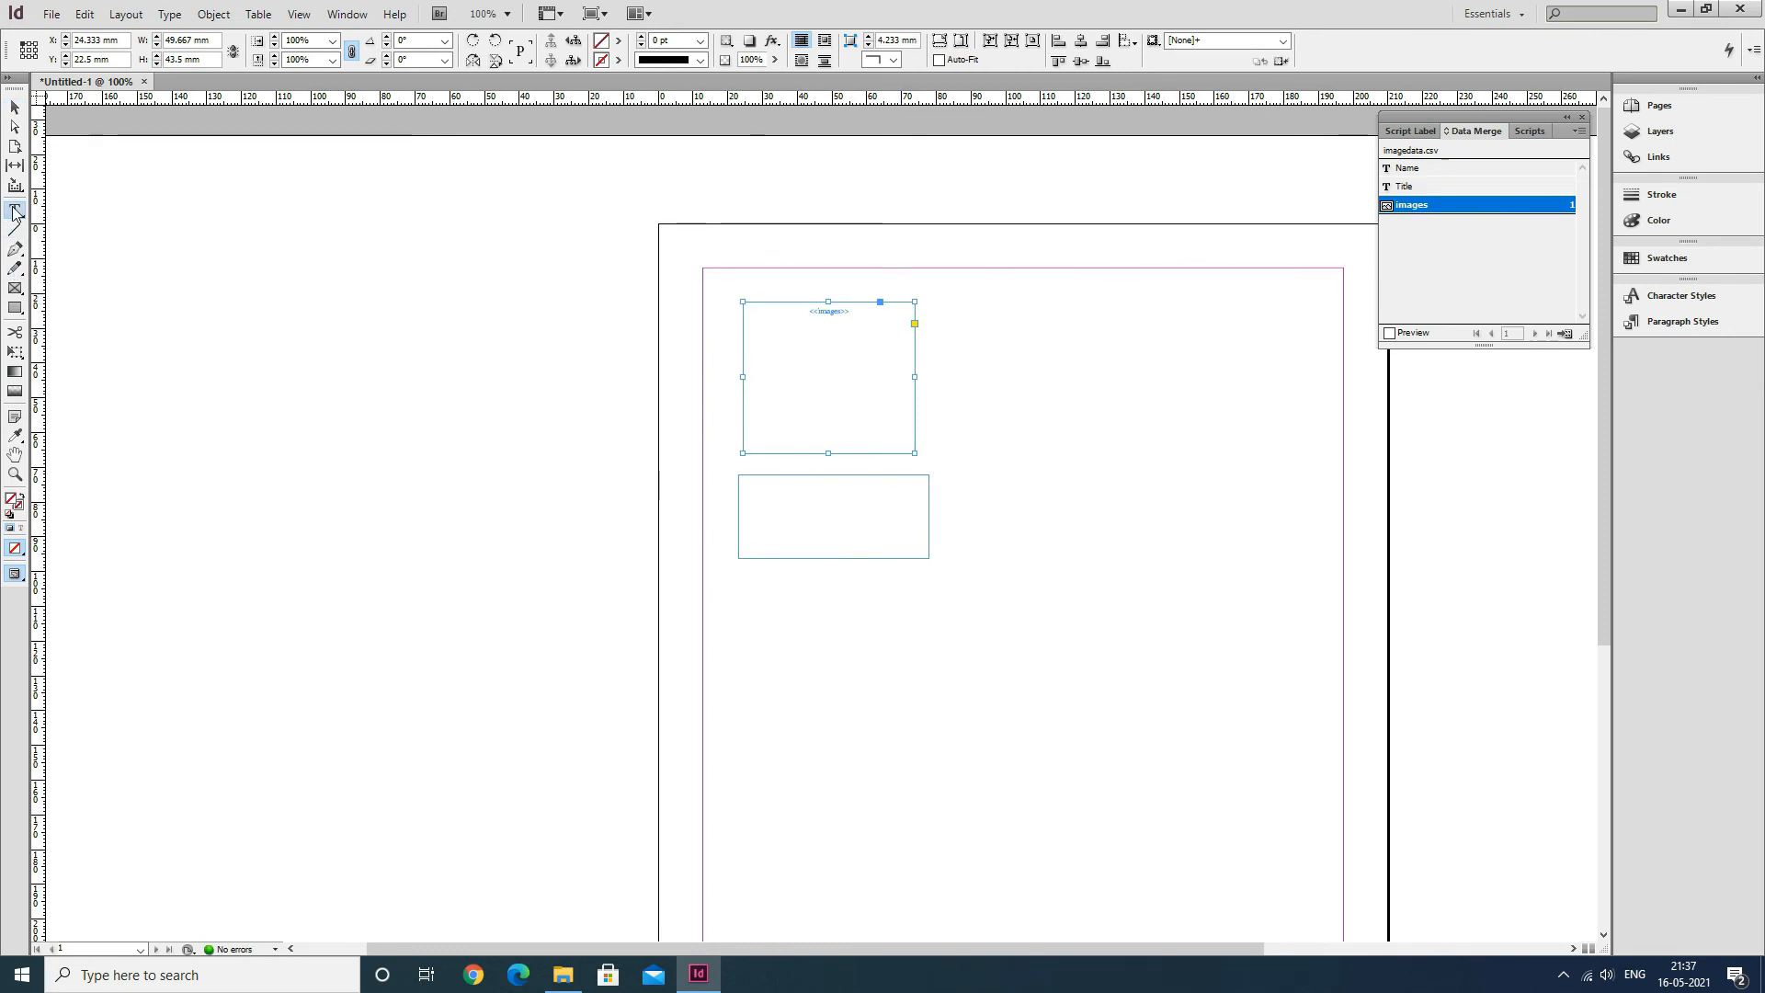
pyautogui.click(801, 500)
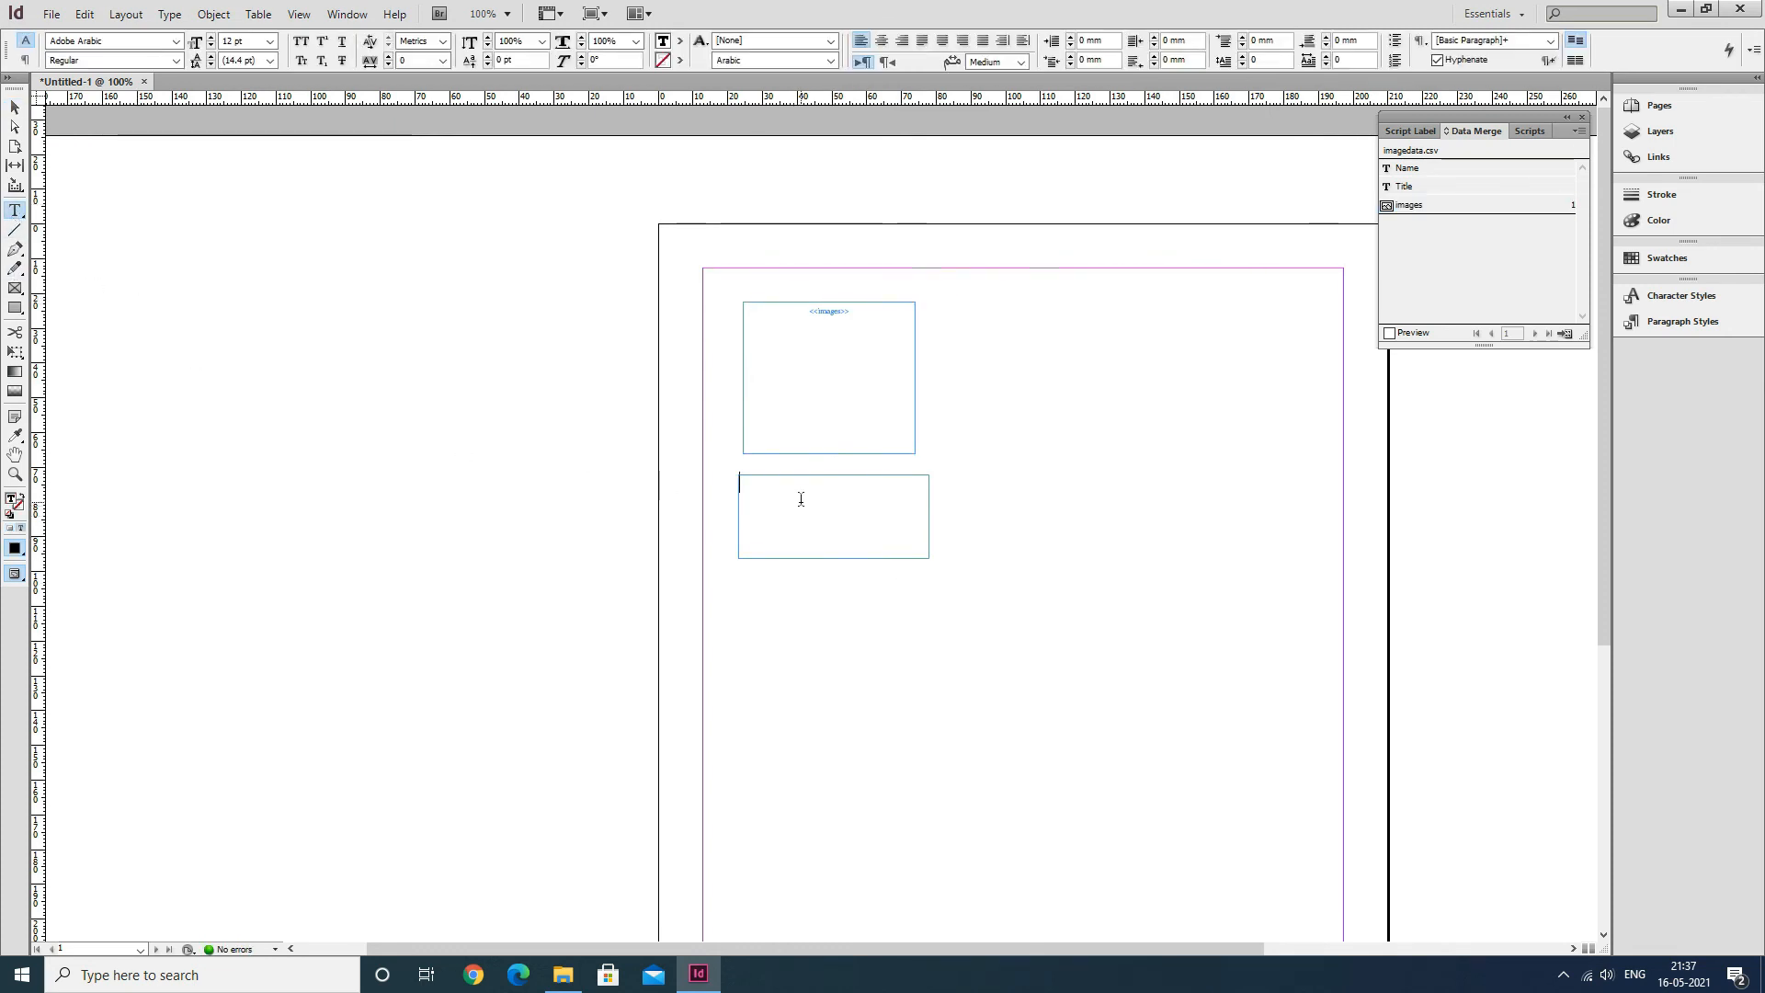
pyautogui.click(1421, 173)
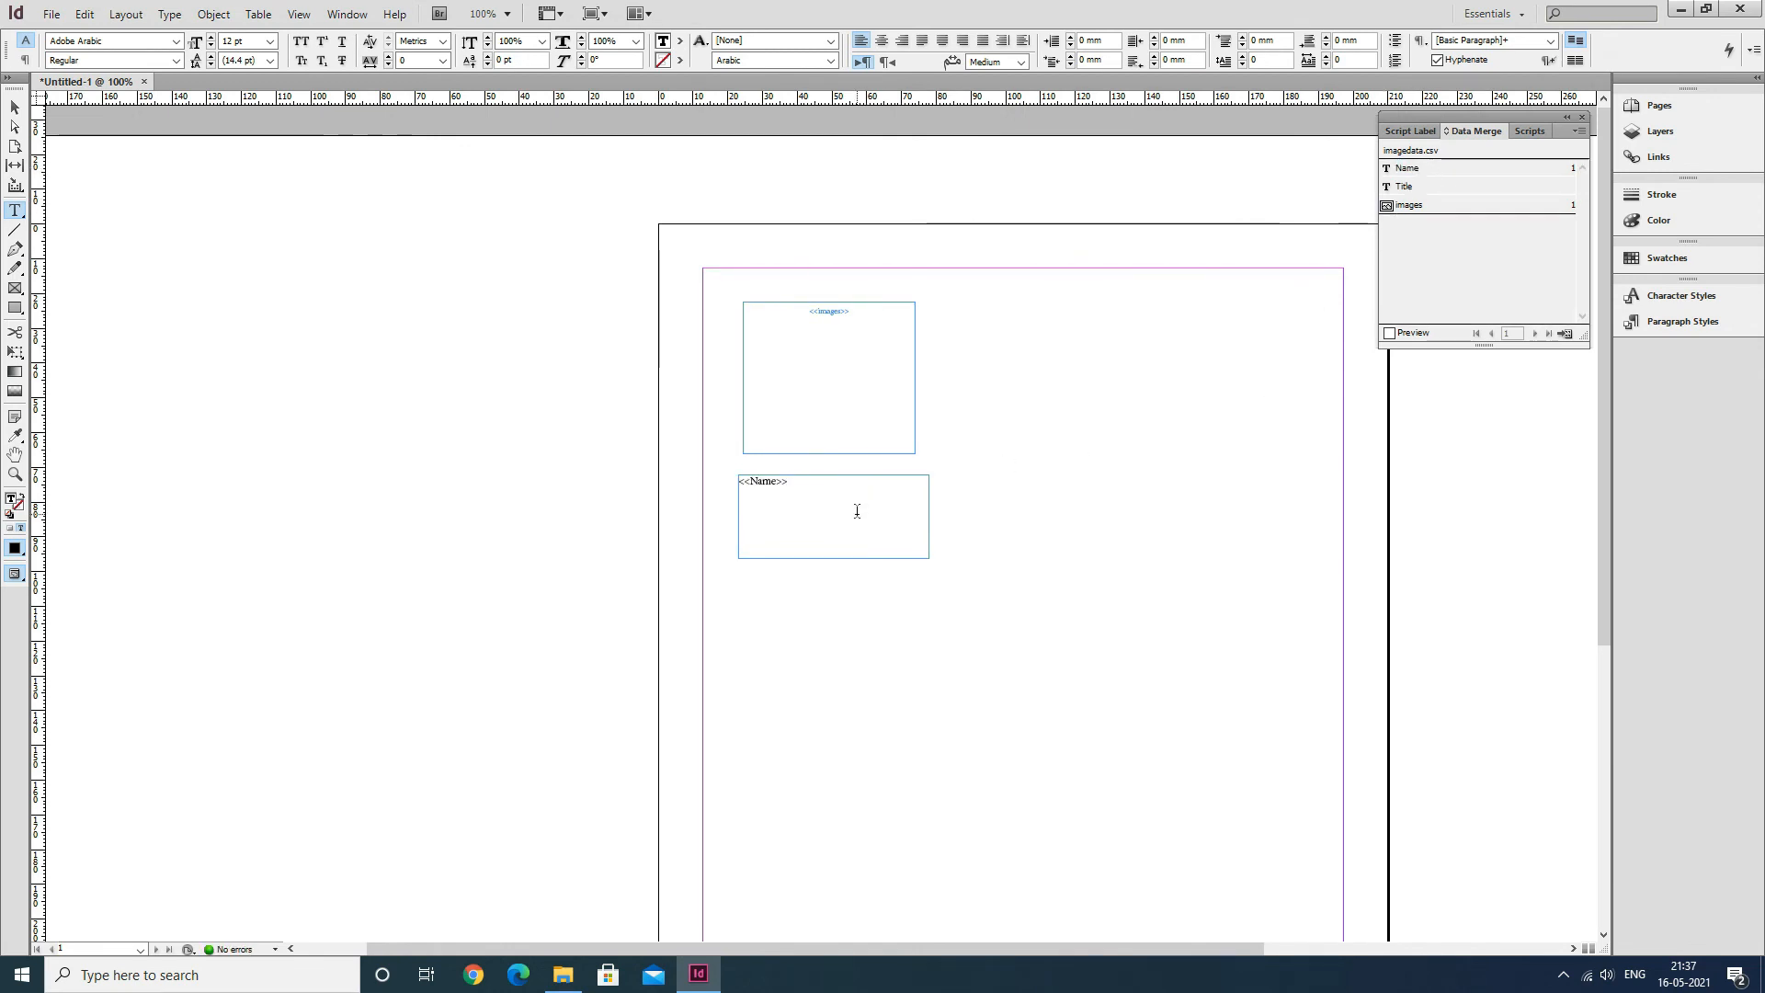
pyautogui.click(1411, 188)
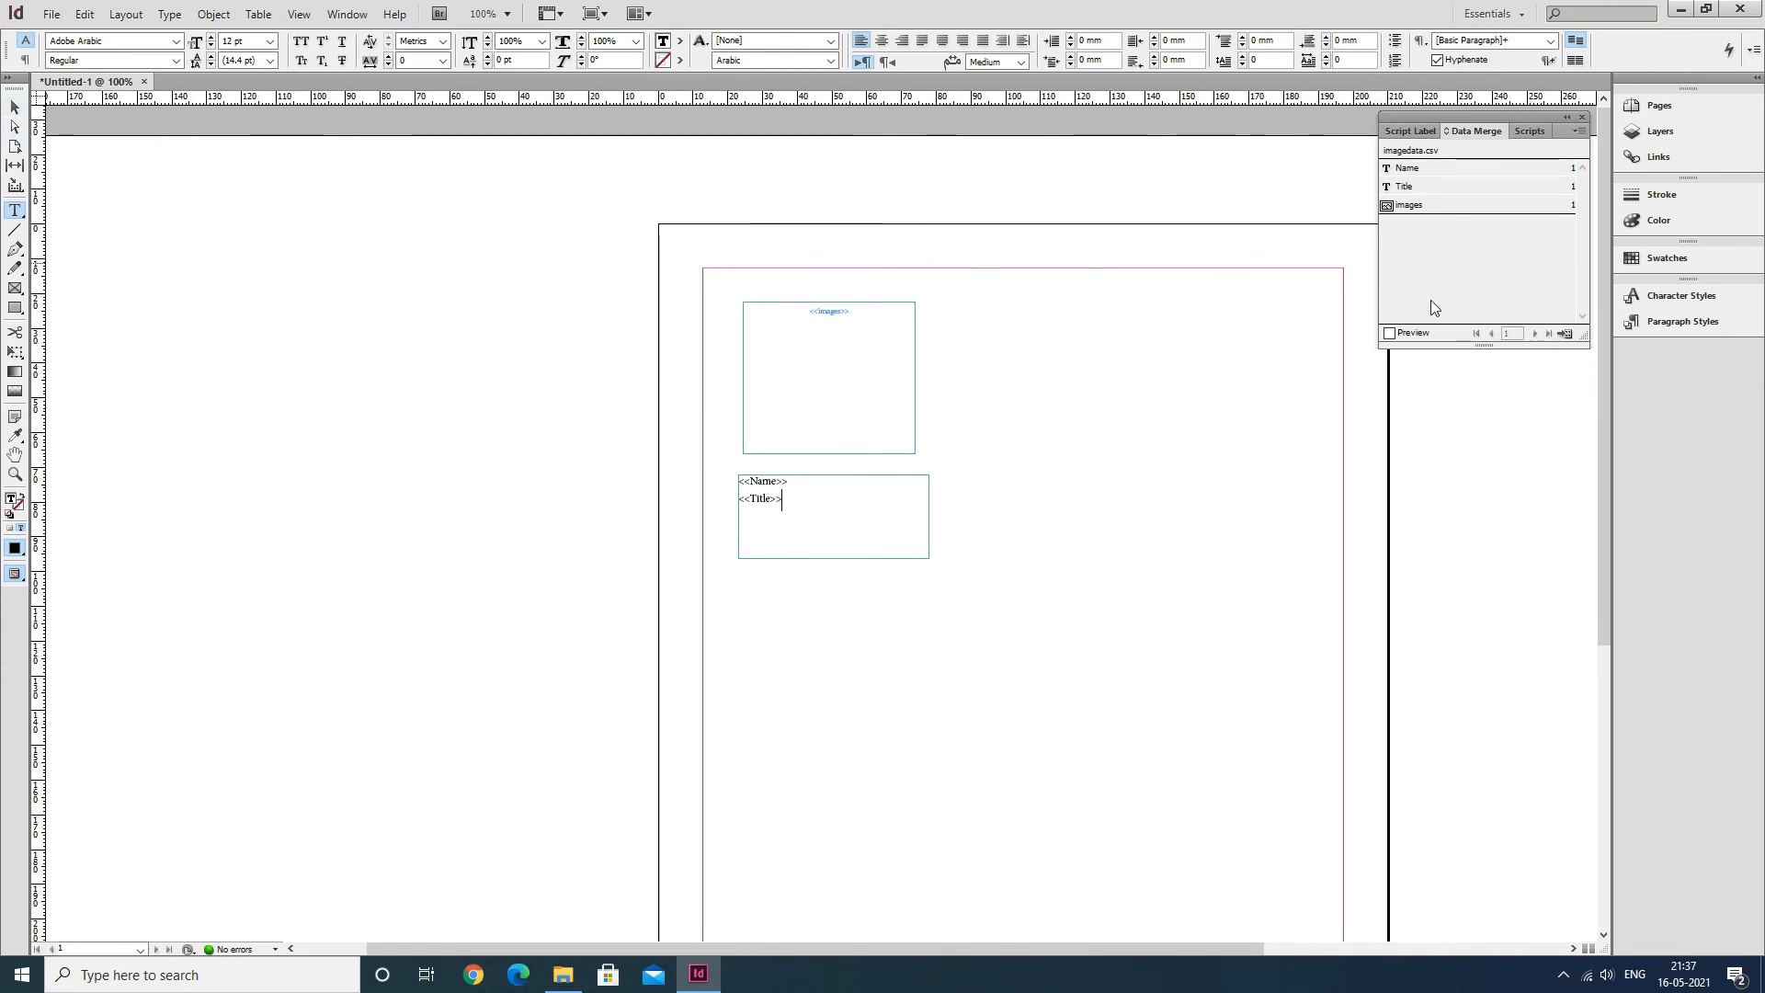
# Turn on the merge preview and set the language of the Name and Title text to English: UK.
pyautogui.click(1389, 334)
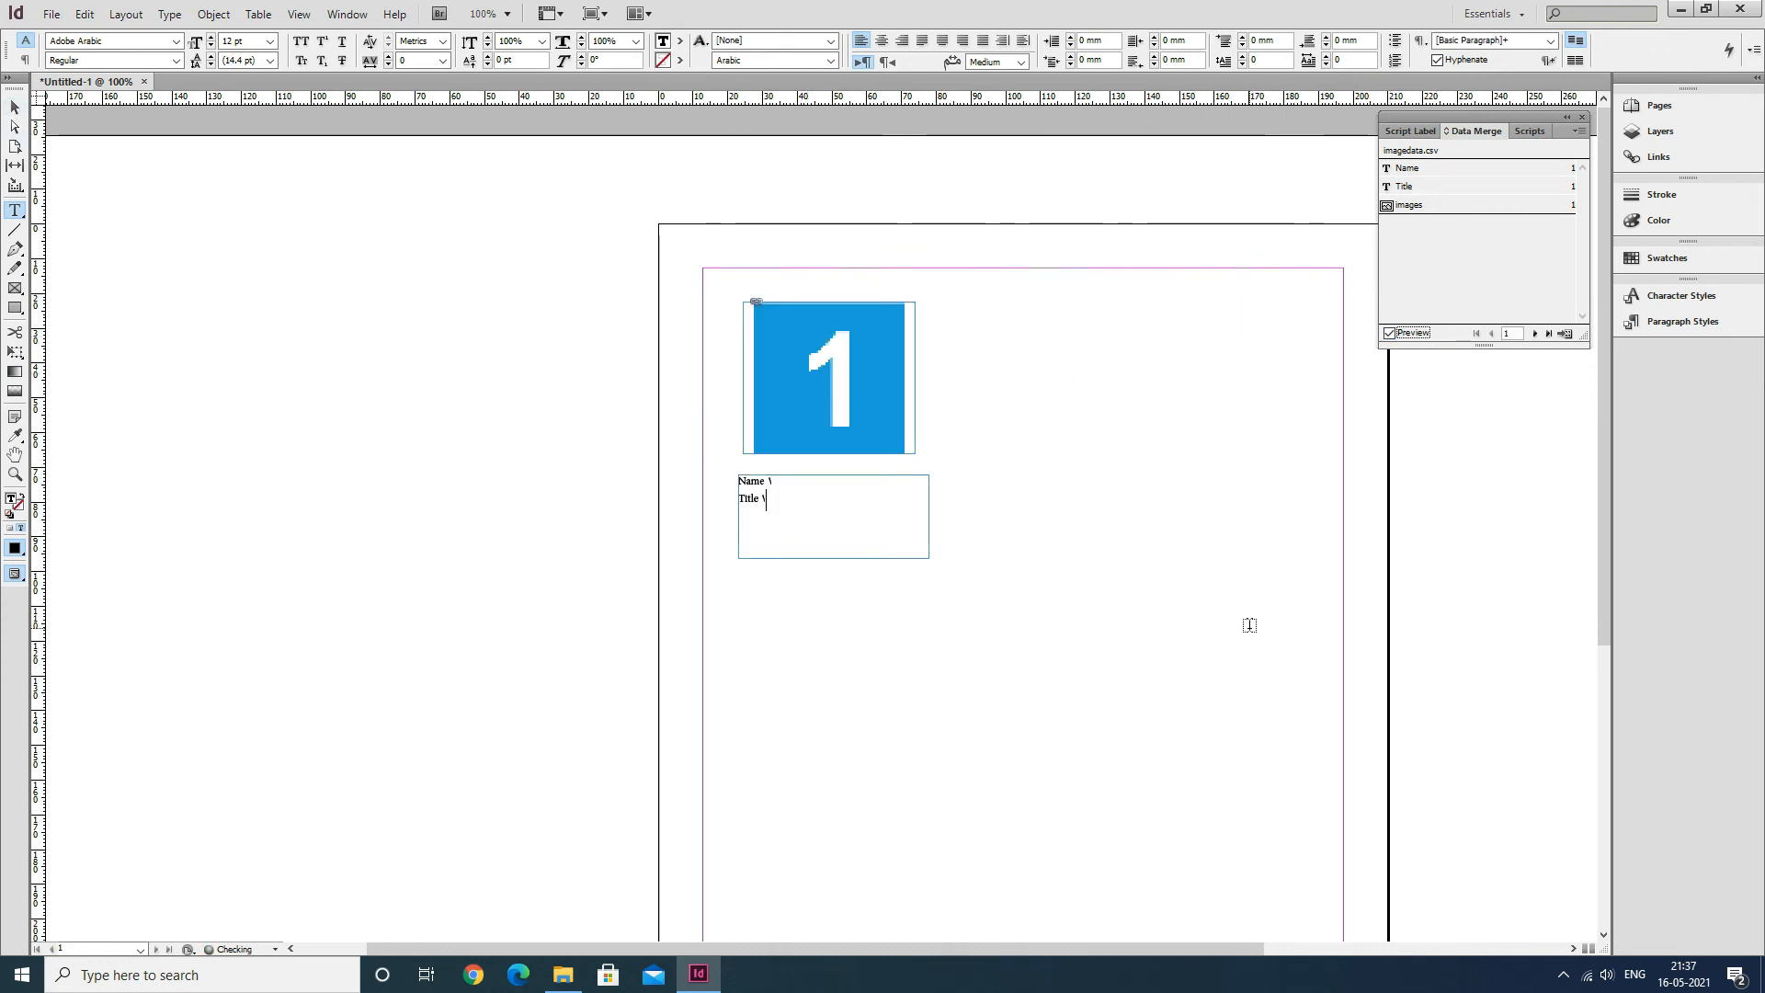
pyautogui.hotkey('ctrl', 'a')
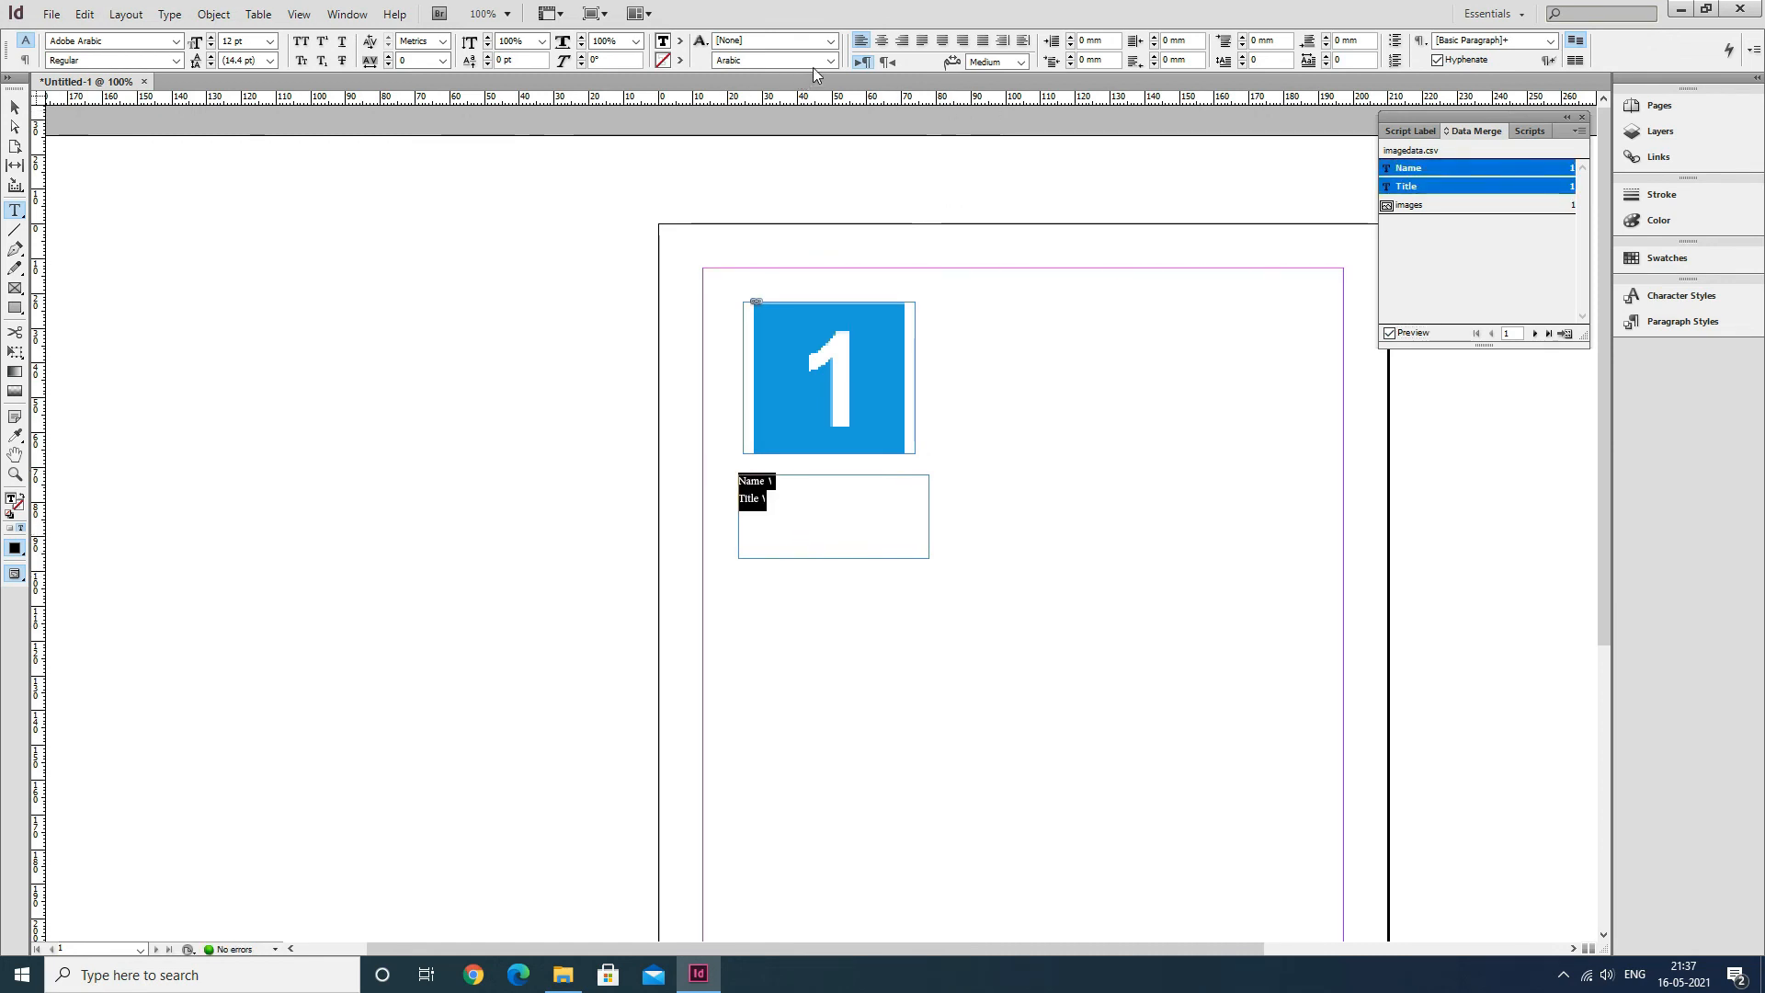
pyautogui.click(830, 61)
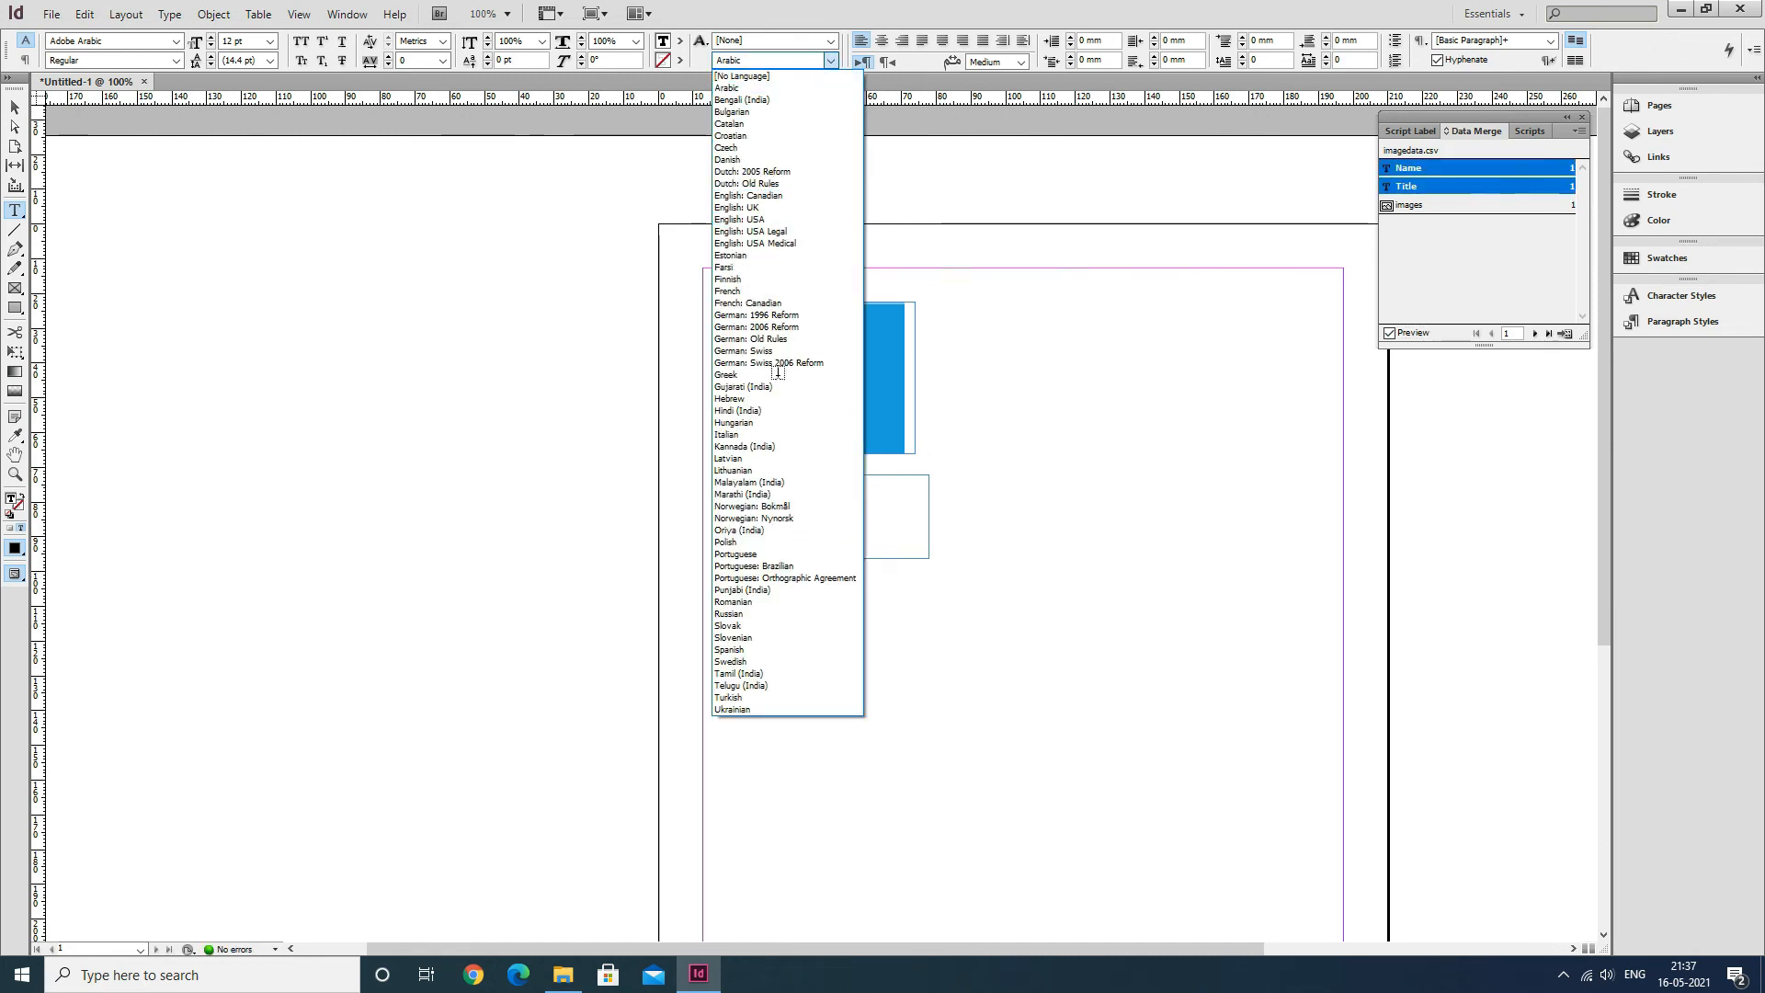
pyautogui.click(770, 206)
pyautogui.click(863, 512)
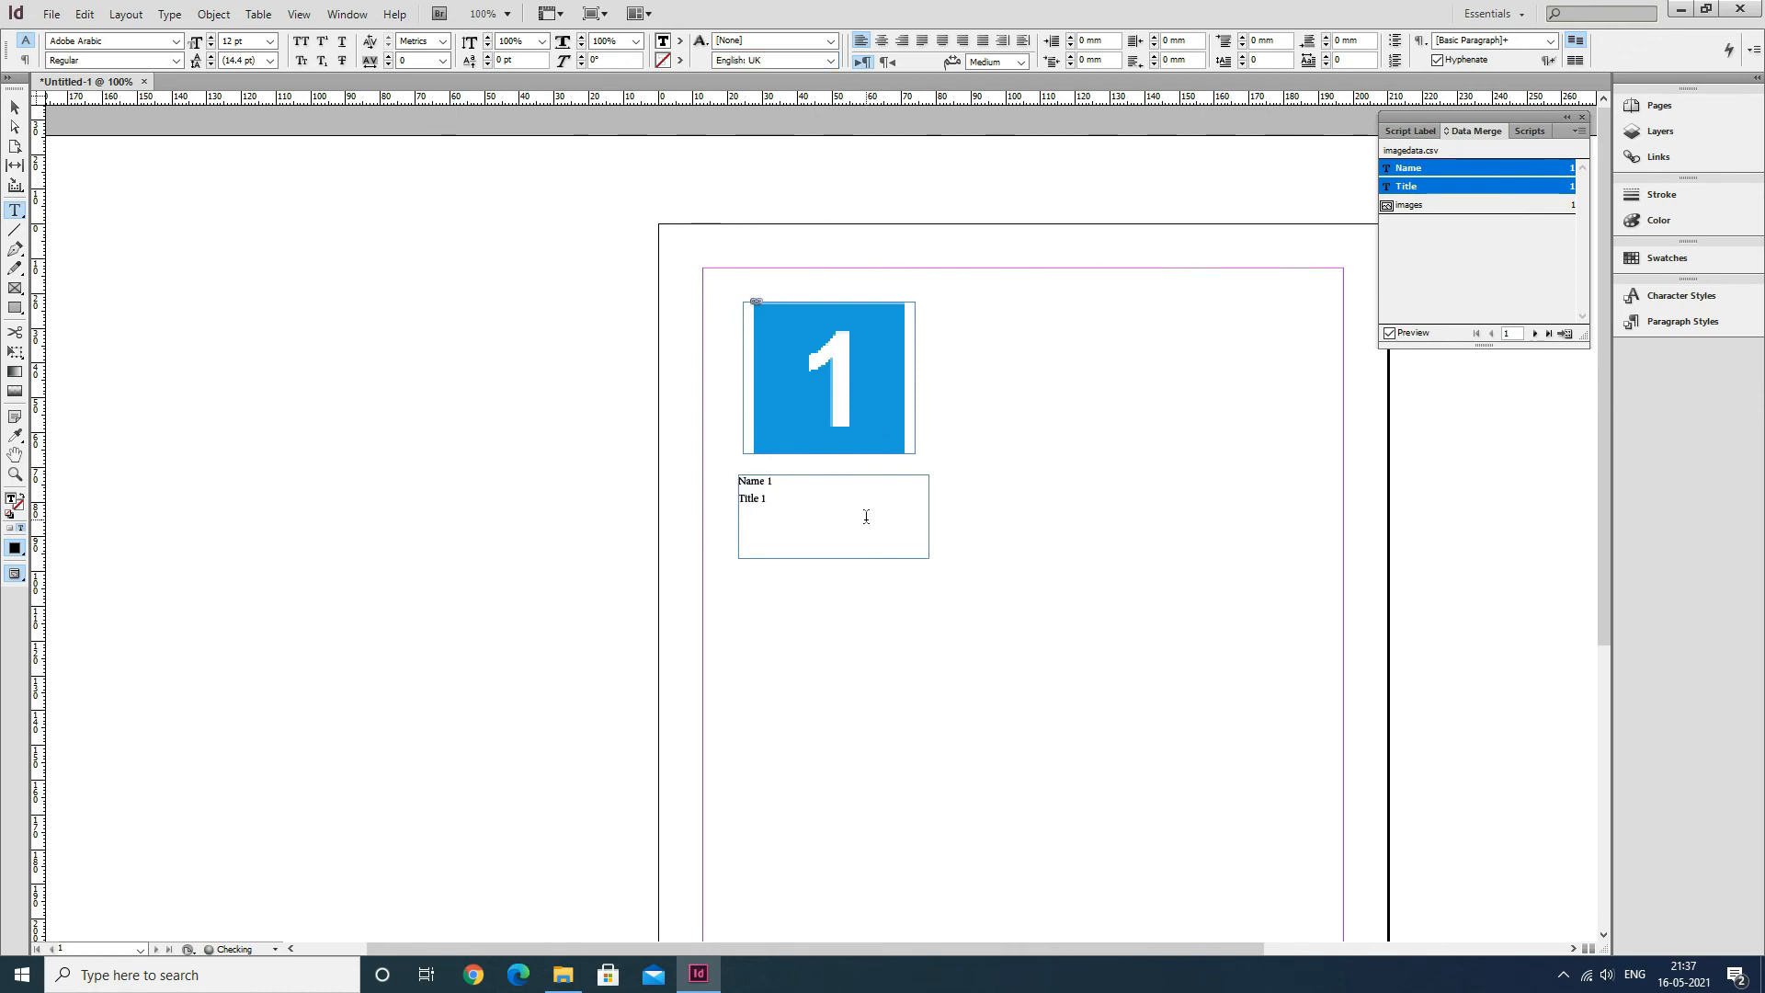
# Browse forward and back through the previewed records to check each one's image, name and title.
pyautogui.click(1533, 334)
pyautogui.click(1534, 334)
pyautogui.click(1534, 333)
pyautogui.click(1532, 334)
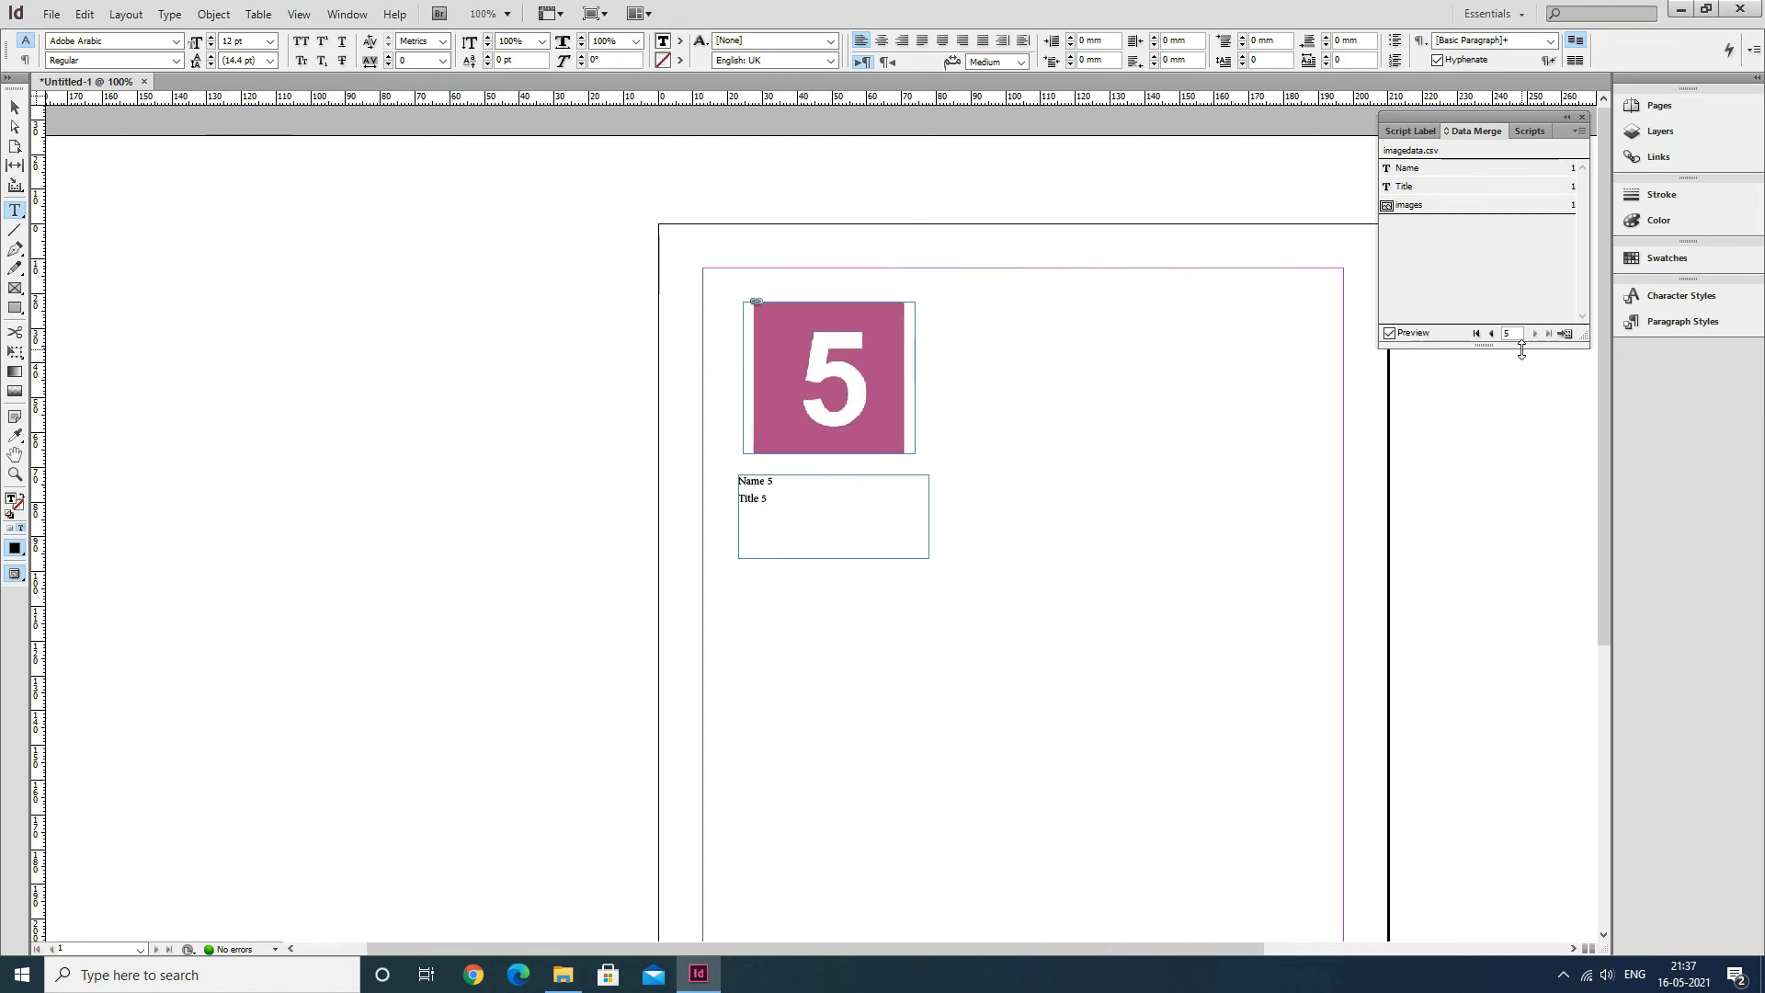
pyautogui.click(1479, 334)
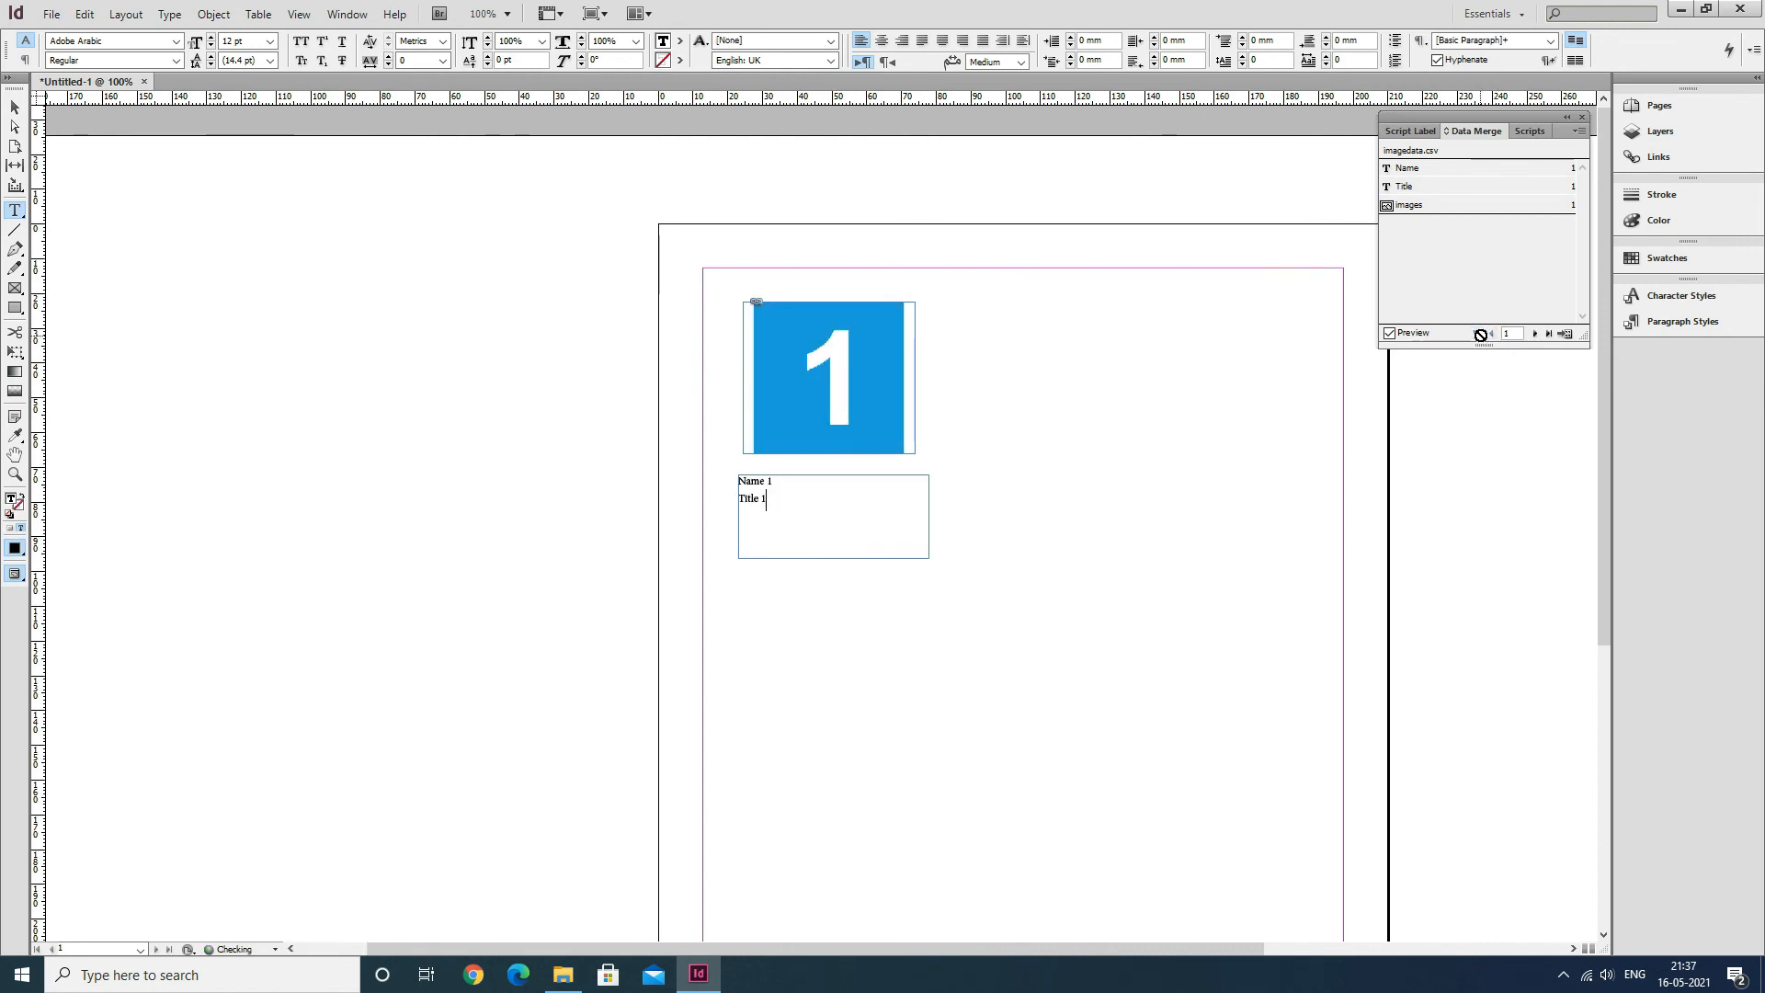
pyautogui.click(1534, 334)
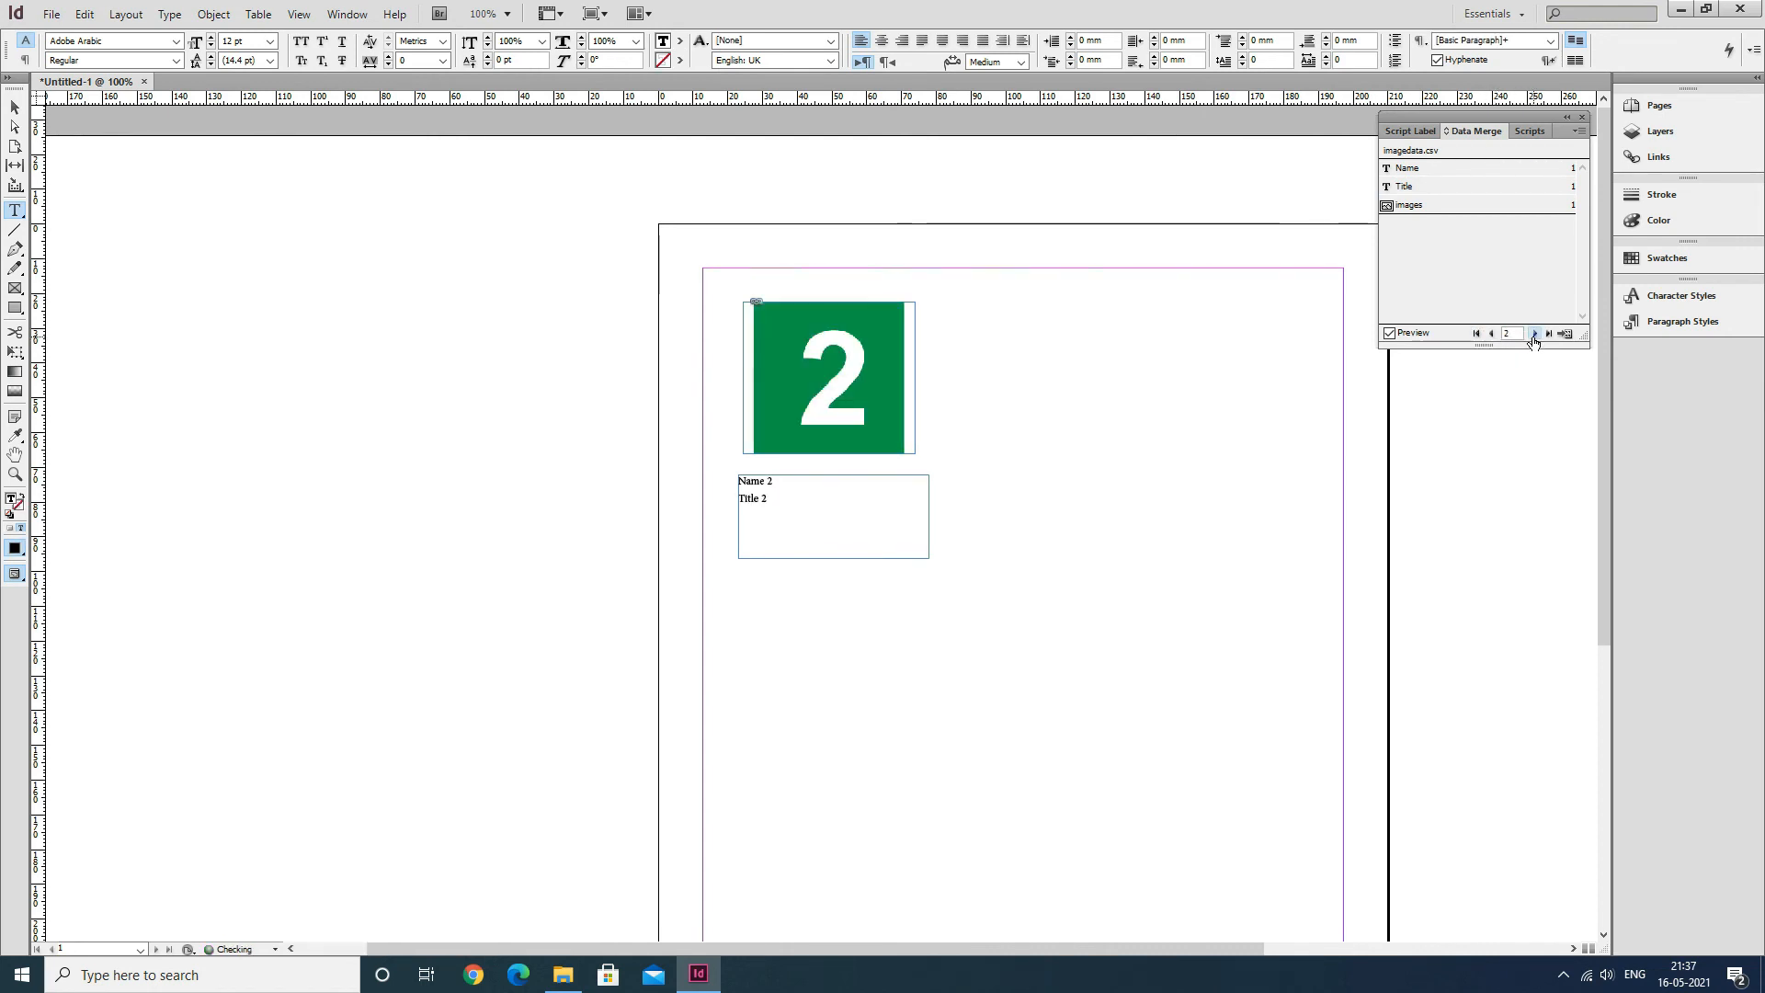
pyautogui.click(1534, 334)
pyautogui.click(1533, 334)
pyautogui.click(1534, 333)
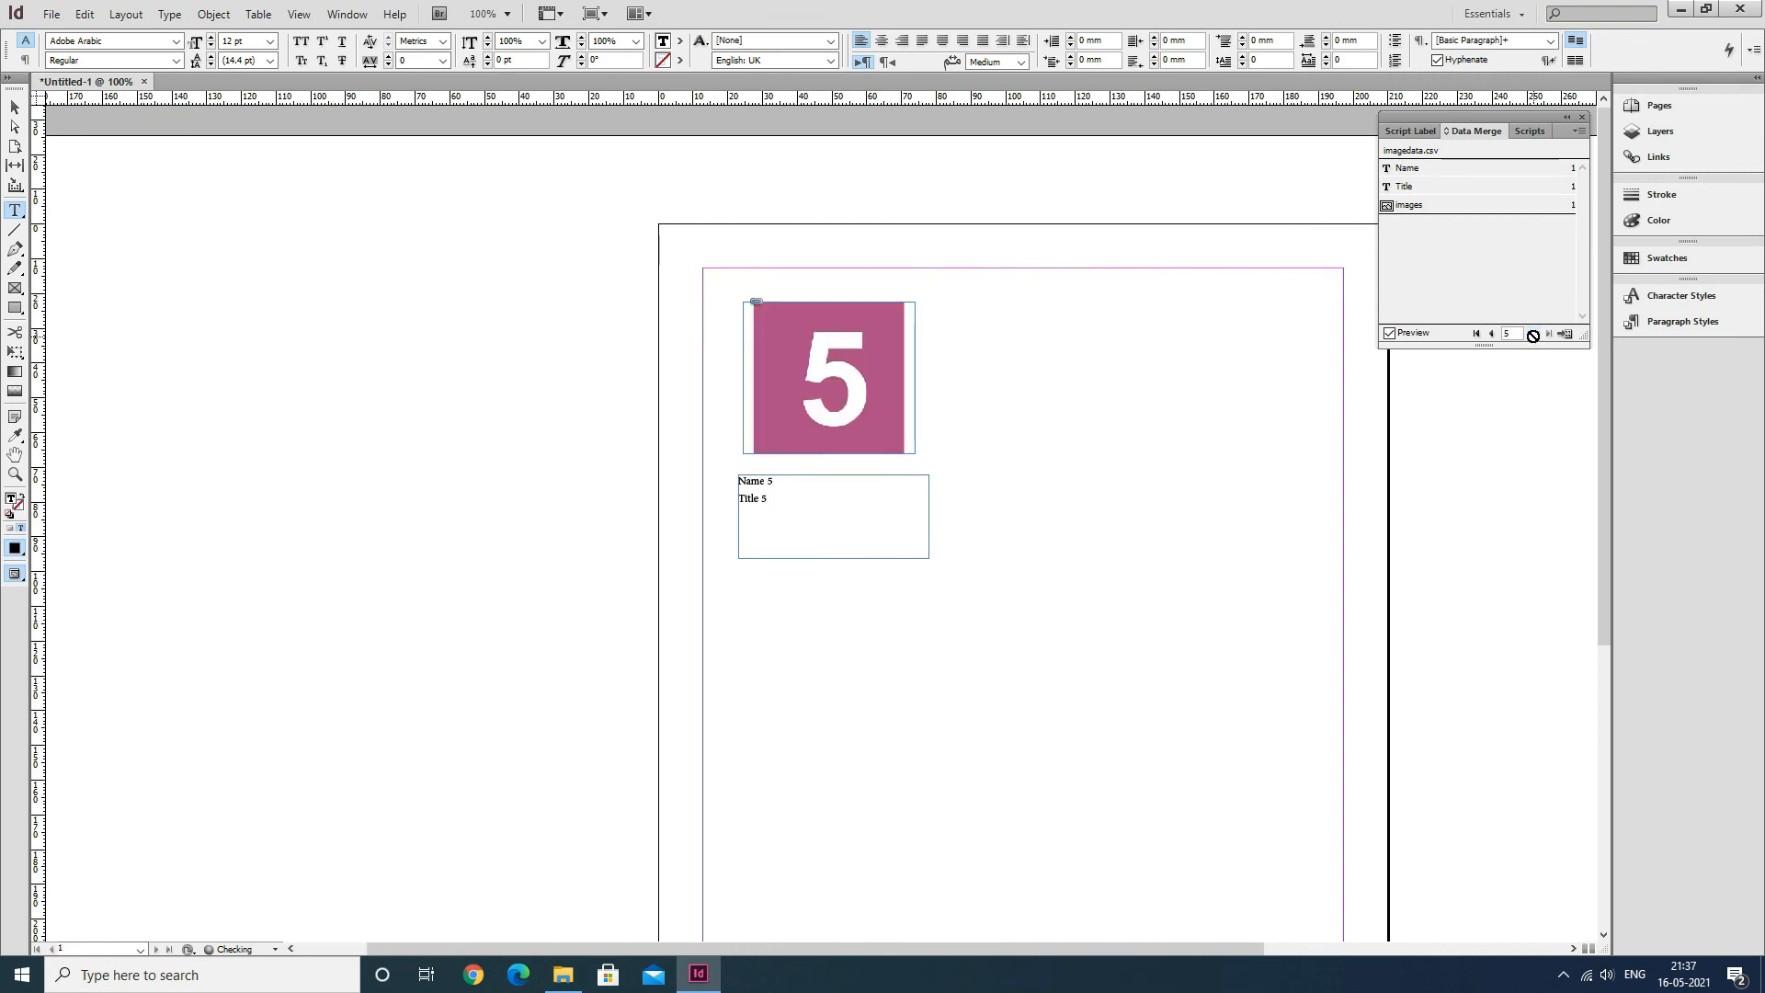
pyautogui.click(1490, 335)
pyautogui.click(1491, 334)
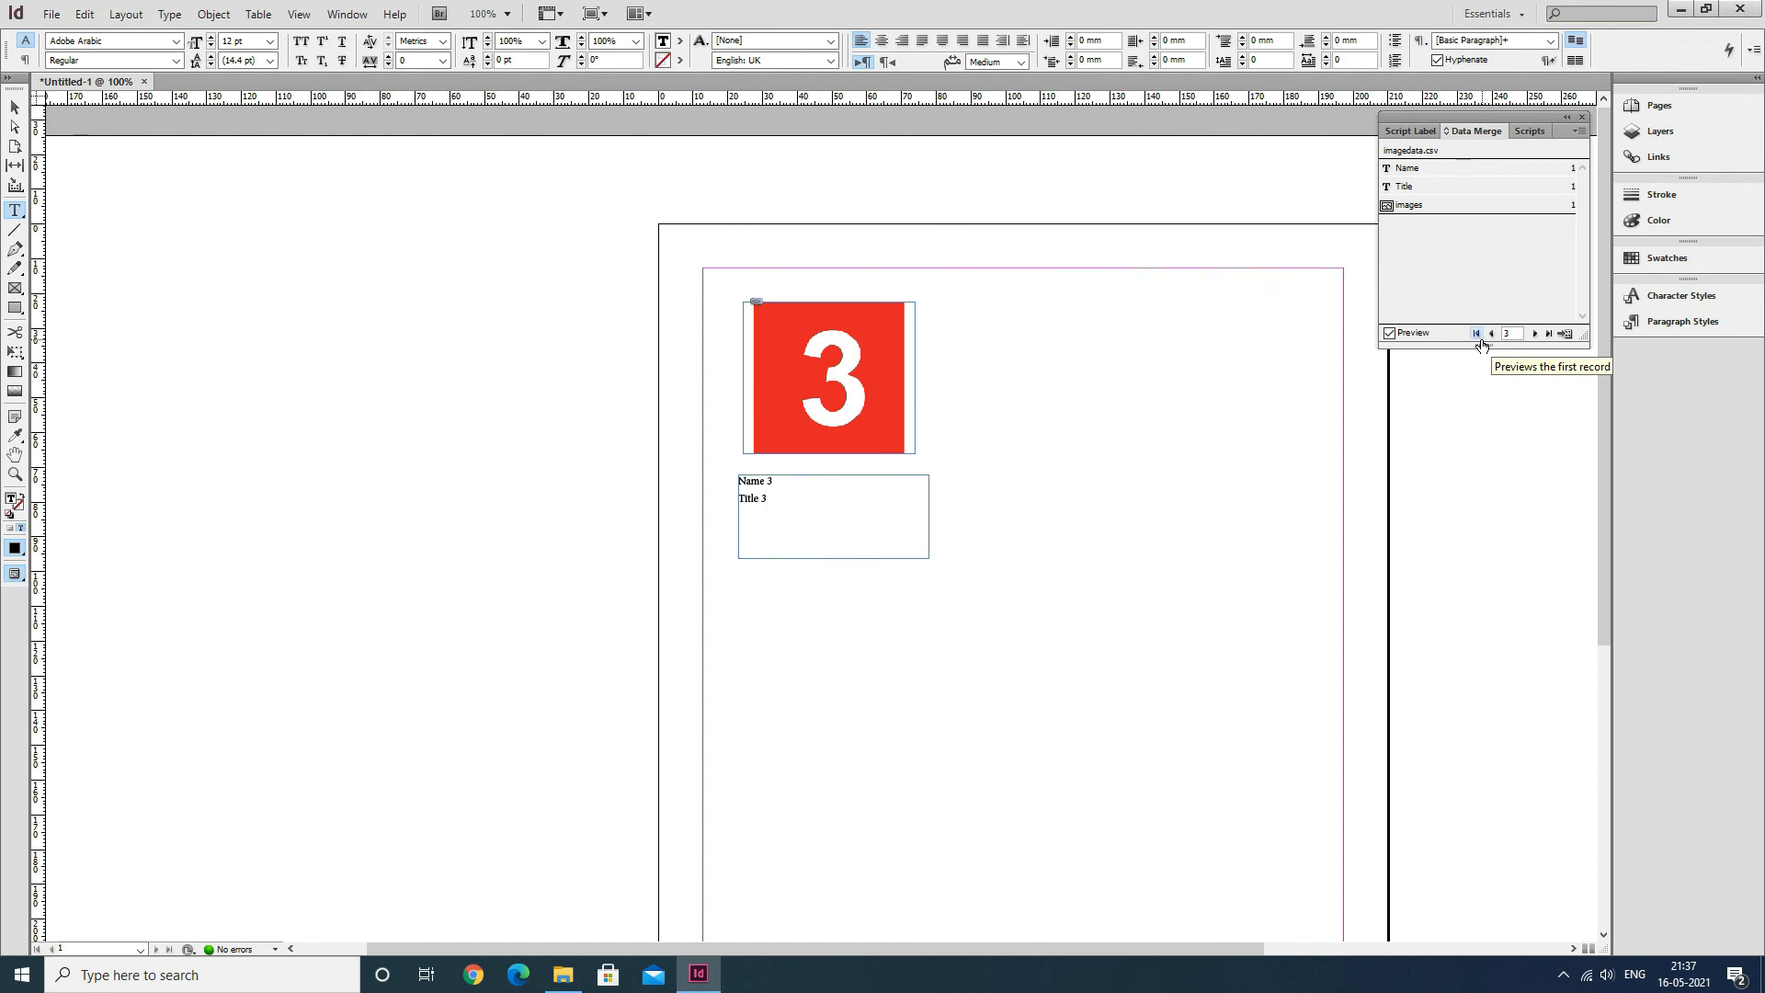
# Create a merged document from all records in imagedata.csv with a single record per document page.
pyautogui.click(1578, 130)
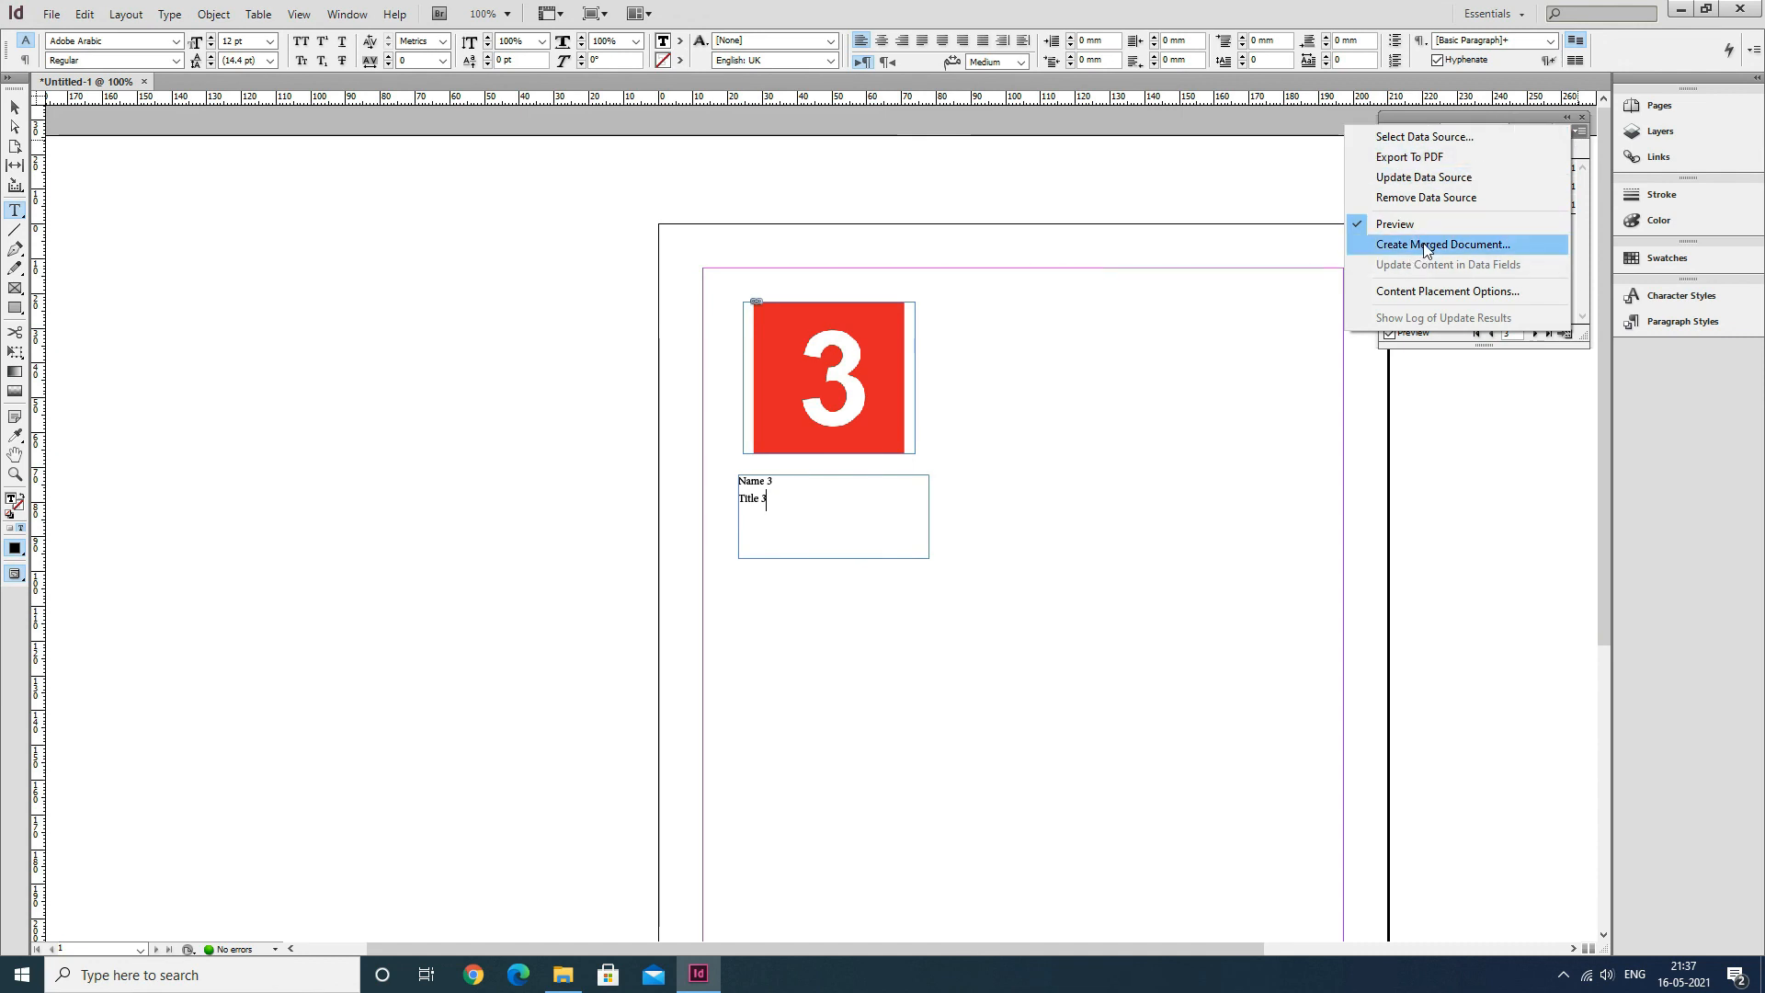
pyautogui.click(1462, 246)
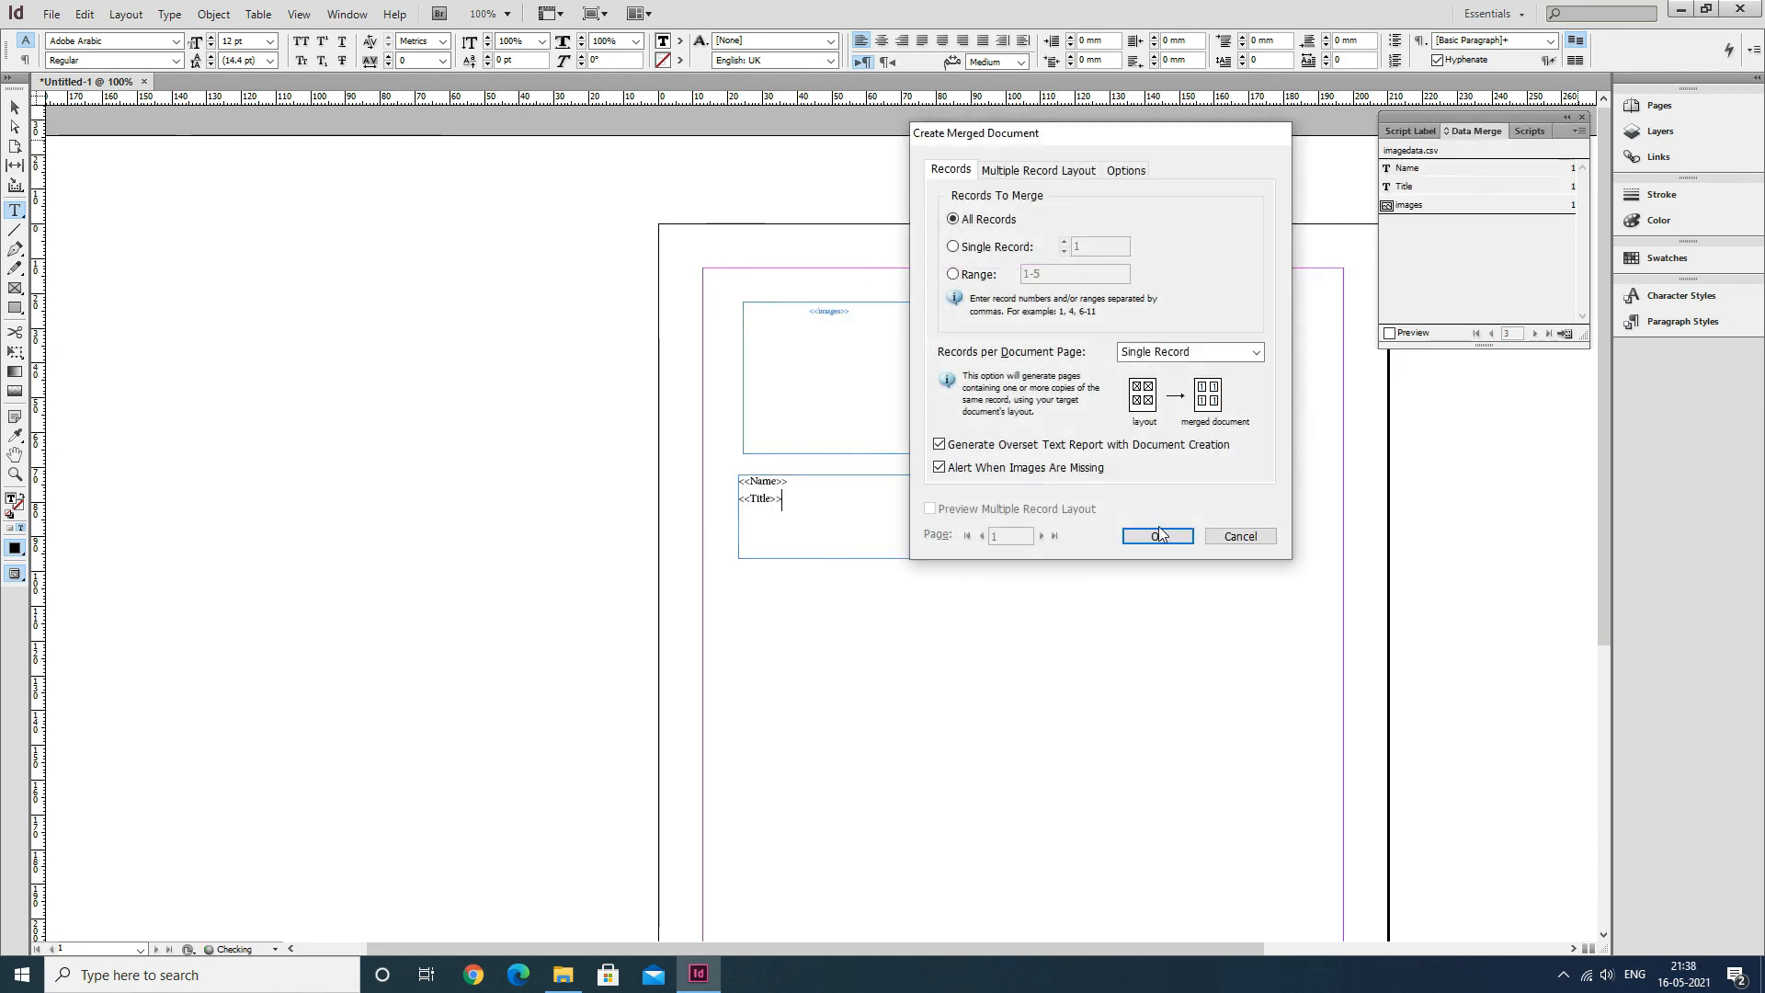
pyautogui.click(1159, 537)
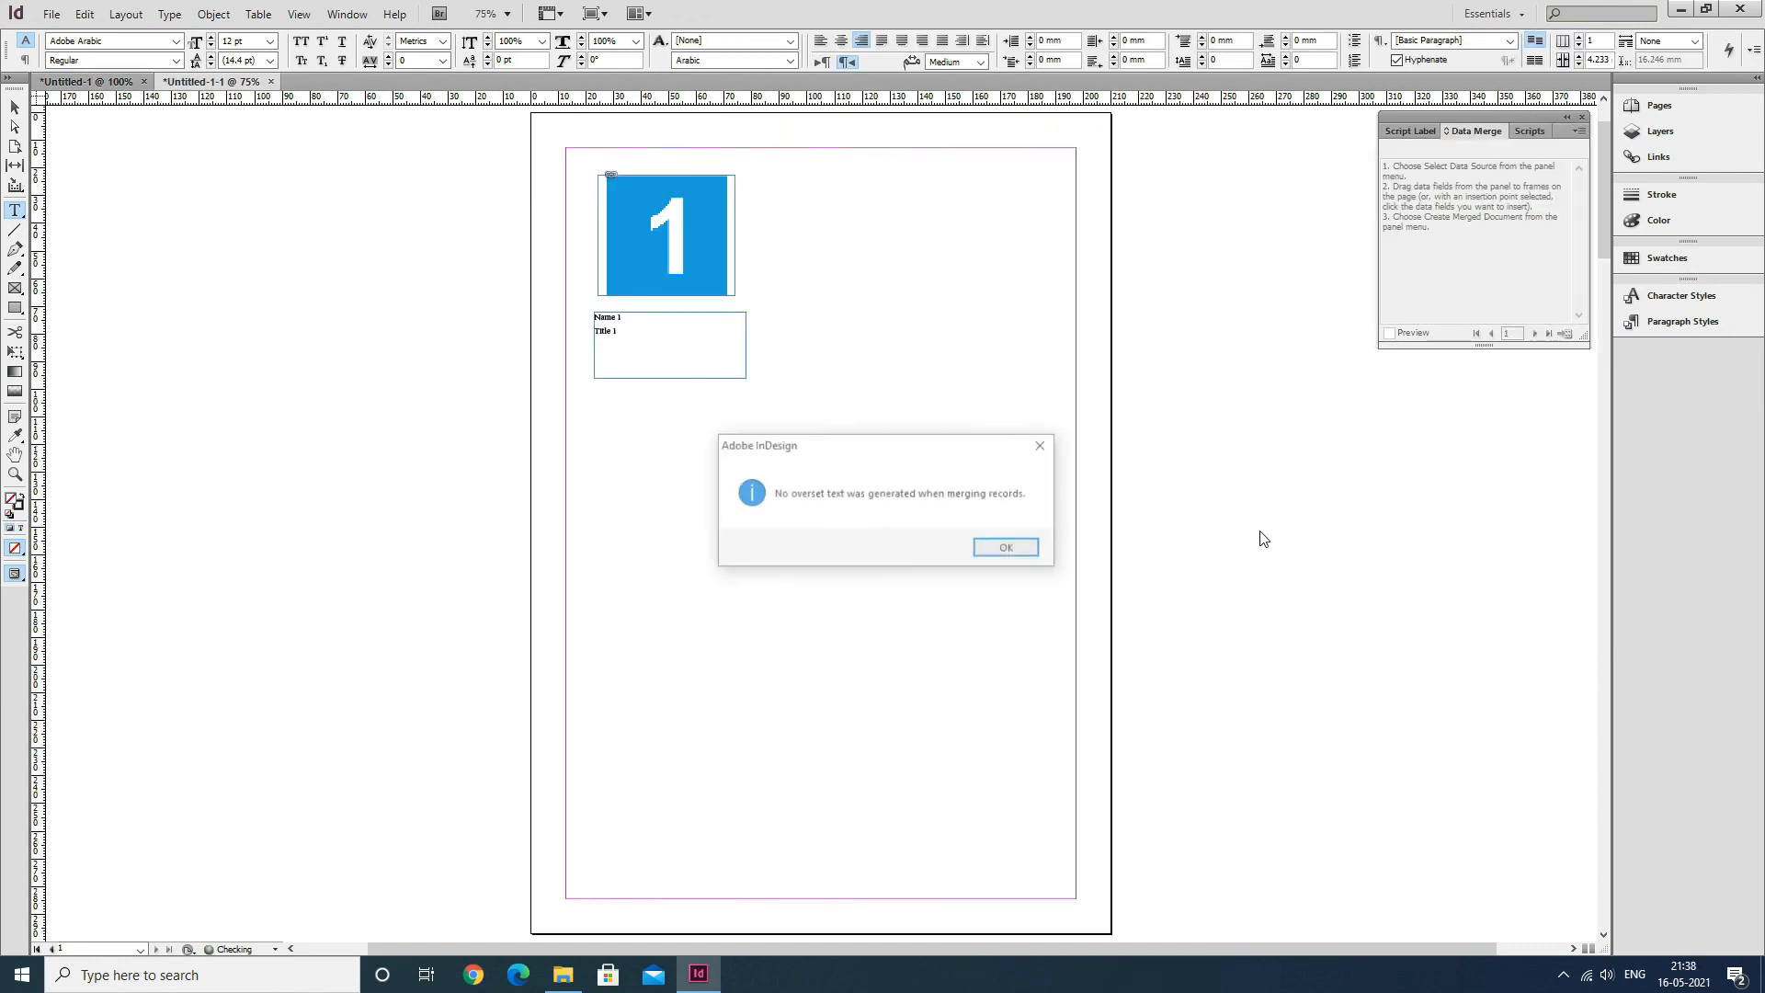
pyautogui.click(1006, 549)
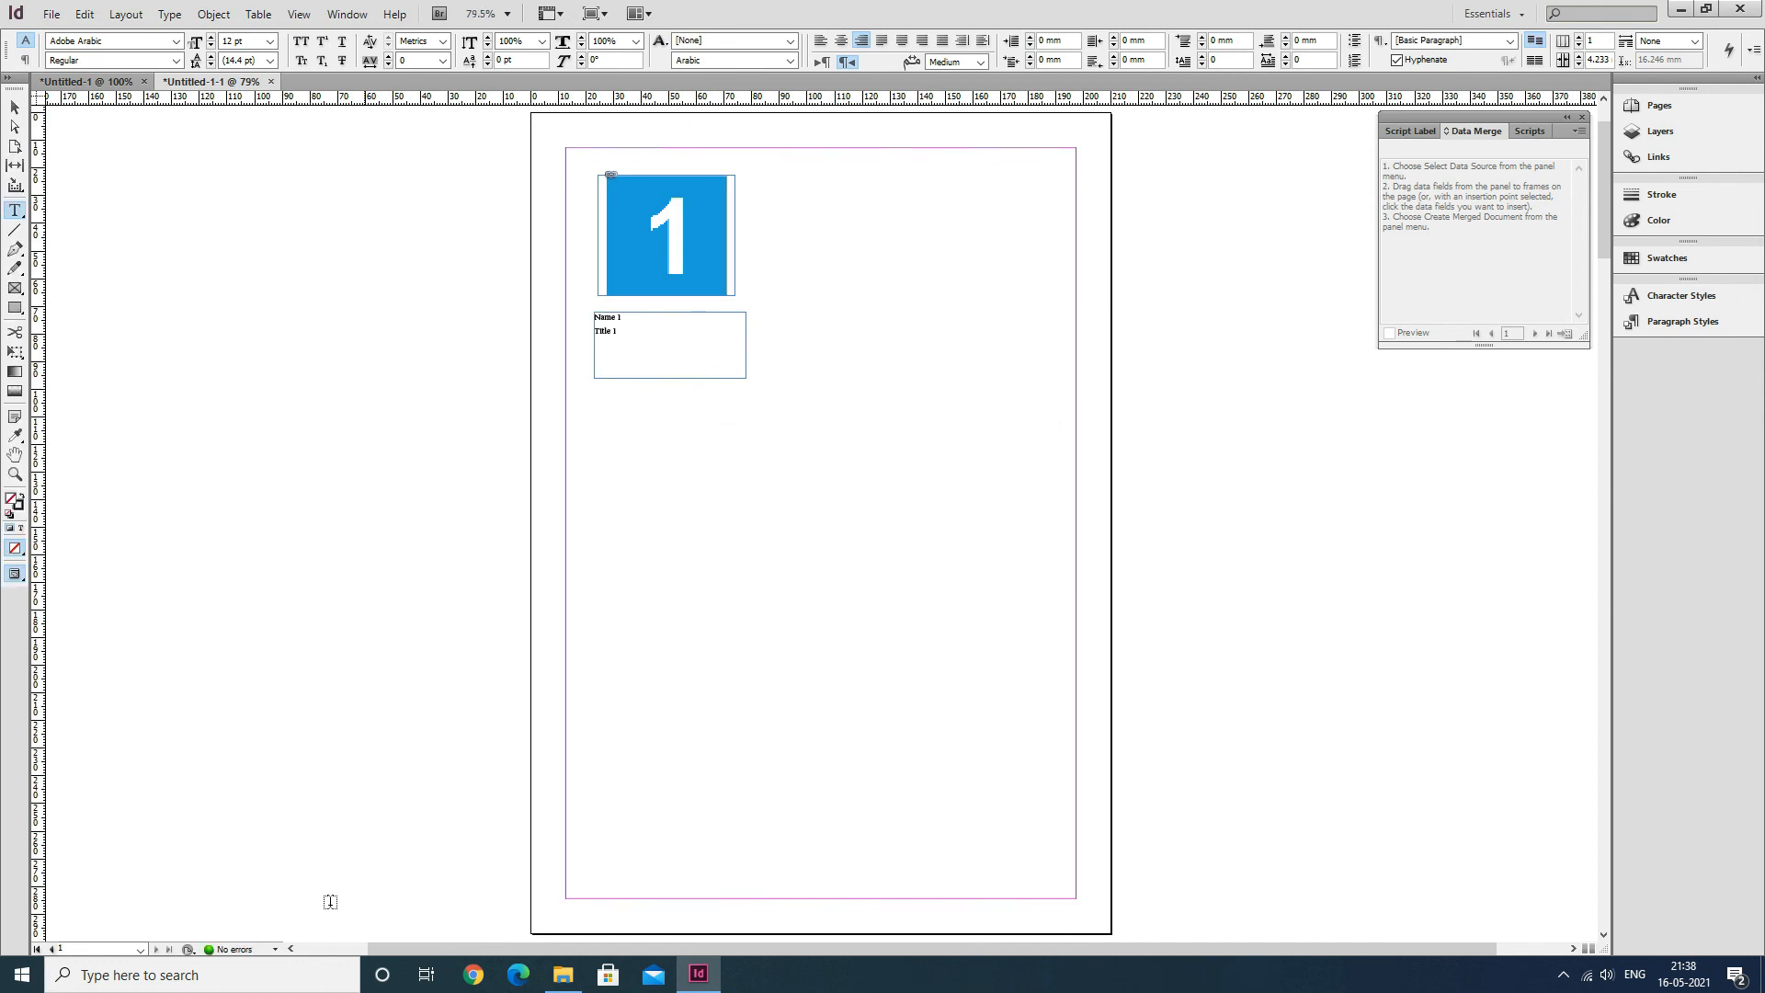
# Check the merged document's page list and page through it to inspect each record's image, name and title.
pyautogui.click(139, 949)
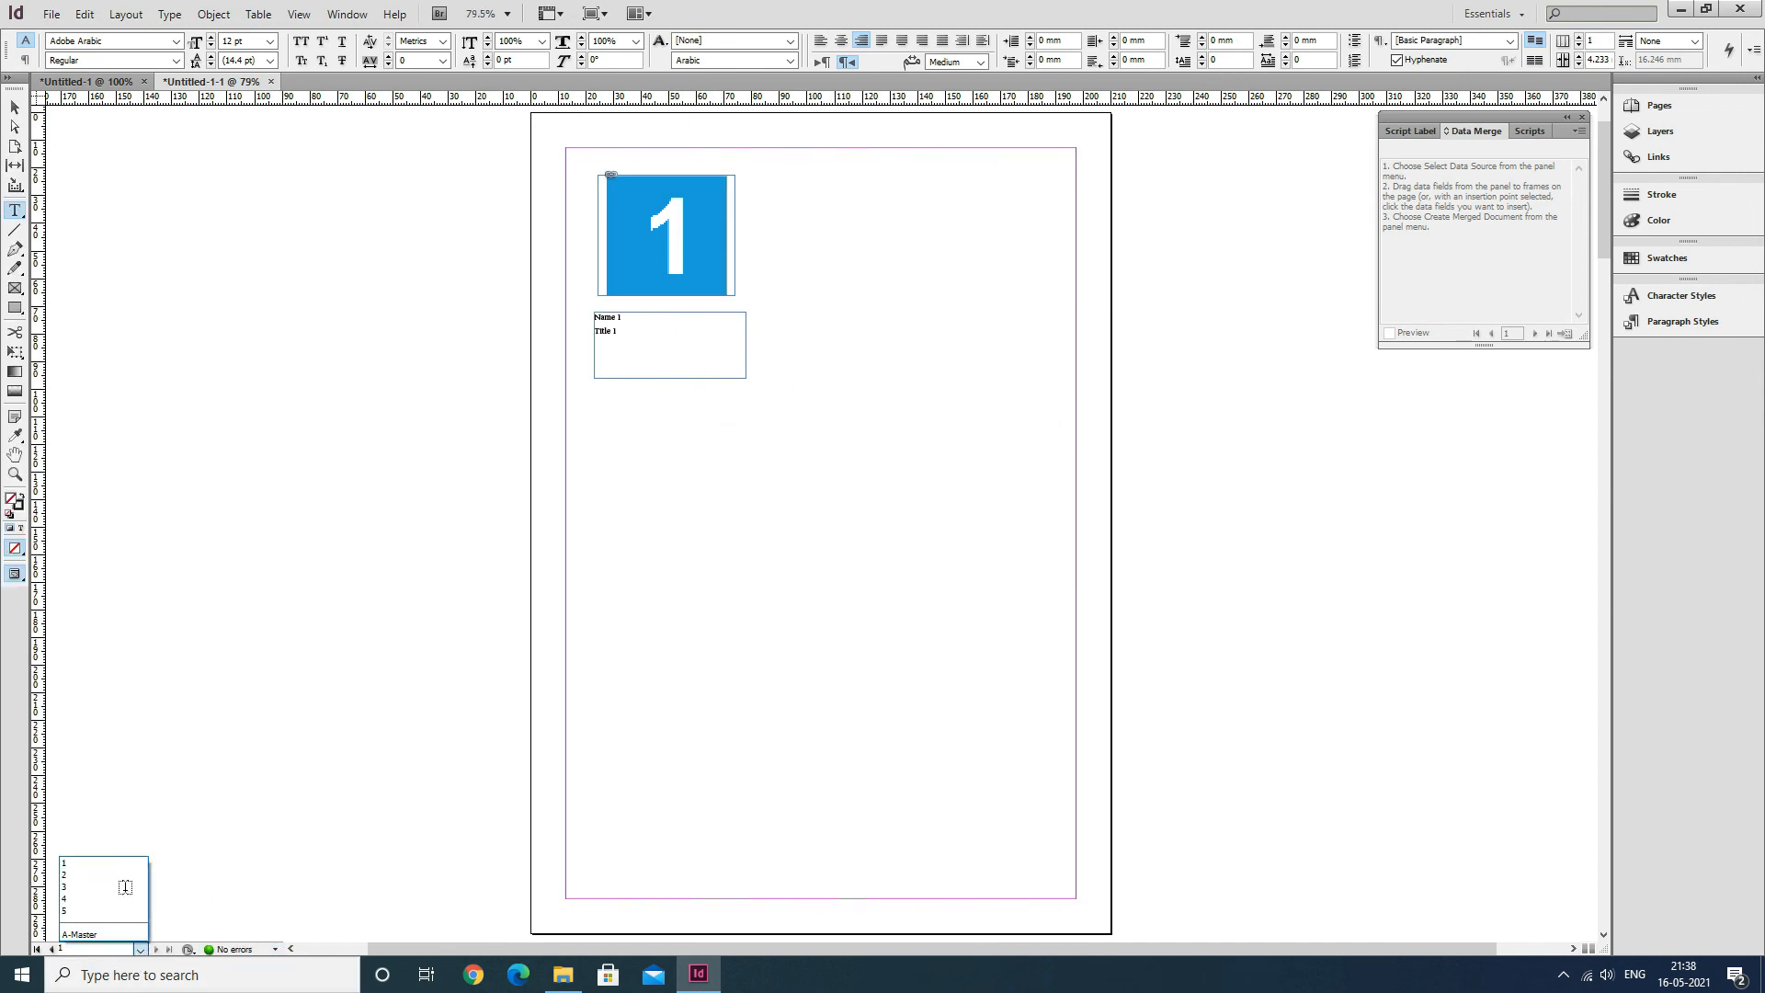
pyautogui.click(289, 435)
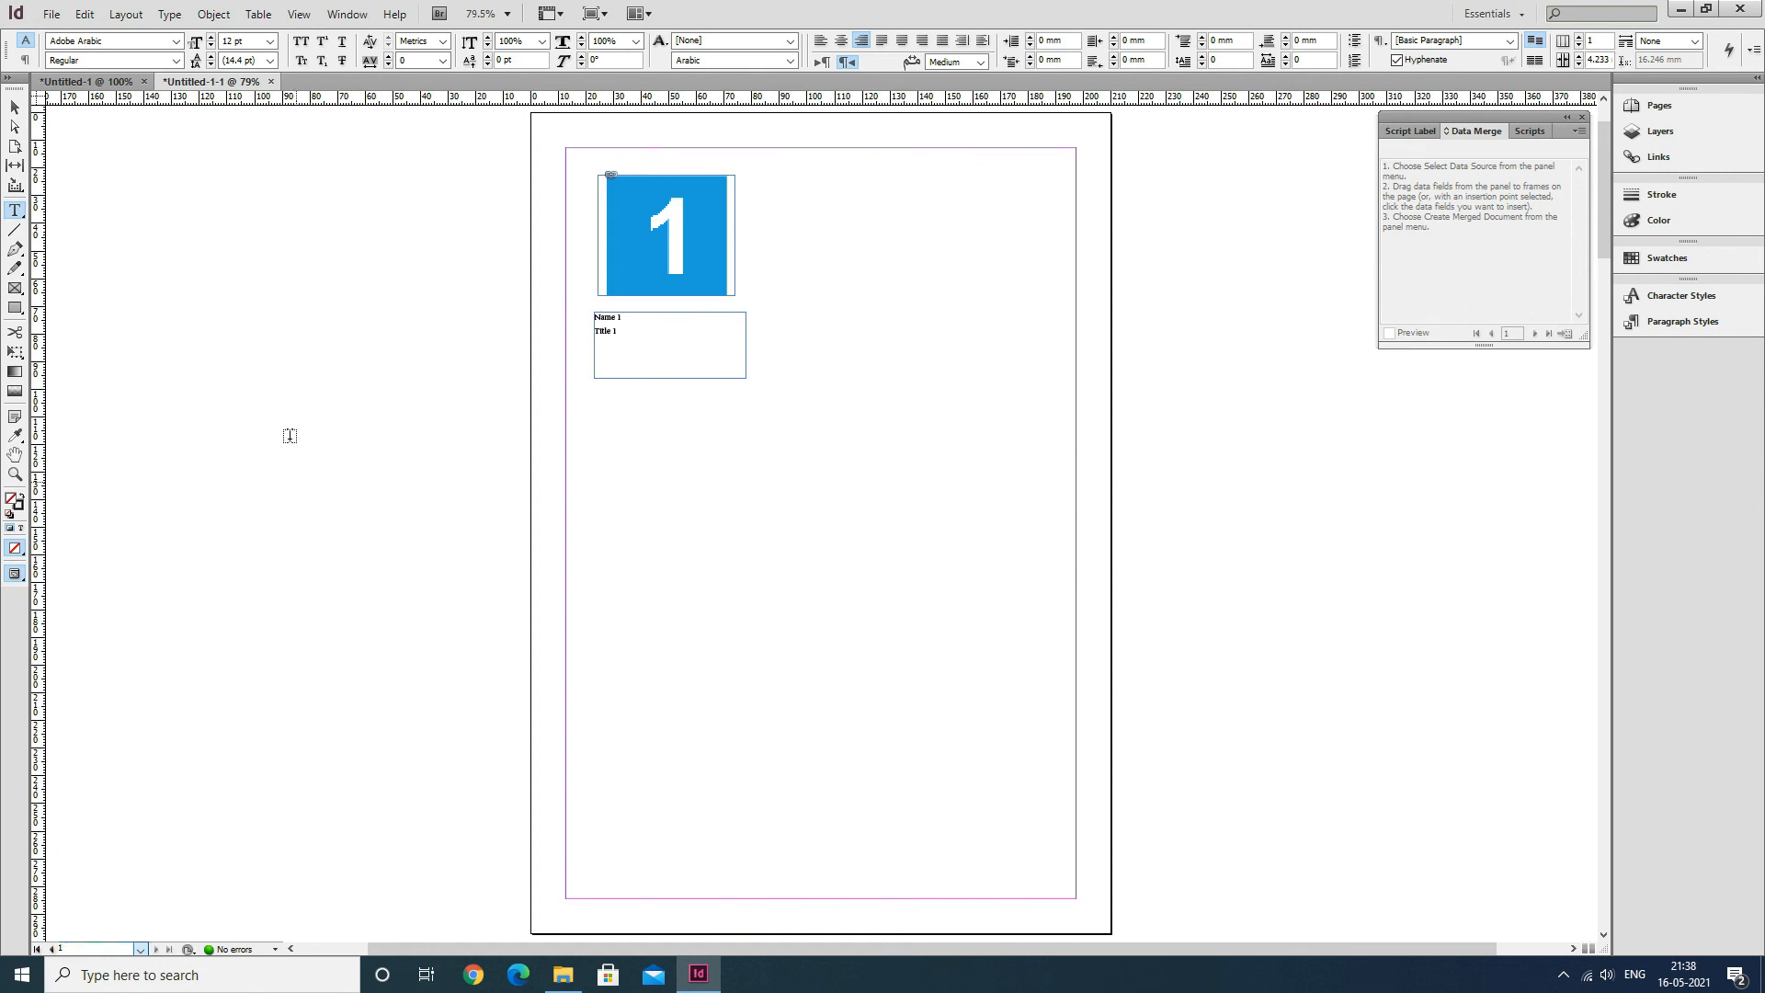
pyautogui.click(51, 951)
pyautogui.click(50, 951)
pyautogui.click(50, 950)
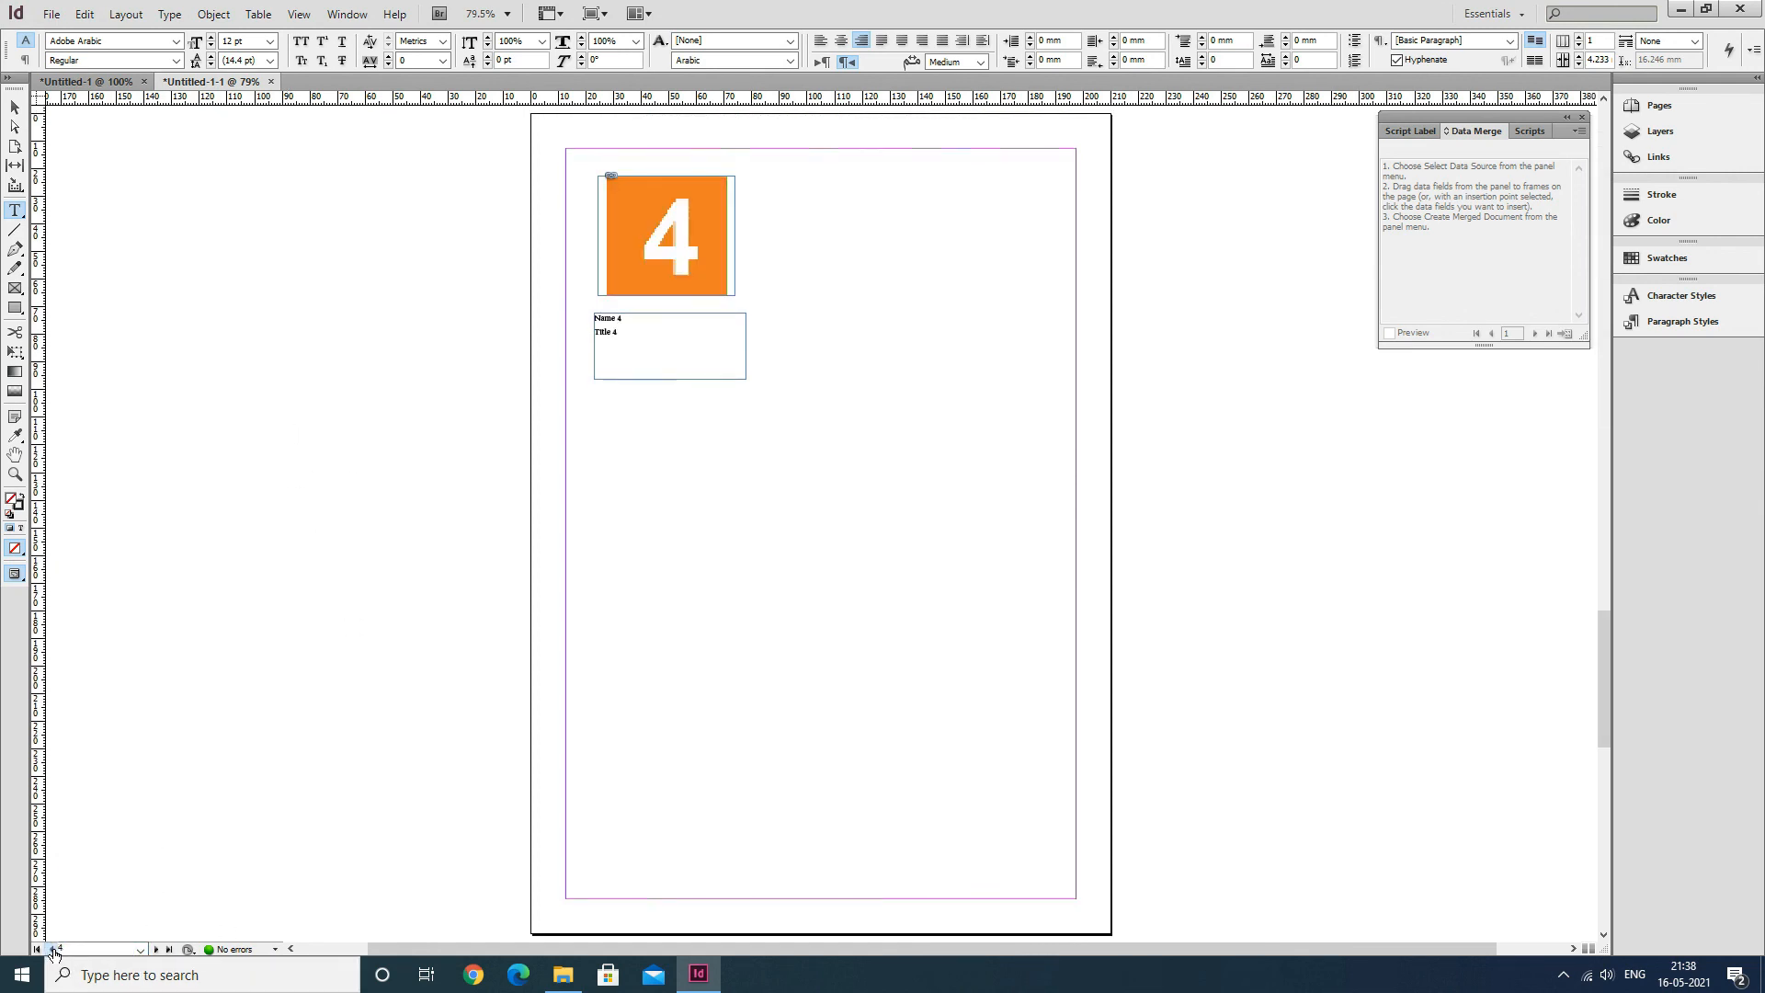
pyautogui.click(50, 951)
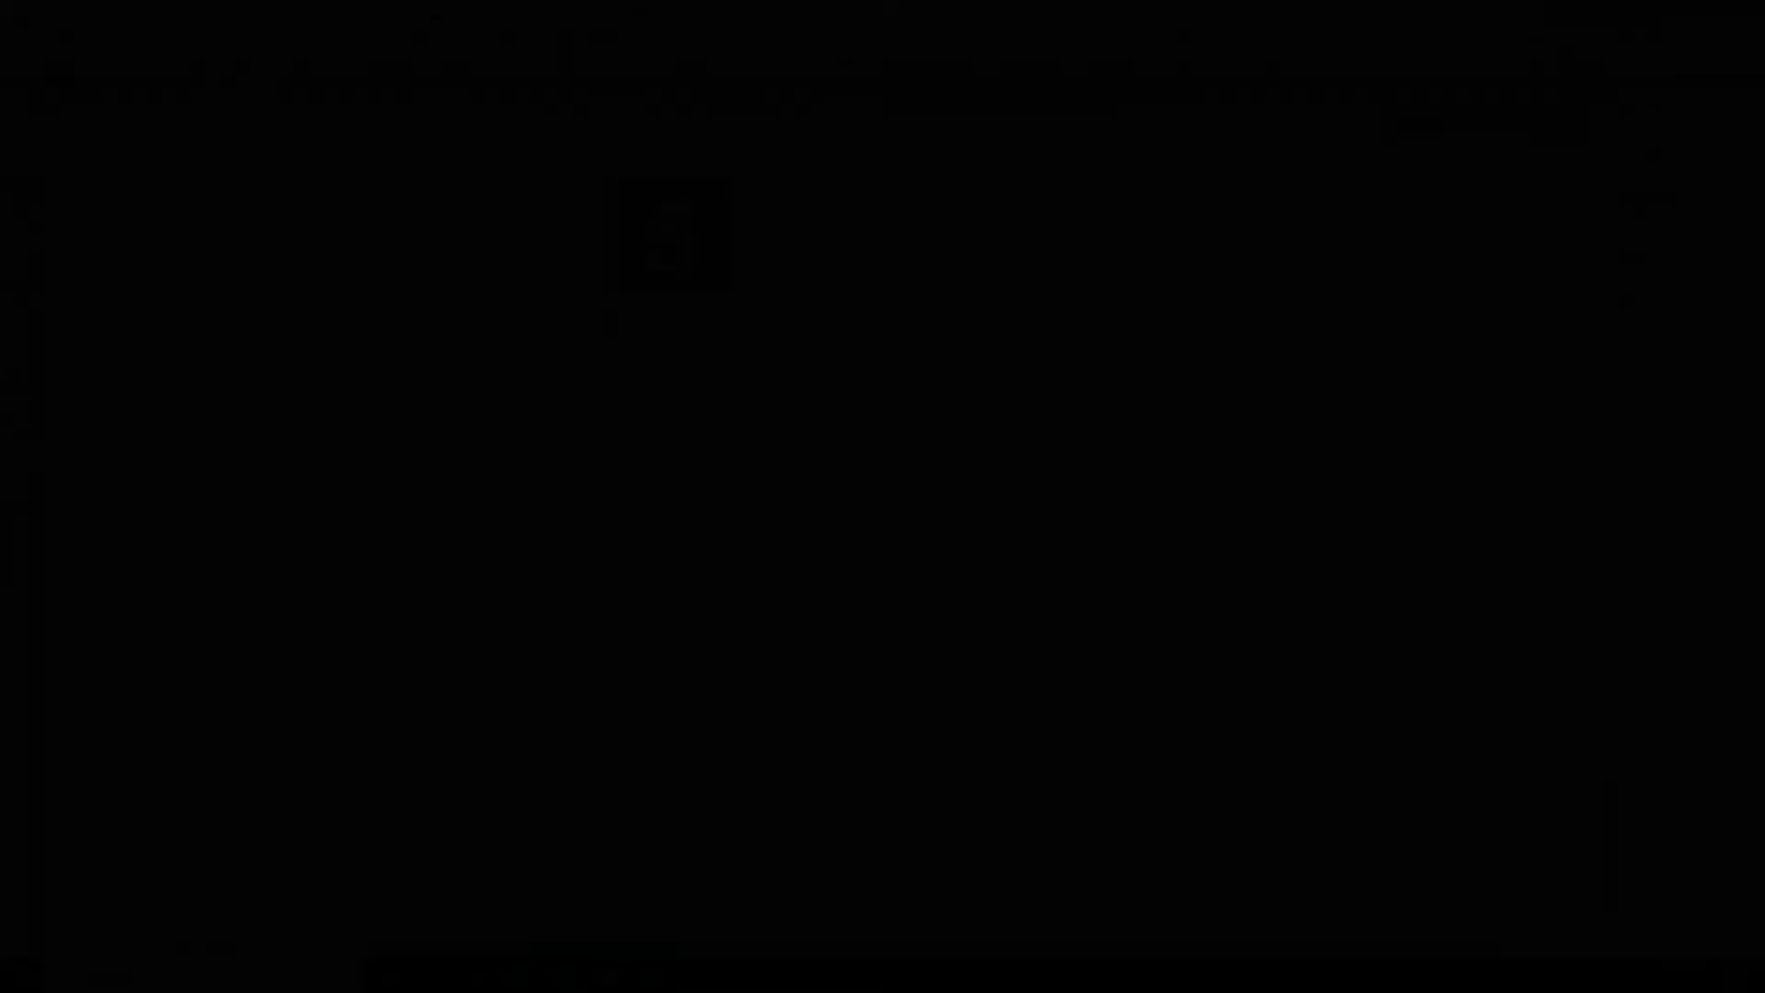